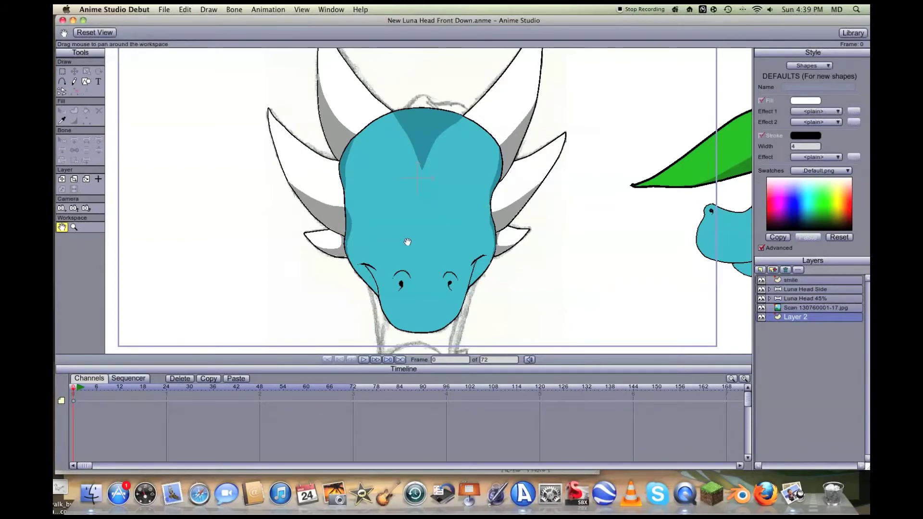
Step: Examine the front-view head design sketch open in Preview, and return to the Anime Studio project
{"action": "scroll", "coordinate": [406, 243], "scroll_direction": "up", "scroll_amount": 2}
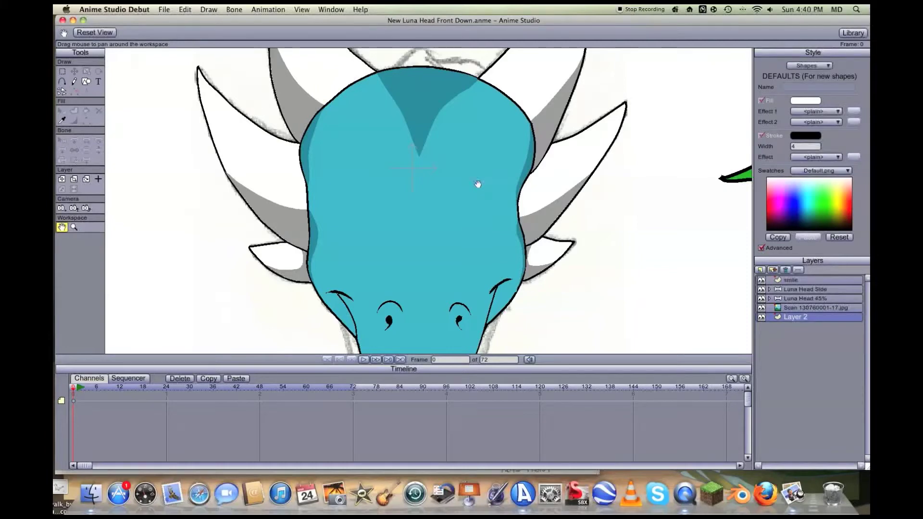
{"action": "left_click_drag", "start_coordinate": [159, 20], "coordinate": [395, 23]}
{"action": "left_click_drag", "start_coordinate": [318, 21], "coordinate": [407, 20]}
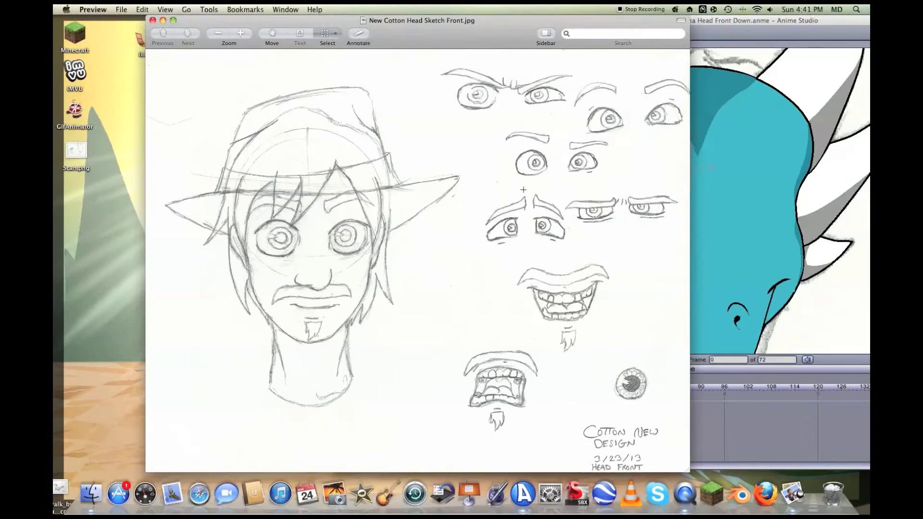
{"action": "left_click", "coordinate": [765, 19]}
{"action": "left_click_drag", "start_coordinate": [765, 19], "coordinate": [490, 7]}
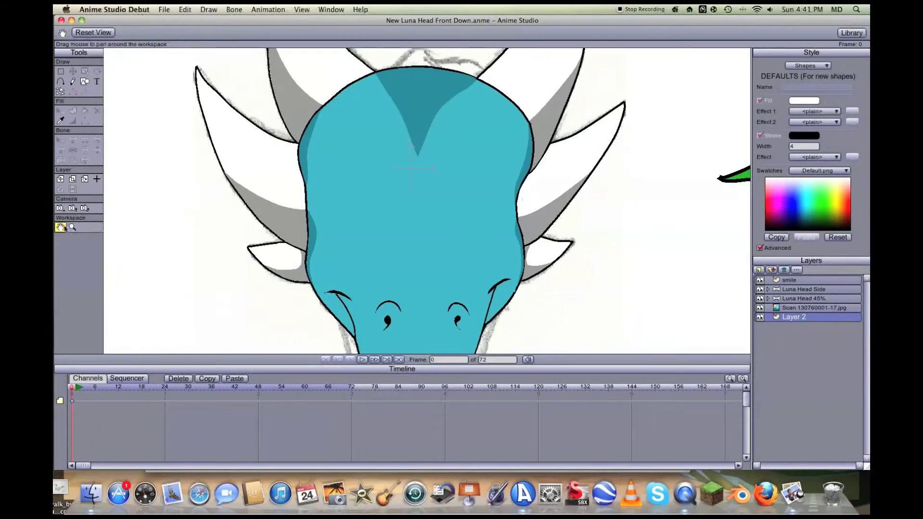
Step: Add a vector layer above the smile layer and name it "eye whites"
{"action": "left_click", "coordinate": [790, 281]}
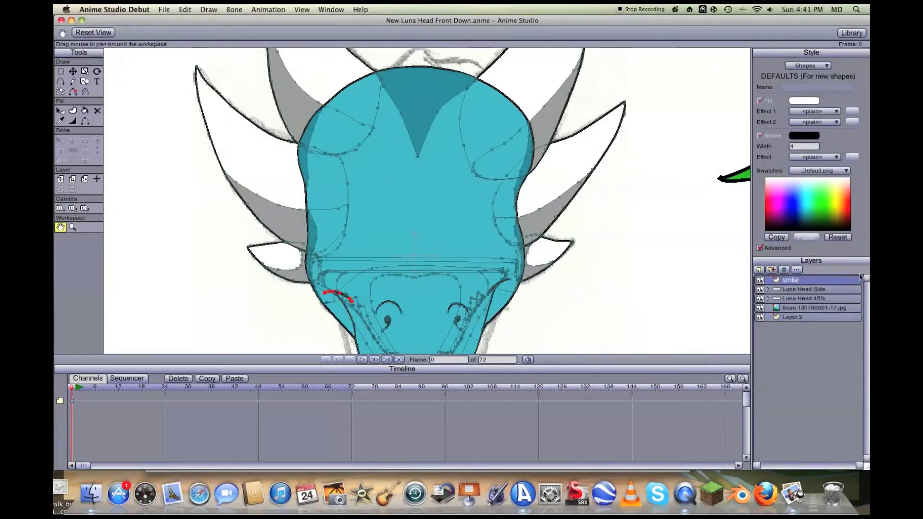
{"action": "left_click", "coordinate": [759, 270]}
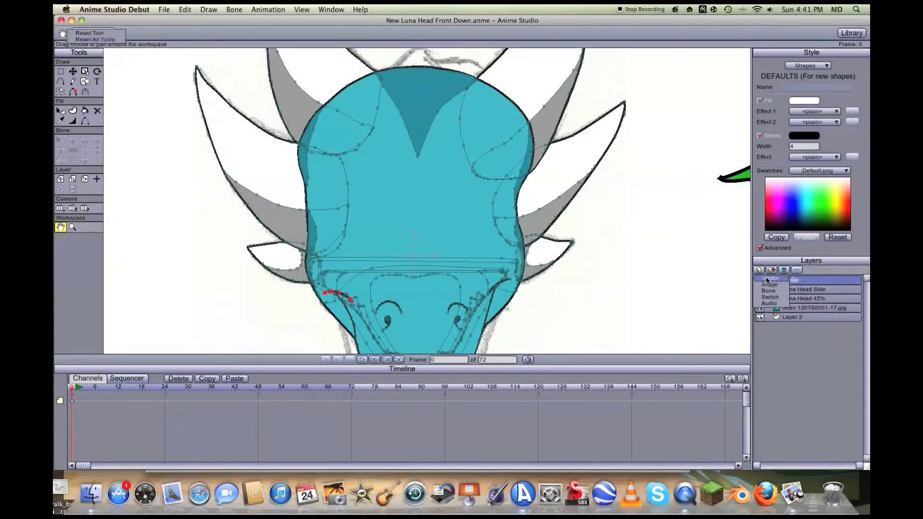
{"action": "left_click", "coordinate": [770, 279]}
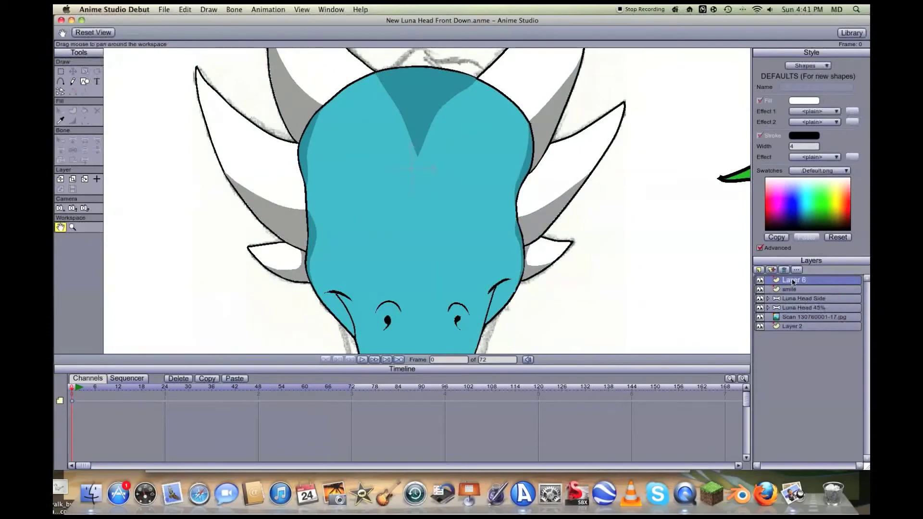
{"action": "double_click", "coordinate": [794, 280]}
{"action": "type", "text": "eye whites"}
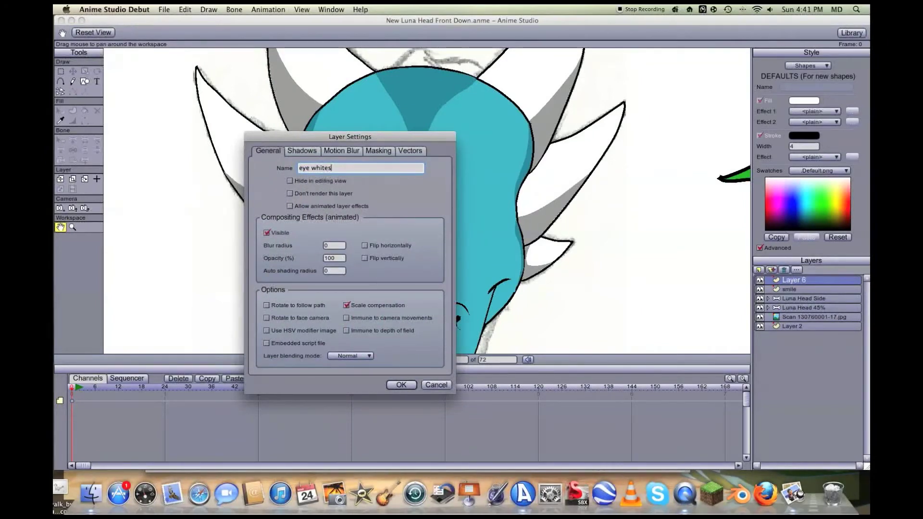
{"action": "key", "text": "Return"}
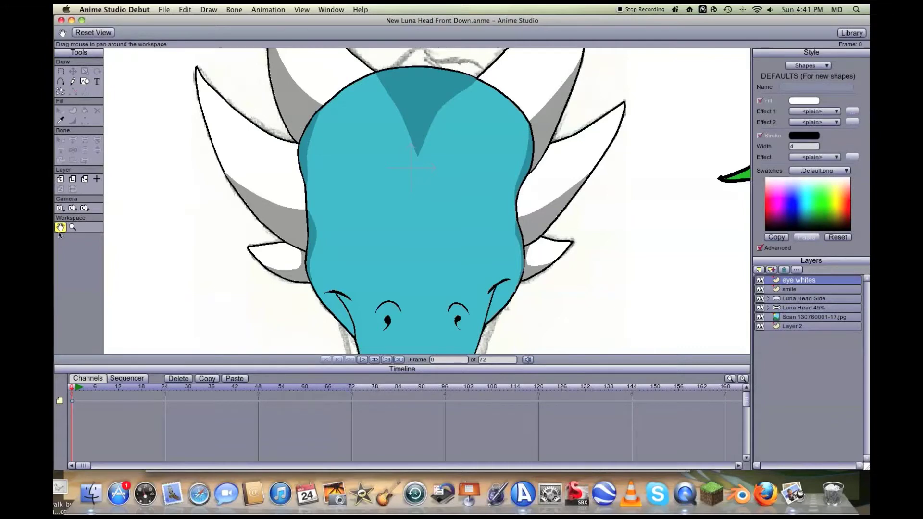
Step: Rename the new top layer as "eye white"
{"action": "scroll", "coordinate": [316, 211], "scroll_direction": "down", "scroll_amount": 3}
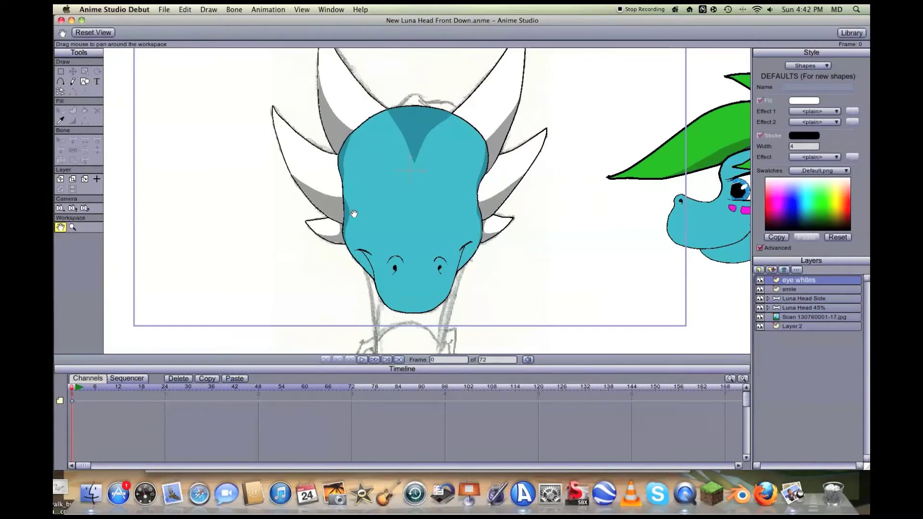
{"action": "scroll", "coordinate": [505, 232], "scroll_direction": "up", "scroll_amount": 3}
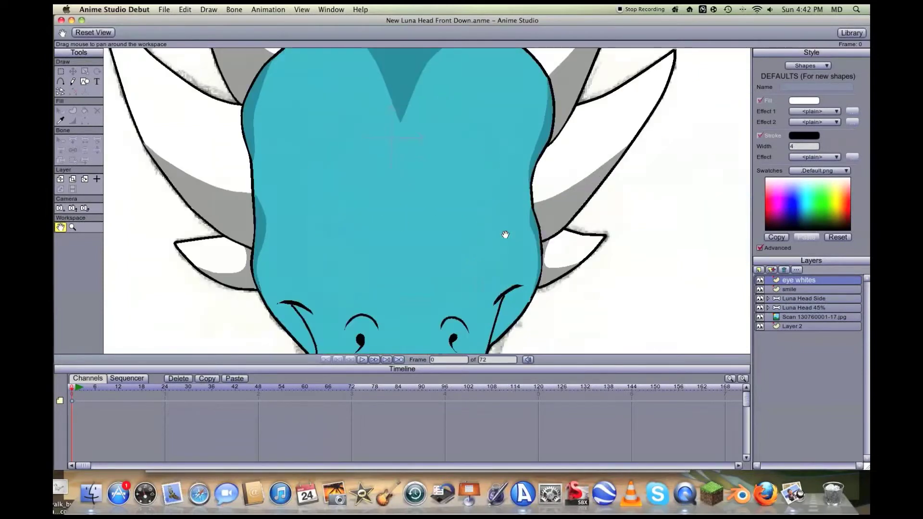
{"action": "double_click", "coordinate": [826, 284]}
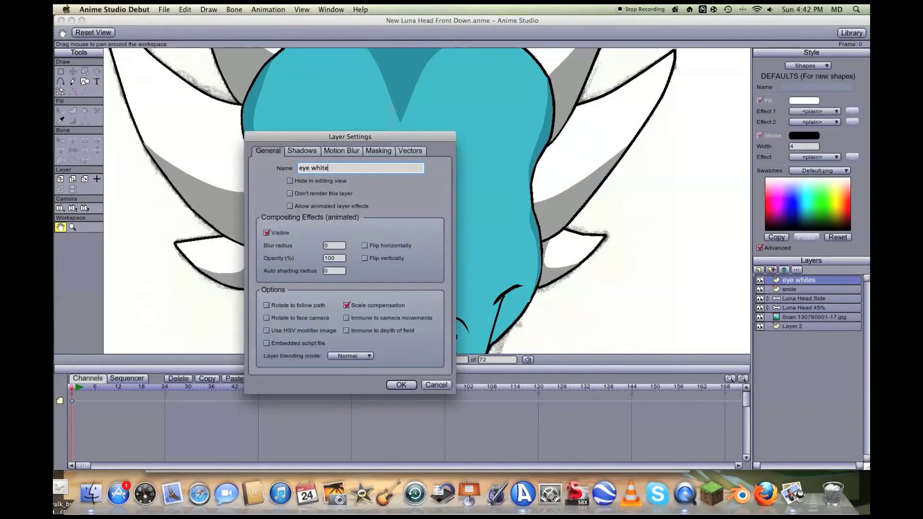
{"action": "key", "text": "Return"}
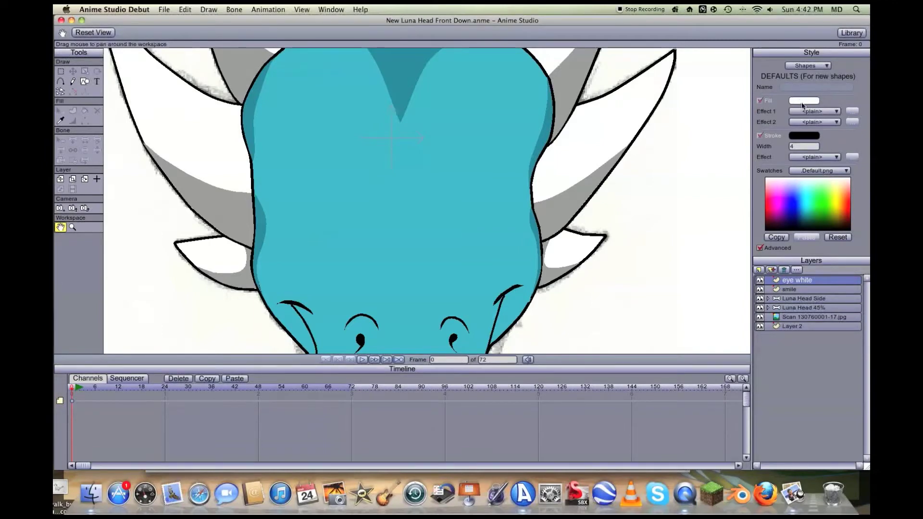
Step: Hide the smile layer and trace the sketch's right-hand eye freehand as a closed white shape with a black outline, using Auto close
{"action": "key", "text": "f"}
{"action": "left_click", "coordinate": [259, 32]}
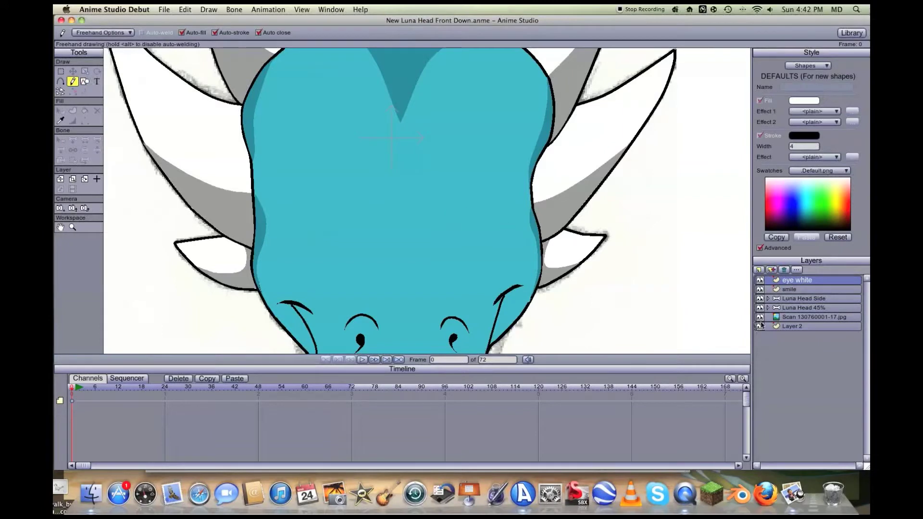
{"action": "left_click", "coordinate": [760, 290]}
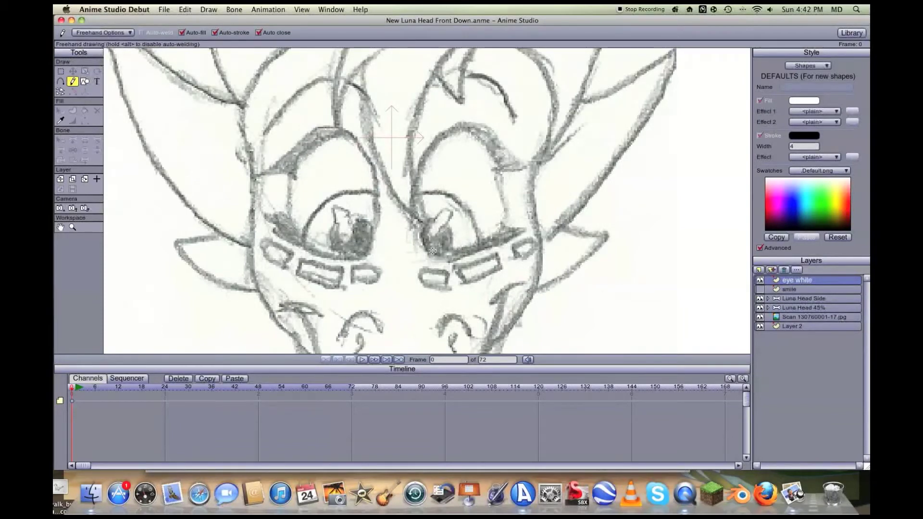
{"action": "mouse_move", "coordinate": [438, 255]}
{"action": "left_mouse_down"}
{"action": "mouse_move", "coordinate": [418, 199]}
{"action": "mouse_move", "coordinate": [425, 157]}
{"action": "mouse_move", "coordinate": [442, 136]}
{"action": "mouse_move", "coordinate": [474, 132]}
{"action": "mouse_move", "coordinate": [495, 153]}
{"action": "mouse_move", "coordinate": [505, 224]}
{"action": "mouse_move", "coordinate": [444, 255]}
{"action": "left_mouse_up"}
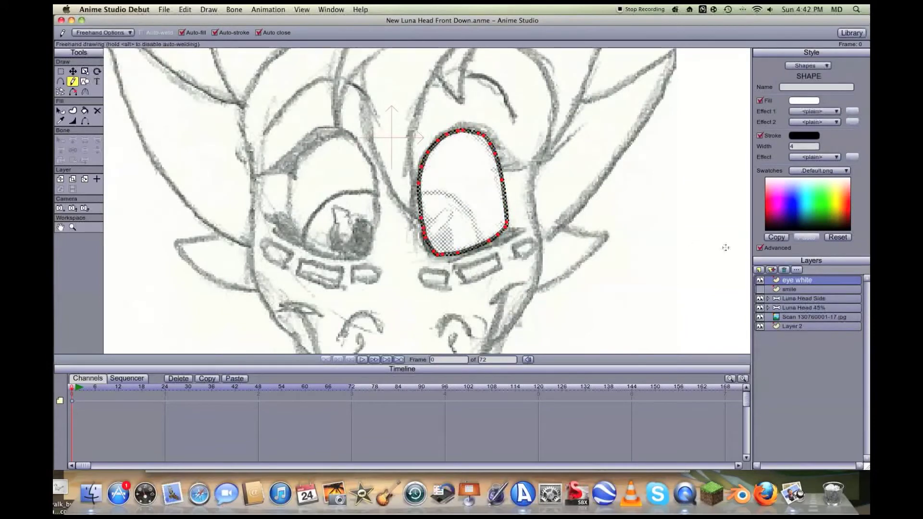
Step: Reduce the line width of the eye white's outline and deselect its points
{"action": "scroll", "coordinate": [527, 245], "scroll_direction": "up", "scroll_amount": 3}
{"action": "key", "text": "w"}
{"action": "left_click_drag", "start_coordinate": [600, 259], "coordinate": [590, 260]}
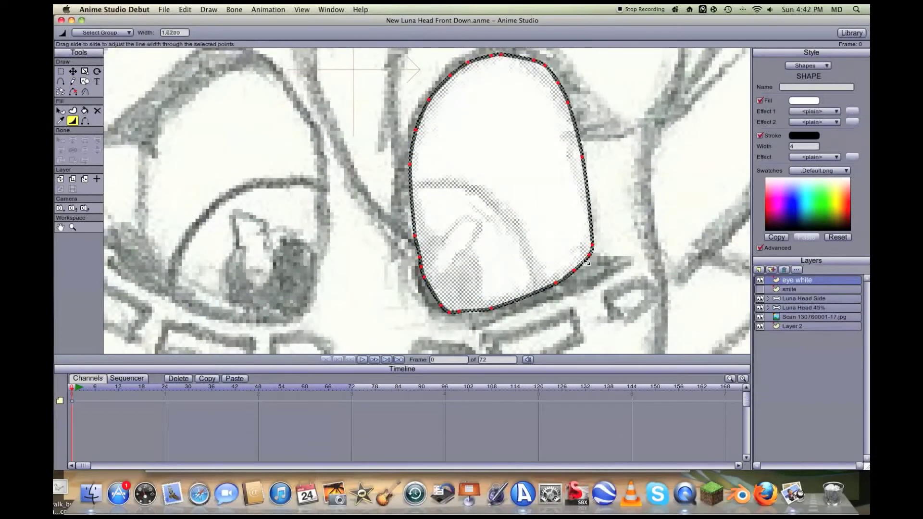
{"action": "key", "text": "t"}
{"action": "left_click_drag", "start_coordinate": [623, 247], "coordinate": [624, 247]}
{"action": "left_click", "coordinate": [624, 247]}
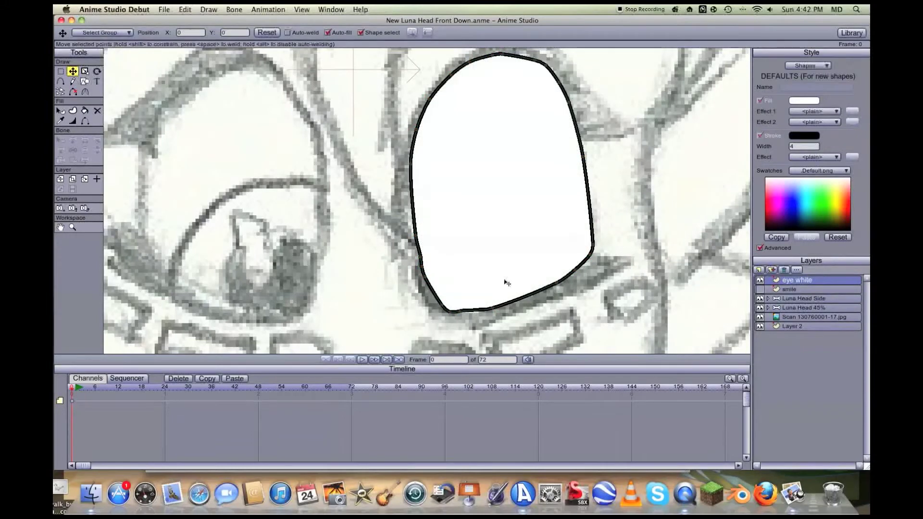
Step: Hide the eye white layer's artwork and move the points on the shape's outer edge and top to follow the sketch
{"action": "left_click", "coordinate": [760, 280]}
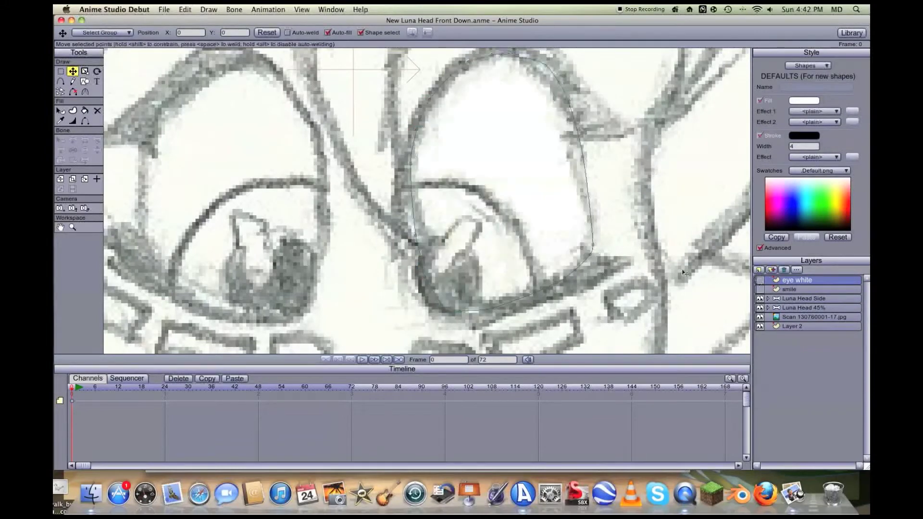
{"action": "left_click", "coordinate": [592, 249]}
{"action": "left_click_drag", "start_coordinate": [583, 156], "coordinate": [588, 208]}
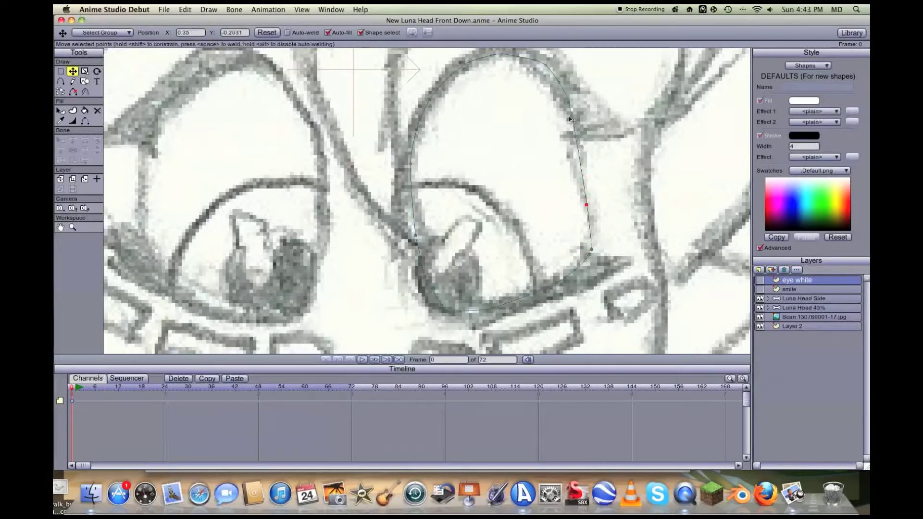
{"action": "left_click_drag", "start_coordinate": [569, 105], "coordinate": [575, 127]}
{"action": "left_click_drag", "start_coordinate": [559, 84], "coordinate": [564, 101]}
{"action": "left_click_drag", "start_coordinate": [547, 68], "coordinate": [504, 58]}
{"action": "left_click_drag", "start_coordinate": [467, 62], "coordinate": [435, 102]}
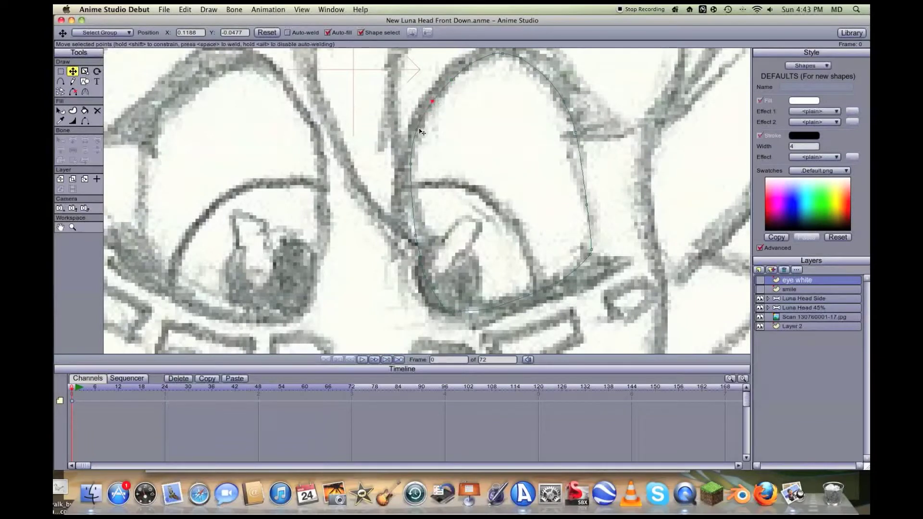
Step: Adjust the points along the eye white's inner edge, up to its top, to match the sketched eye outline
{"action": "left_click_drag", "start_coordinate": [420, 132], "coordinate": [422, 136]}
{"action": "mouse_move", "coordinate": [410, 164]}
{"action": "left_mouse_down"}
{"action": "mouse_move", "coordinate": [408, 183]}
{"action": "mouse_move", "coordinate": [405, 176]}
{"action": "left_mouse_up"}
{"action": "left_click_drag", "start_coordinate": [416, 239], "coordinate": [404, 258]}
{"action": "left_click_drag", "start_coordinate": [409, 181], "coordinate": [405, 180]}
{"action": "left_click_drag", "start_coordinate": [419, 137], "coordinate": [416, 136]}
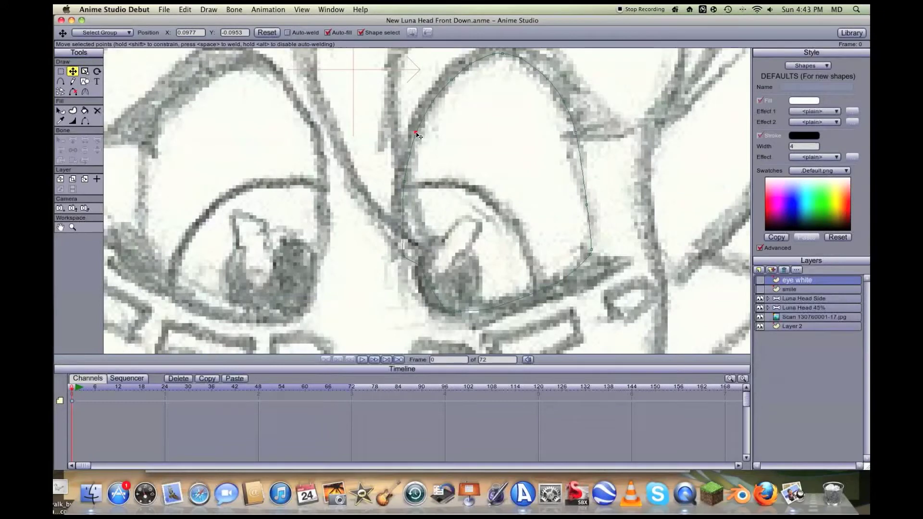
{"action": "left_click_drag", "start_coordinate": [434, 104], "coordinate": [433, 101]}
{"action": "left_click_drag", "start_coordinate": [472, 64], "coordinate": [472, 64]}
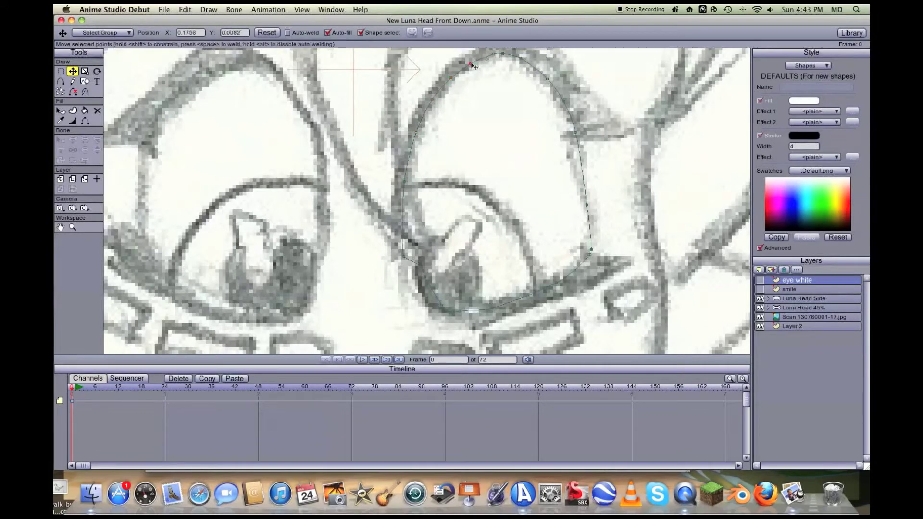
Step: Refine the points around the eye white's lower edge, from the inner side to the outer corner, to fit the sketch
{"action": "left_click", "coordinate": [424, 271]}
{"action": "left_click_drag", "start_coordinate": [413, 272], "coordinate": [411, 273]}
{"action": "left_click", "coordinate": [425, 298]}
{"action": "left_click", "coordinate": [437, 306], "text": "shift"}
{"action": "left_click", "coordinate": [435, 309]}
{"action": "left_click", "coordinate": [429, 308]}
{"action": "left_click", "coordinate": [449, 314]}
{"action": "left_click_drag", "start_coordinate": [445, 316], "coordinate": [472, 321]}
{"action": "left_click", "coordinate": [495, 311]}
{"action": "left_click", "coordinate": [516, 307]}
{"action": "left_click", "coordinate": [590, 250]}
{"action": "left_click", "coordinate": [575, 271]}
{"action": "left_click", "coordinate": [573, 271]}
Step: Check the reshaped eye white with the smile and eye white layers shown, and hide both layers again
{"action": "left_click", "coordinate": [60, 227]}
{"action": "left_click_drag", "start_coordinate": [433, 192], "coordinate": [409, 209]}
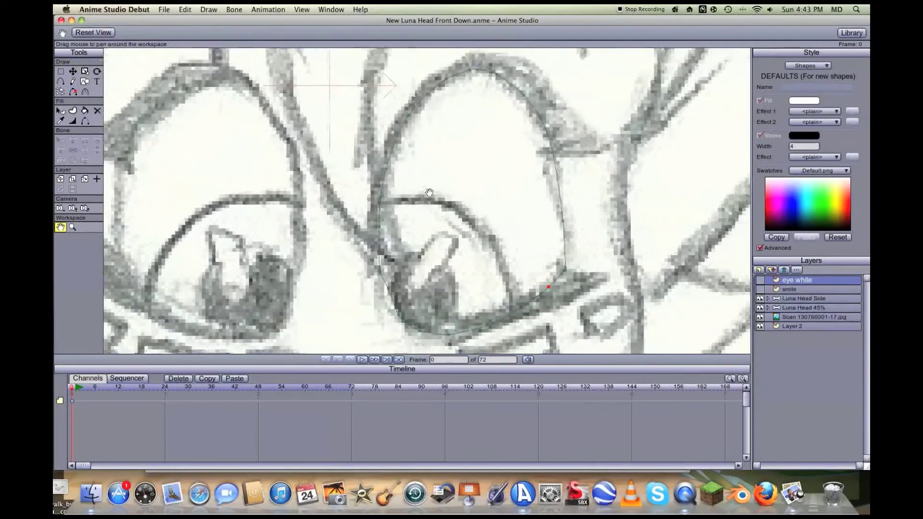
{"action": "left_click", "coordinate": [760, 290]}
{"action": "left_click", "coordinate": [760, 280]}
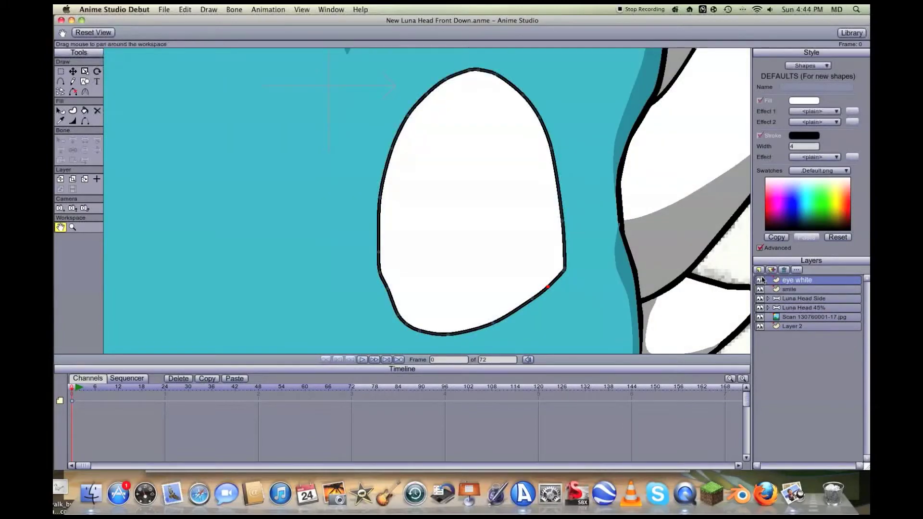
{"action": "left_click", "coordinate": [760, 289]}
{"action": "left_click", "coordinate": [760, 280]}
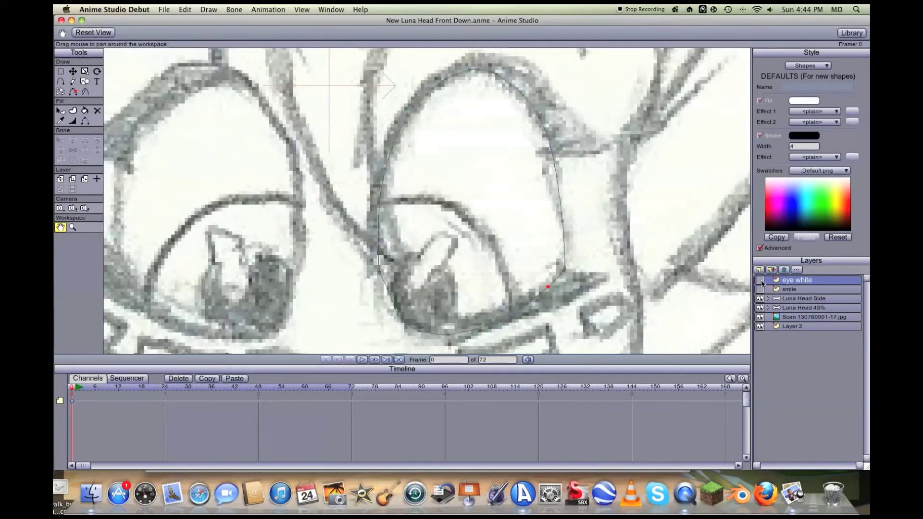
Step: Smooth the lower inner curve of the eye white by adjusting its points, and show the eye white and smile layers
{"action": "key", "text": "t"}
{"action": "left_click", "coordinate": [383, 290]}
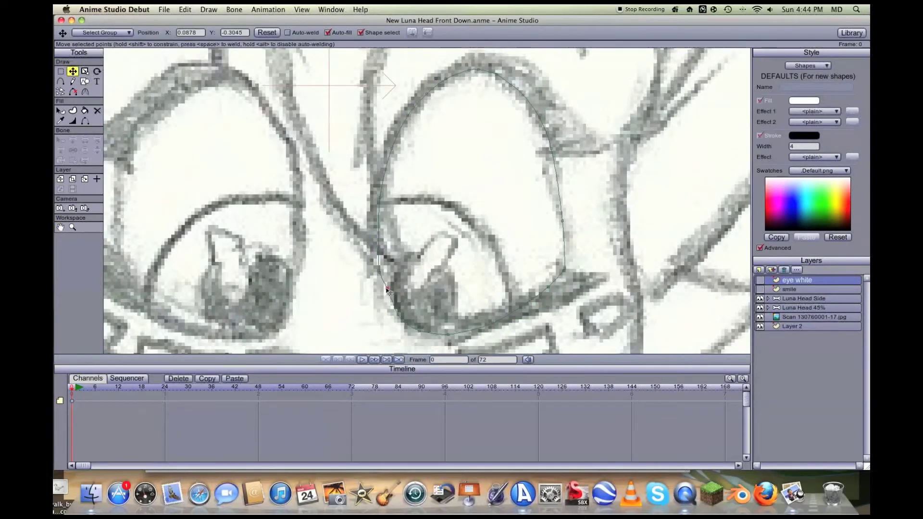
{"action": "left_click_drag", "start_coordinate": [398, 316], "coordinate": [383, 293]}
{"action": "left_click", "coordinate": [760, 281]}
Step: Inspect the eye white on the coloured head, and compare it with the sketch by hiding the smile layer
{"action": "scroll", "coordinate": [505, 226], "scroll_direction": "down", "scroll_amount": 5}
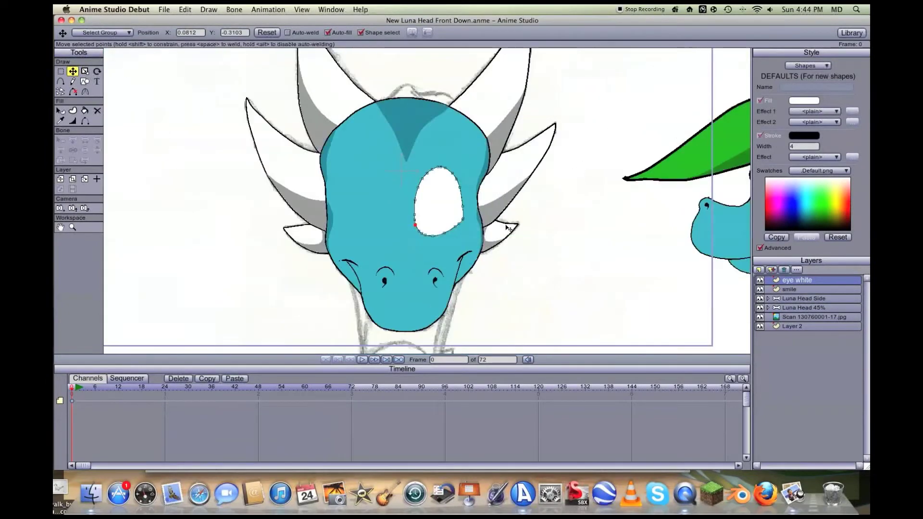
{"action": "scroll", "coordinate": [506, 228], "scroll_direction": "up", "scroll_amount": 3}
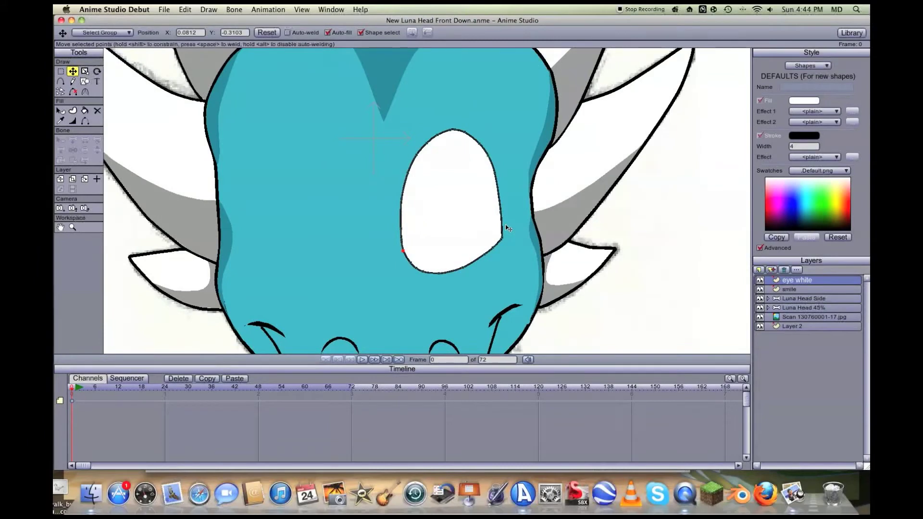
{"action": "scroll", "coordinate": [398, 140], "scroll_direction": "down", "scroll_amount": 3}
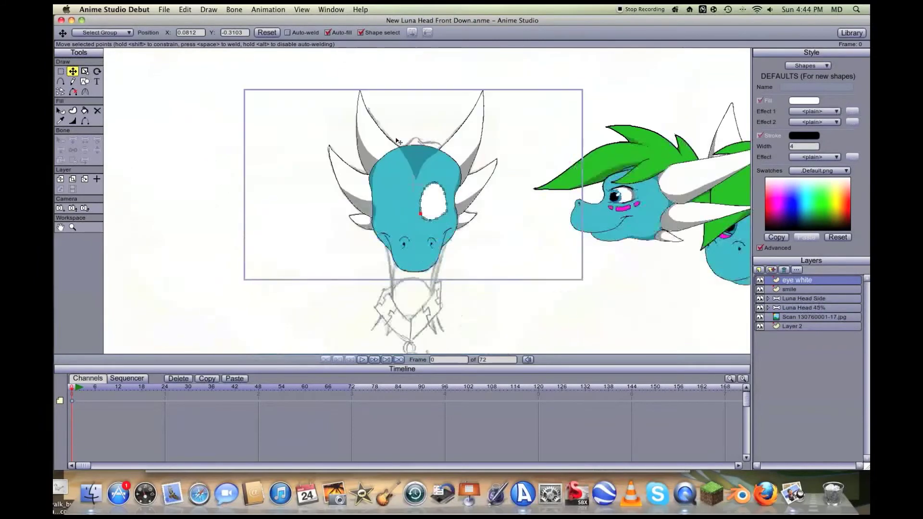
{"action": "scroll", "coordinate": [398, 140], "scroll_direction": "up", "scroll_amount": 2}
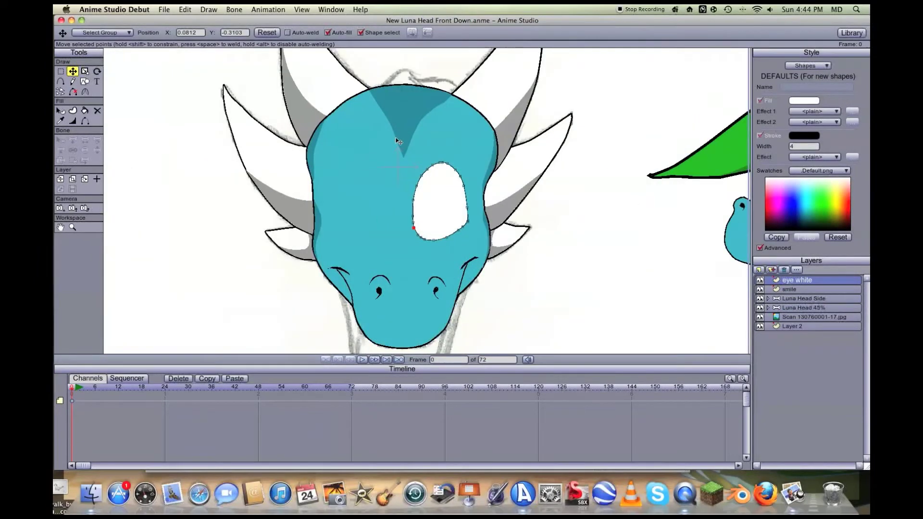
{"action": "scroll", "coordinate": [398, 140], "scroll_direction": "up", "scroll_amount": 3}
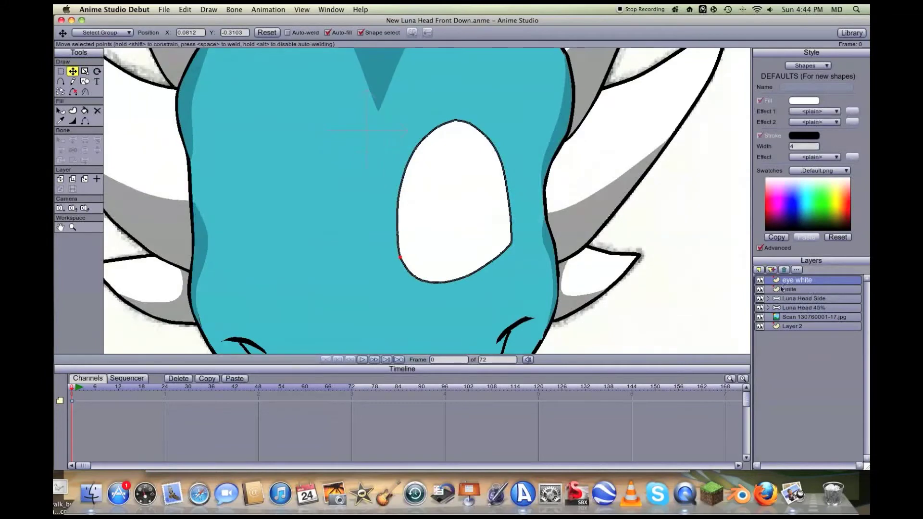
{"action": "left_click", "coordinate": [760, 289]}
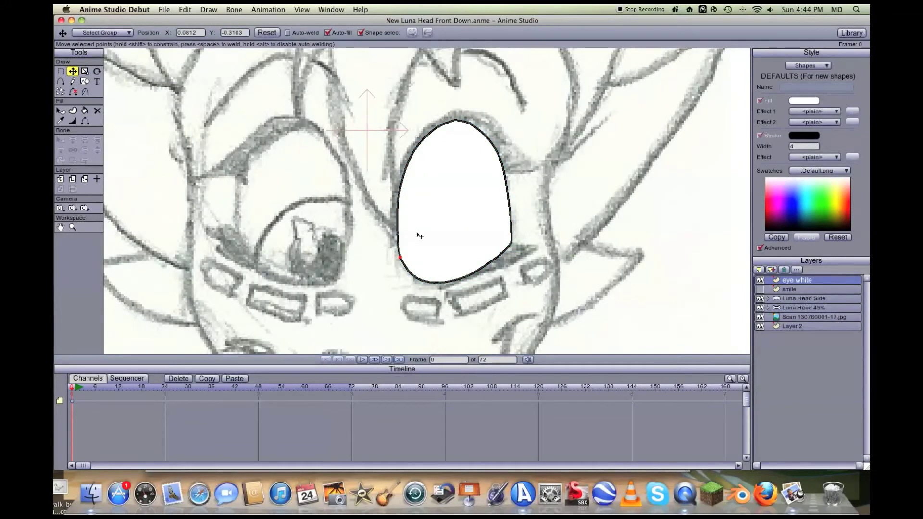
{"action": "scroll", "coordinate": [426, 202], "scroll_direction": "down", "scroll_amount": 4}
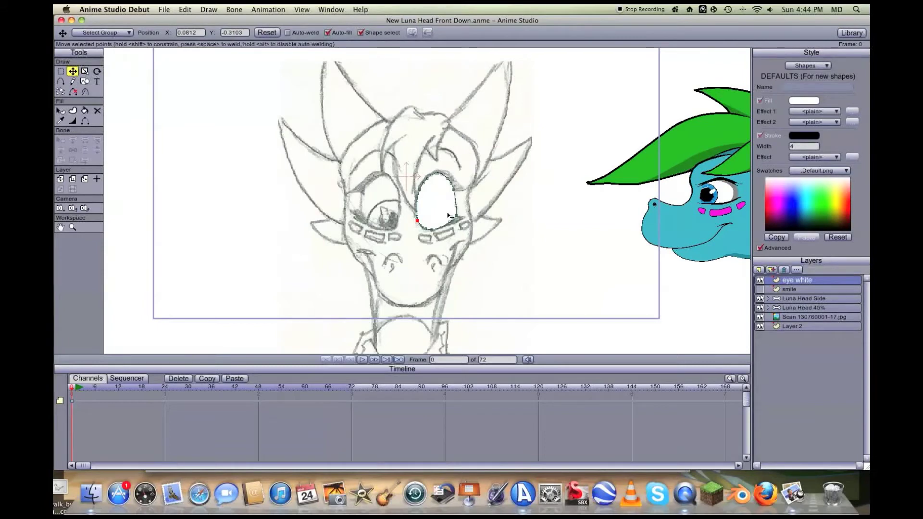
{"action": "scroll", "coordinate": [435, 218], "scroll_direction": "up", "scroll_amount": 5}
{"action": "scroll", "coordinate": [436, 217], "scroll_direction": "down", "scroll_amount": 5}
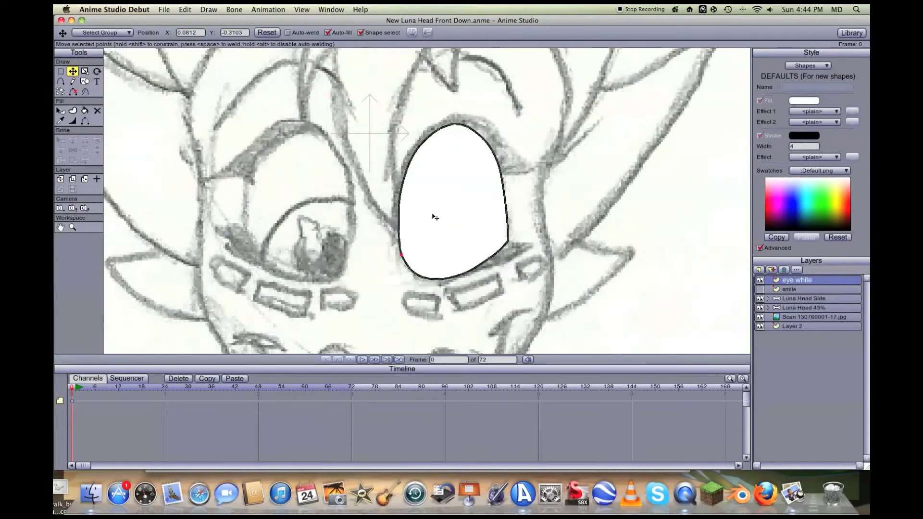
{"action": "scroll", "coordinate": [478, 165], "scroll_direction": "down", "scroll_amount": 3}
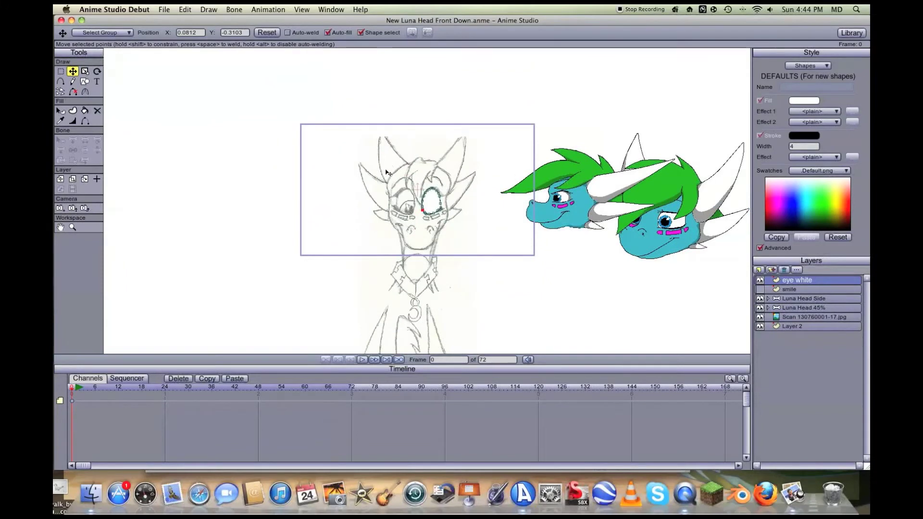
Step: Duplicate the pupil layer from the eyes group of Luna Head Side and place the copy directly above the smile layer
{"action": "scroll", "coordinate": [402, 166], "scroll_direction": "up", "scroll_amount": 6}
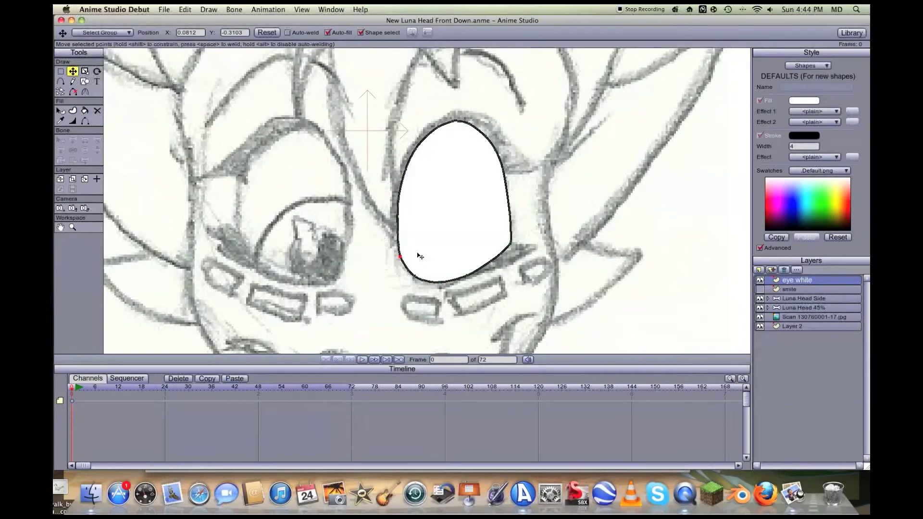
{"action": "scroll", "coordinate": [487, 274], "scroll_direction": "down", "scroll_amount": 10}
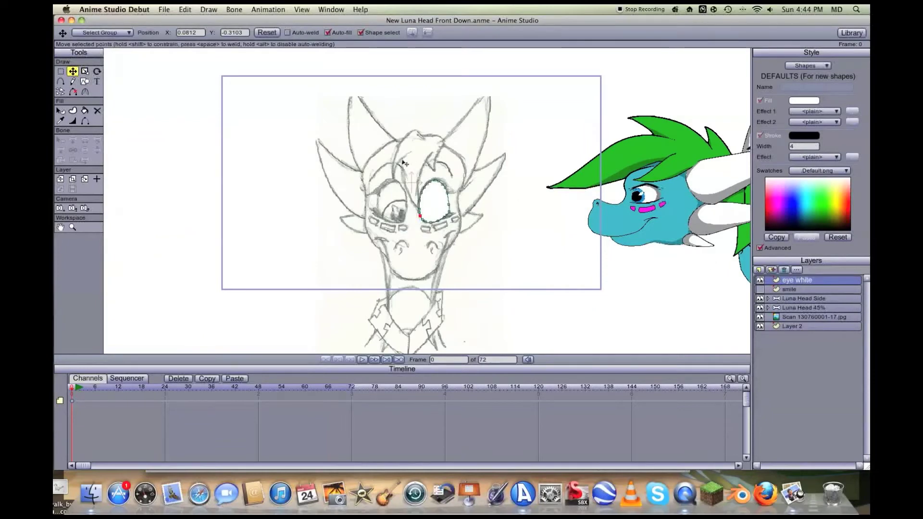
{"action": "left_click", "coordinate": [60, 227]}
{"action": "left_click_drag", "start_coordinate": [441, 185], "coordinate": [267, 225]}
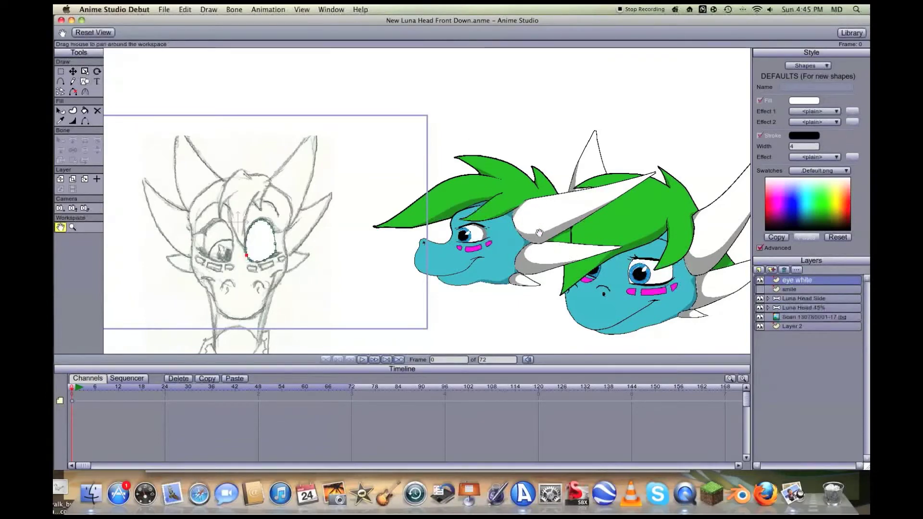
{"action": "left_click", "coordinate": [767, 299]}
{"action": "left_click", "coordinate": [775, 317]}
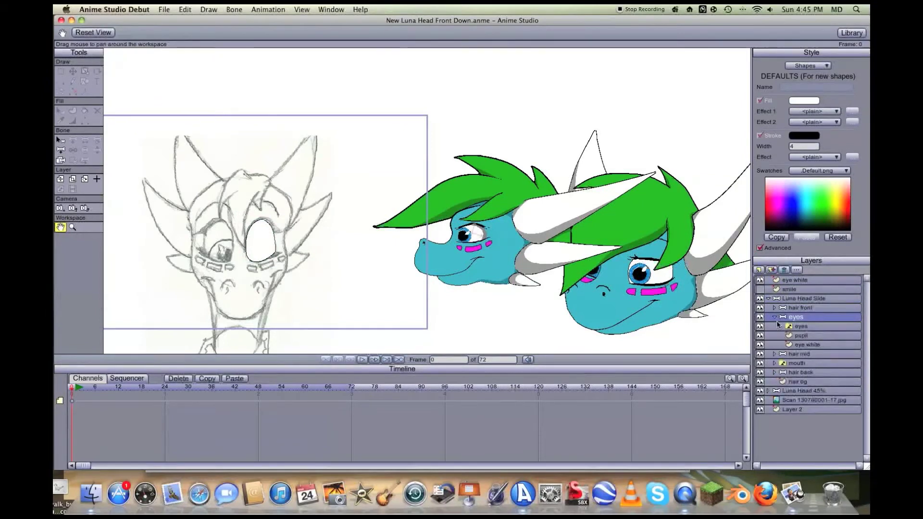
{"action": "left_click", "coordinate": [797, 335]}
{"action": "left_click_drag", "start_coordinate": [796, 332], "coordinate": [802, 289]}
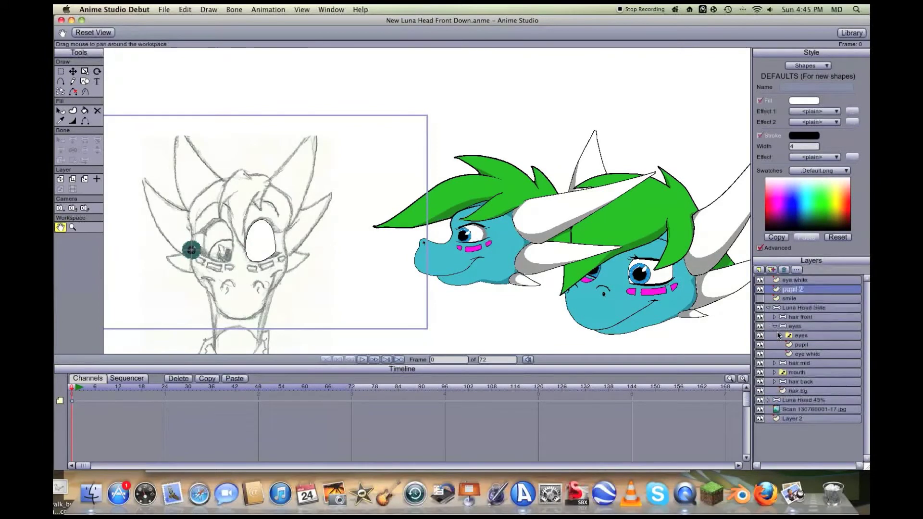
Step: Collapse the eyes and Luna Head Side groups and rename the duplicated pupil layer "pupil"
{"action": "left_click", "coordinate": [775, 326]}
{"action": "left_click", "coordinate": [768, 308]}
{"action": "double_click", "coordinate": [800, 290]}
{"action": "type", "text": "pupil"}
{"action": "key", "text": "Return"}
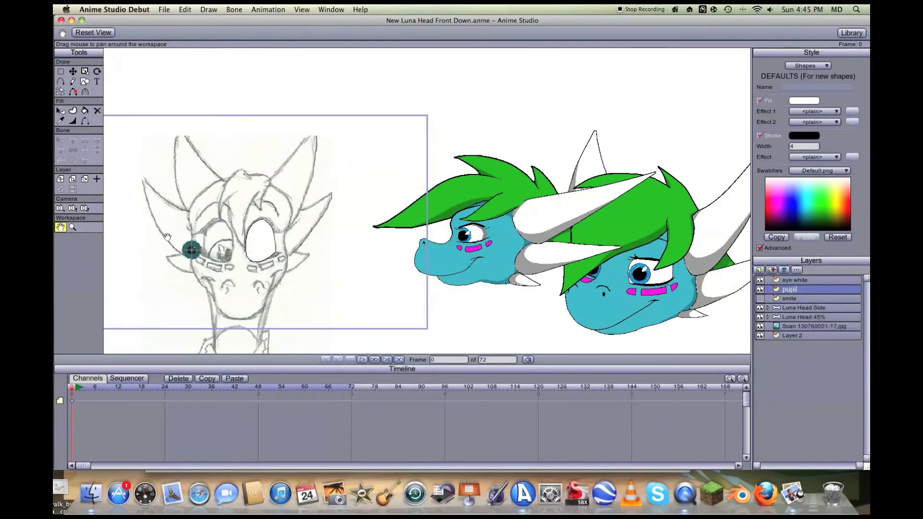
Step: Move the copied pupil onto the eye white of the front head and place its layer above the eye white layer
{"action": "left_click_drag", "start_coordinate": [167, 236], "coordinate": [356, 240]}
{"action": "scroll", "coordinate": [400, 258], "scroll_direction": "up", "scroll_amount": 5}
{"action": "key", "text": "t"}
{"action": "left_click_drag", "start_coordinate": [399, 260], "coordinate": [569, 255]}
{"action": "left_click_drag", "start_coordinate": [785, 289], "coordinate": [784, 280]}
Step: Enlarge the pupil slightly and shift it up within the eye white
{"action": "key", "text": "s"}
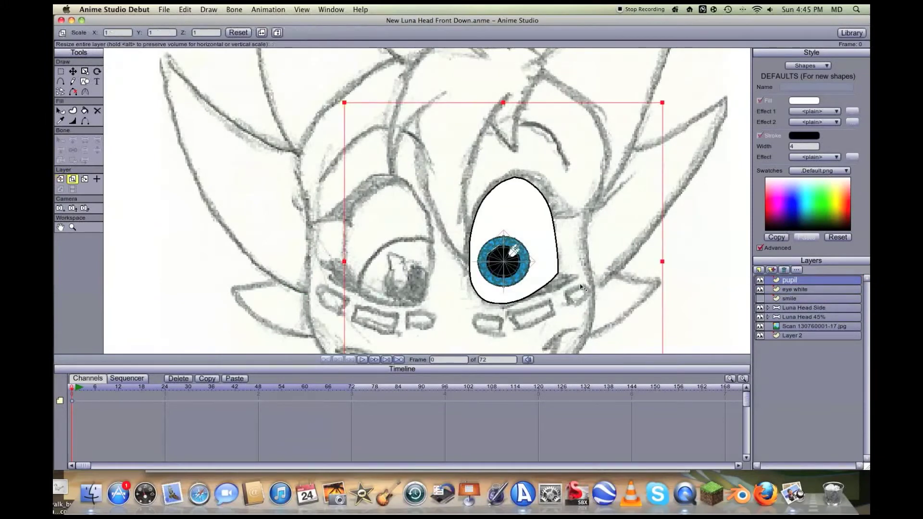
{"action": "key", "text": "Home"}
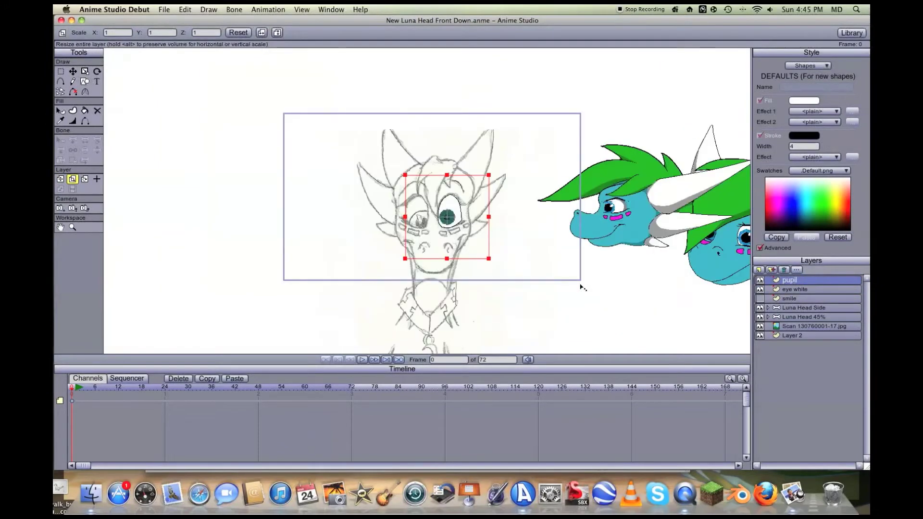
{"action": "scroll", "coordinate": [581, 287], "scroll_direction": "up", "scroll_amount": 6}
{"action": "scroll", "coordinate": [581, 288], "scroll_direction": "down", "scroll_amount": 5}
{"action": "scroll", "coordinate": [580, 287], "scroll_direction": "up", "scroll_amount": 6}
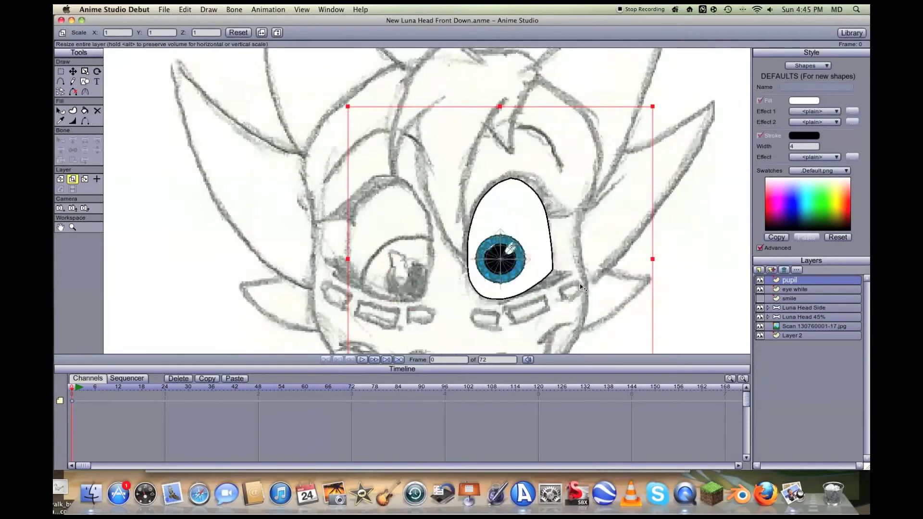
{"action": "left_click_drag", "start_coordinate": [604, 296], "coordinate": [591, 279]}
{"action": "key", "text": "t"}
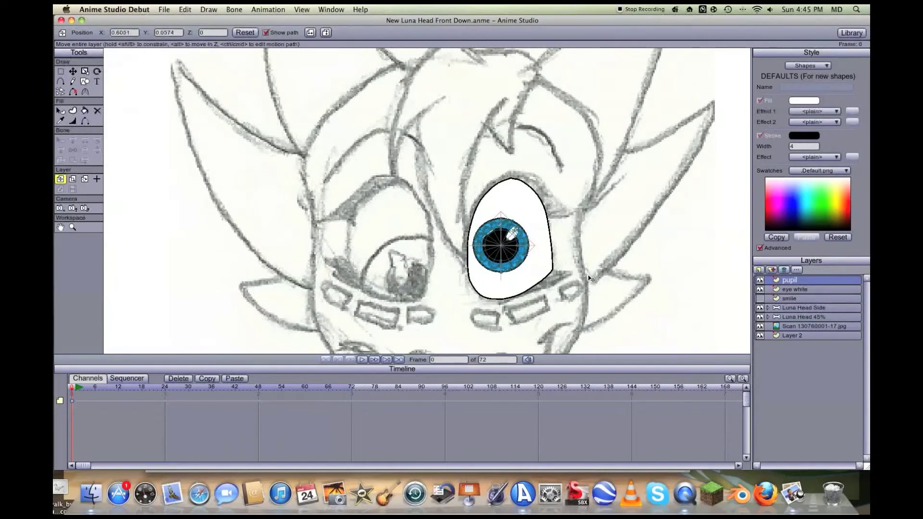
Step: Add a new vector layer above the pupil layer
{"action": "left_click", "coordinate": [759, 271]}
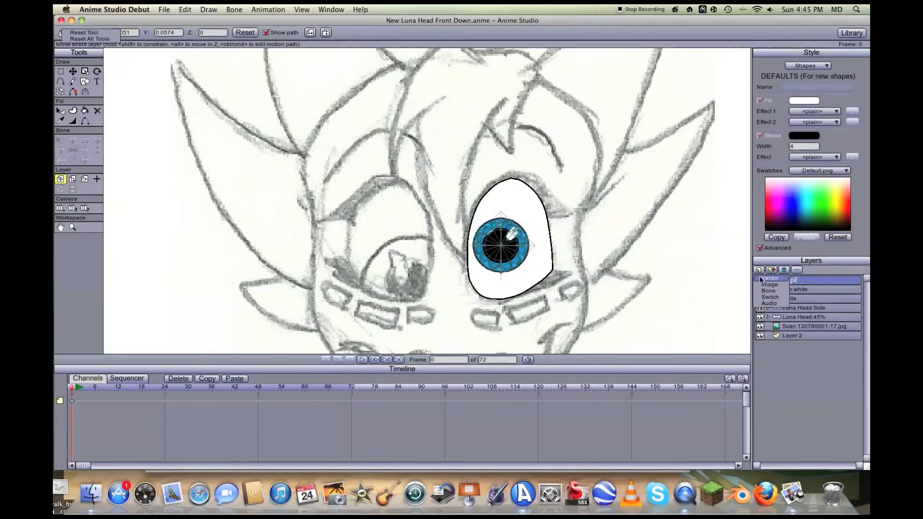
{"action": "left_click", "coordinate": [768, 279]}
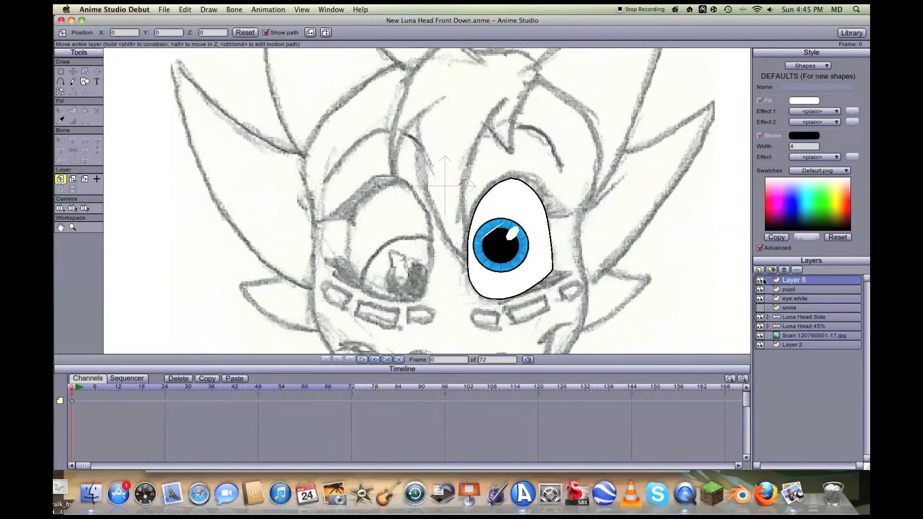
{"action": "double_click", "coordinate": [795, 281]}
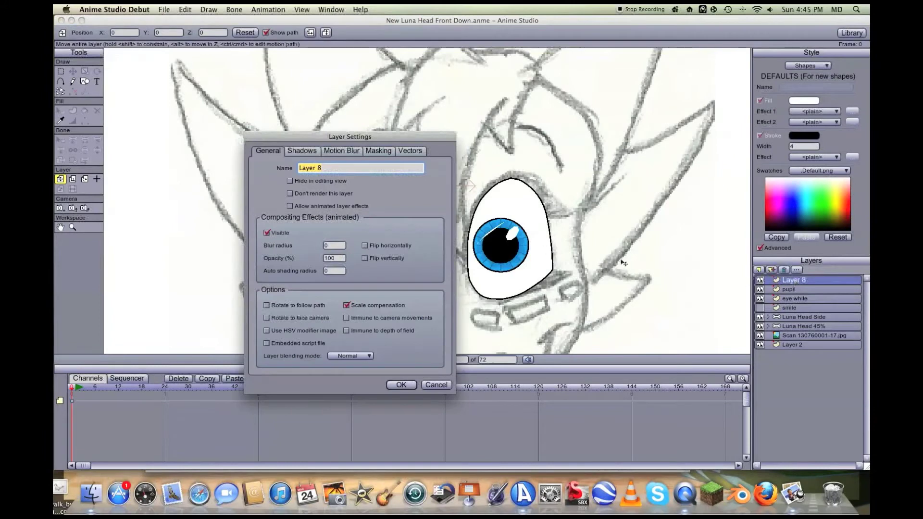
{"action": "left_click_drag", "start_coordinate": [416, 137], "coordinate": [315, 131]}
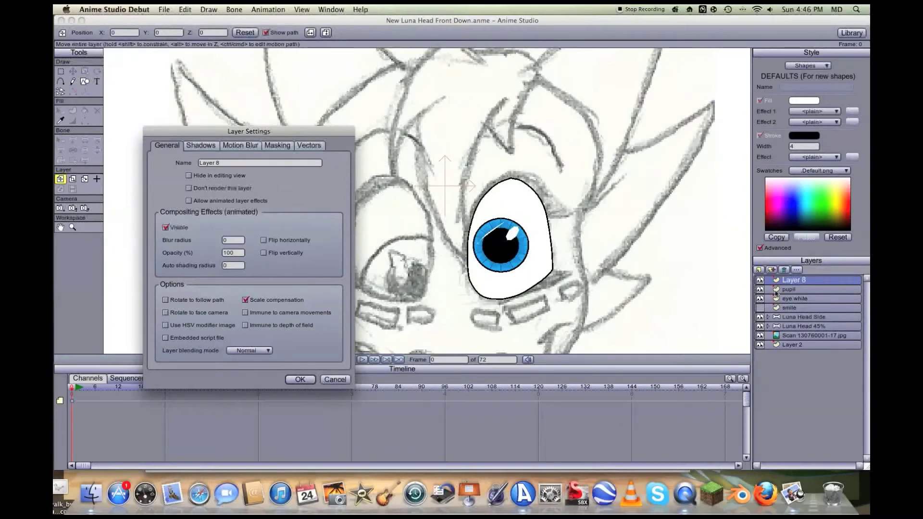
{"action": "left_click", "coordinate": [335, 379]}
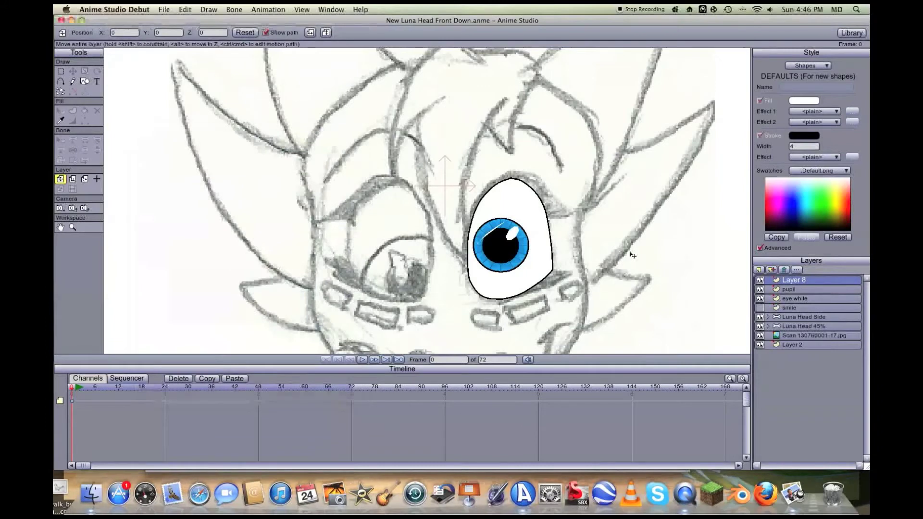
Step: Test the pupil's movement across the eye white's outer edge, and place it back near the middle of the eye white
{"action": "left_click", "coordinate": [802, 291]}
{"action": "left_click_drag", "start_coordinate": [500, 257], "coordinate": [562, 221]}
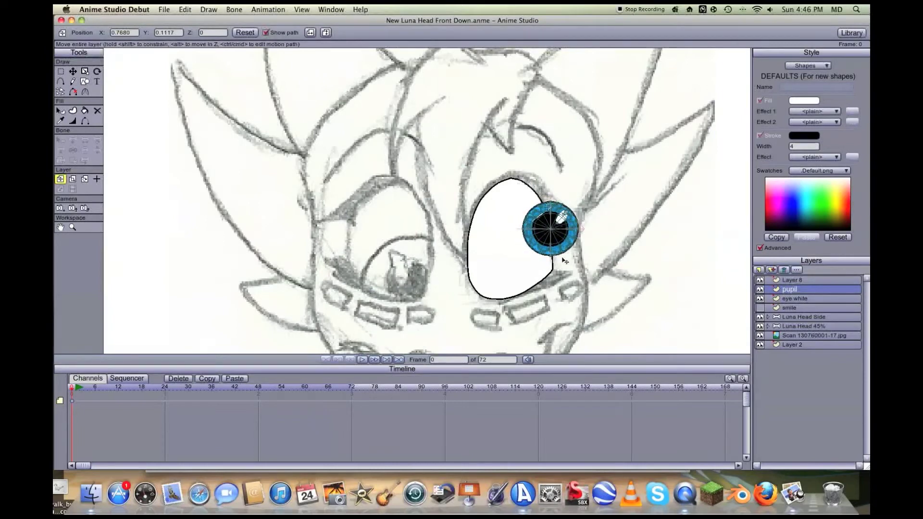
{"action": "left_click_drag", "start_coordinate": [564, 236], "coordinate": [568, 264]}
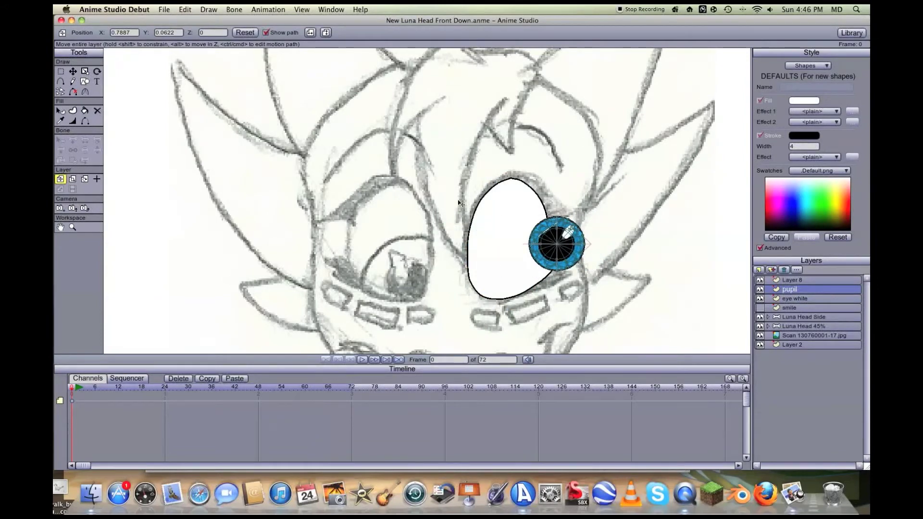
{"action": "left_click_drag", "start_coordinate": [570, 253], "coordinate": [526, 254]}
Step: Rename the new vector layer "eye lid"
{"action": "double_click", "coordinate": [791, 280]}
{"action": "type", "text": "eye l"}
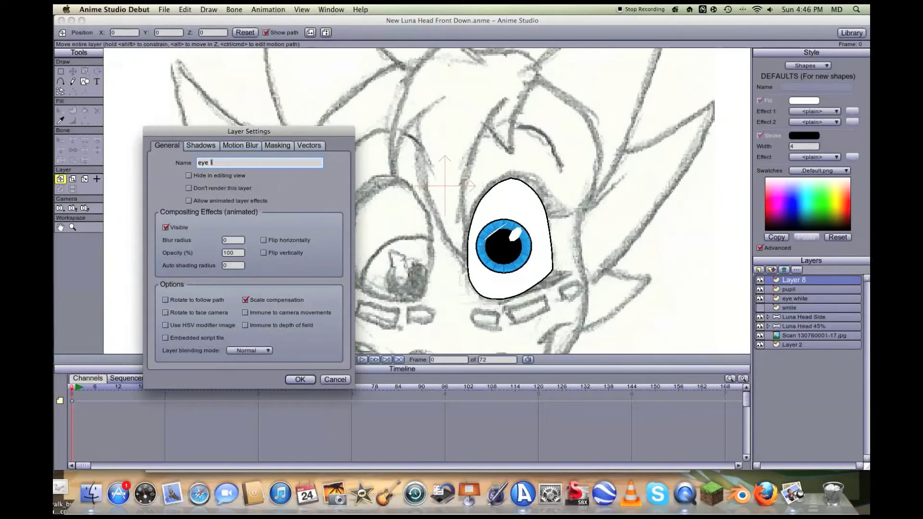
{"action": "key", "text": "Return"}
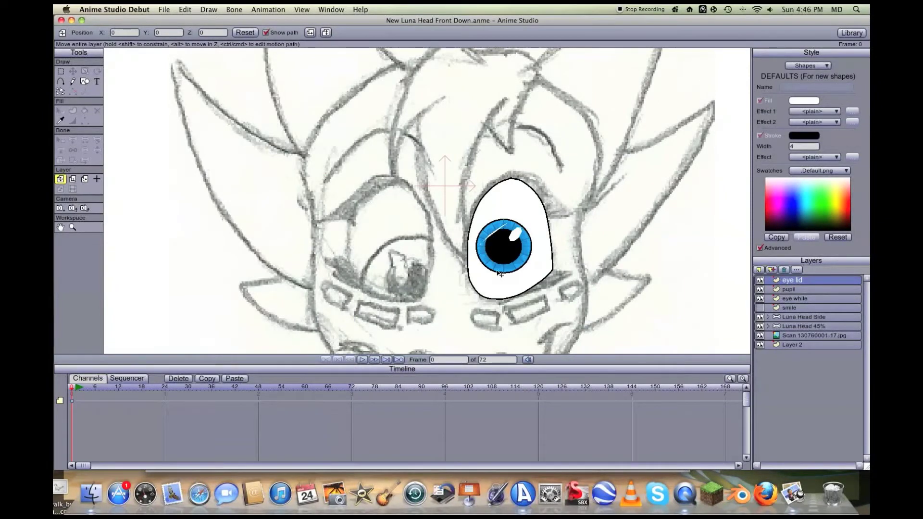
Step: Show the smile layer and take the head shape's teal fill and black stroke as the default style for new shapes
{"action": "scroll", "coordinate": [500, 273], "scroll_direction": "up", "scroll_amount": 2}
{"action": "left_click", "coordinate": [60, 228]}
{"action": "mouse_move", "coordinate": [423, 265]}
{"action": "left_mouse_down"}
{"action": "mouse_move", "coordinate": [320, 196]}
{"action": "mouse_move", "coordinate": [304, 197]}
{"action": "mouse_move", "coordinate": [399, 245]}
{"action": "left_mouse_up"}
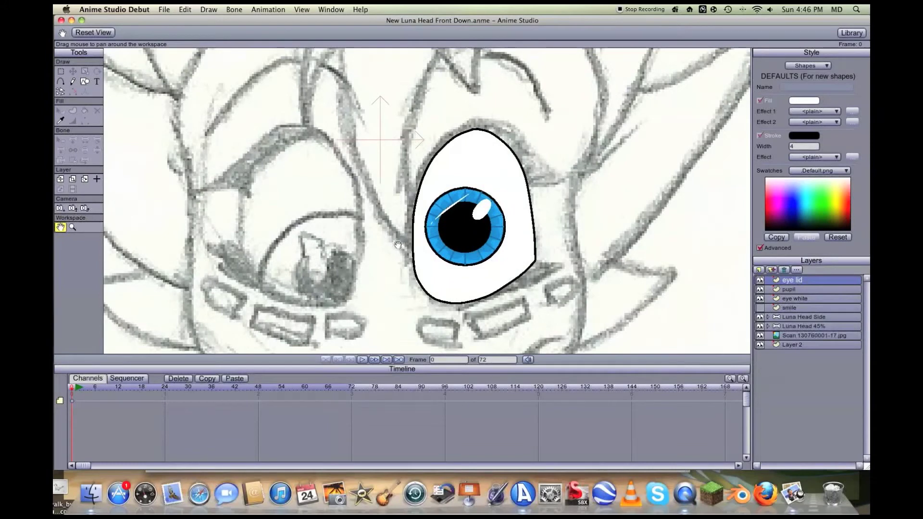
{"action": "key", "text": "f"}
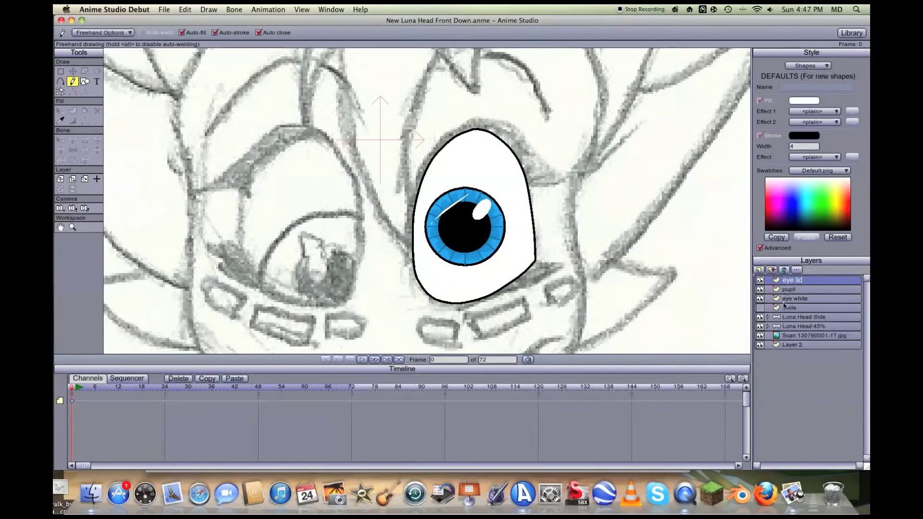
{"action": "left_click", "coordinate": [760, 307]}
{"action": "scroll", "coordinate": [557, 201], "scroll_direction": "down", "scroll_amount": 2}
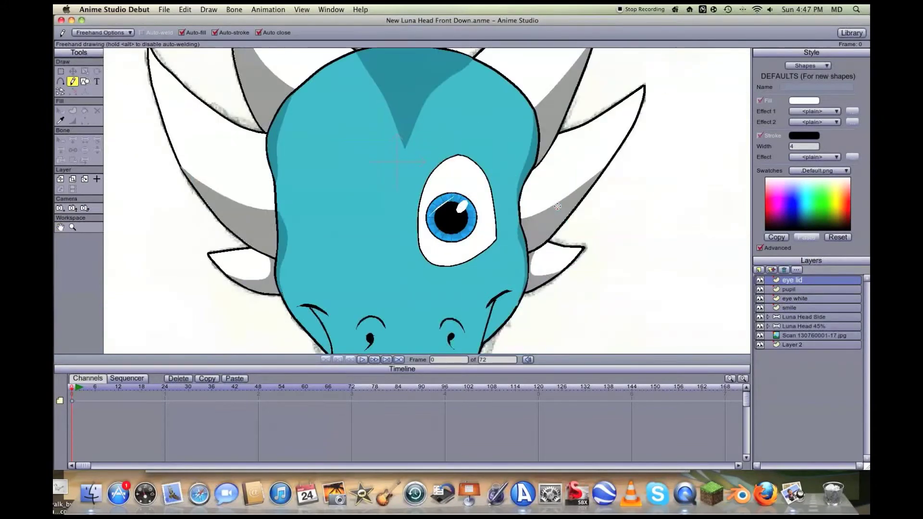
{"action": "left_click", "coordinate": [789, 307]}
{"action": "key", "text": "q"}
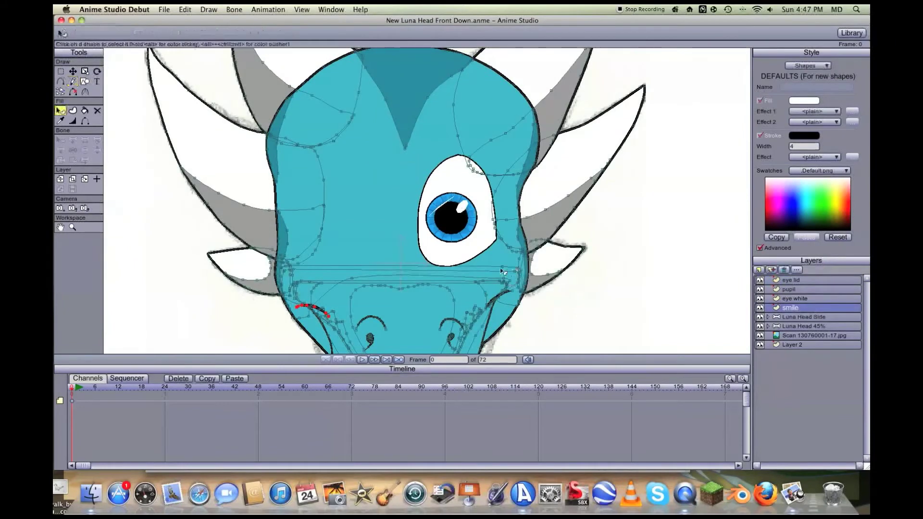
{"action": "left_click", "coordinate": [529, 260]}
{"action": "left_click", "coordinate": [624, 234]}
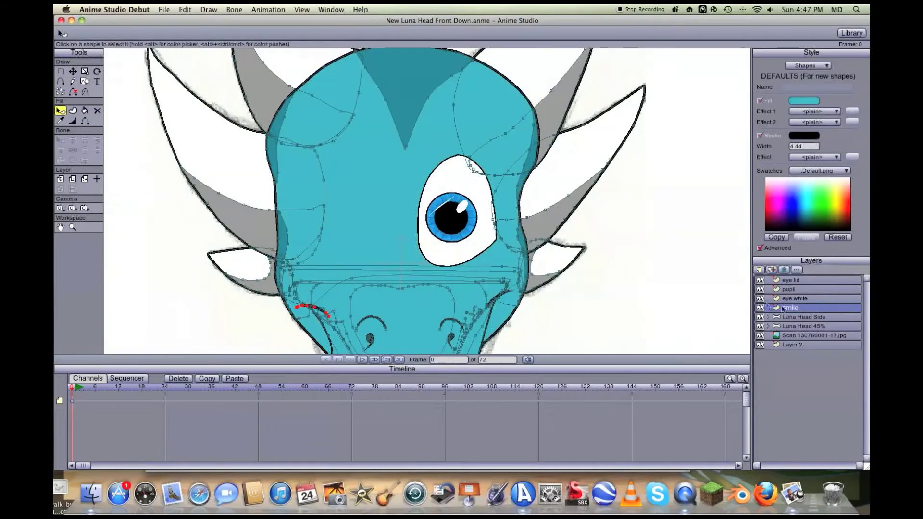
Step: Set up Freehand drawing on the eye lid layer with auto-stroke off, and hide the smile layer
{"action": "left_click", "coordinate": [793, 280]}
{"action": "key", "text": "f"}
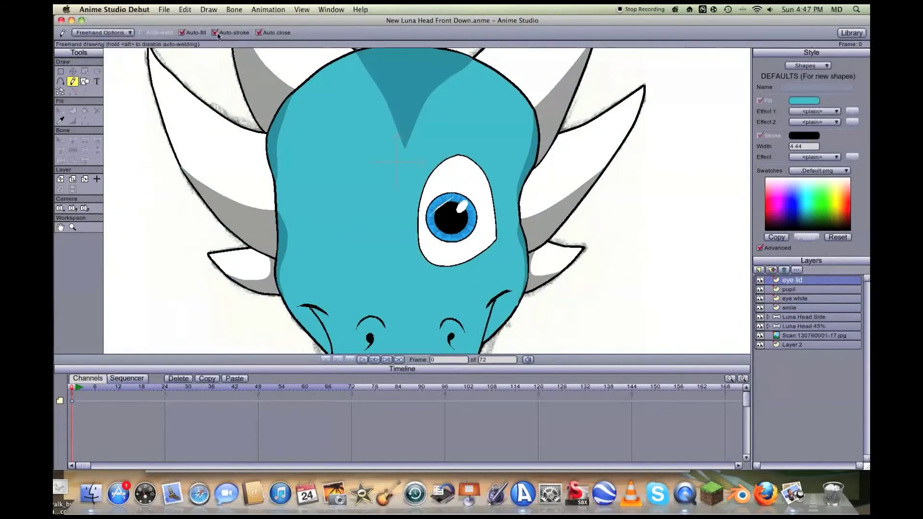
{"action": "scroll", "coordinate": [542, 165], "scroll_direction": "up", "scroll_amount": 2}
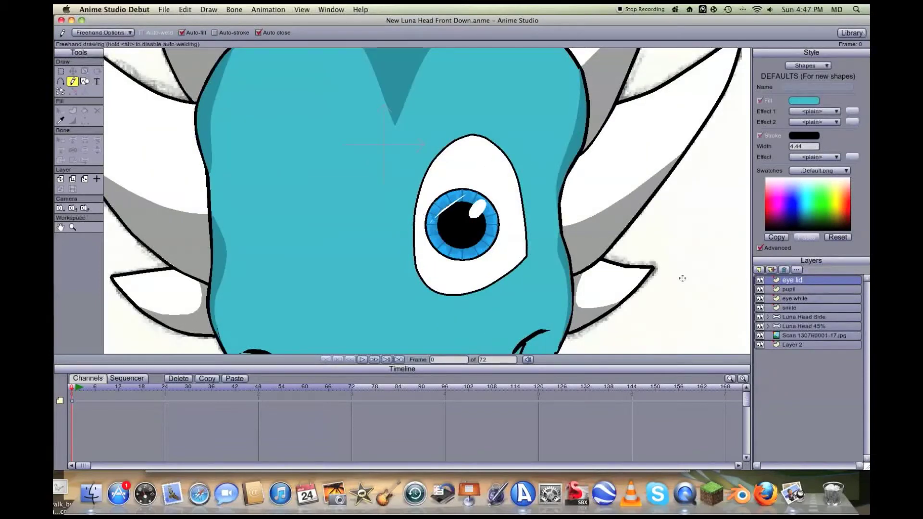
{"action": "left_click", "coordinate": [760, 308]}
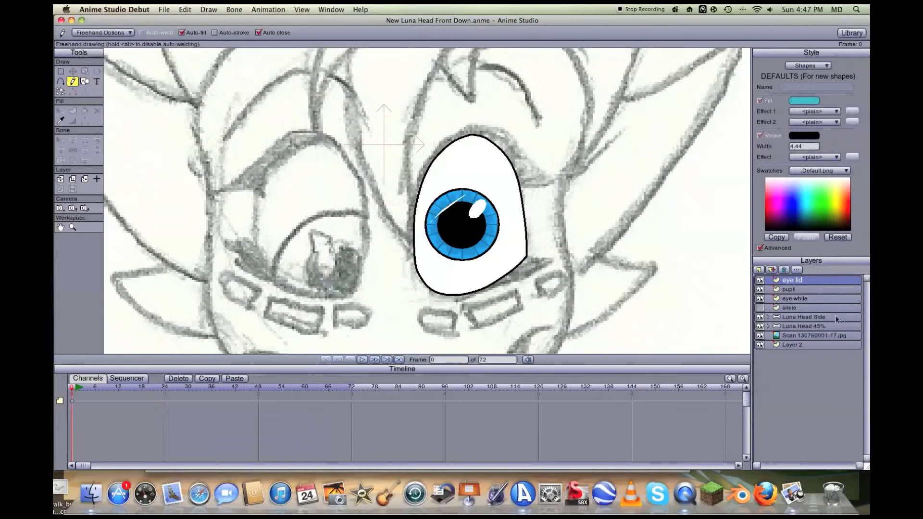
Step: Set the eye white layer's origin to the middle of the eye, at about X 0.22, Y -0.19
{"action": "left_click", "coordinate": [806, 298]}
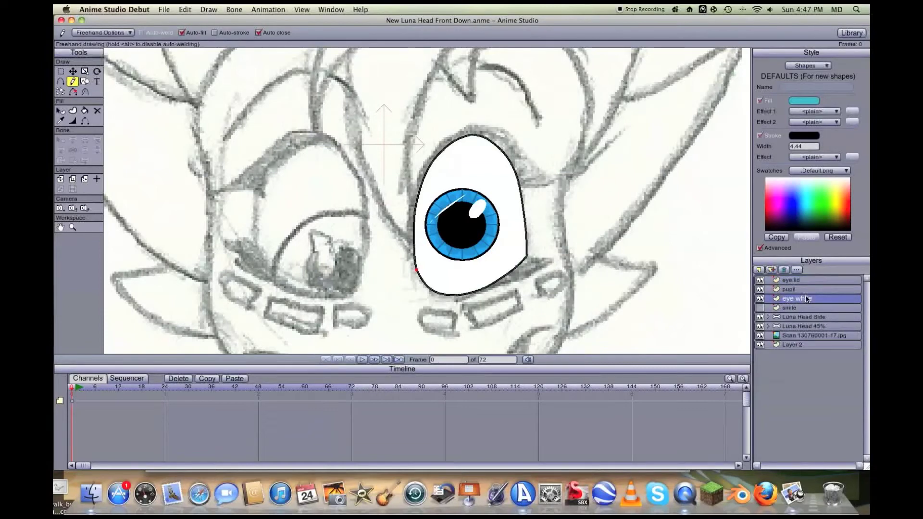
{"action": "left_click", "coordinate": [96, 179]}
{"action": "left_click_drag", "start_coordinate": [363, 143], "coordinate": [472, 216]}
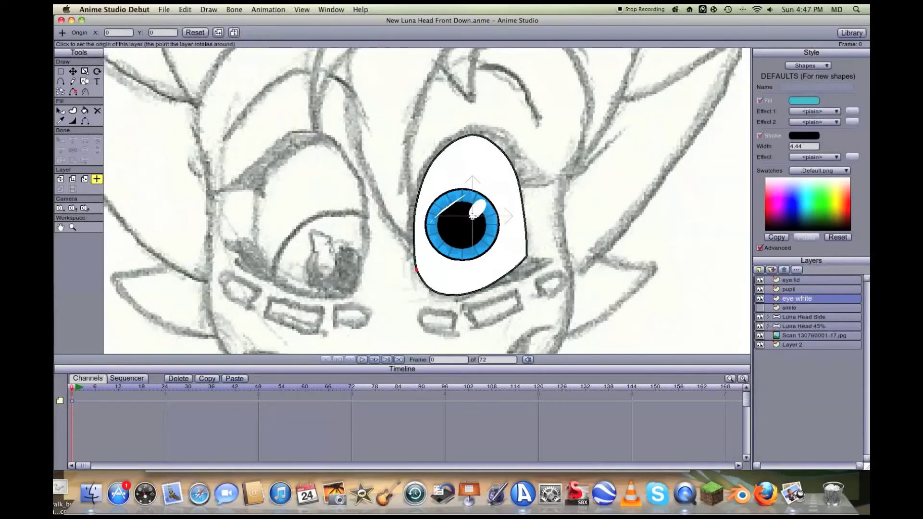
{"action": "left_click", "coordinate": [826, 289]}
{"action": "left_click", "coordinate": [815, 299]}
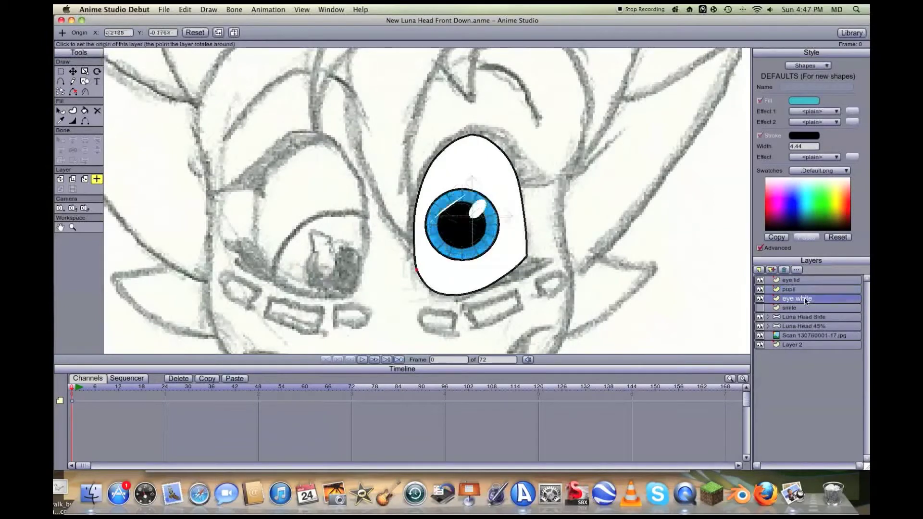
{"action": "left_click", "coordinate": [475, 218]}
{"action": "left_click_drag", "start_coordinate": [475, 218], "coordinate": [476, 220]}
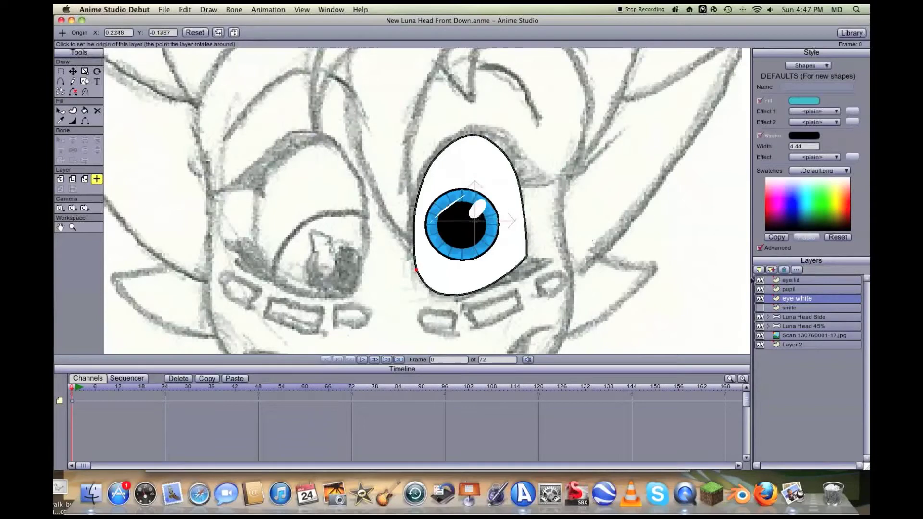
Step: Set the eye lid layer's origin to the middle of the eye, over the pupil
{"action": "left_click", "coordinate": [814, 280]}
{"action": "scroll", "coordinate": [403, 162], "scroll_direction": "down", "scroll_amount": 2}
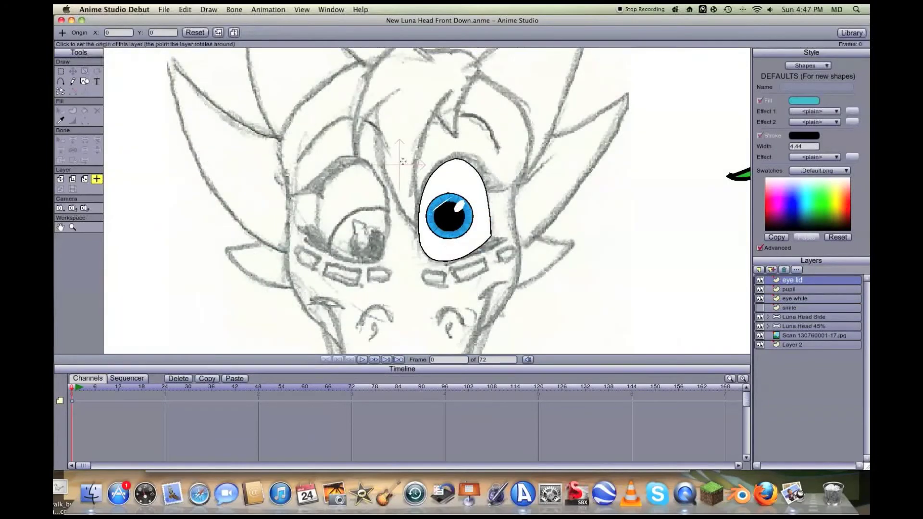
{"action": "left_click", "coordinate": [455, 217]}
{"action": "left_click", "coordinate": [454, 215]}
Step: Draw a freehand teal eyelid shape without an outline around the eye white, following its edge and leaving the eye open
{"action": "key", "text": "f"}
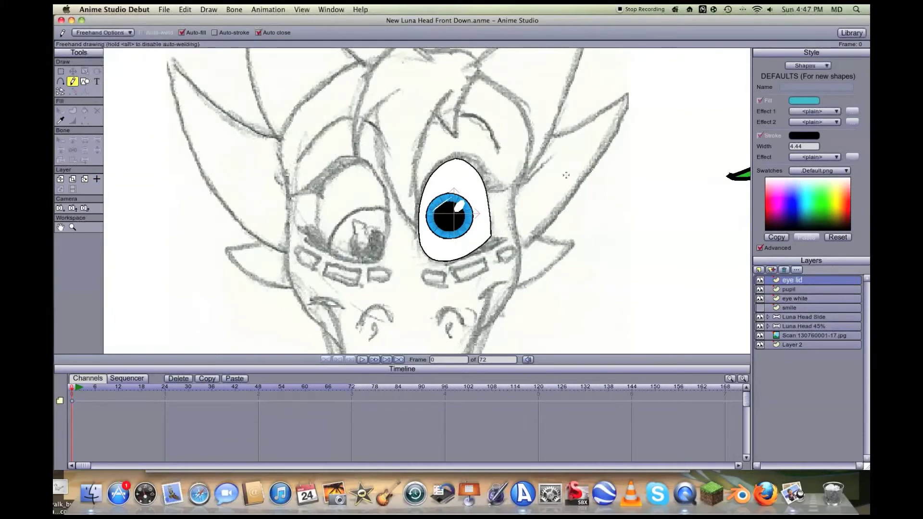
{"action": "mouse_move", "coordinate": [491, 236]}
{"action": "left_mouse_down"}
{"action": "mouse_move", "coordinate": [480, 172]}
{"action": "mouse_move", "coordinate": [466, 160]}
{"action": "mouse_move", "coordinate": [441, 161]}
{"action": "mouse_move", "coordinate": [440, 106]}
{"action": "mouse_move", "coordinate": [474, 117]}
{"action": "mouse_move", "coordinate": [516, 177]}
{"action": "mouse_move", "coordinate": [515, 258]}
{"action": "mouse_move", "coordinate": [456, 288]}
{"action": "mouse_move", "coordinate": [420, 287]}
{"action": "mouse_move", "coordinate": [402, 243]}
{"action": "mouse_move", "coordinate": [413, 105]}
{"action": "mouse_move", "coordinate": [437, 105]}
{"action": "mouse_move", "coordinate": [439, 116]}
{"action": "mouse_move", "coordinate": [441, 163]}
{"action": "mouse_move", "coordinate": [421, 213]}
{"action": "mouse_move", "coordinate": [422, 248]}
{"action": "mouse_move", "coordinate": [453, 260]}
{"action": "mouse_move", "coordinate": [486, 238]}
{"action": "left_mouse_up"}
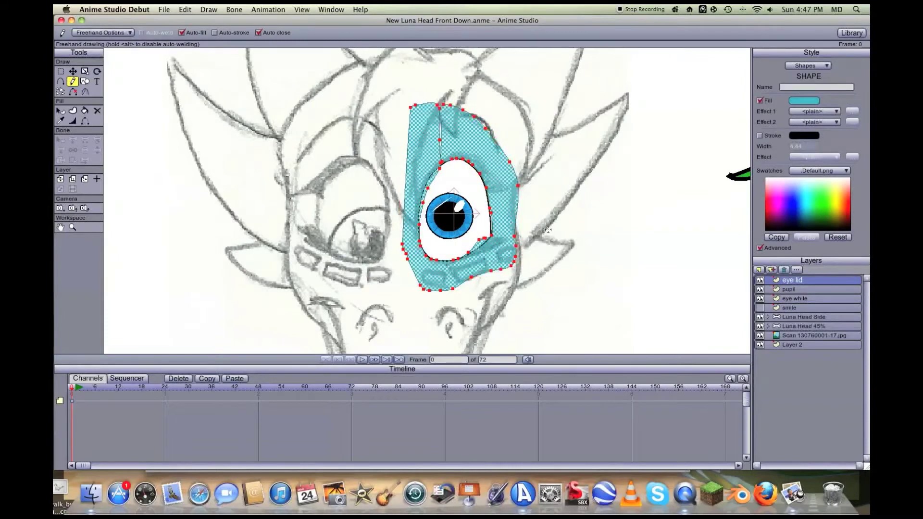
{"action": "scroll", "coordinate": [548, 229], "scroll_direction": "up", "scroll_amount": 3}
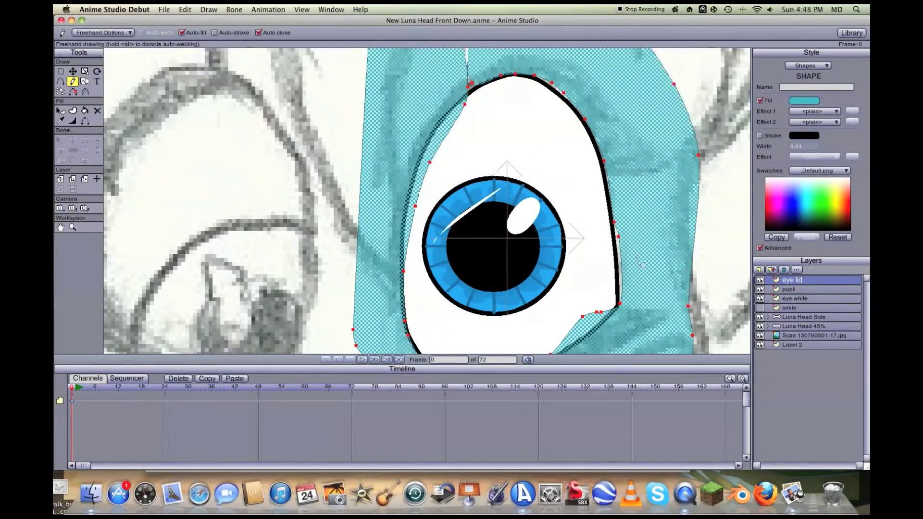
Step: Move the eyelid shape's points along the outer side of the eye opening onto the eye white's outline
{"action": "key", "text": "t"}
{"action": "left_click", "coordinate": [618, 259]}
{"action": "left_click_drag", "start_coordinate": [619, 258], "coordinate": [618, 259]}
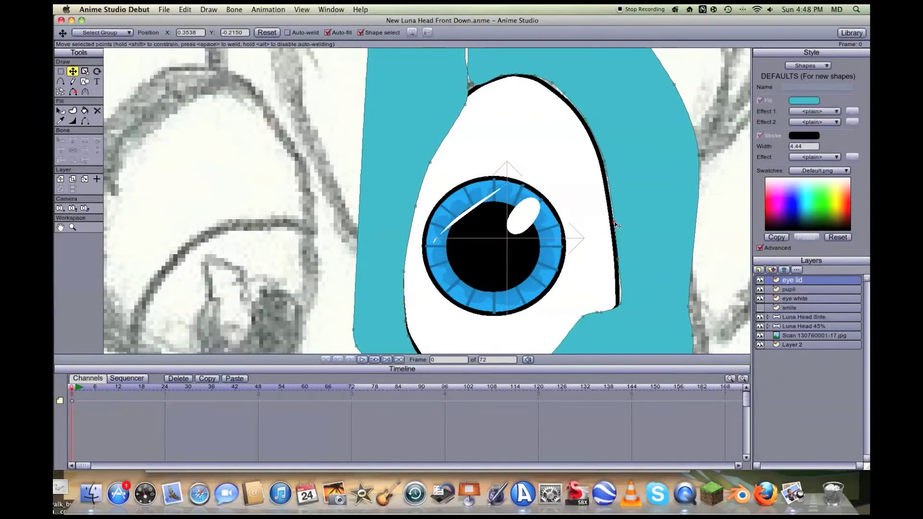
{"action": "left_click", "coordinate": [614, 223]}
{"action": "left_click_drag", "start_coordinate": [606, 165], "coordinate": [605, 166]}
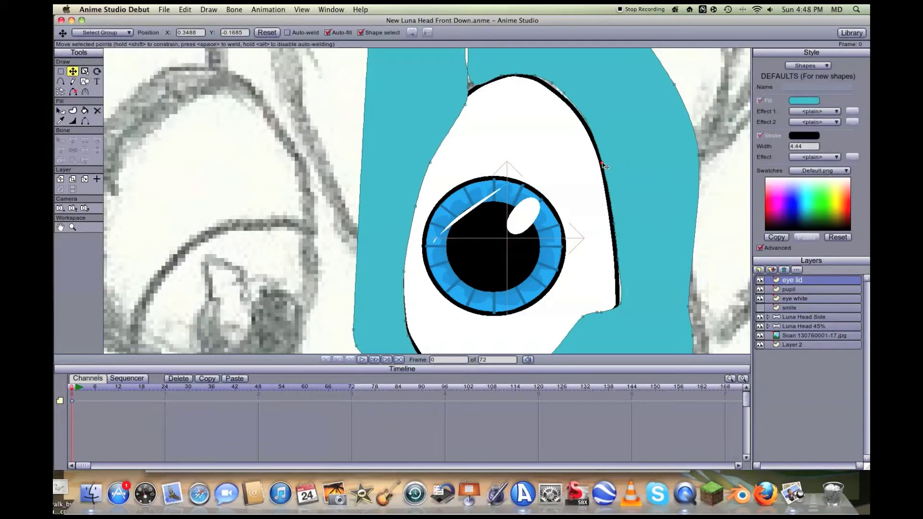
{"action": "left_click", "coordinate": [585, 121]}
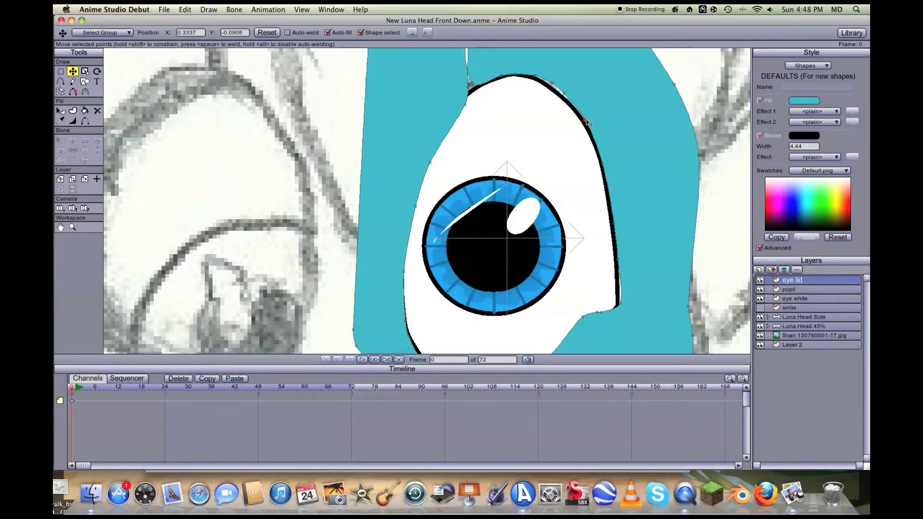
Step: Fit the eyelid opening's upper points to the curved top of the eye white's outline
{"action": "left_click", "coordinate": [562, 94]}
{"action": "left_click", "coordinate": [550, 84]}
{"action": "left_click_drag", "start_coordinate": [568, 99], "coordinate": [567, 99]}
{"action": "left_click", "coordinate": [527, 72]}
{"action": "left_click_drag", "start_coordinate": [528, 74], "coordinate": [512, 73]}
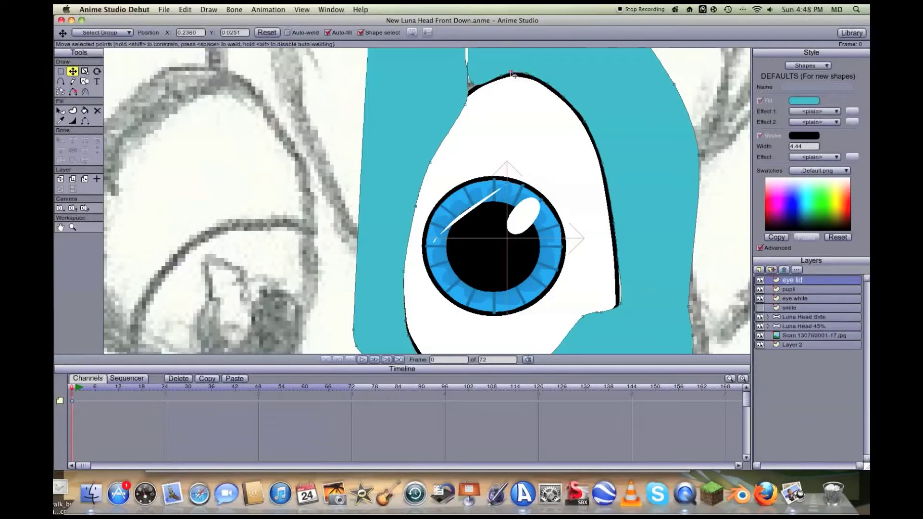
{"action": "left_click_drag", "start_coordinate": [503, 79], "coordinate": [493, 81]}
{"action": "left_click", "coordinate": [473, 88]}
{"action": "mouse_move", "coordinate": [473, 89]}
{"action": "left_mouse_down"}
{"action": "mouse_move", "coordinate": [466, 96]}
{"action": "mouse_move", "coordinate": [471, 90]}
{"action": "left_mouse_up"}
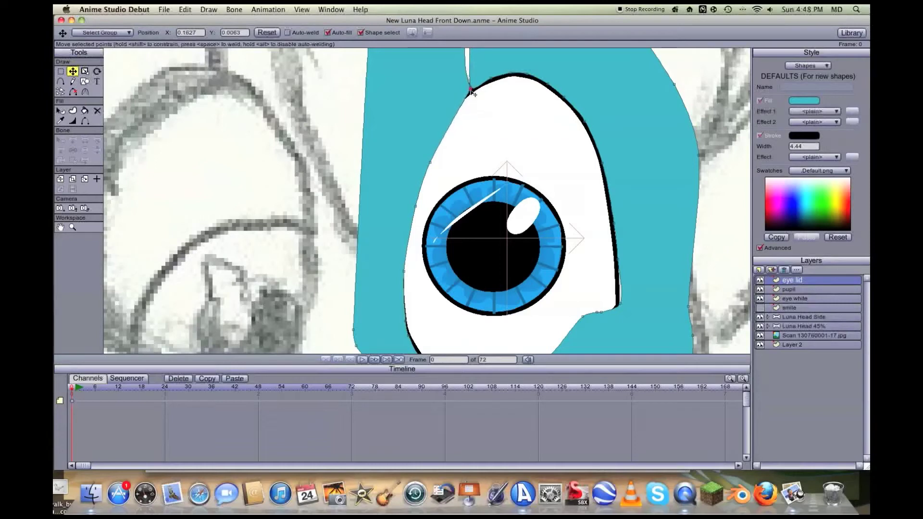
Step: Spread the eyelid opening's inner-side points along the eye white's outline, on the side nearest the other eye
{"action": "left_click_drag", "start_coordinate": [431, 165], "coordinate": [451, 110]}
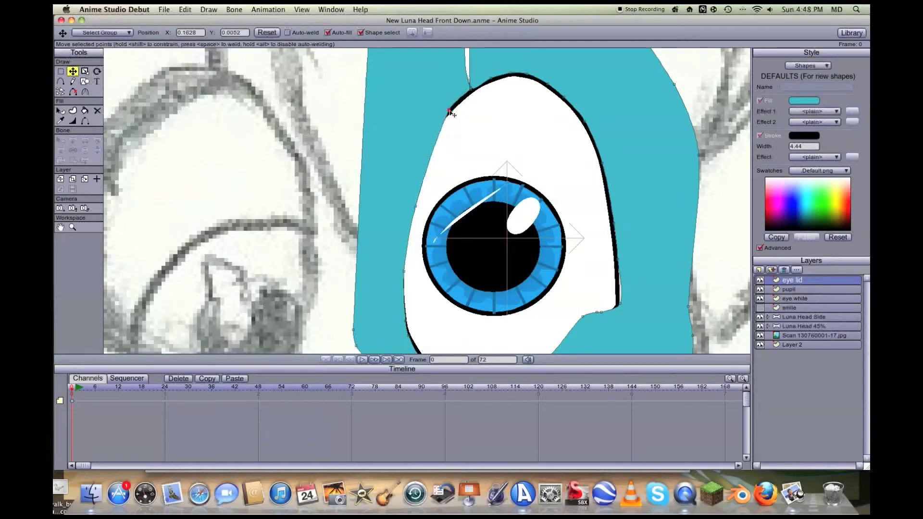
{"action": "left_click_drag", "start_coordinate": [417, 208], "coordinate": [423, 142]}
{"action": "mouse_move", "coordinate": [406, 279]}
{"action": "left_mouse_down"}
{"action": "mouse_move", "coordinate": [405, 207]}
{"action": "mouse_move", "coordinate": [403, 221]}
{"action": "left_mouse_up"}
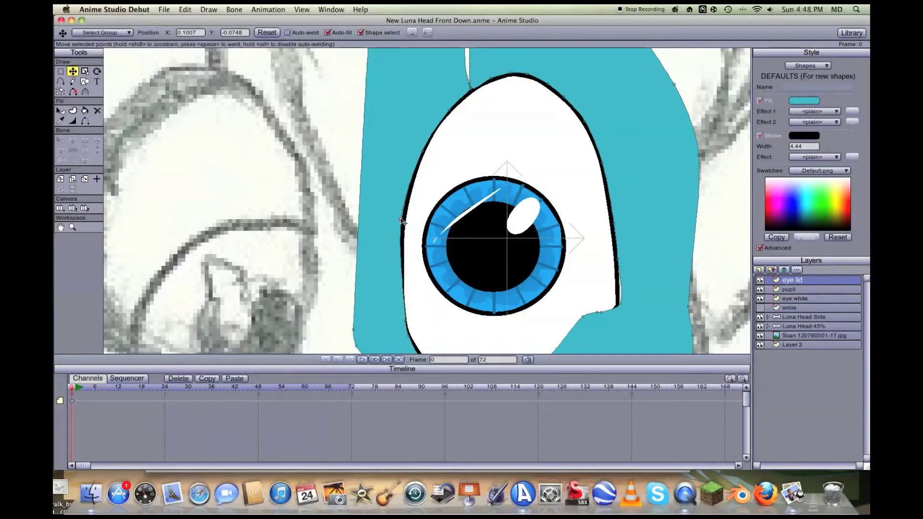
{"action": "left_click_drag", "start_coordinate": [405, 322], "coordinate": [402, 313]}
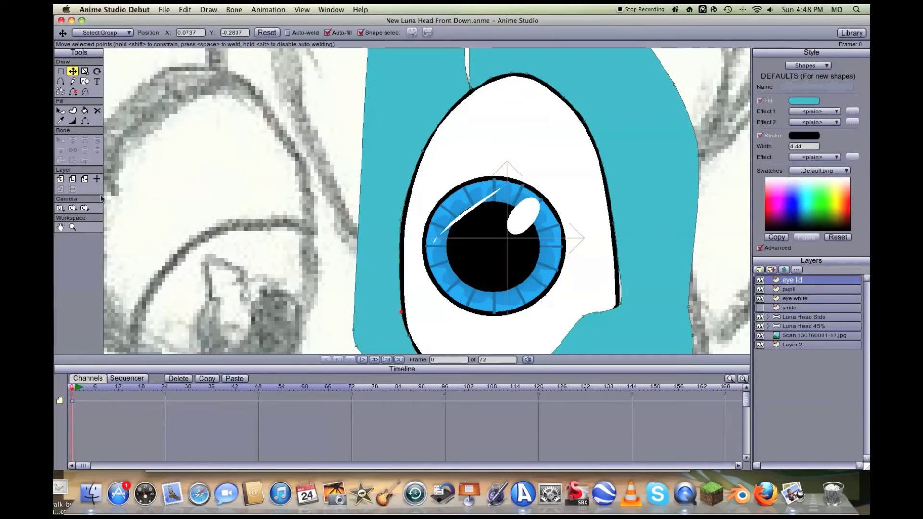
{"action": "left_click_drag", "start_coordinate": [402, 222], "coordinate": [407, 213]}
Step: Align the eyelid opening's lower points with the bottom of the eye white, up to its pointed outer corner
{"action": "left_click", "coordinate": [60, 227]}
{"action": "left_click_drag", "start_coordinate": [485, 352], "coordinate": [431, 250]}
{"action": "key", "text": "t"}
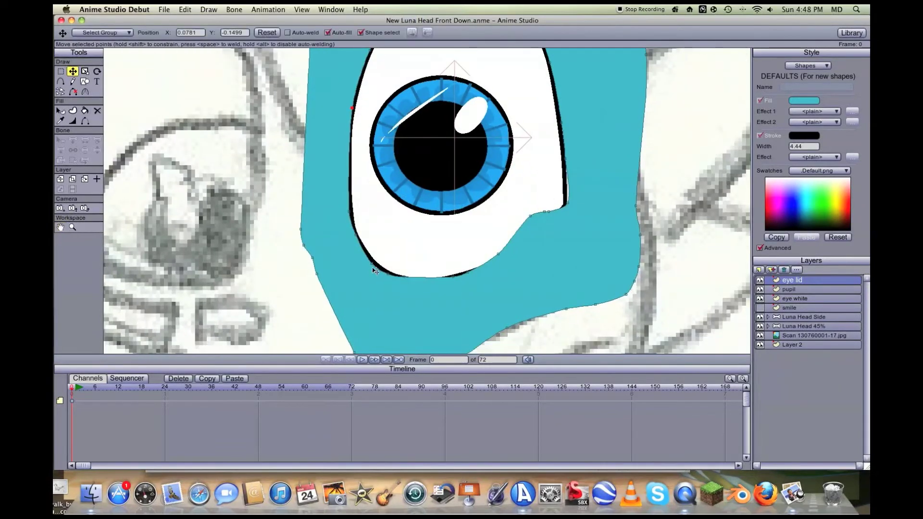
{"action": "left_click_drag", "start_coordinate": [374, 267], "coordinate": [360, 243]}
{"action": "left_click", "coordinate": [404, 278]}
{"action": "left_click_drag", "start_coordinate": [405, 280], "coordinate": [414, 282]}
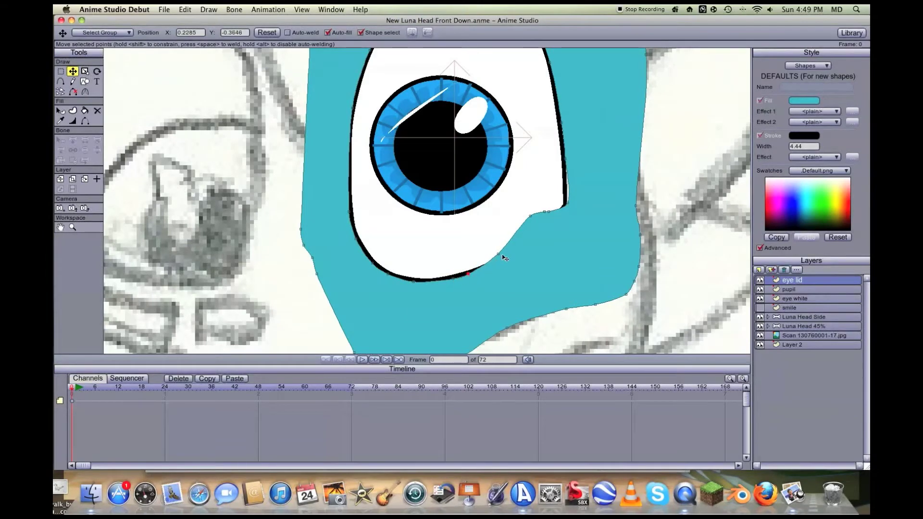
{"action": "left_click_drag", "start_coordinate": [498, 254], "coordinate": [509, 257]}
{"action": "mouse_move", "coordinate": [531, 217]}
{"action": "left_mouse_down"}
{"action": "mouse_move", "coordinate": [538, 236]}
{"action": "mouse_move", "coordinate": [550, 215]}
{"action": "mouse_move", "coordinate": [548, 226]}
{"action": "mouse_move", "coordinate": [550, 218]}
{"action": "mouse_move", "coordinate": [572, 215]}
{"action": "mouse_move", "coordinate": [570, 206]}
{"action": "left_mouse_up"}
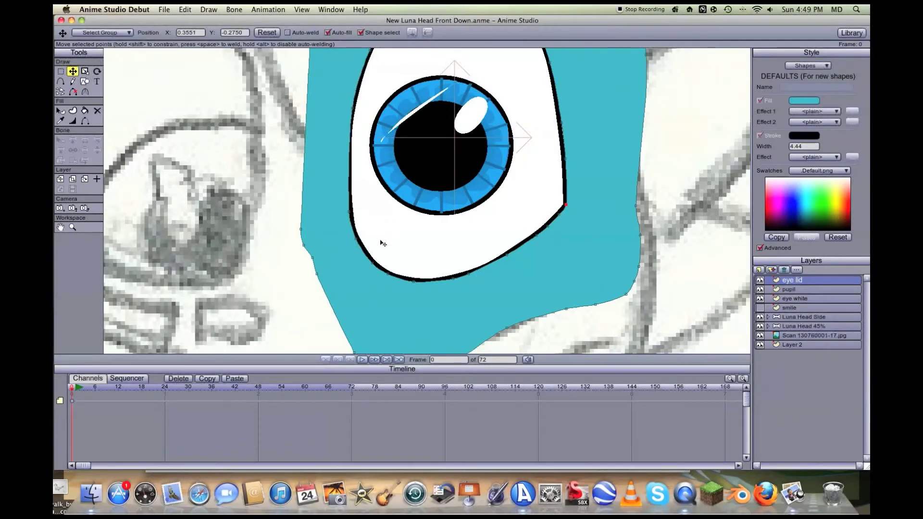
Step: Try to close the narrow gap in the eyelid shape above the eye by moving the points along it
{"action": "scroll", "coordinate": [383, 244], "scroll_direction": "down", "scroll_amount": 3}
{"action": "left_click", "coordinate": [60, 228]}
{"action": "left_click_drag", "start_coordinate": [387, 164], "coordinate": [388, 254]}
{"action": "scroll", "coordinate": [408, 224], "scroll_direction": "up", "scroll_amount": 2}
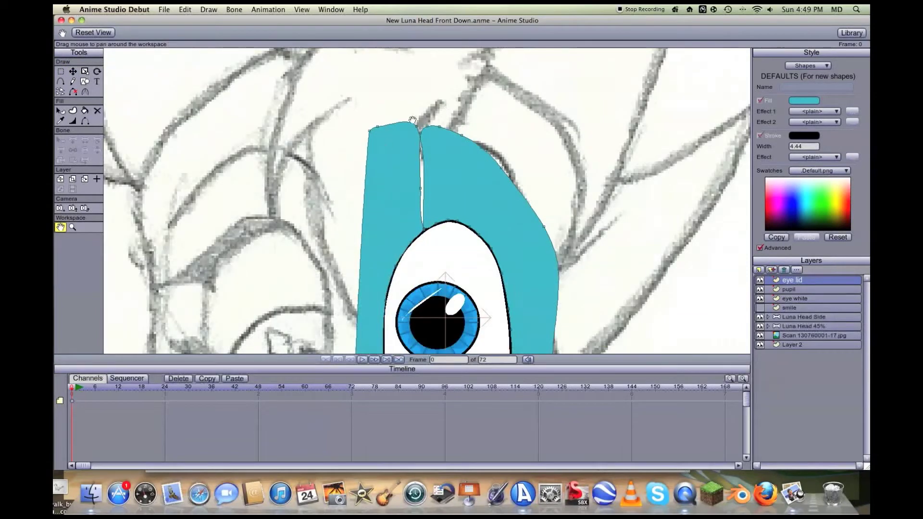
{"action": "key", "text": "t"}
{"action": "left_click_drag", "start_coordinate": [422, 188], "coordinate": [441, 187]}
{"action": "left_click_drag", "start_coordinate": [425, 188], "coordinate": [415, 189]}
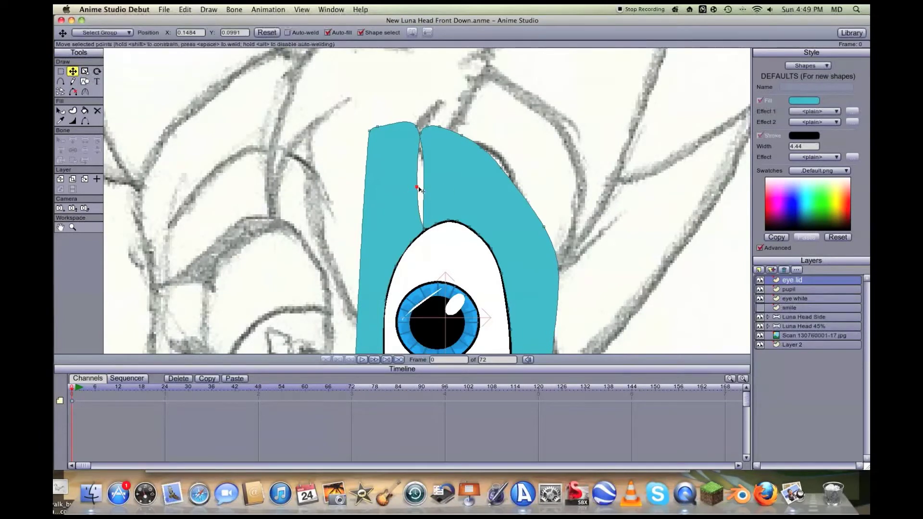
Step: Draw a freehand teal patch over the gap above the eye and fit its lower points to the eye outline
{"action": "scroll", "coordinate": [406, 162], "scroll_direction": "up", "scroll_amount": 1}
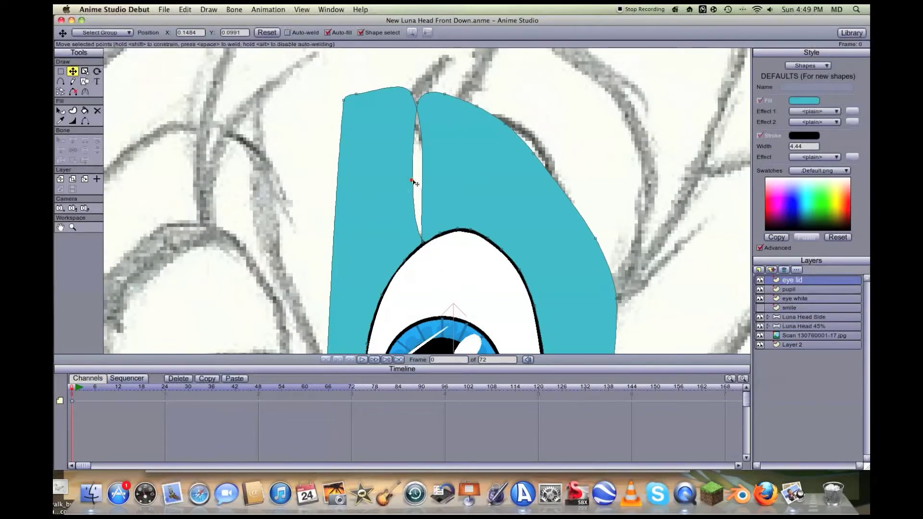
{"action": "key", "text": "f"}
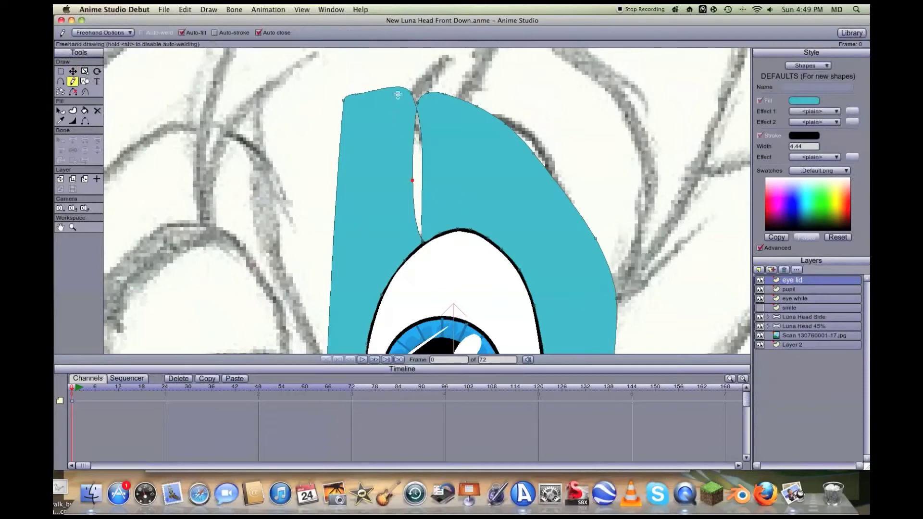
{"action": "mouse_move", "coordinate": [392, 89]}
{"action": "left_mouse_down"}
{"action": "mouse_move", "coordinate": [451, 90]}
{"action": "mouse_move", "coordinate": [451, 229]}
{"action": "mouse_move", "coordinate": [407, 247]}
{"action": "mouse_move", "coordinate": [392, 89]}
{"action": "left_mouse_up"}
{"action": "key", "text": "t"}
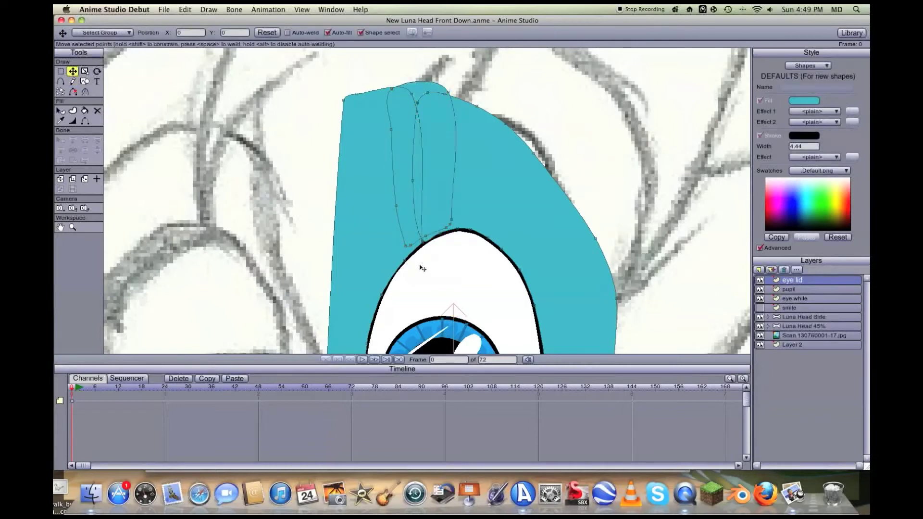
{"action": "scroll", "coordinate": [422, 271], "scroll_direction": "up", "scroll_amount": 3}
{"action": "left_click_drag", "start_coordinate": [417, 284], "coordinate": [418, 288]}
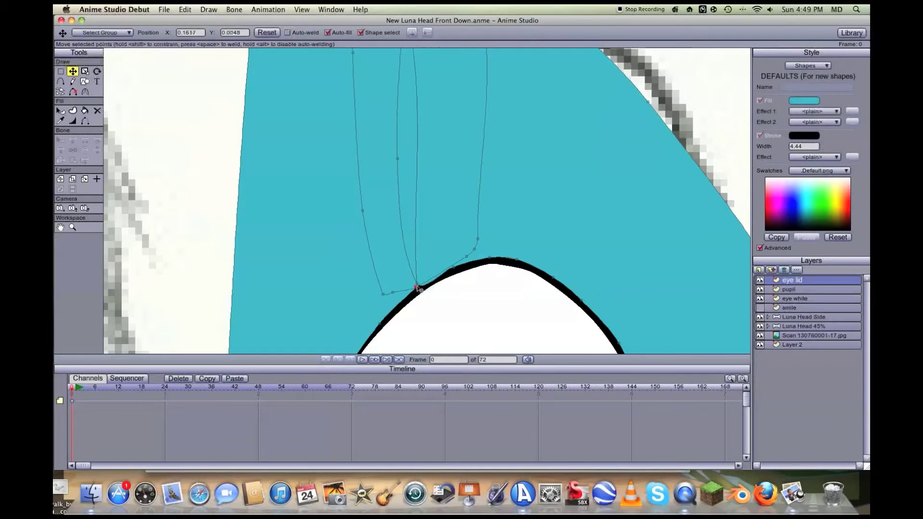
{"action": "left_click", "coordinate": [451, 267]}
Step: Move the eyelid shape's outermost side point inward and down, inside the sketched edge of the head
{"action": "scroll", "coordinate": [451, 272], "scroll_direction": "down", "scroll_amount": 5}
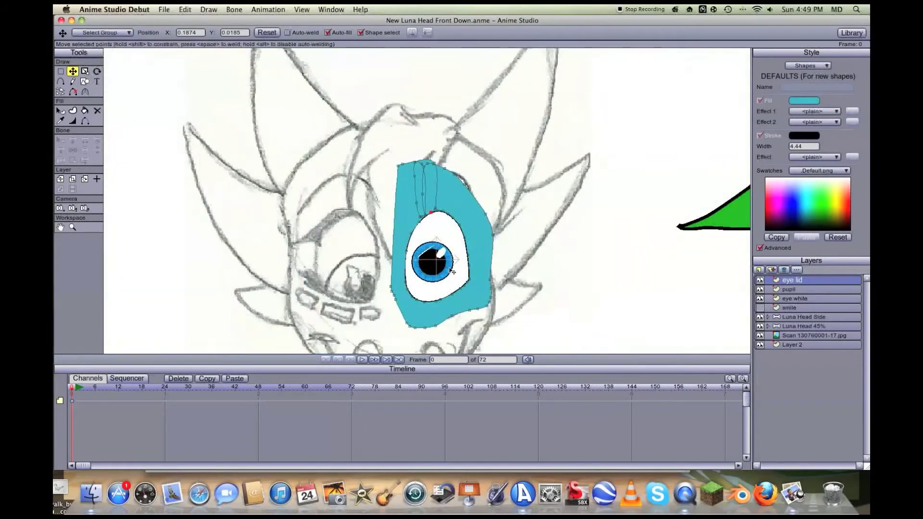
{"action": "left_click", "coordinate": [60, 228]}
{"action": "left_click_drag", "start_coordinate": [481, 302], "coordinate": [479, 264]}
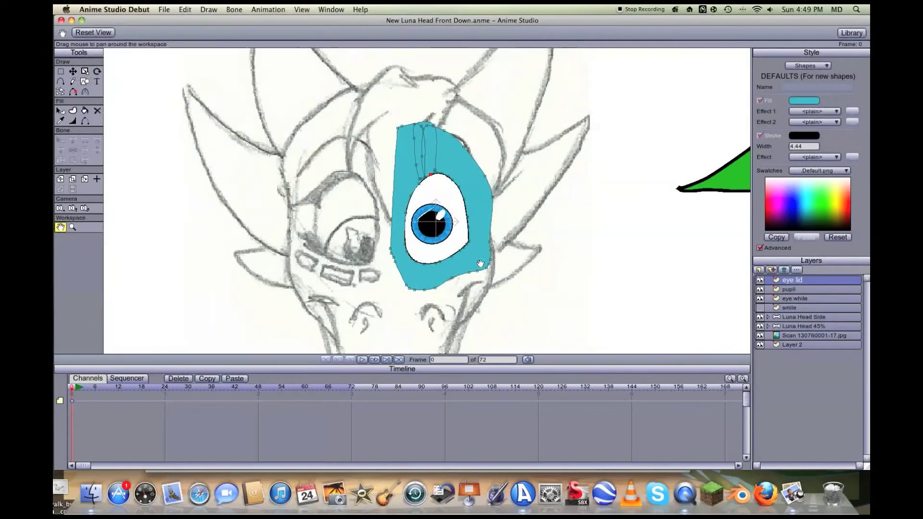
{"action": "scroll", "coordinate": [480, 263], "scroll_direction": "up", "scroll_amount": 2}
{"action": "key", "text": "t"}
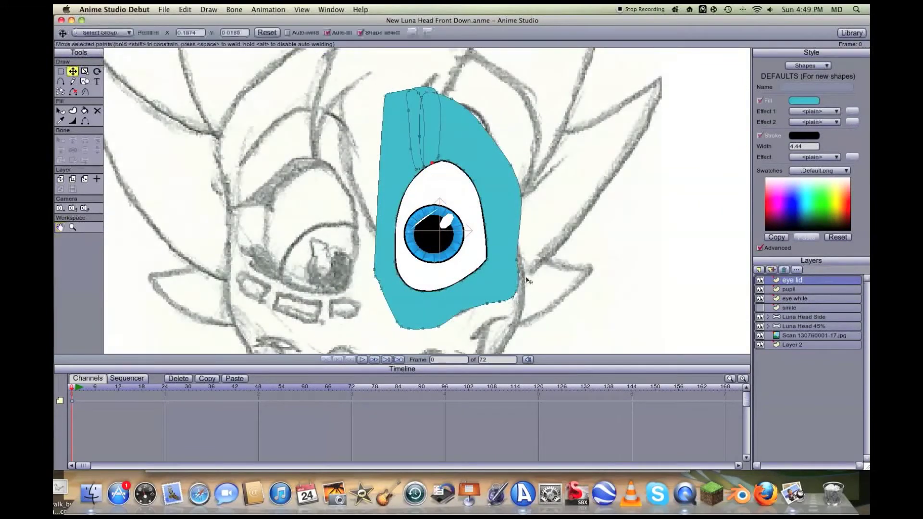
{"action": "left_click_drag", "start_coordinate": [521, 195], "coordinate": [514, 234]}
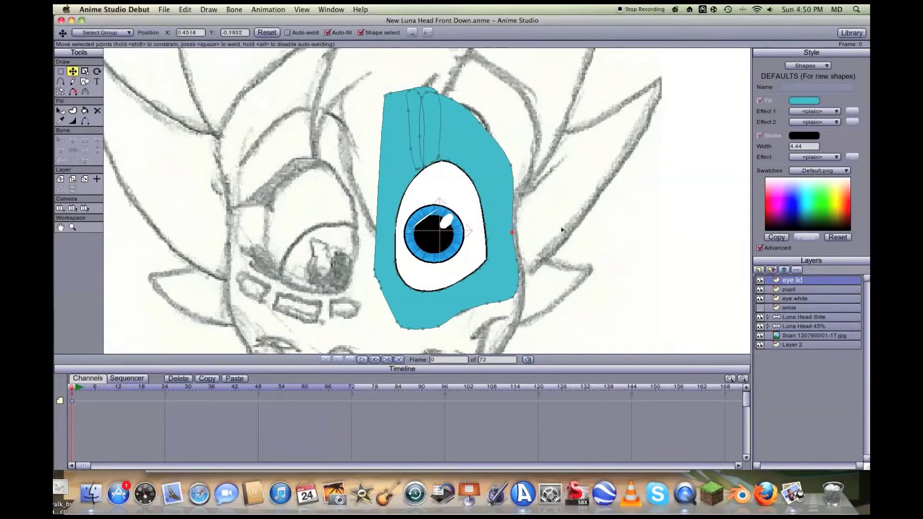
Step: Show the smile layer and adjust the eyelid's upper outer points to sit just inside the head's outline
{"action": "left_click", "coordinate": [760, 307]}
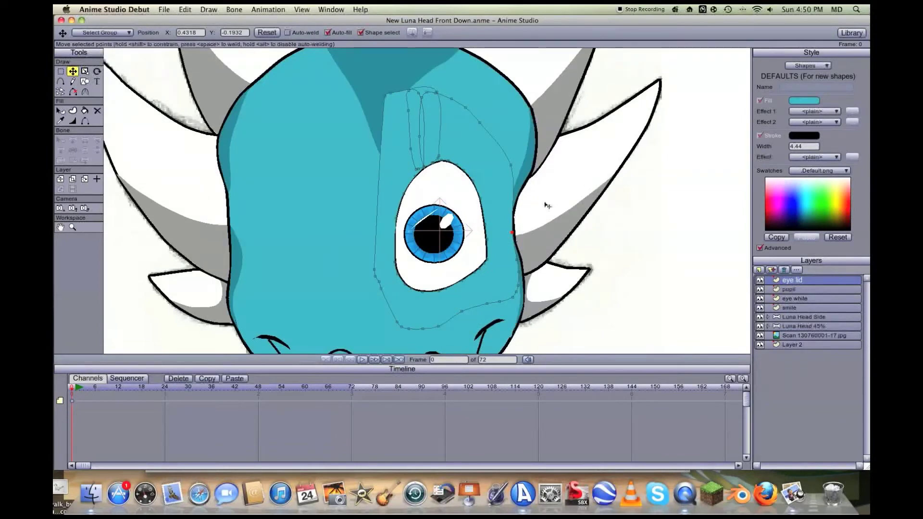
{"action": "scroll", "coordinate": [519, 221], "scroll_direction": "up", "scroll_amount": 2}
{"action": "mouse_move", "coordinate": [550, 247]}
{"action": "left_mouse_down"}
{"action": "mouse_move", "coordinate": [533, 244]}
{"action": "mouse_move", "coordinate": [554, 258]}
{"action": "left_mouse_up"}
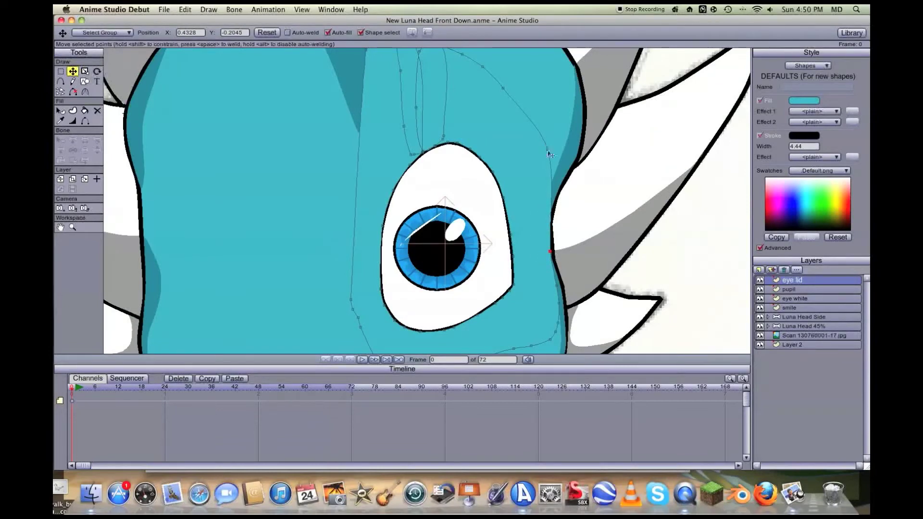
{"action": "left_click_drag", "start_coordinate": [549, 153], "coordinate": [548, 211]}
{"action": "left_click_drag", "start_coordinate": [504, 91], "coordinate": [546, 205]}
Step: Shift the eyelid's lower outer points to follow the inside of the head's side outline beside the small lower spike
{"action": "left_click", "coordinate": [61, 227]}
{"action": "left_click_drag", "start_coordinate": [375, 268], "coordinate": [331, 182]}
{"action": "key", "text": "t"}
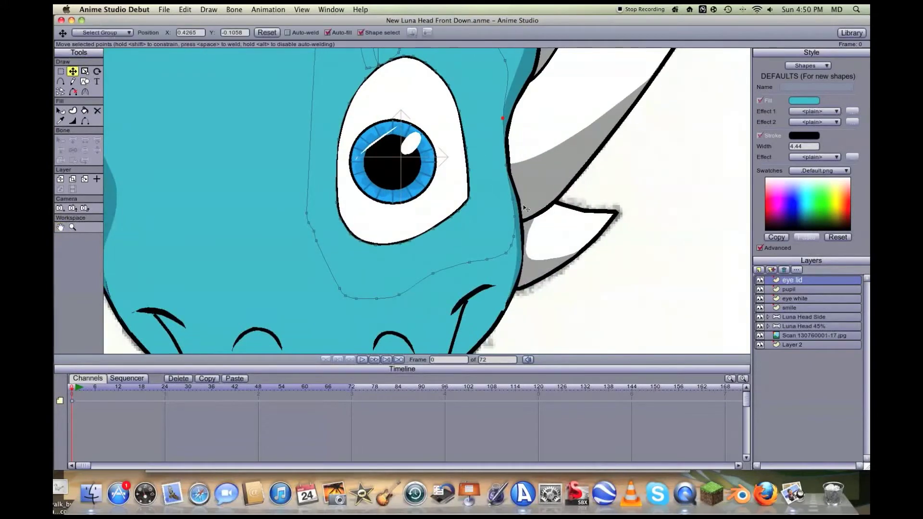
{"action": "left_click_drag", "start_coordinate": [513, 201], "coordinate": [503, 191]}
{"action": "left_click_drag", "start_coordinate": [514, 220], "coordinate": [509, 206]}
{"action": "left_click_drag", "start_coordinate": [513, 245], "coordinate": [516, 246]}
Step: Reshape the eyelid's upper inner corner into a slope that clears the dark forehead marking
{"action": "left_click", "coordinate": [62, 228]}
{"action": "left_click_drag", "start_coordinate": [313, 190], "coordinate": [316, 304]}
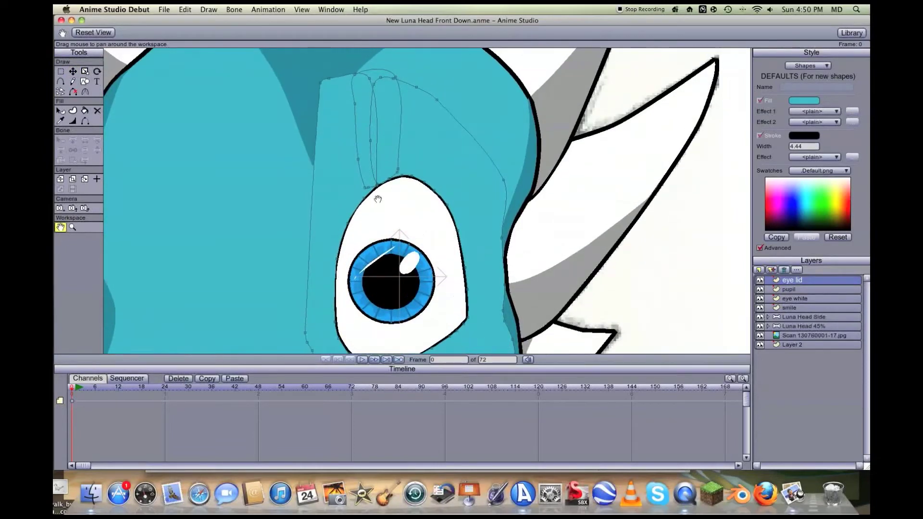
{"action": "key", "text": "t"}
{"action": "left_click", "coordinate": [320, 83]}
{"action": "left_click_drag", "start_coordinate": [322, 84], "coordinate": [315, 162]}
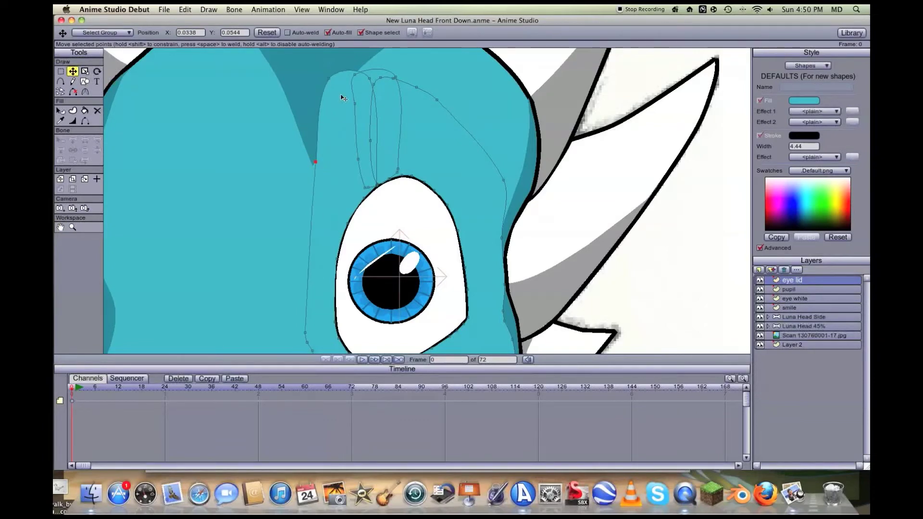
{"action": "left_click_drag", "start_coordinate": [332, 82], "coordinate": [354, 81]}
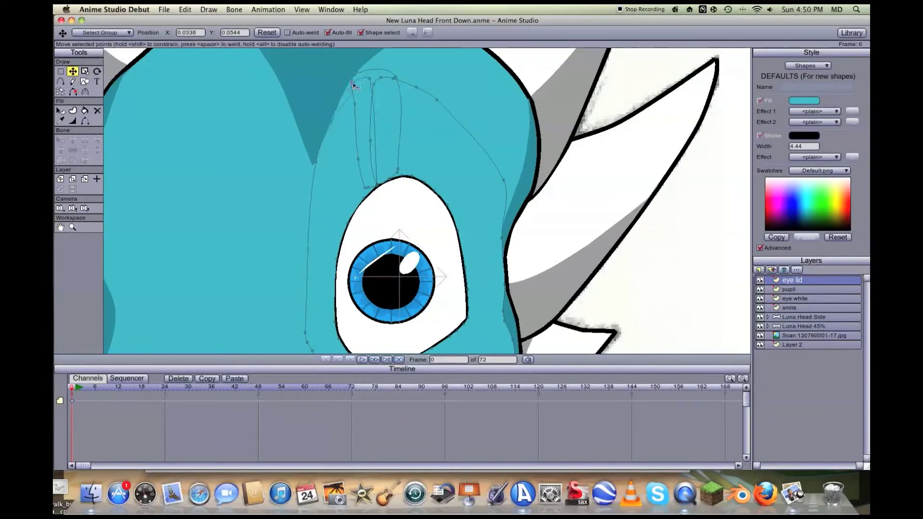
Step: Test the pupil layer's movement by shifting it past the inner edge of the eye and back to the middle
{"action": "scroll", "coordinate": [354, 80], "scroll_direction": "down", "scroll_amount": 5}
{"action": "scroll", "coordinate": [404, 84], "scroll_direction": "up", "scroll_amount": 2}
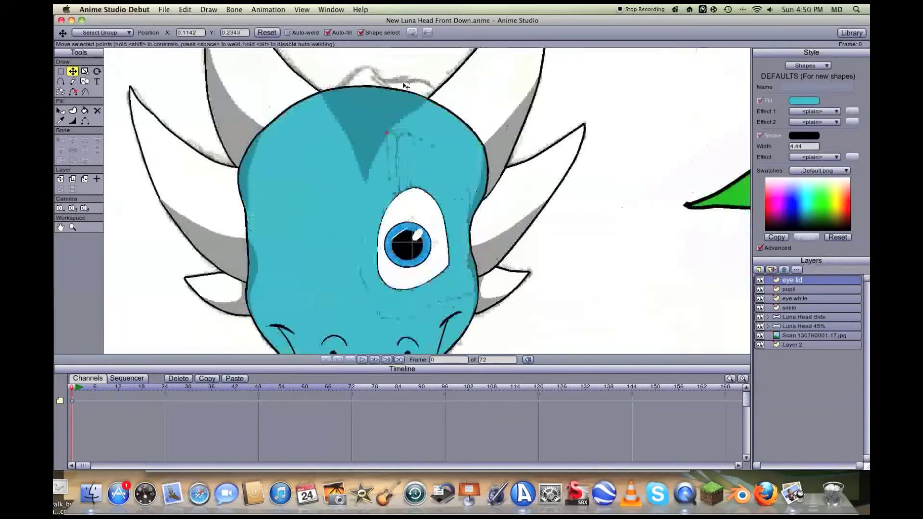
{"action": "left_click", "coordinate": [60, 228]}
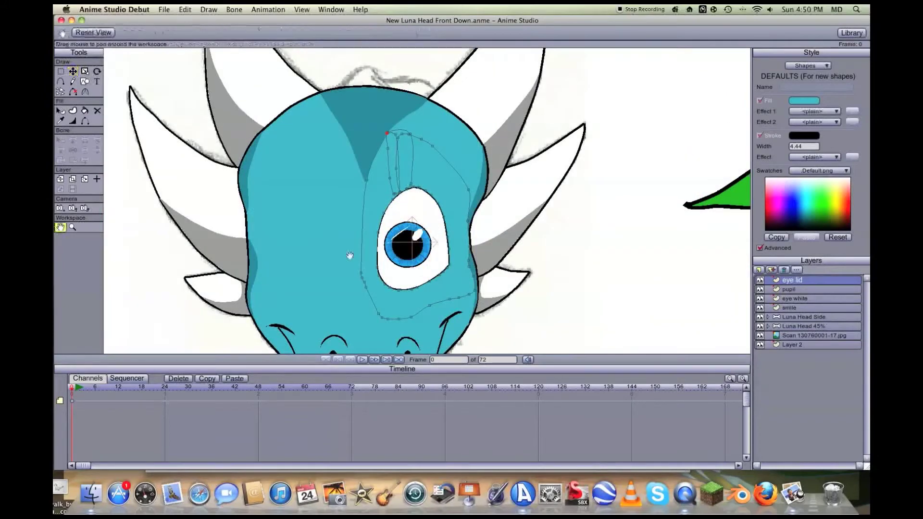
{"action": "left_click_drag", "start_coordinate": [140, 230], "coordinate": [141, 206]}
{"action": "left_click", "coordinate": [789, 290]}
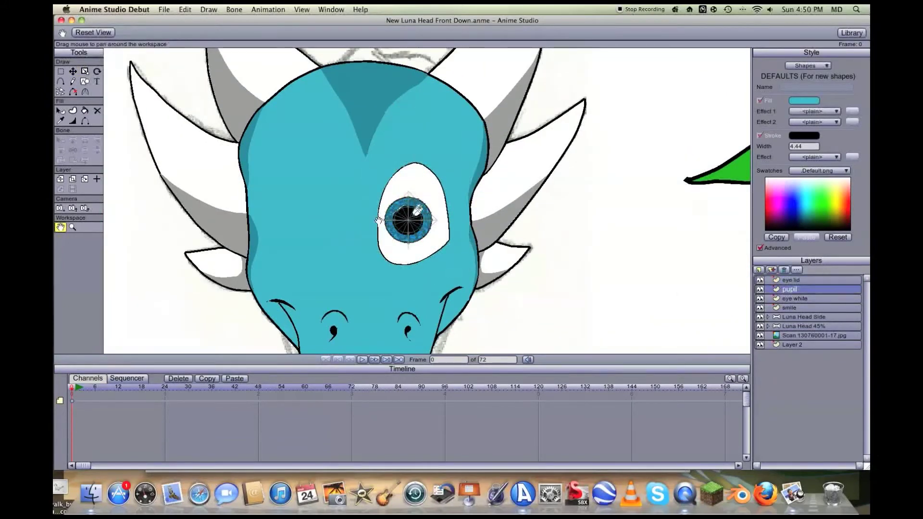
{"action": "scroll", "coordinate": [378, 220], "scroll_direction": "up", "scroll_amount": 3}
{"action": "key", "text": "t"}
{"action": "left_click_drag", "start_coordinate": [399, 231], "coordinate": [327, 236]}
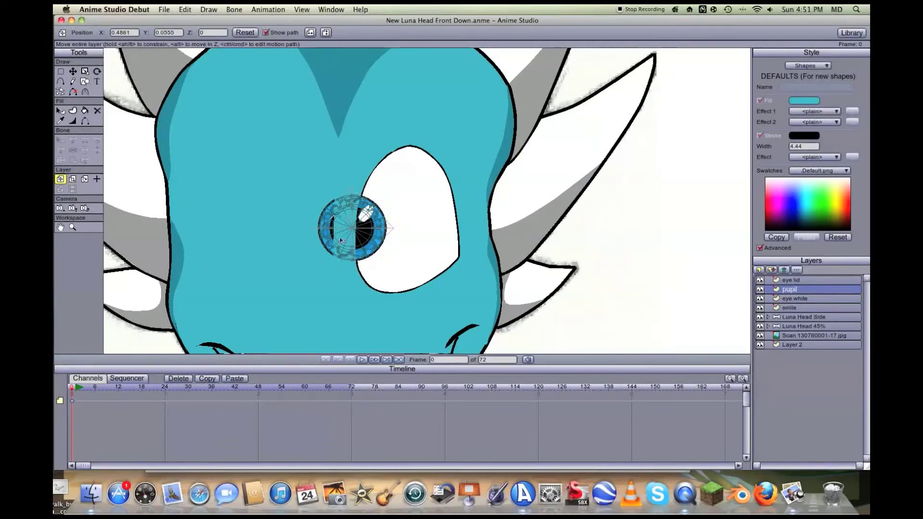
{"action": "left_click_drag", "start_coordinate": [376, 228], "coordinate": [432, 227]}
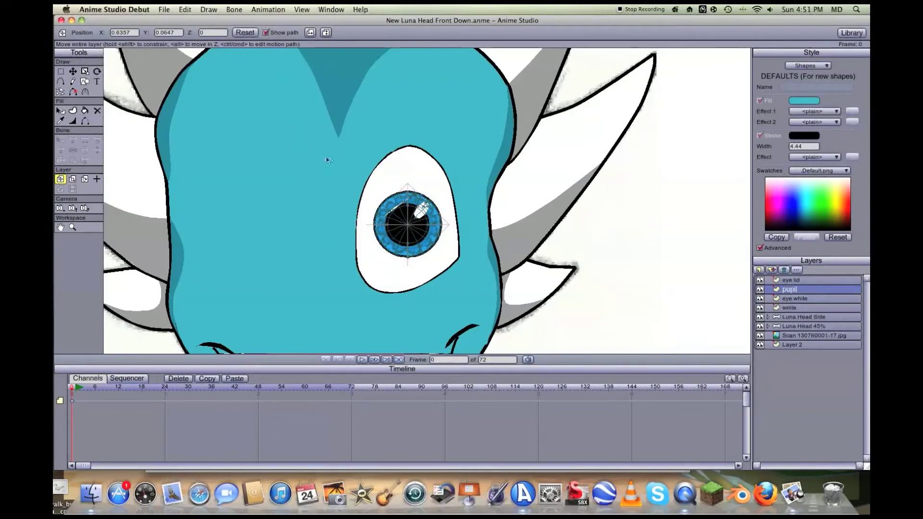
{"action": "mouse_move", "coordinate": [397, 221]}
{"action": "left_mouse_down"}
{"action": "mouse_move", "coordinate": [296, 224]}
{"action": "mouse_move", "coordinate": [395, 224]}
{"action": "left_mouse_up"}
Step: Set up Freehand drawing on the eye lid layer with auto-stroke on and auto close off
{"action": "left_click", "coordinate": [831, 280]}
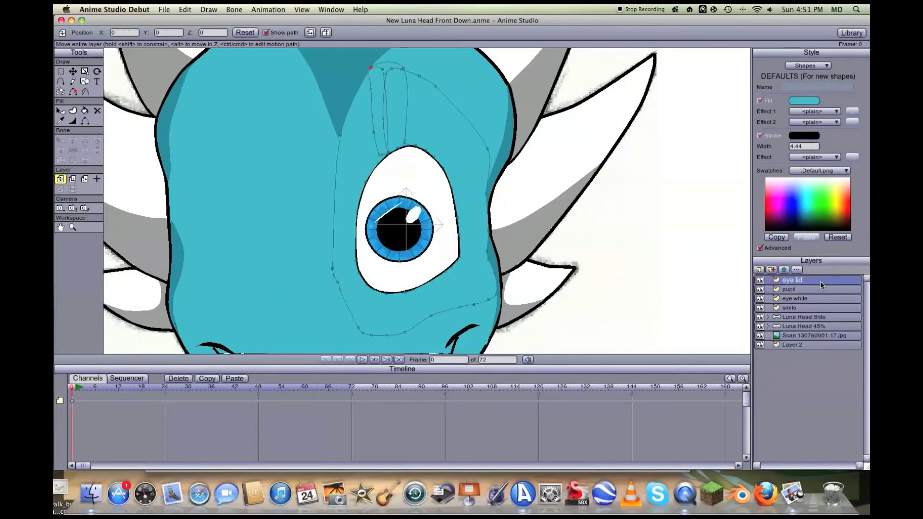
{"action": "key", "text": "f"}
{"action": "left_click", "coordinate": [215, 33]}
{"action": "left_click", "coordinate": [258, 33]}
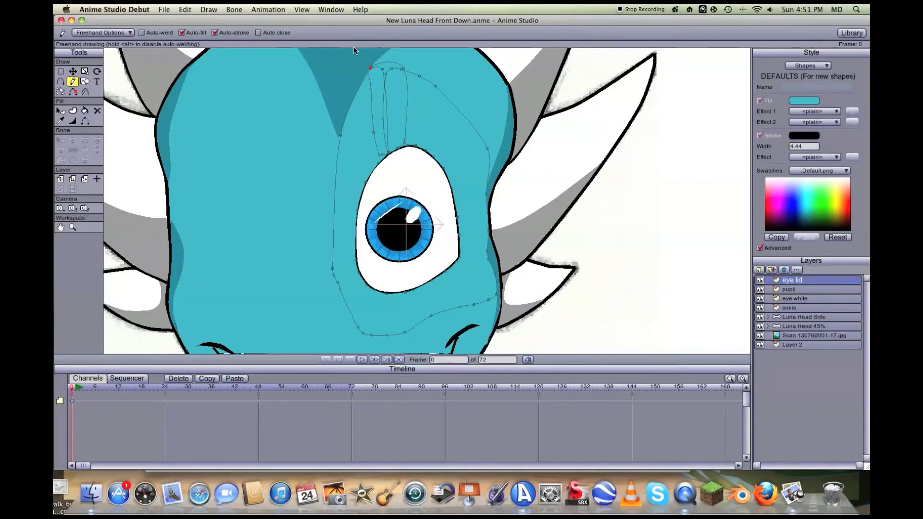
Step: Hide the eye lid and eye white layers, keeping the pupil layer visible
{"action": "left_click", "coordinate": [760, 280]}
{"action": "left_click", "coordinate": [760, 290]}
{"action": "left_click", "coordinate": [760, 298]}
{"action": "left_click", "coordinate": [760, 289]}
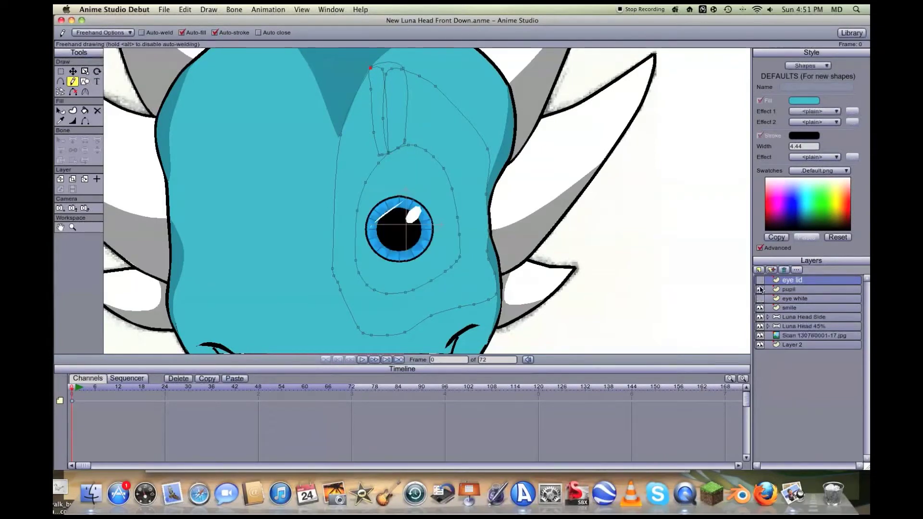
Step: Show the eye white layer and hide the smile layer so the scanned sketch is uncovered around the eye
{"action": "left_click", "coordinate": [760, 299]}
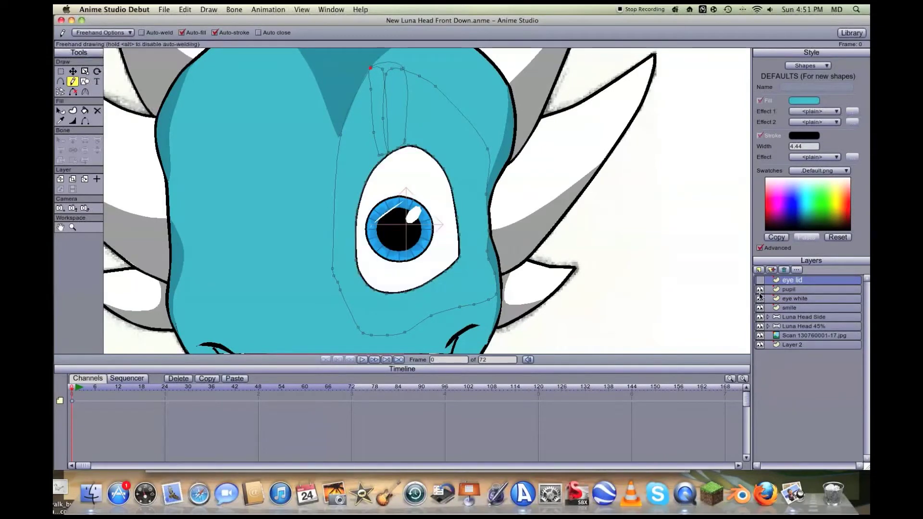
{"action": "left_click", "coordinate": [761, 305]}
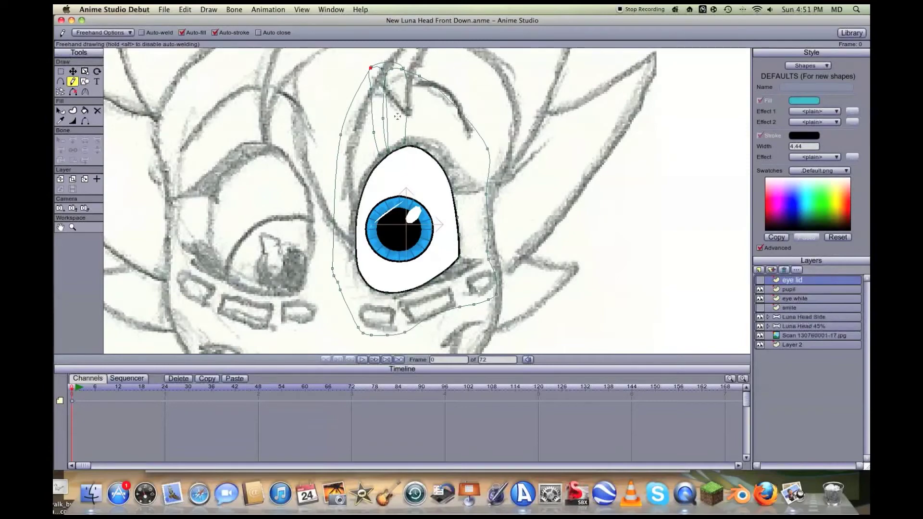
Step: Examine the eyes and lashes on the finished side and 45% Luna heads as a reference
{"action": "scroll", "coordinate": [398, 117], "scroll_direction": "down", "scroll_amount": 5}
{"action": "scroll", "coordinate": [397, 117], "scroll_direction": "up", "scroll_amount": 1}
{"action": "left_click", "coordinate": [60, 227]}
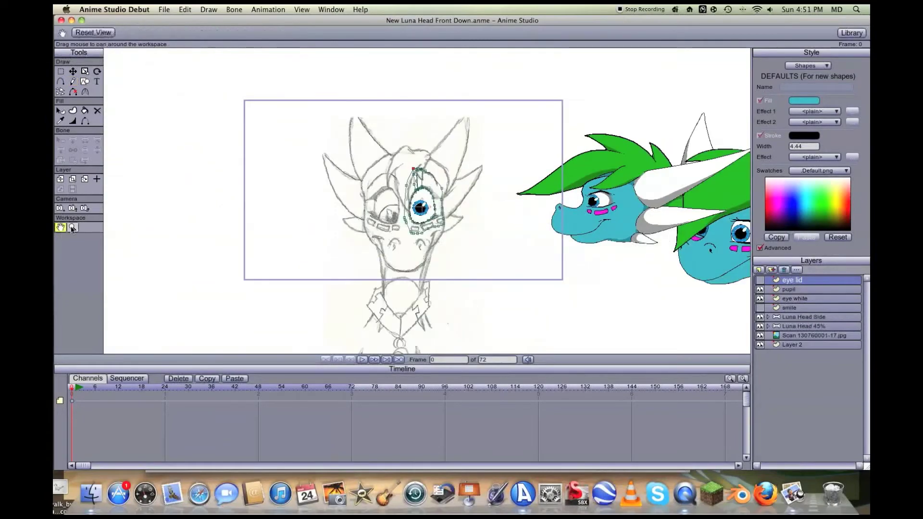
{"action": "left_click_drag", "start_coordinate": [525, 199], "coordinate": [254, 204]}
{"action": "scroll", "coordinate": [254, 203], "scroll_direction": "up", "scroll_amount": 5}
{"action": "mouse_move", "coordinate": [443, 241]}
{"action": "left_mouse_down"}
{"action": "mouse_move", "coordinate": [320, 97]}
{"action": "mouse_move", "coordinate": [340, 103]}
{"action": "mouse_move", "coordinate": [313, 158]}
{"action": "mouse_move", "coordinate": [517, 231]}
{"action": "mouse_move", "coordinate": [520, 219]}
{"action": "mouse_move", "coordinate": [223, 124]}
{"action": "left_mouse_up"}
{"action": "left_click_drag", "start_coordinate": [344, 145], "coordinate": [743, 239]}
{"action": "left_click_drag", "start_coordinate": [262, 186], "coordinate": [685, 200]}
{"action": "mouse_move", "coordinate": [122, 202]}
{"action": "left_mouse_down"}
{"action": "mouse_move", "coordinate": [230, 210]}
{"action": "mouse_move", "coordinate": [436, 179]}
{"action": "mouse_move", "coordinate": [401, 247]}
{"action": "mouse_move", "coordinate": [423, 229]}
{"action": "mouse_move", "coordinate": [409, 193]}
{"action": "mouse_move", "coordinate": [417, 173]}
{"action": "left_mouse_up"}
Step: Draw a freehand lash line over the eye's upper edge, show the eye lid layer, and thicken the line to about 7.3
{"action": "key", "text": "f"}
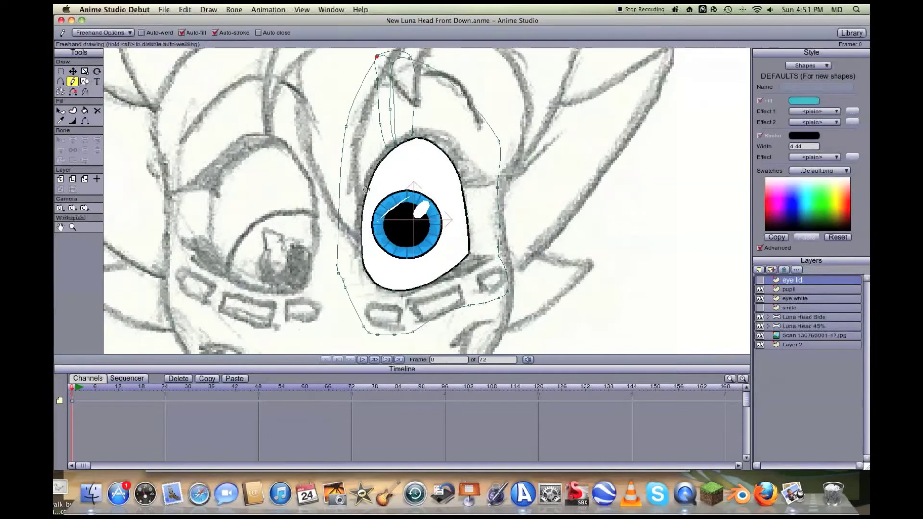
{"action": "mouse_move", "coordinate": [365, 182]}
{"action": "left_mouse_down"}
{"action": "mouse_move", "coordinate": [388, 145]}
{"action": "mouse_move", "coordinate": [414, 137]}
{"action": "mouse_move", "coordinate": [434, 140]}
{"action": "mouse_move", "coordinate": [485, 179]}
{"action": "left_mouse_up"}
{"action": "left_click", "coordinate": [759, 280]}
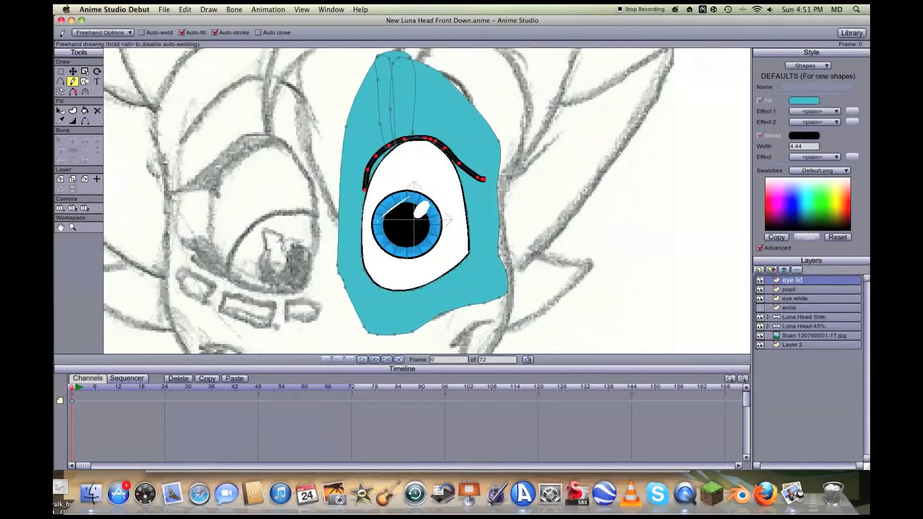
{"action": "scroll", "coordinate": [620, 190], "scroll_direction": "up", "scroll_amount": 3}
{"action": "key", "text": "w"}
{"action": "left_click_drag", "start_coordinate": [629, 194], "coordinate": [644, 198]}
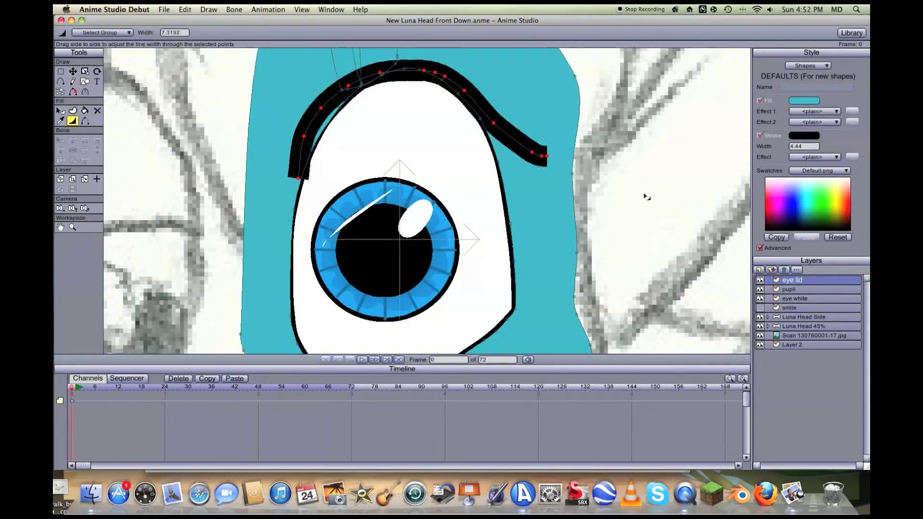
Step: Extend the upper lash line's inner end outward past the eye and add points near both ends to smooth its curve
{"action": "key", "text": "t"}
{"action": "mouse_move", "coordinate": [361, 84]}
{"action": "left_mouse_down"}
{"action": "mouse_move", "coordinate": [315, 123]}
{"action": "mouse_move", "coordinate": [298, 177]}
{"action": "mouse_move", "coordinate": [285, 169]}
{"action": "left_mouse_up"}
{"action": "key", "text": "a"}
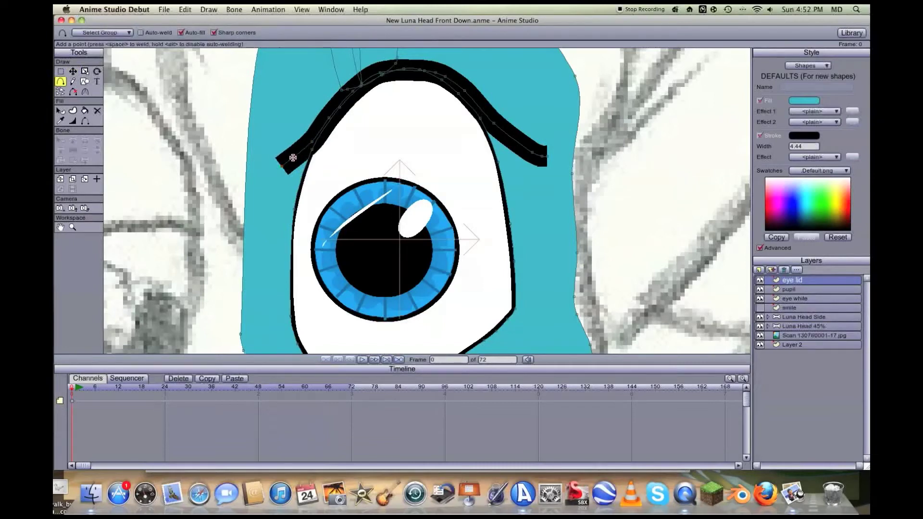
{"action": "left_click", "coordinate": [293, 157]}
{"action": "left_click", "coordinate": [521, 149]}
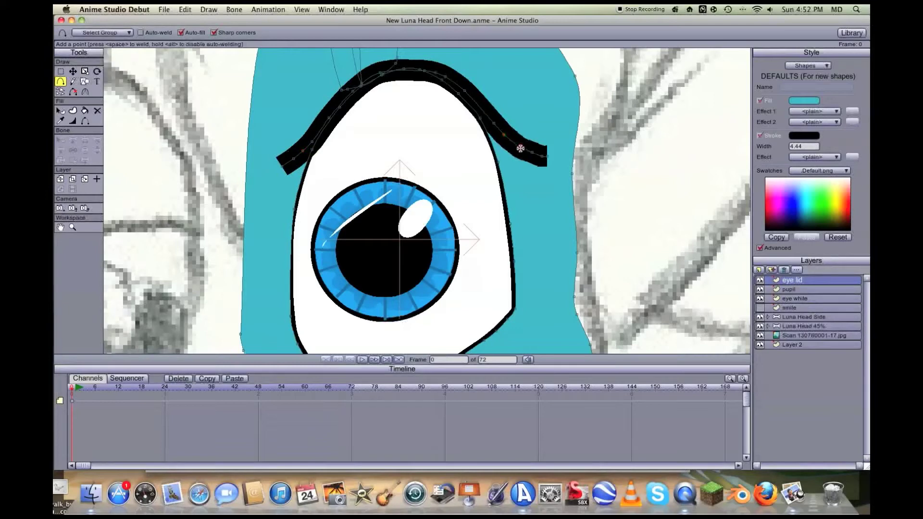
{"action": "key", "text": "t"}
{"action": "left_click_drag", "start_coordinate": [533, 154], "coordinate": [543, 158]}
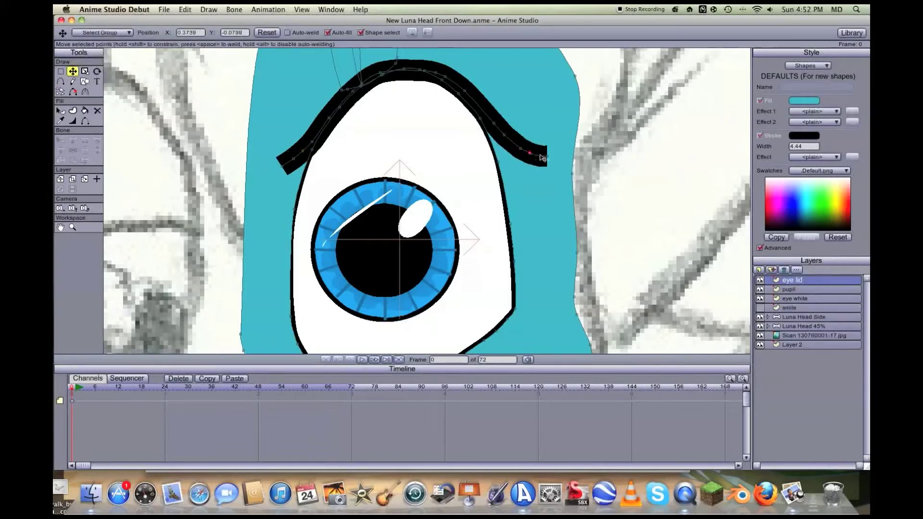
{"action": "scroll", "coordinate": [542, 159], "scroll_direction": "down", "scroll_amount": 5}
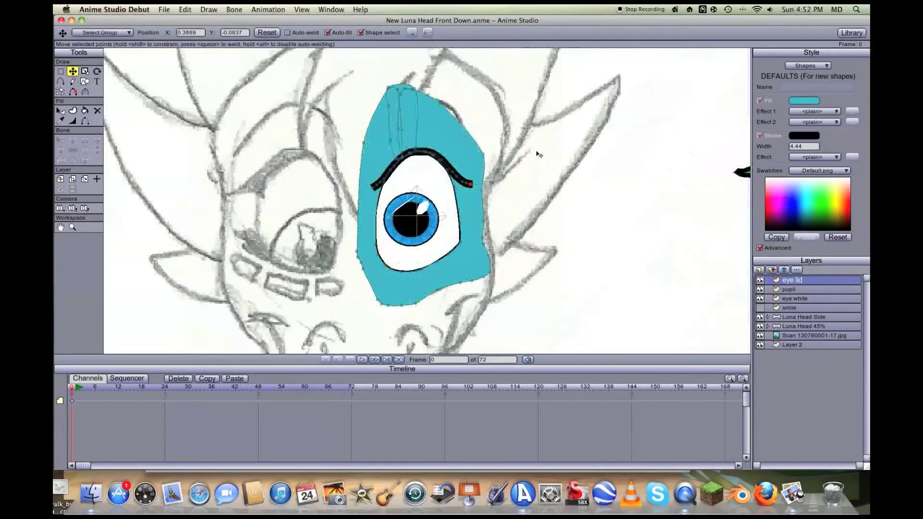
{"action": "scroll", "coordinate": [539, 155], "scroll_direction": "up", "scroll_amount": 6}
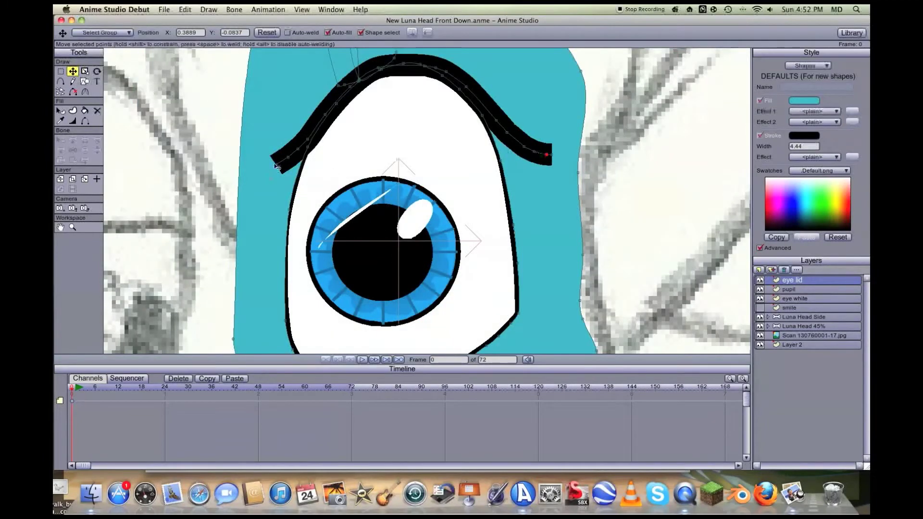
Step: Taper both ends of the upper lash line to fine points by reducing the line width at its end points
{"action": "key", "text": "w"}
{"action": "left_click_drag", "start_coordinate": [275, 164], "coordinate": [212, 166]}
{"action": "mouse_move", "coordinate": [288, 157]}
{"action": "left_mouse_down"}
{"action": "mouse_move", "coordinate": [249, 158]}
{"action": "mouse_move", "coordinate": [298, 146]}
{"action": "left_mouse_up"}
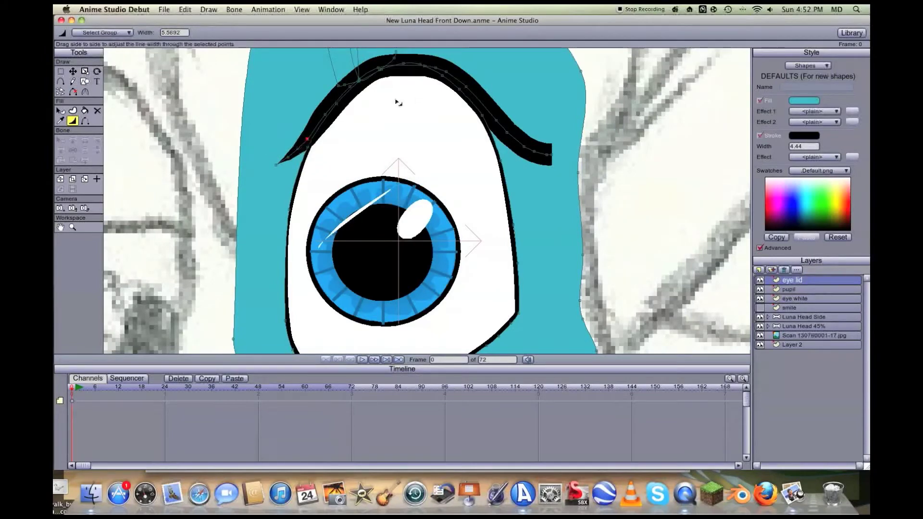
{"action": "left_click_drag", "start_coordinate": [325, 115], "coordinate": [316, 120]}
{"action": "left_click_drag", "start_coordinate": [347, 88], "coordinate": [340, 88]}
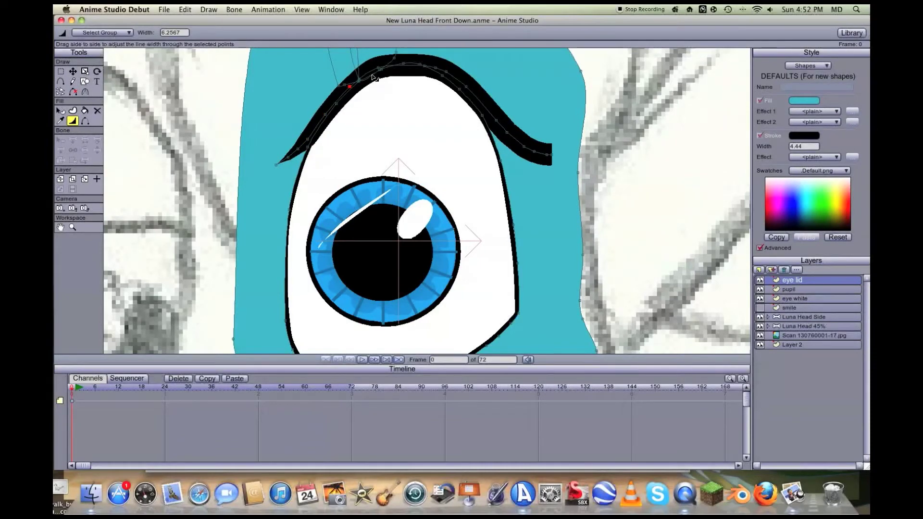
{"action": "mouse_move", "coordinate": [542, 159]}
{"action": "left_mouse_down"}
{"action": "mouse_move", "coordinate": [497, 161]}
{"action": "mouse_move", "coordinate": [543, 160]}
{"action": "mouse_move", "coordinate": [490, 152]}
{"action": "mouse_move", "coordinate": [503, 134]}
{"action": "mouse_move", "coordinate": [494, 138]}
{"action": "mouse_move", "coordinate": [489, 126]}
{"action": "left_mouse_up"}
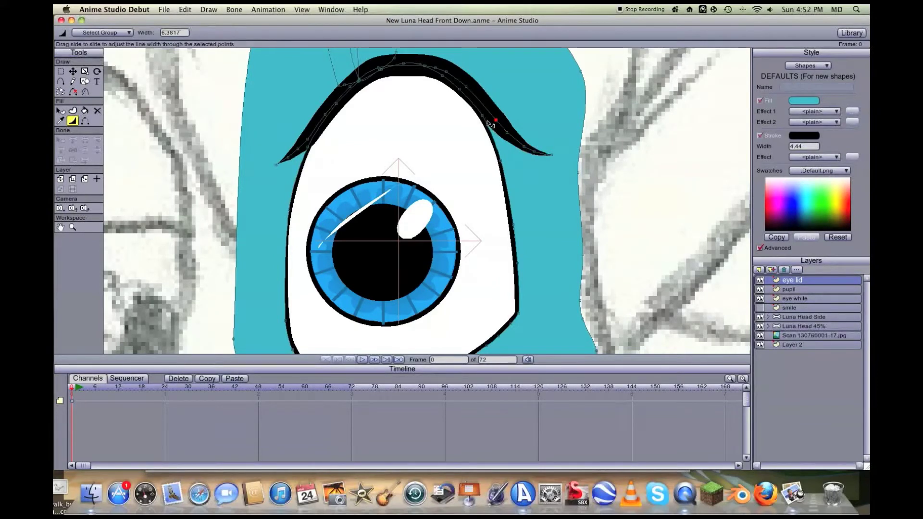
Step: Draw a second short lash beneath the outer end of the upper lash line, adjust its points, and taper its tip to width 0
{"action": "key", "text": "f"}
{"action": "left_click_drag", "start_coordinate": [481, 116], "coordinate": [526, 167]}
{"action": "key", "text": "t"}
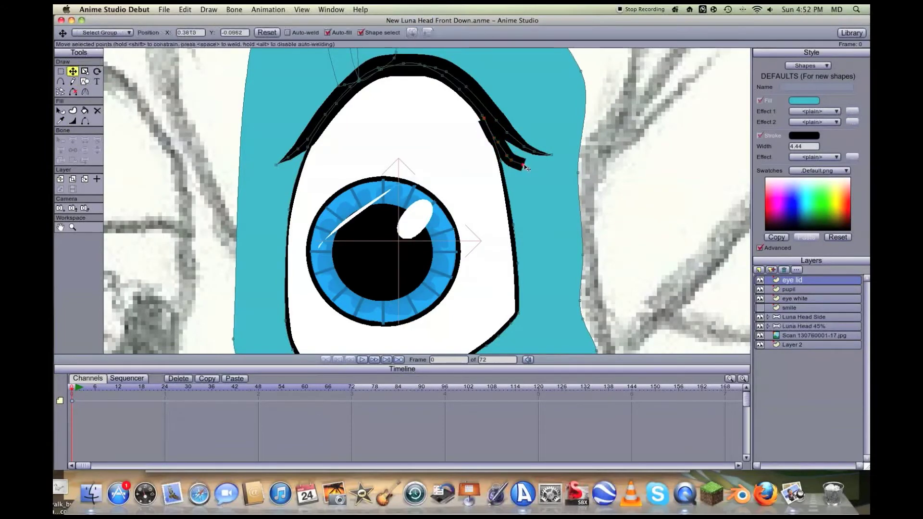
{"action": "left_click", "coordinate": [529, 169]}
{"action": "left_click_drag", "start_coordinate": [507, 156], "coordinate": [504, 155]}
{"action": "left_click", "coordinate": [485, 116]}
{"action": "left_click_drag", "start_coordinate": [507, 157], "coordinate": [521, 167]}
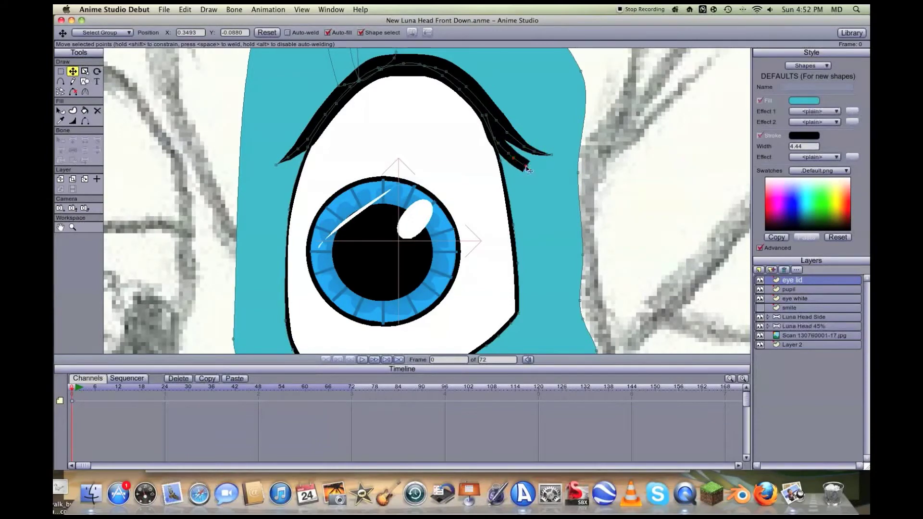
{"action": "key", "text": "w"}
{"action": "left_click_drag", "start_coordinate": [520, 167], "coordinate": [492, 168]}
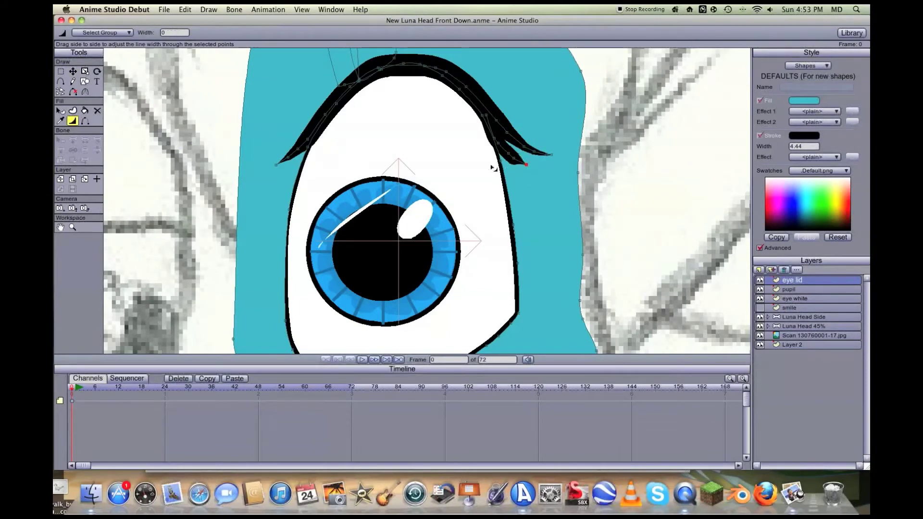
{"action": "left_click", "coordinate": [506, 165]}
{"action": "left_click_drag", "start_coordinate": [508, 154], "coordinate": [498, 155]}
Step: Draw a small lash beneath the inner end of the upper lash line, taper it, and adjust its points
{"action": "key", "text": "f"}
{"action": "left_click_drag", "start_coordinate": [295, 162], "coordinate": [311, 150]}
{"action": "key", "text": "w"}
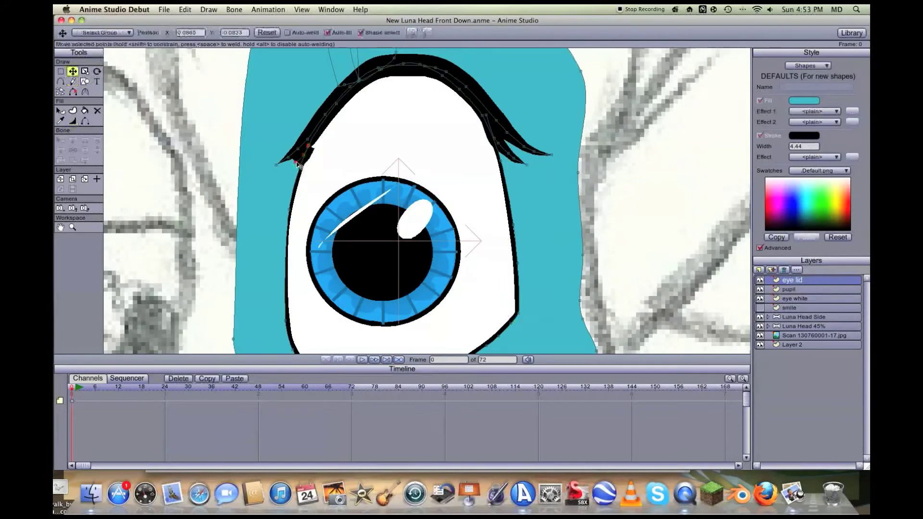
{"action": "left_click_drag", "start_coordinate": [288, 158], "coordinate": [291, 158]}
{"action": "key", "text": "t"}
{"action": "left_click_drag", "start_coordinate": [311, 148], "coordinate": [312, 144]}
{"action": "left_click", "coordinate": [292, 169]}
{"action": "scroll", "coordinate": [374, 205], "scroll_direction": "down", "scroll_amount": 3}
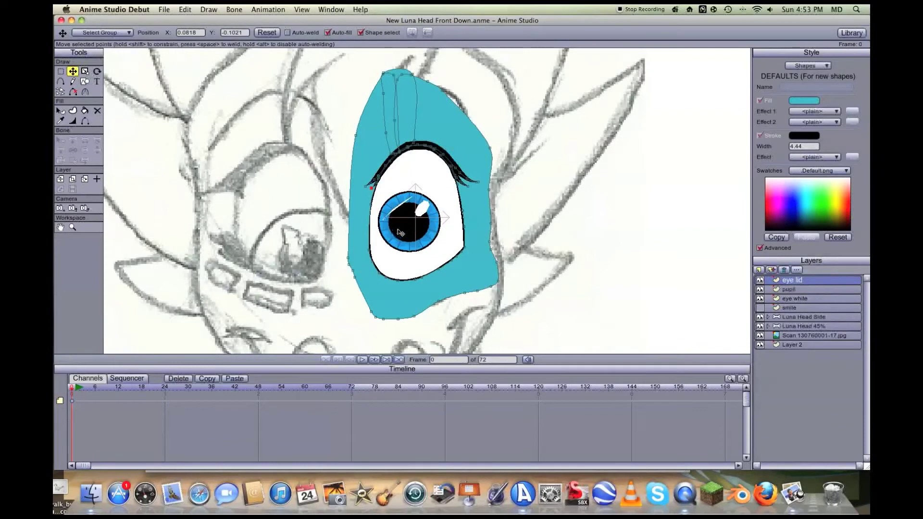
{"action": "scroll", "coordinate": [400, 233], "scroll_direction": "up", "scroll_amount": 2}
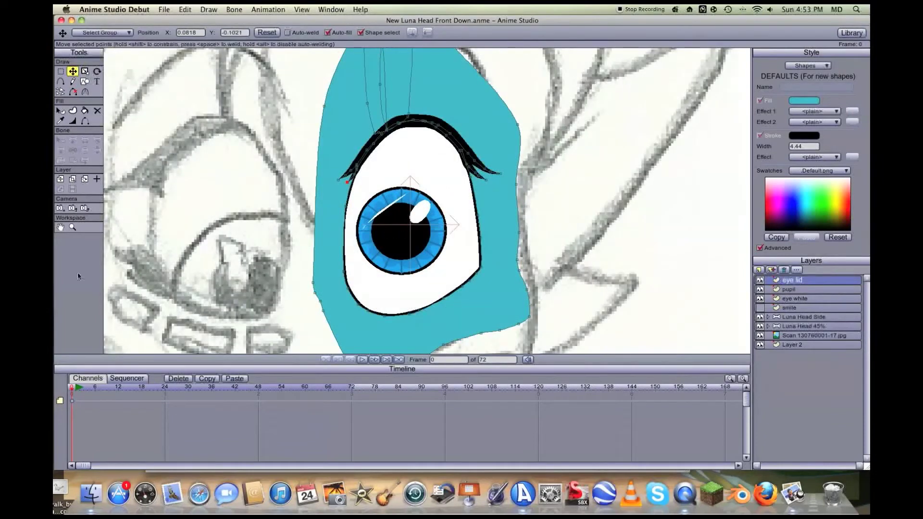
Step: Draw a freehand lash line along the eye's lower edge on the eye lid layer and adjust its width
{"action": "left_click", "coordinate": [61, 226]}
{"action": "mouse_move", "coordinate": [356, 303]}
{"action": "left_mouse_down"}
{"action": "mouse_move", "coordinate": [334, 244]}
{"action": "mouse_move", "coordinate": [387, 259]}
{"action": "mouse_move", "coordinate": [465, 211]}
{"action": "left_mouse_up"}
{"action": "key", "text": "f"}
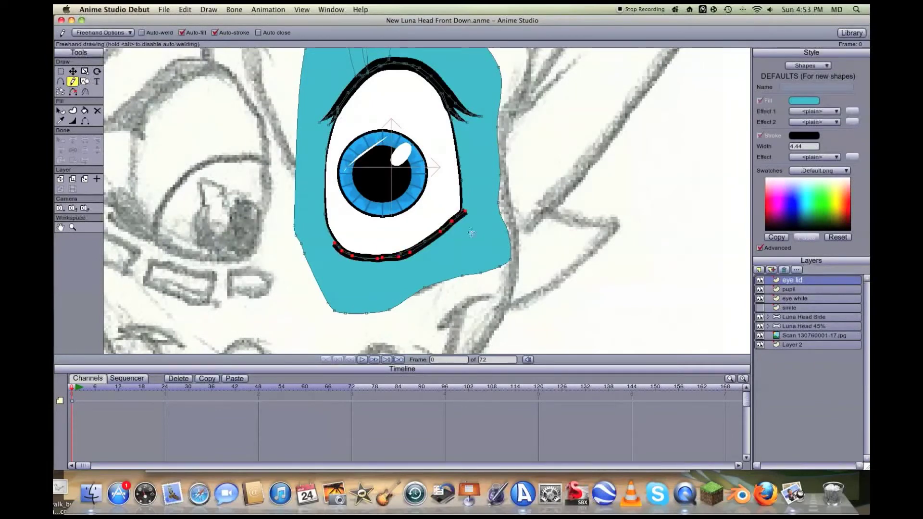
{"action": "scroll", "coordinate": [470, 232], "scroll_direction": "up", "scroll_amount": 2}
{"action": "key", "text": "w"}
{"action": "left_click_drag", "start_coordinate": [596, 251], "coordinate": [593, 253]}
Step: Extend both ends of the lower lash line and reposition its points into a smooth curve along the eye white
{"action": "key", "text": "t"}
{"action": "left_click_drag", "start_coordinate": [483, 217], "coordinate": [485, 212]}
{"action": "key", "text": "a"}
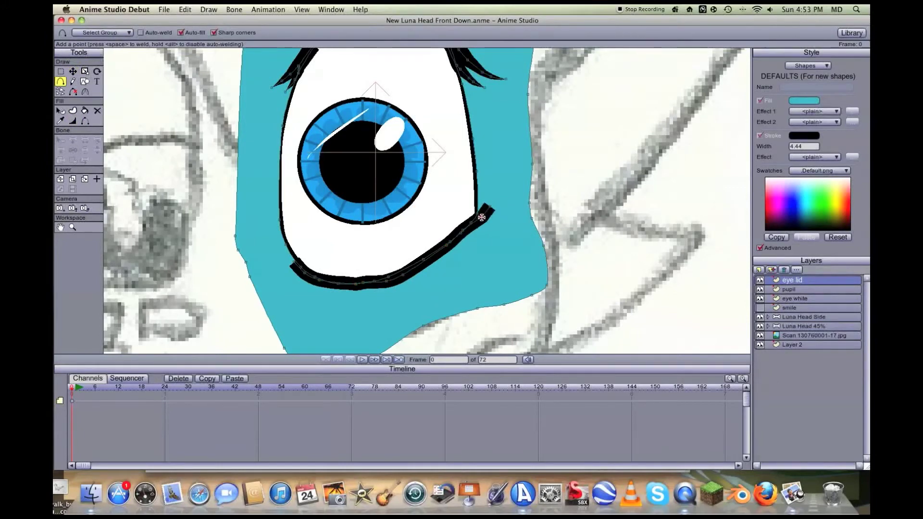
{"action": "key", "text": "t"}
{"action": "left_click", "coordinate": [462, 234]}
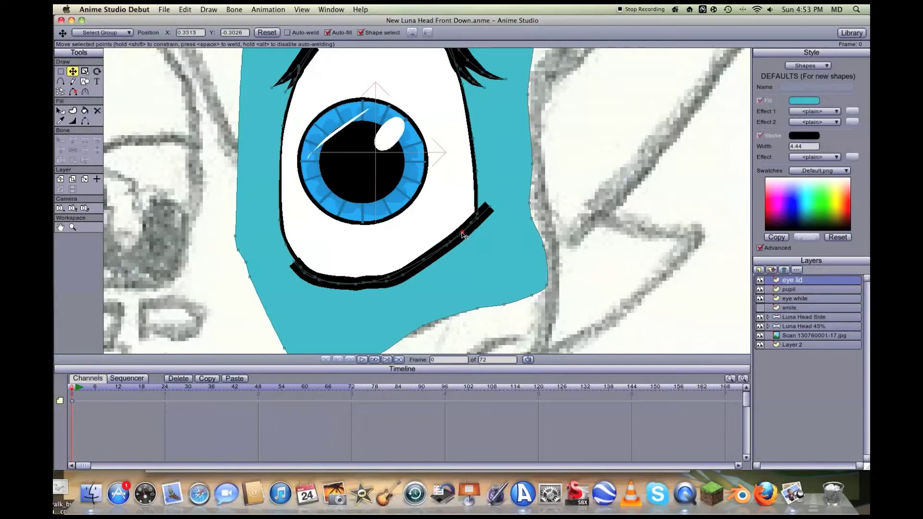
{"action": "left_click_drag", "start_coordinate": [388, 282], "coordinate": [422, 266]}
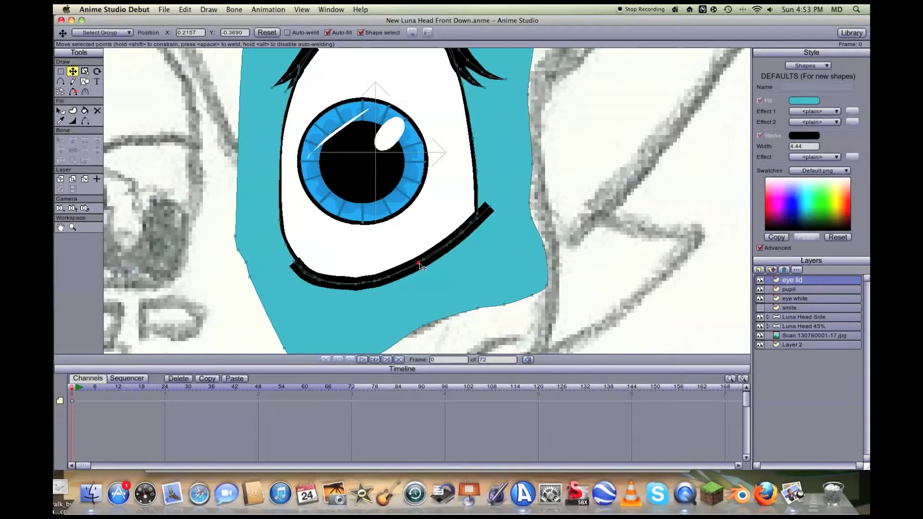
{"action": "mouse_move", "coordinate": [294, 265]}
{"action": "left_mouse_down"}
{"action": "mouse_move", "coordinate": [287, 250]}
{"action": "mouse_move", "coordinate": [304, 275]}
{"action": "left_mouse_up"}
{"action": "double_click", "coordinate": [321, 286]}
{"action": "left_click", "coordinate": [321, 286]}
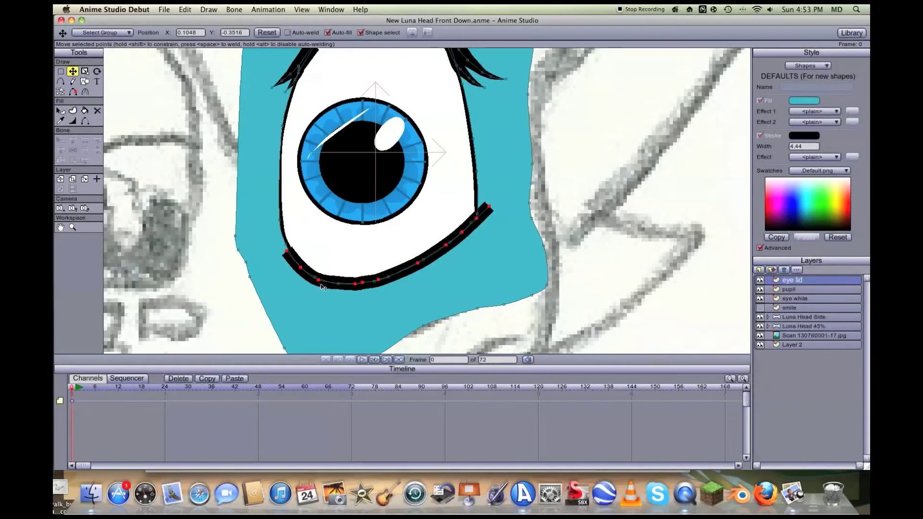
{"action": "left_click", "coordinate": [345, 285]}
{"action": "left_click_drag", "start_coordinate": [346, 287], "coordinate": [342, 287]}
Step: Taper both ends of the lower lash line, setting the point beside the outer tip to about 3.88 wide
{"action": "key", "text": "w"}
{"action": "mouse_move", "coordinate": [287, 255]}
{"action": "left_mouse_down"}
{"action": "mouse_move", "coordinate": [251, 258]}
{"action": "mouse_move", "coordinate": [299, 269]}
{"action": "mouse_move", "coordinate": [292, 275]}
{"action": "left_mouse_up"}
{"action": "left_click", "coordinate": [319, 283]}
{"action": "left_click_drag", "start_coordinate": [476, 218], "coordinate": [469, 223]}
{"action": "scroll", "coordinate": [469, 224], "scroll_direction": "down", "scroll_amount": 2}
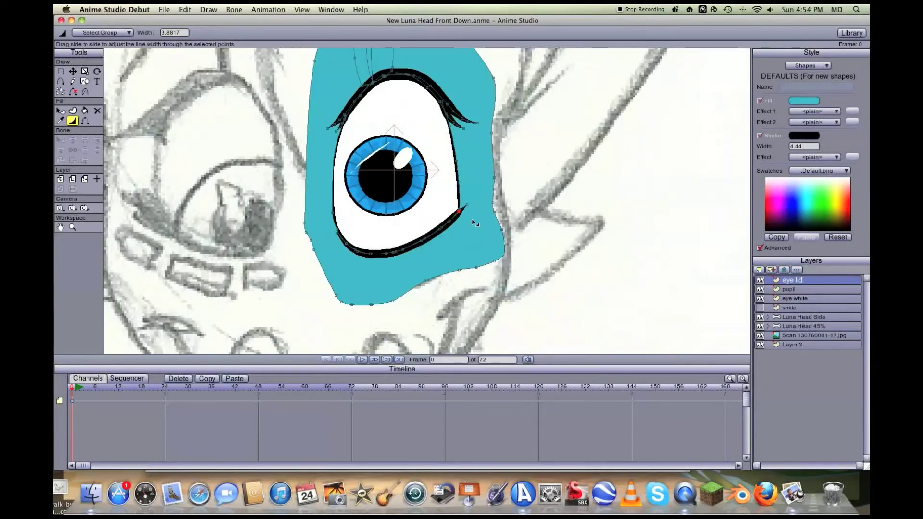
Step: Review the lashed eye against the whole head sketch and the finished heads, from afar and close up
{"action": "scroll", "coordinate": [474, 222], "scroll_direction": "down", "scroll_amount": 3}
{"action": "scroll", "coordinate": [470, 221], "scroll_direction": "up", "scroll_amount": 2}
{"action": "scroll", "coordinate": [469, 221], "scroll_direction": "down", "scroll_amount": 5}
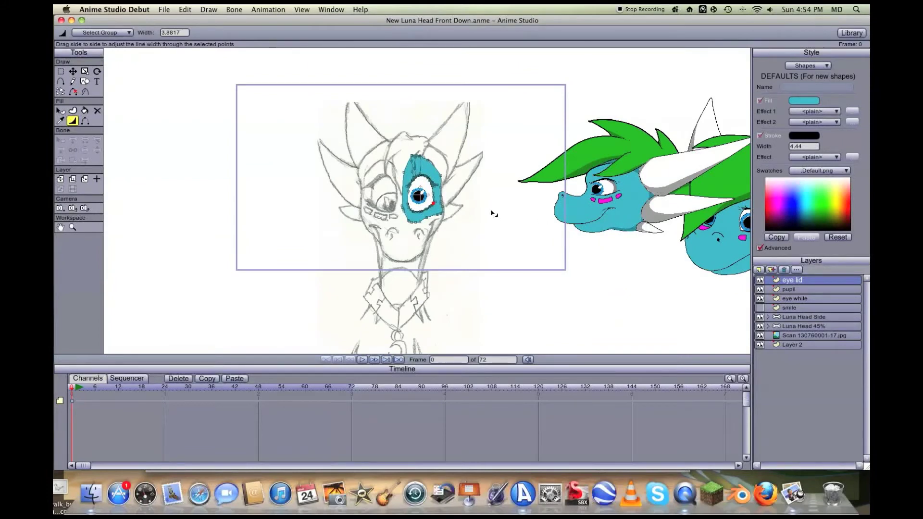
{"action": "scroll", "coordinate": [494, 213], "scroll_direction": "up", "scroll_amount": 5}
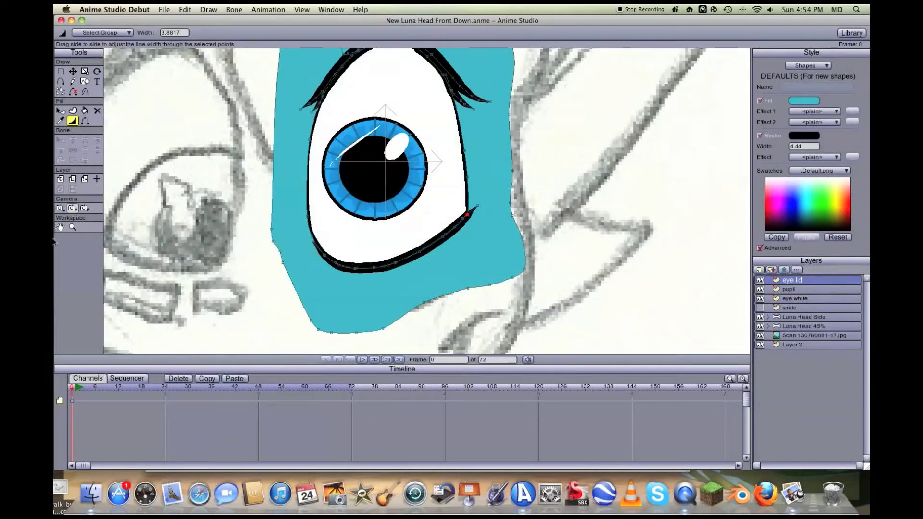
{"action": "left_click", "coordinate": [60, 227]}
{"action": "left_click_drag", "start_coordinate": [328, 84], "coordinate": [315, 183]}
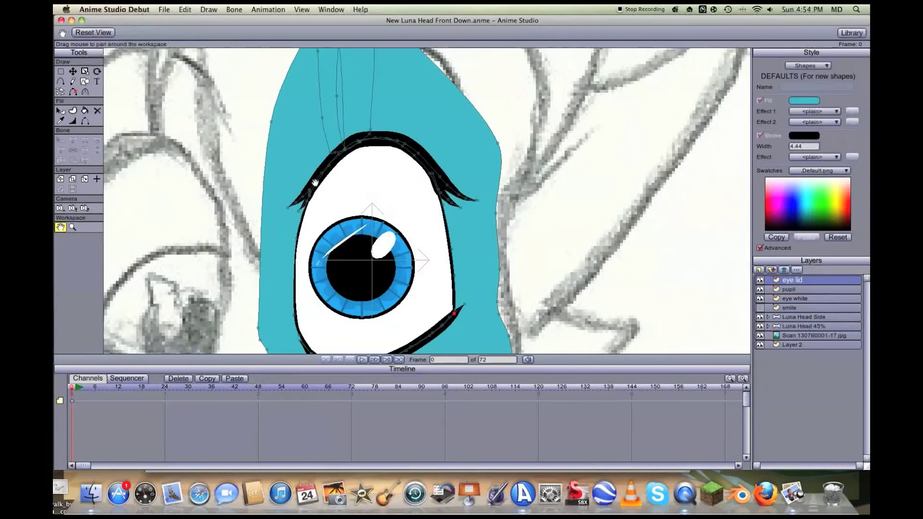
{"action": "scroll", "coordinate": [354, 177], "scroll_direction": "down", "scroll_amount": 5}
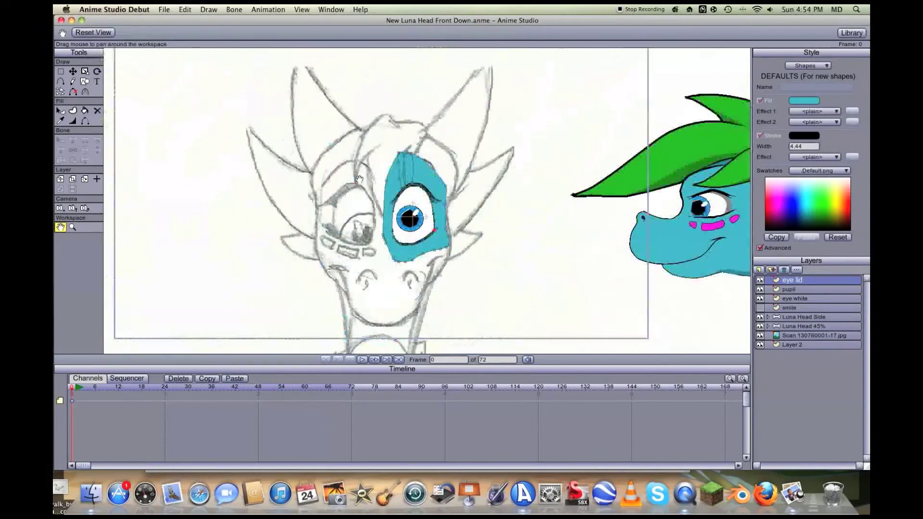
{"action": "scroll", "coordinate": [359, 179], "scroll_direction": "up", "scroll_amount": 3}
{"action": "scroll", "coordinate": [364, 195], "scroll_direction": "up", "scroll_amount": 3}
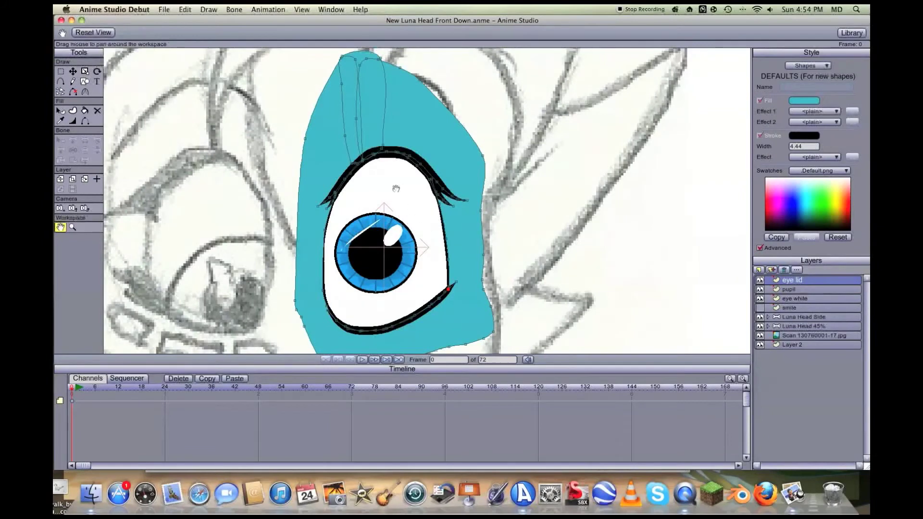
{"action": "scroll", "coordinate": [396, 188], "scroll_direction": "up", "scroll_amount": 2}
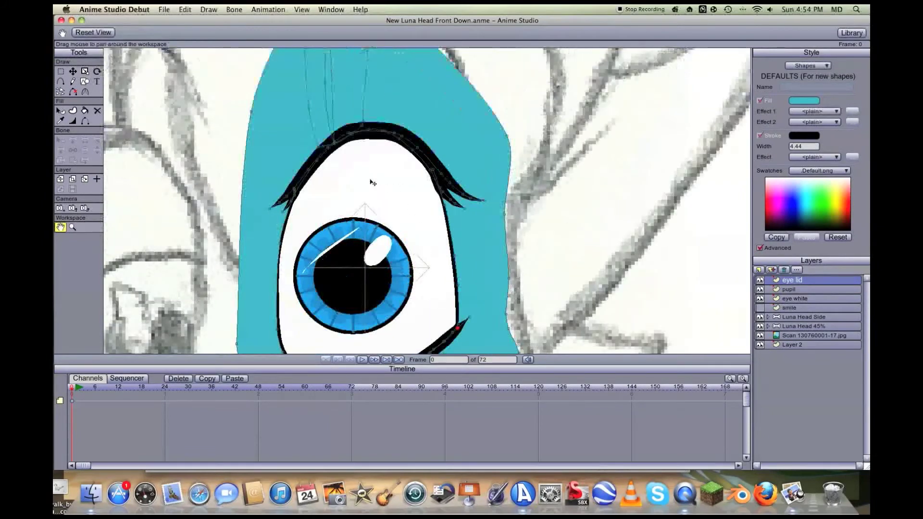
Step: Lower the middle of the upper lash line to just above the pupil and smooth its points into an arch
{"action": "key", "text": "t"}
{"action": "left_click_drag", "start_coordinate": [372, 131], "coordinate": [371, 189]}
{"action": "left_click_drag", "start_coordinate": [305, 230], "coordinate": [322, 206]}
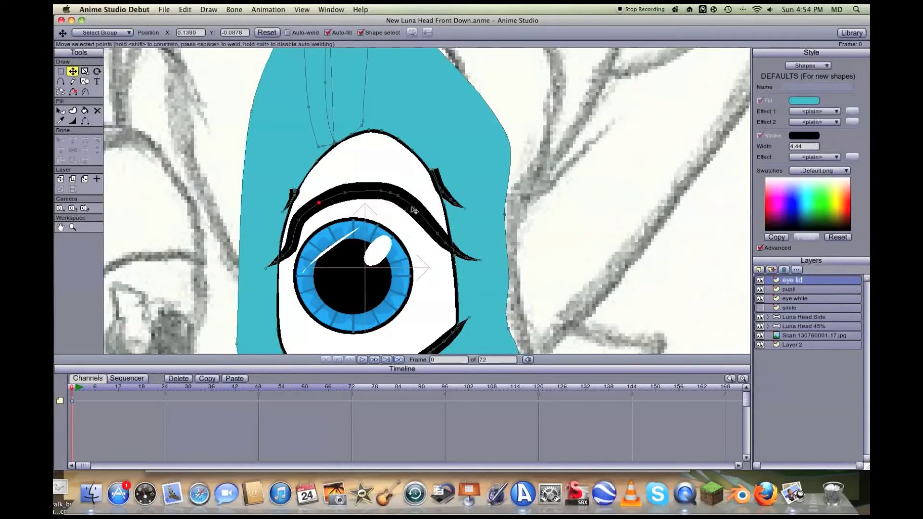
{"action": "left_click_drag", "start_coordinate": [416, 208], "coordinate": [404, 197]}
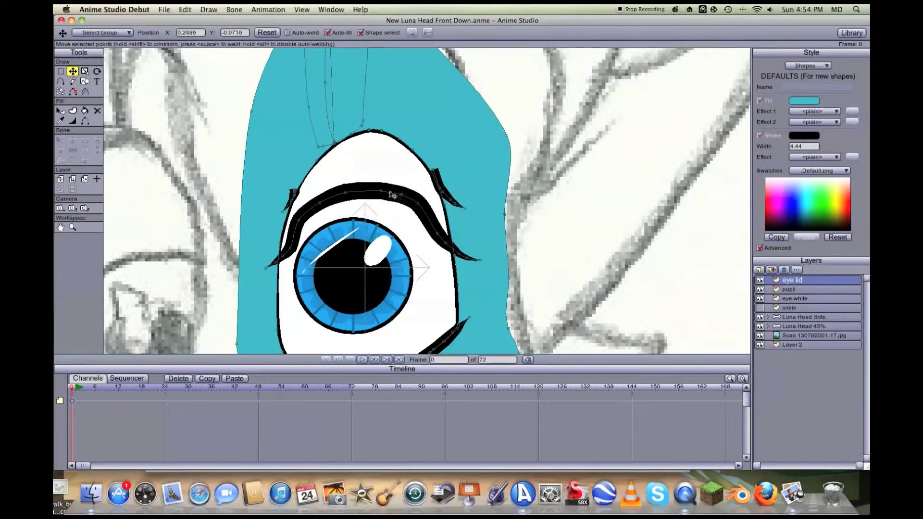
{"action": "left_click", "coordinate": [372, 191]}
Step: Reposition the upper lash line's outer end and tip, and move the separate outer lash down to meet it
{"action": "left_click_drag", "start_coordinate": [441, 234], "coordinate": [473, 247]}
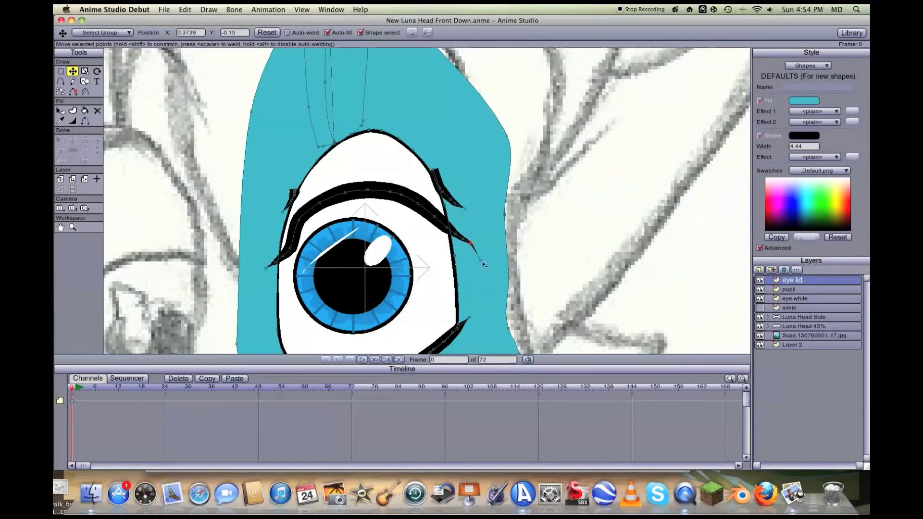
{"action": "left_click_drag", "start_coordinate": [483, 259], "coordinate": [482, 248]}
{"action": "left_click_drag", "start_coordinate": [452, 198], "coordinate": [474, 265]}
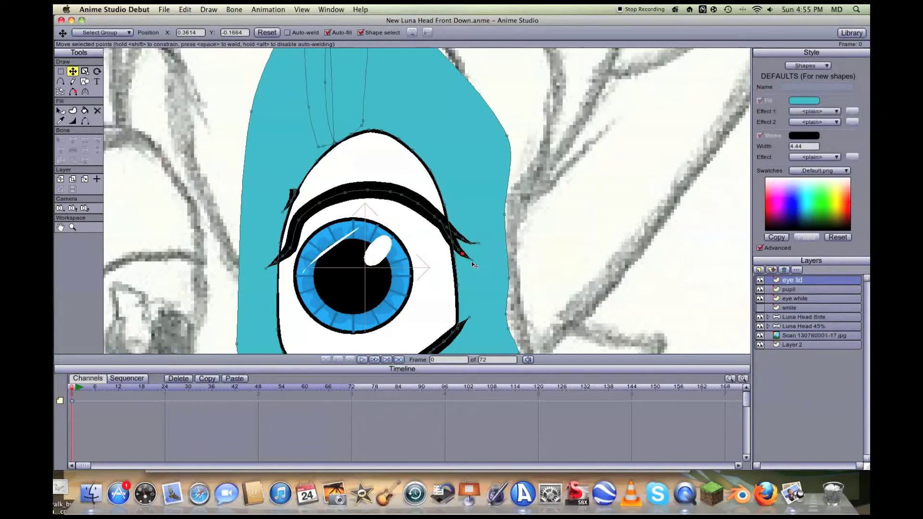
Step: Reshape the inner end of the upper lash line into an outward flick and move the separate inner lash down to it
{"action": "left_click_drag", "start_coordinate": [292, 251], "coordinate": [319, 204]}
{"action": "key", "text": "super+z"}
{"action": "left_click_drag", "start_coordinate": [286, 264], "coordinate": [273, 235]}
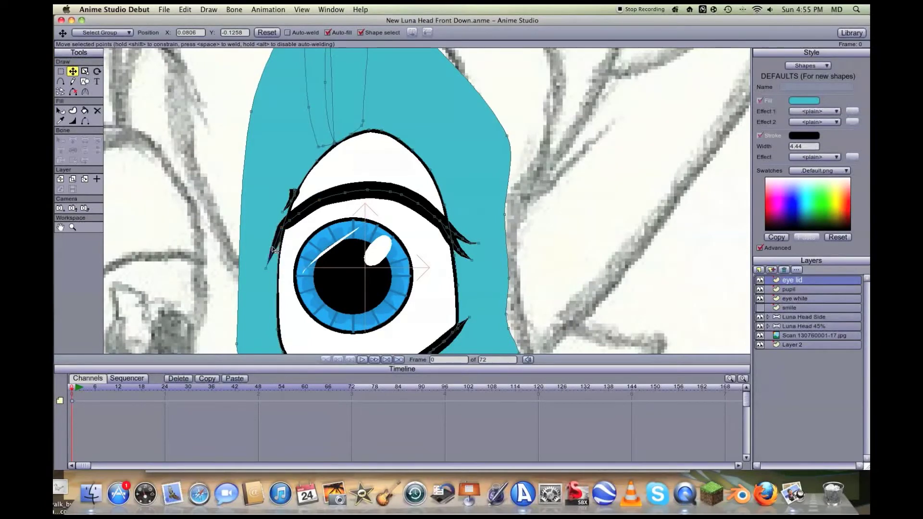
{"action": "left_click_drag", "start_coordinate": [267, 272], "coordinate": [266, 243]}
{"action": "left_click_drag", "start_coordinate": [291, 193], "coordinate": [284, 229]}
{"action": "left_click", "coordinate": [281, 235]}
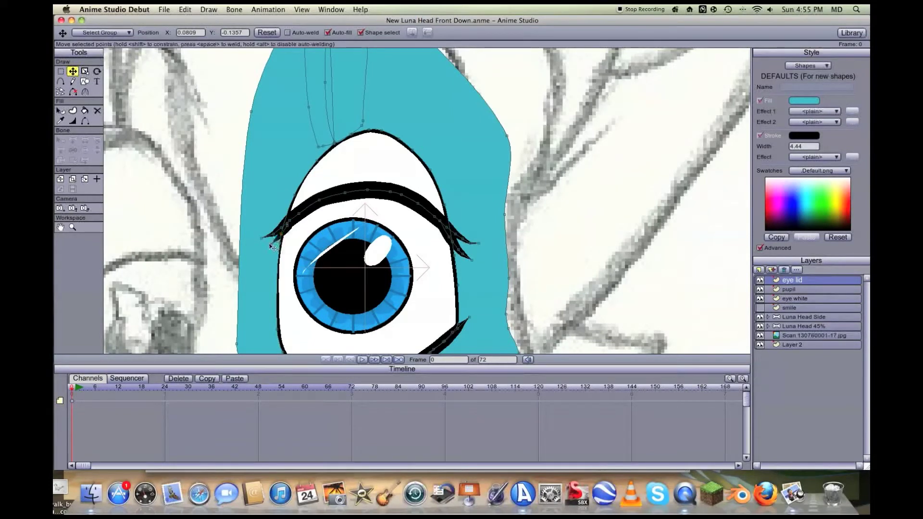
Step: Pull the teal eye lid's inner, outer and middle edge points down behind the lowered upper lash line
{"action": "left_click_drag", "start_coordinate": [317, 162], "coordinate": [289, 223]}
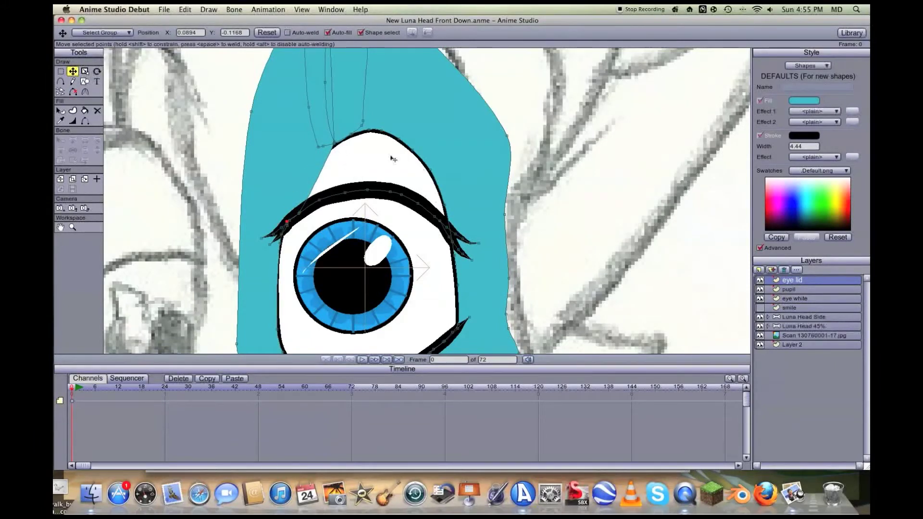
{"action": "left_click_drag", "start_coordinate": [382, 131], "coordinate": [384, 188]}
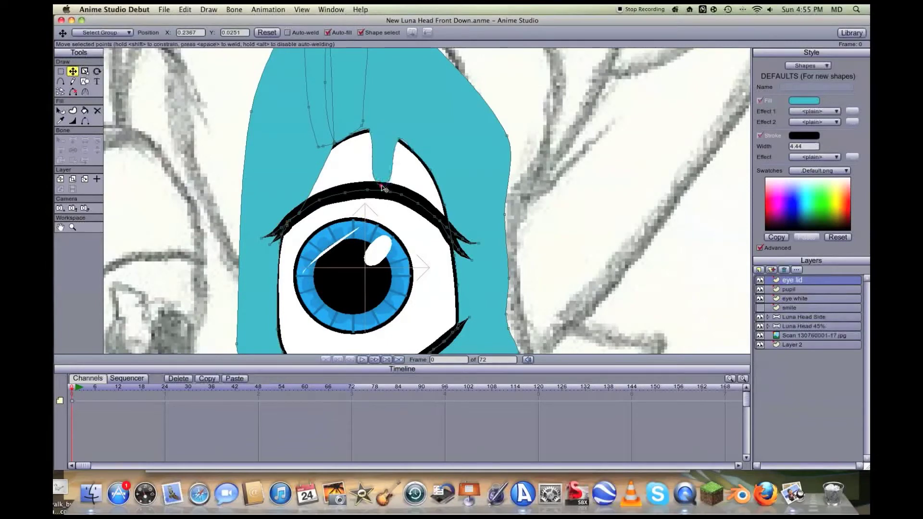
{"action": "left_click", "coordinate": [399, 140]}
{"action": "left_click_drag", "start_coordinate": [400, 142], "coordinate": [447, 226]}
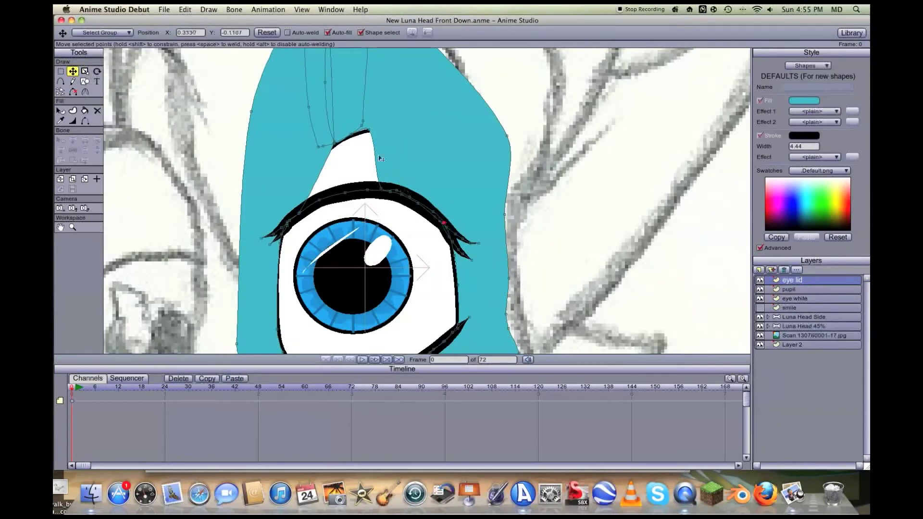
{"action": "left_click_drag", "start_coordinate": [370, 130], "coordinate": [350, 190]}
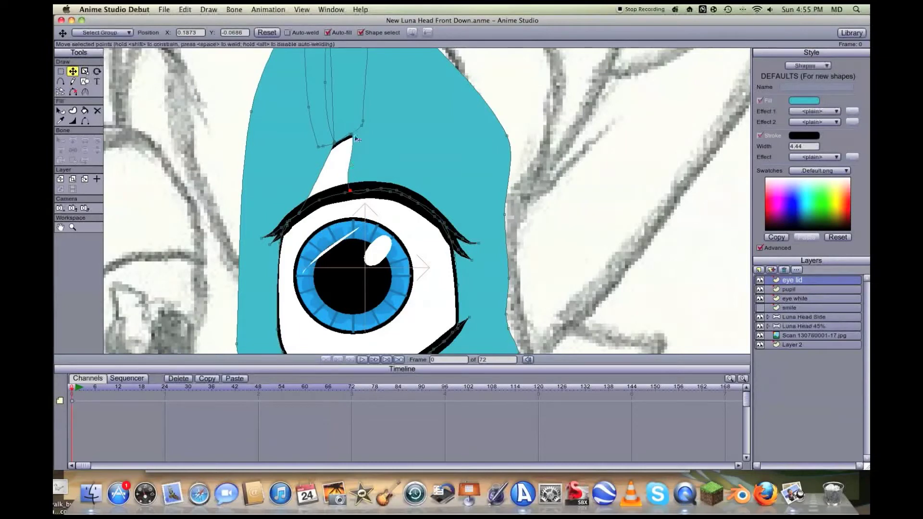
{"action": "left_click_drag", "start_coordinate": [353, 137], "coordinate": [339, 193]}
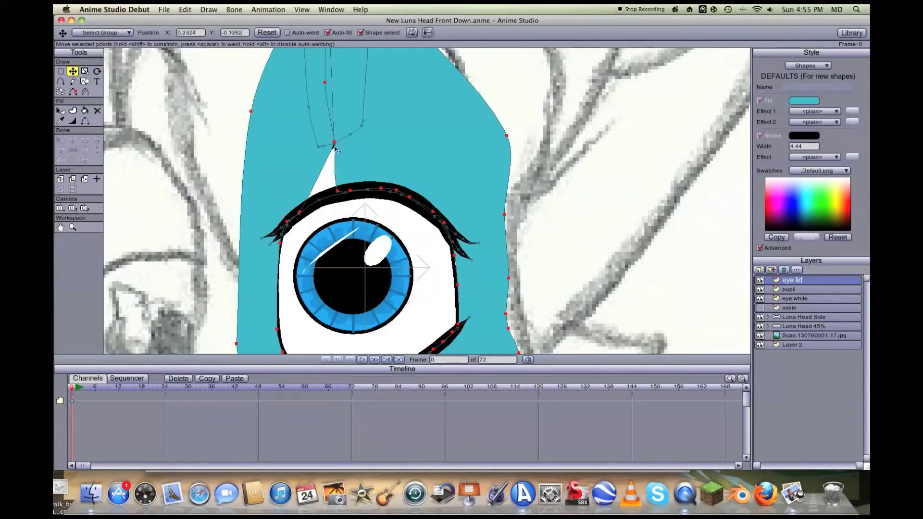
Step: Close the remaining gap in the eye lid and lower the bottom points of the thin-outlined strip to the lash line
{"action": "left_click_drag", "start_coordinate": [334, 143], "coordinate": [335, 188]}
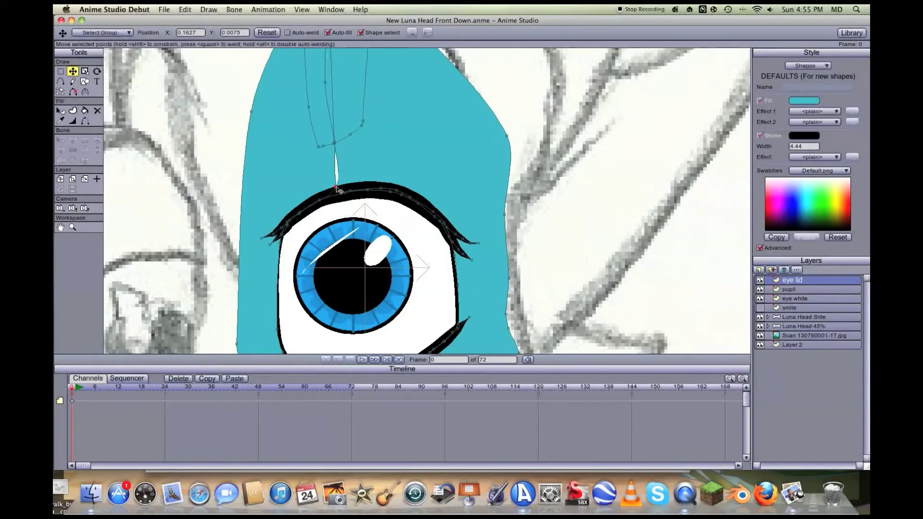
{"action": "left_click_drag", "start_coordinate": [339, 146], "coordinate": [338, 193]}
{"action": "left_click_drag", "start_coordinate": [351, 134], "coordinate": [356, 185]}
{"action": "left_click_drag", "start_coordinate": [319, 147], "coordinate": [319, 182]}
Step: Examine the lowered eye lid close up and against the whole head sketch and the finished heads
{"action": "scroll", "coordinate": [330, 175], "scroll_direction": "down", "scroll_amount": 5}
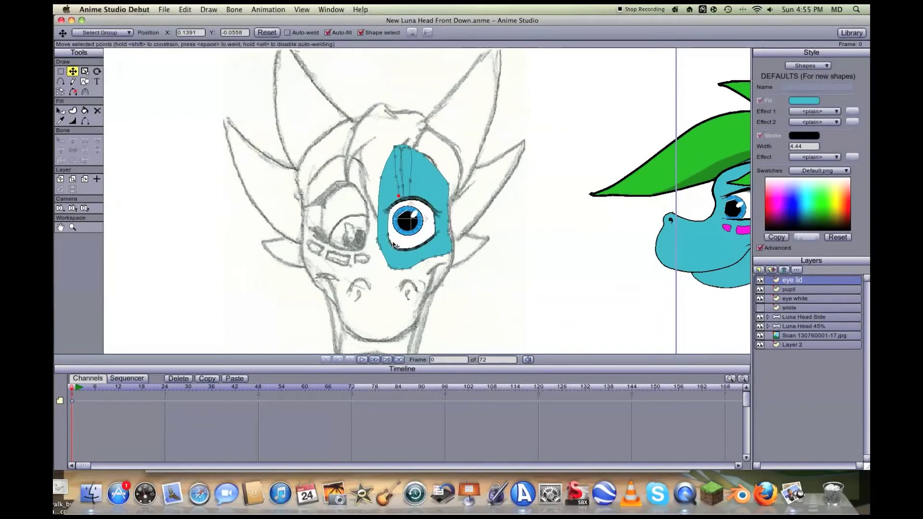
{"action": "scroll", "coordinate": [395, 244], "scroll_direction": "up", "scroll_amount": 2}
{"action": "left_click", "coordinate": [60, 227]}
{"action": "left_click_drag", "start_coordinate": [260, 255], "coordinate": [261, 223]}
{"action": "scroll", "coordinate": [259, 223], "scroll_direction": "up", "scroll_amount": 1}
{"action": "scroll", "coordinate": [259, 224], "scroll_direction": "up", "scroll_amount": 1}
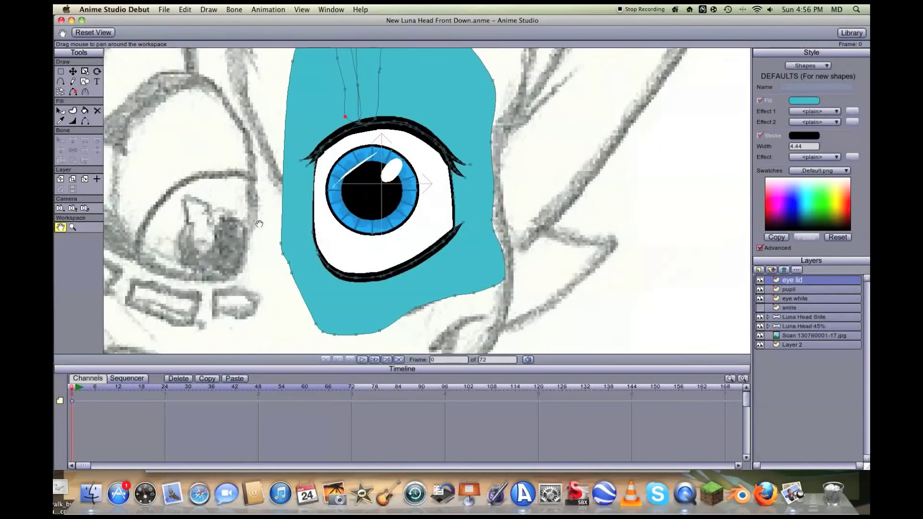
{"action": "scroll", "coordinate": [259, 225], "scroll_direction": "down", "scroll_amount": 2}
{"action": "scroll", "coordinate": [278, 207], "scroll_direction": "down", "scroll_amount": 5}
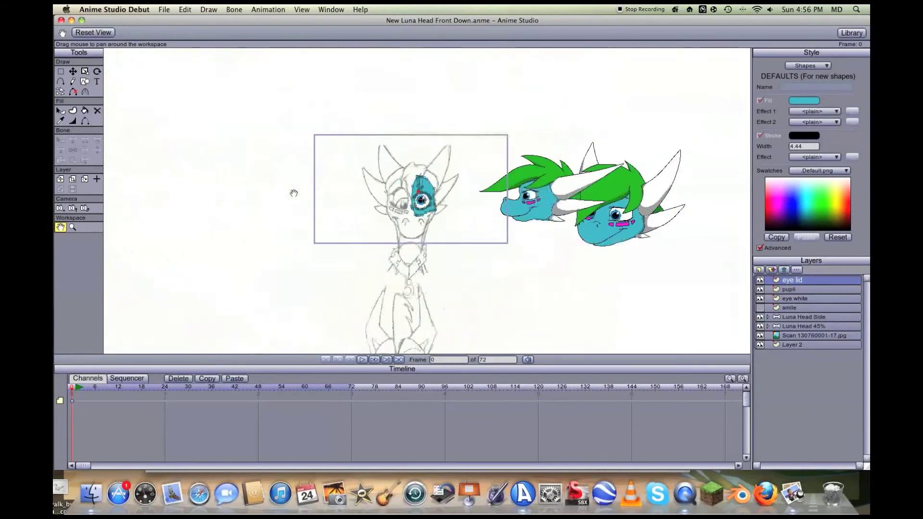
{"action": "scroll", "coordinate": [392, 214], "scroll_direction": "up", "scroll_amount": 3}
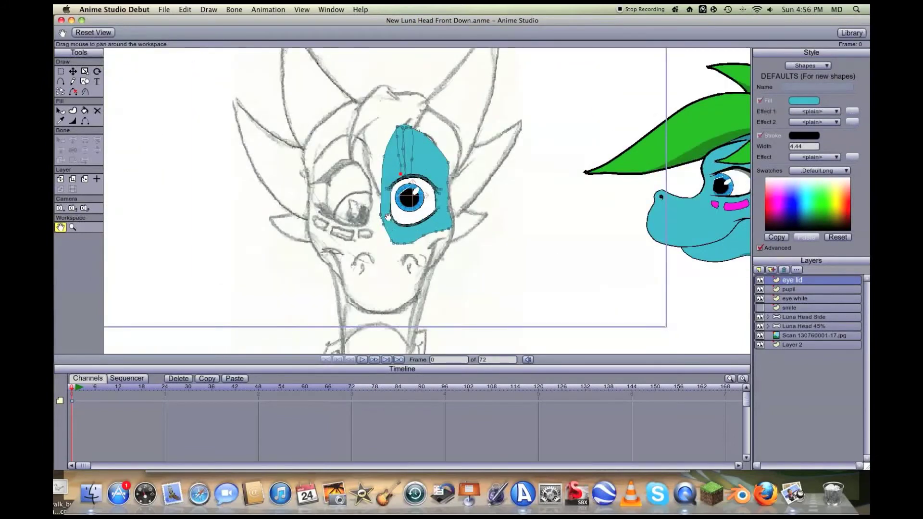
{"action": "scroll", "coordinate": [388, 217], "scroll_direction": "down", "scroll_amount": 5}
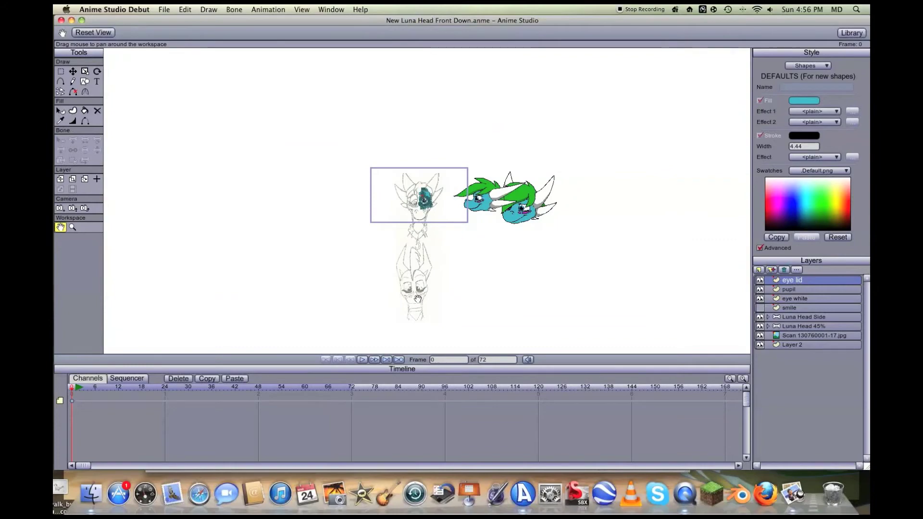
{"action": "scroll", "coordinate": [418, 298], "scroll_direction": "up", "scroll_amount": 5}
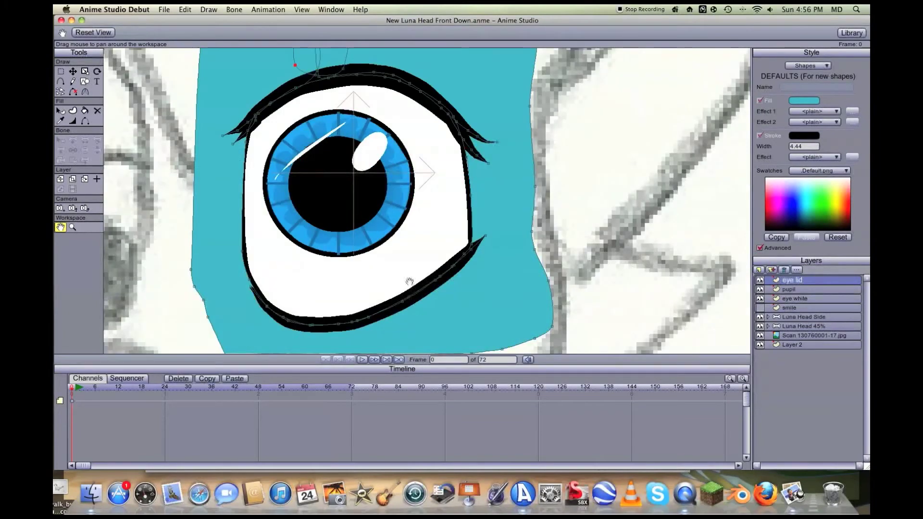
{"action": "scroll", "coordinate": [414, 288], "scroll_direction": "down", "scroll_amount": 4}
{"action": "scroll", "coordinate": [412, 281], "scroll_direction": "up", "scroll_amount": 4}
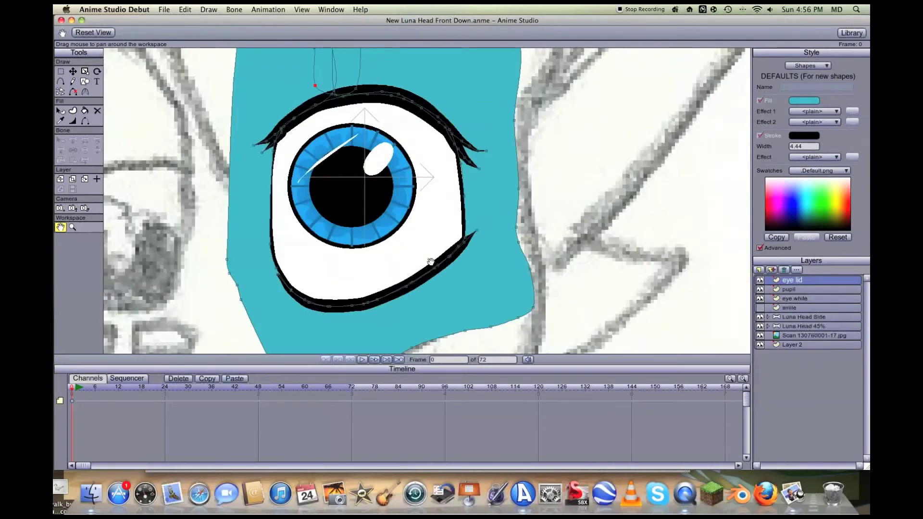
Step: Adjust the eye lid's outer side points between the upper and lower lashes to follow the eye white's edge
{"action": "scroll", "coordinate": [476, 209], "scroll_direction": "up", "scroll_amount": 2}
{"action": "key", "text": "t"}
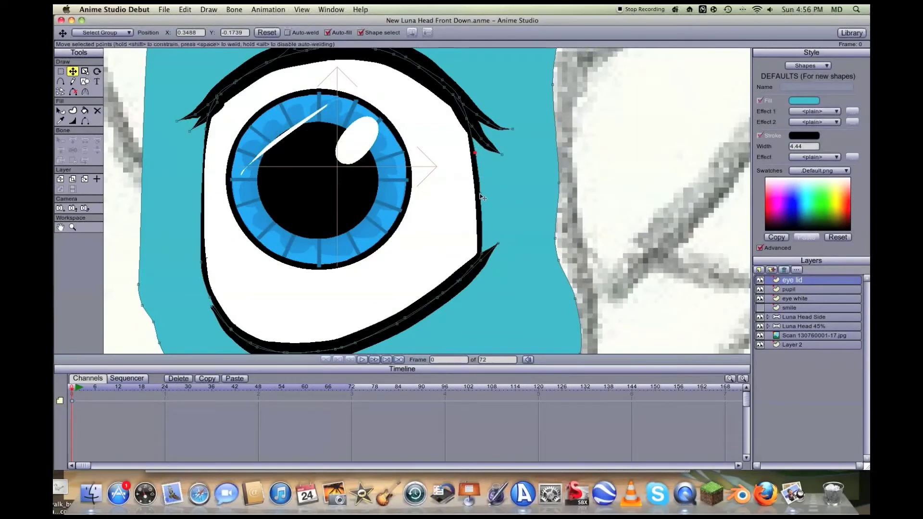
{"action": "left_click_drag", "start_coordinate": [480, 202], "coordinate": [480, 204]}
Step: Switch to New Cotton Head Sketch Front.jpg in Preview and examine the drawn eye expressions up close
{"action": "left_click_drag", "start_coordinate": [143, 22], "coordinate": [433, 22]}
{"action": "left_click", "coordinate": [222, 99]}
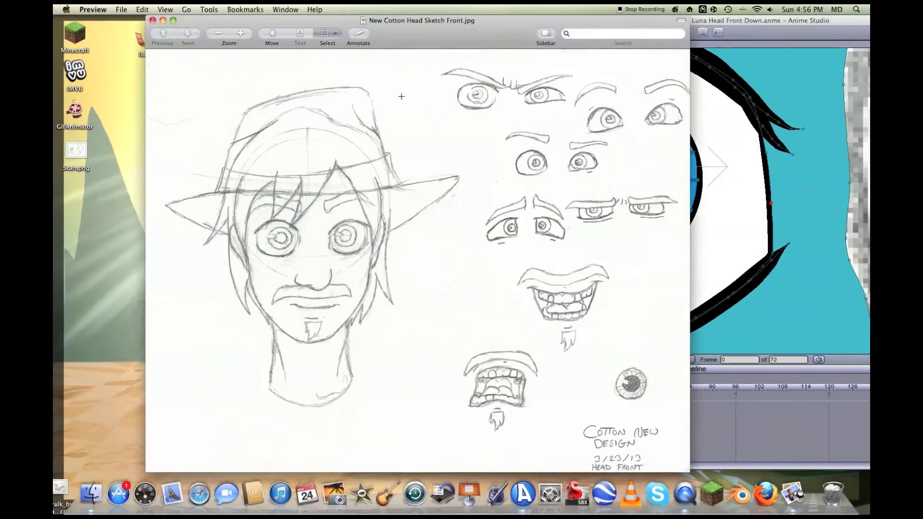
{"action": "left_click", "coordinate": [244, 34]}
{"action": "left_click", "coordinate": [243, 34]}
{"action": "left_click", "coordinate": [244, 34]}
{"action": "left_click", "coordinate": [271, 34]}
{"action": "left_click_drag", "start_coordinate": [552, 117], "coordinate": [276, 257]}
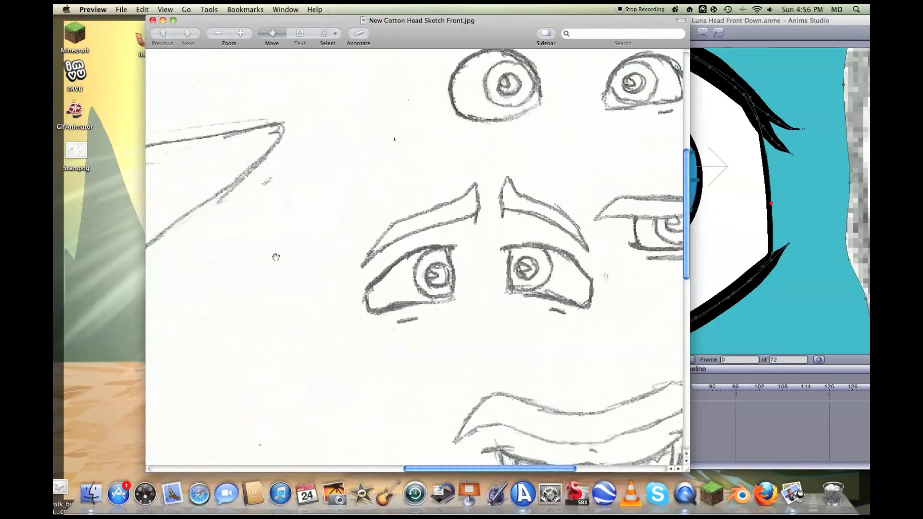
{"action": "scroll", "coordinate": [276, 257], "scroll_direction": "up", "scroll_amount": 15}
{"action": "scroll", "coordinate": [276, 257], "scroll_direction": "right", "scroll_amount": 10}
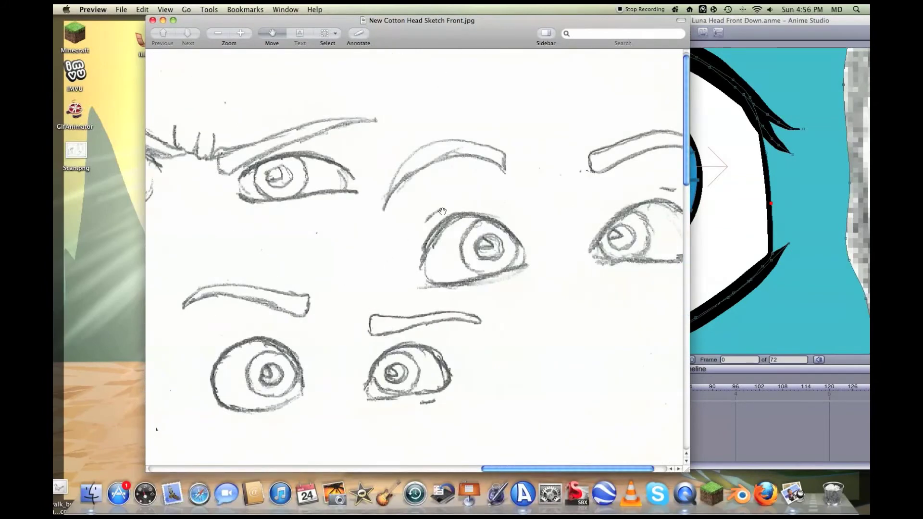
{"action": "scroll", "coordinate": [442, 211], "scroll_direction": "right", "scroll_amount": 4}
{"action": "scroll", "coordinate": [442, 212], "scroll_direction": "up", "scroll_amount": 1}
{"action": "scroll", "coordinate": [481, 212], "scroll_direction": "left", "scroll_amount": 3}
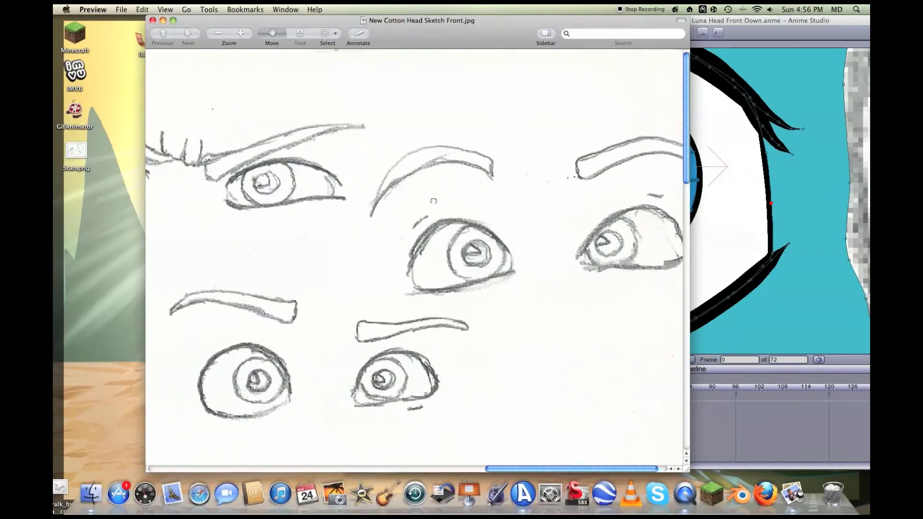
Step: Compare the eyes on Cotton's face with the worried, half-closed, raised-brow and angry eye sketches
{"action": "scroll", "coordinate": [466, 176], "scroll_direction": "left", "scroll_amount": 20}
{"action": "scroll", "coordinate": [466, 176], "scroll_direction": "down", "scroll_amount": 8}
{"action": "scroll", "coordinate": [466, 176], "scroll_direction": "left", "scroll_amount": 15}
{"action": "scroll", "coordinate": [466, 175], "scroll_direction": "down", "scroll_amount": 8}
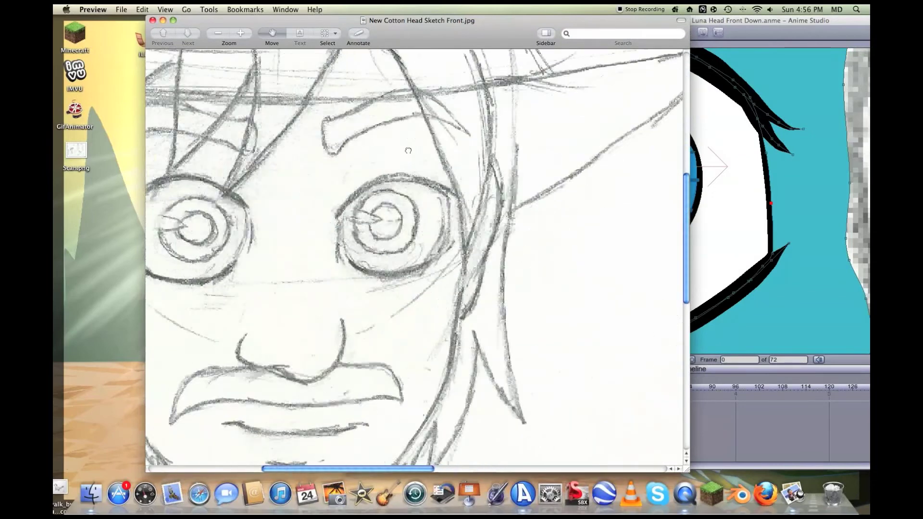
{"action": "scroll", "coordinate": [490, 235], "scroll_direction": "right", "scroll_amount": 1}
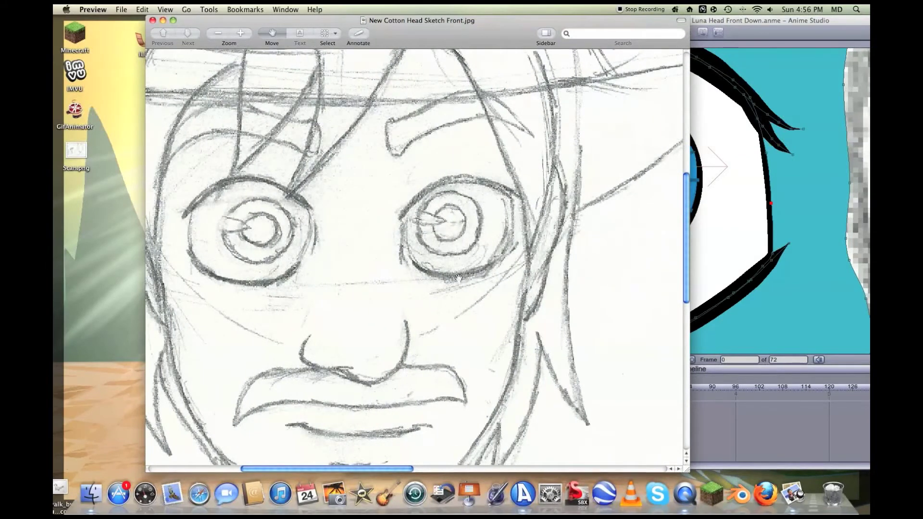
{"action": "scroll", "coordinate": [541, 236], "scroll_direction": "right", "scroll_amount": 15}
{"action": "scroll", "coordinate": [541, 236], "scroll_direction": "up", "scroll_amount": 6}
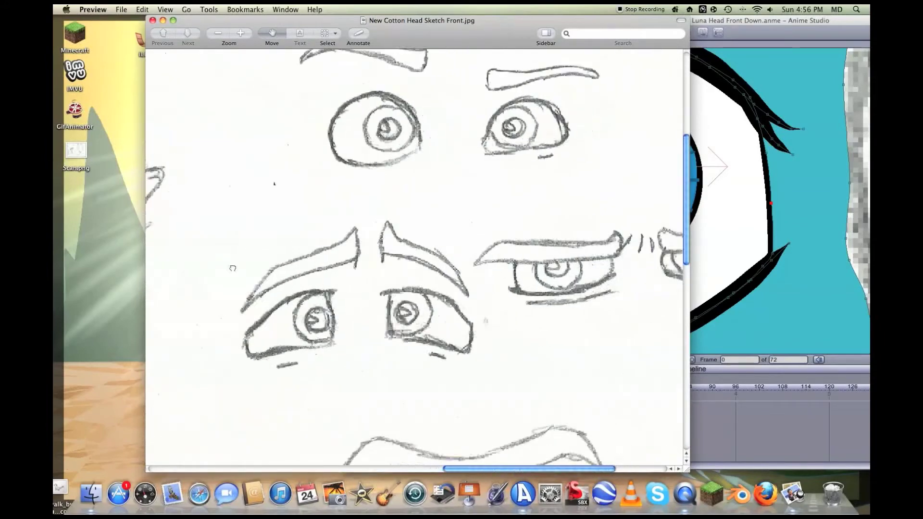
{"action": "scroll", "coordinate": [333, 208], "scroll_direction": "up", "scroll_amount": 5}
{"action": "scroll", "coordinate": [333, 207], "scroll_direction": "right", "scroll_amount": 3}
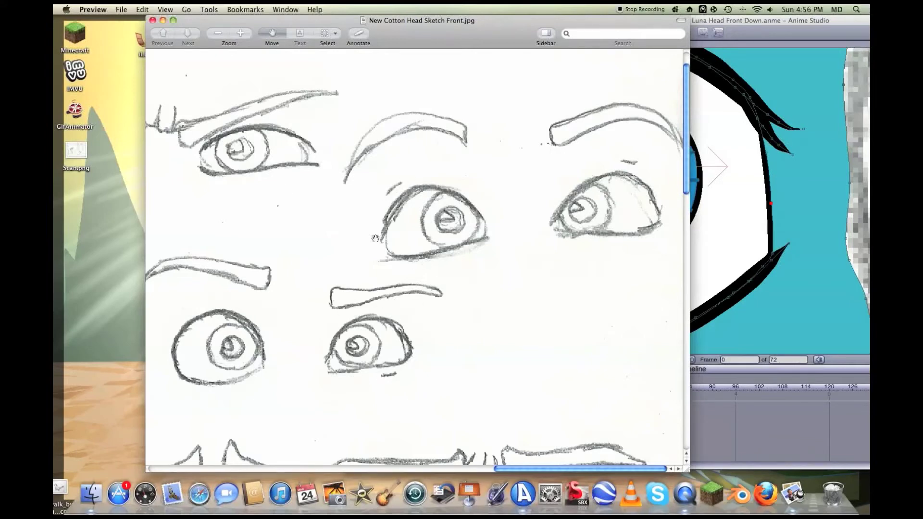
{"action": "scroll", "coordinate": [375, 238], "scroll_direction": "left", "scroll_amount": 5}
{"action": "scroll", "coordinate": [375, 238], "scroll_direction": "up", "scroll_amount": 1}
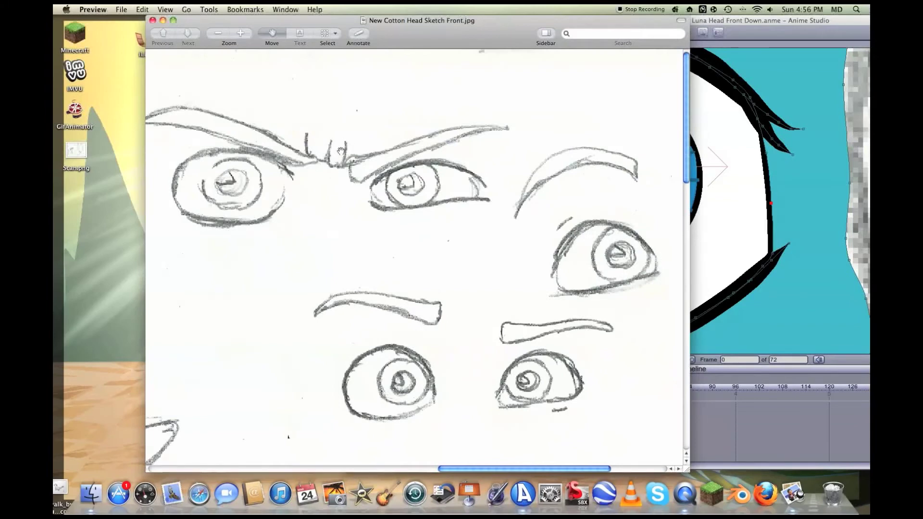
Step: Return to the Luna head in Anime Studio and inspect the lowered lid and lash line against the sketch
{"action": "left_click_drag", "start_coordinate": [730, 20], "coordinate": [447, 7]}
{"action": "scroll", "coordinate": [385, 303], "scroll_direction": "down", "scroll_amount": 2}
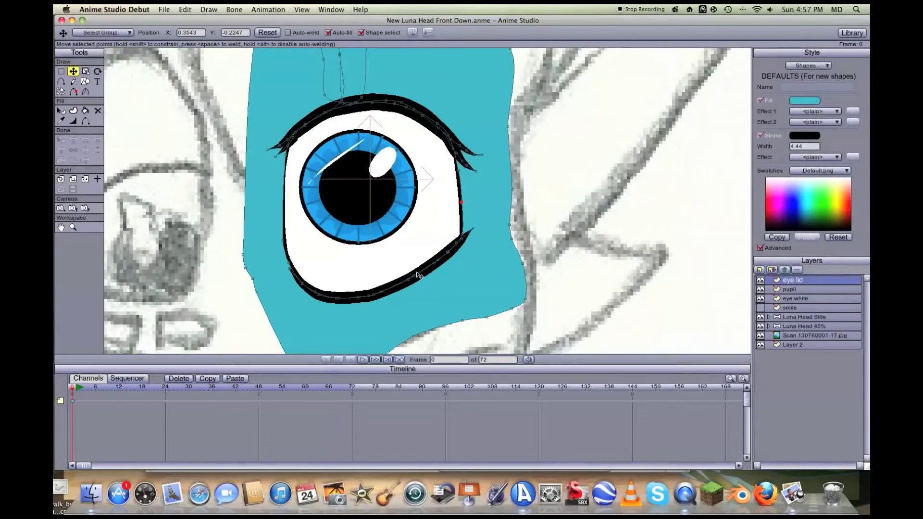
{"action": "left_click", "coordinate": [61, 227]}
{"action": "left_click_drag", "start_coordinate": [346, 106], "coordinate": [388, 195]}
{"action": "scroll", "coordinate": [388, 195], "scroll_direction": "down", "scroll_amount": 3}
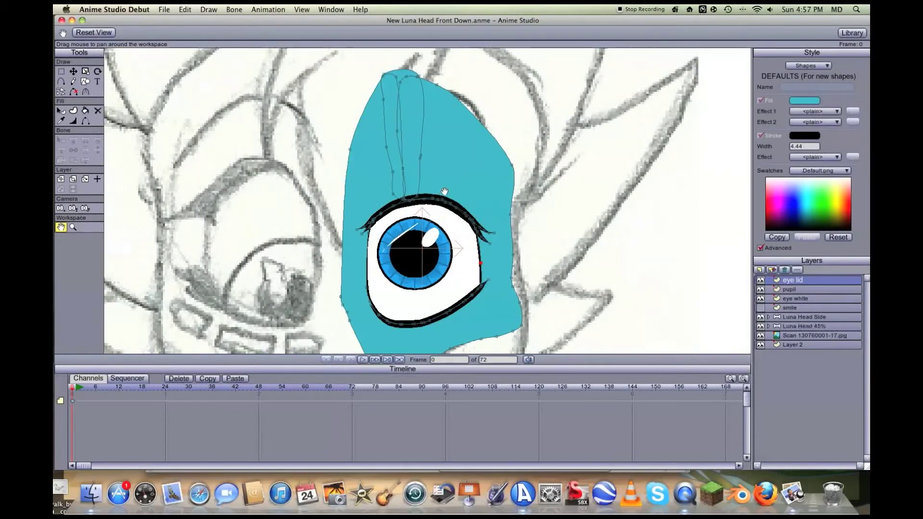
{"action": "scroll", "coordinate": [424, 222], "scroll_direction": "up", "scroll_amount": 3}
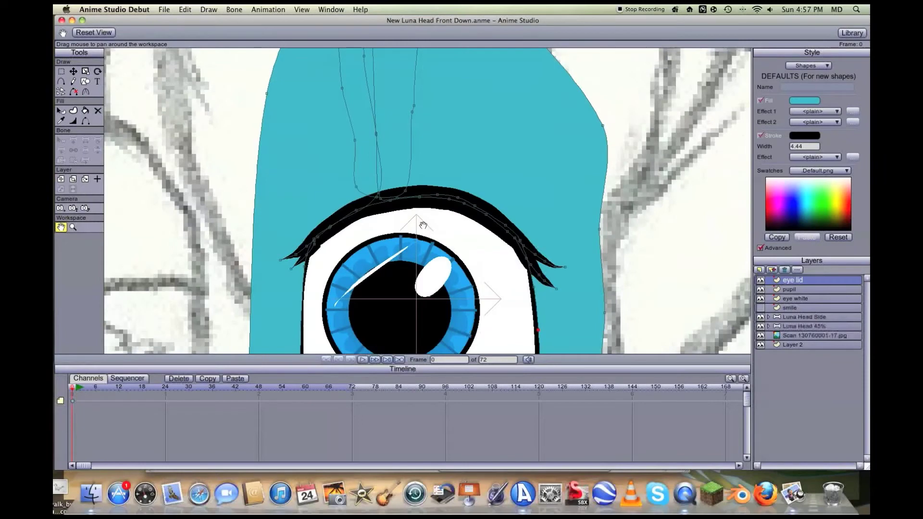
{"action": "scroll", "coordinate": [422, 216], "scroll_direction": "up", "scroll_amount": 1}
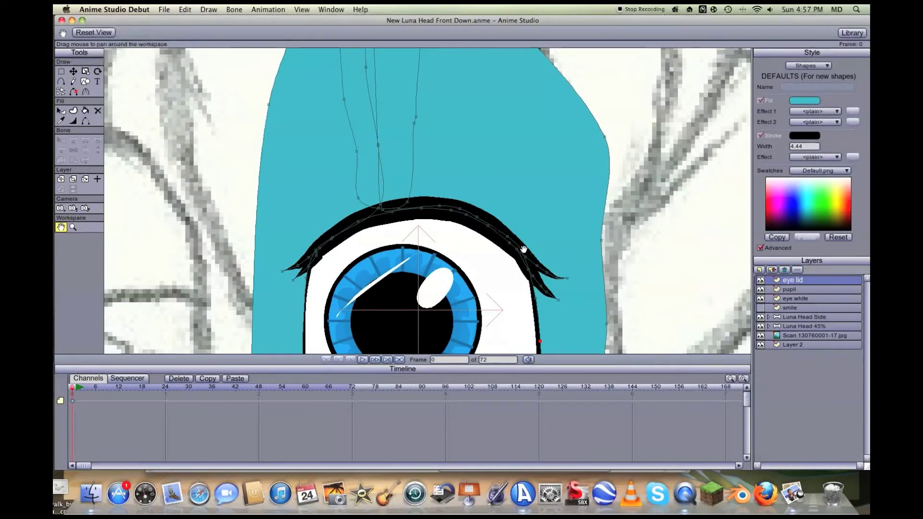
{"action": "scroll", "coordinate": [531, 285], "scroll_direction": "down", "scroll_amount": 4}
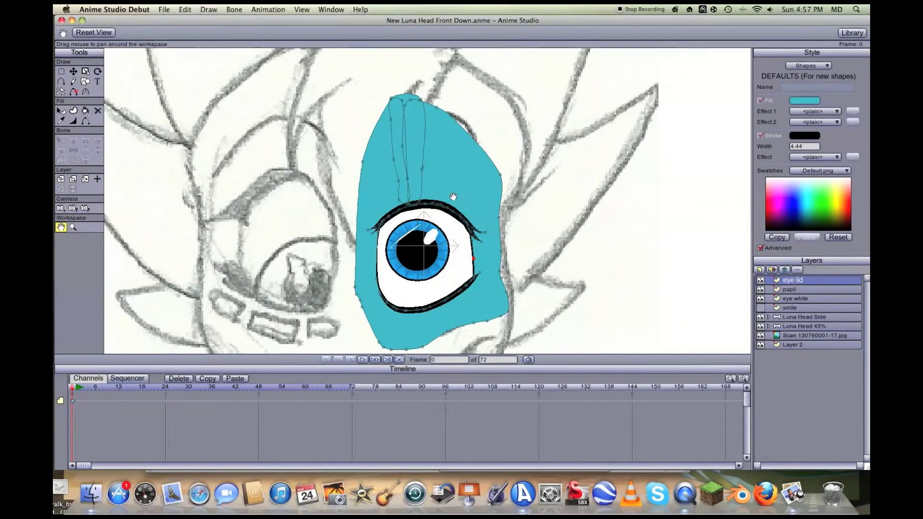
{"action": "scroll", "coordinate": [453, 197], "scroll_direction": "up", "scroll_amount": 5}
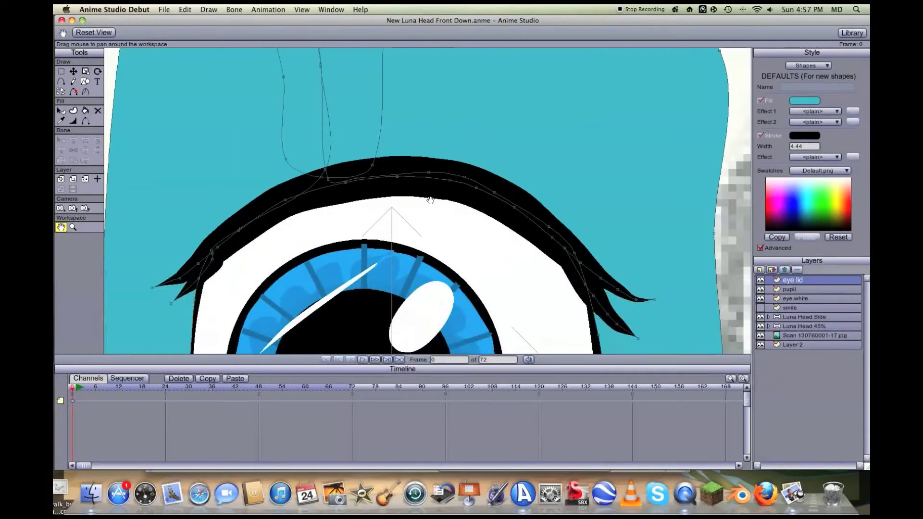
Step: Draw a short black crease above the outer half of the upper lid, taper its ends and thin its middle to about 2.07
{"action": "scroll", "coordinate": [431, 200], "scroll_direction": "down", "scroll_amount": 3}
{"action": "key", "text": "f"}
{"action": "left_click_drag", "start_coordinate": [466, 165], "coordinate": [502, 186]}
{"action": "key", "text": "t"}
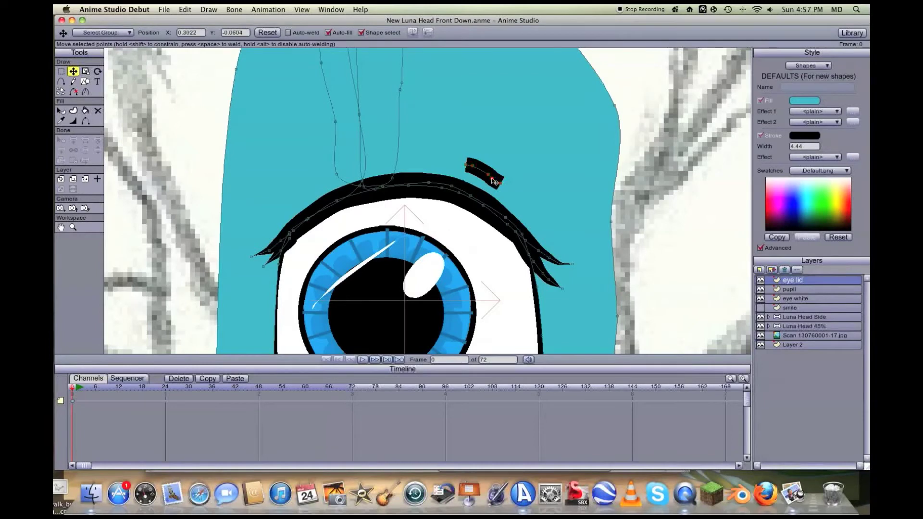
{"action": "key", "text": "w"}
{"action": "mouse_move", "coordinate": [500, 184]}
{"action": "left_mouse_down"}
{"action": "mouse_move", "coordinate": [464, 187]}
{"action": "mouse_move", "coordinate": [478, 171]}
{"action": "mouse_move", "coordinate": [453, 171]}
{"action": "left_mouse_up"}
{"action": "key", "text": "t"}
{"action": "left_click", "coordinate": [485, 172]}
{"action": "key", "text": "w"}
{"action": "left_click_drag", "start_coordinate": [497, 182], "coordinate": [472, 184]}
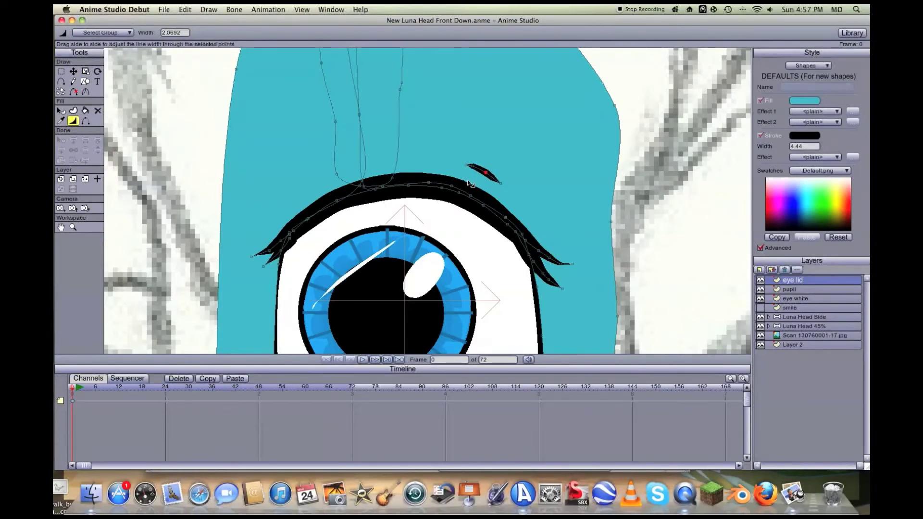
Step: Expand Luna Head Side's eyes group, show the eye open angry version and examine its lid and crease lines
{"action": "scroll", "coordinate": [480, 182], "scroll_direction": "down", "scroll_amount": 3}
{"action": "left_click", "coordinate": [60, 227]}
{"action": "mouse_move", "coordinate": [697, 241]}
{"action": "left_mouse_down"}
{"action": "mouse_move", "coordinate": [538, 233]}
{"action": "mouse_move", "coordinate": [247, 173]}
{"action": "mouse_move", "coordinate": [649, 251]}
{"action": "left_mouse_up"}
{"action": "left_click_drag", "start_coordinate": [312, 146], "coordinate": [298, 181]}
{"action": "left_click", "coordinate": [769, 317]}
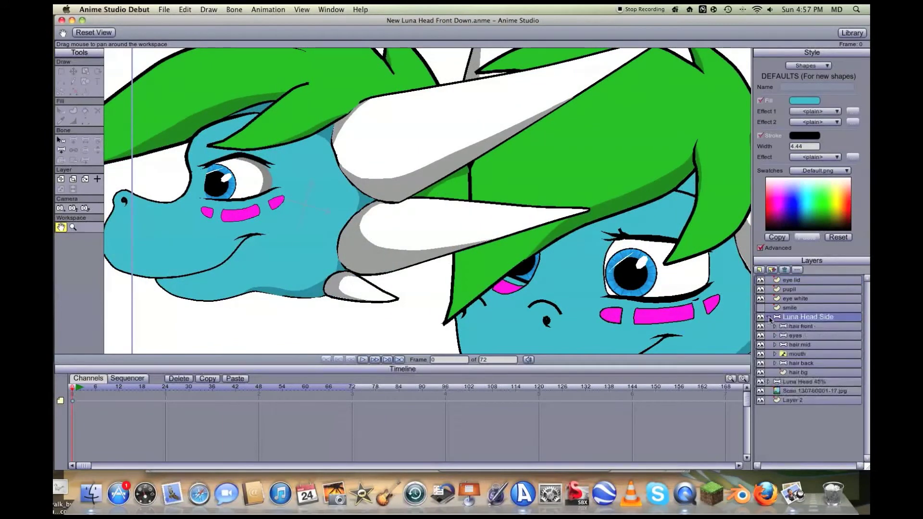
{"action": "left_click", "coordinate": [774, 336]}
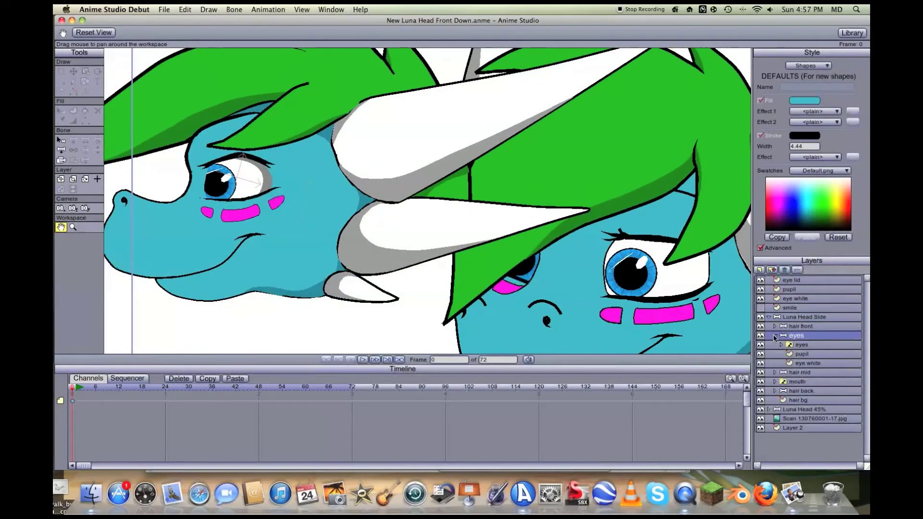
{"action": "right_click", "coordinate": [810, 346]}
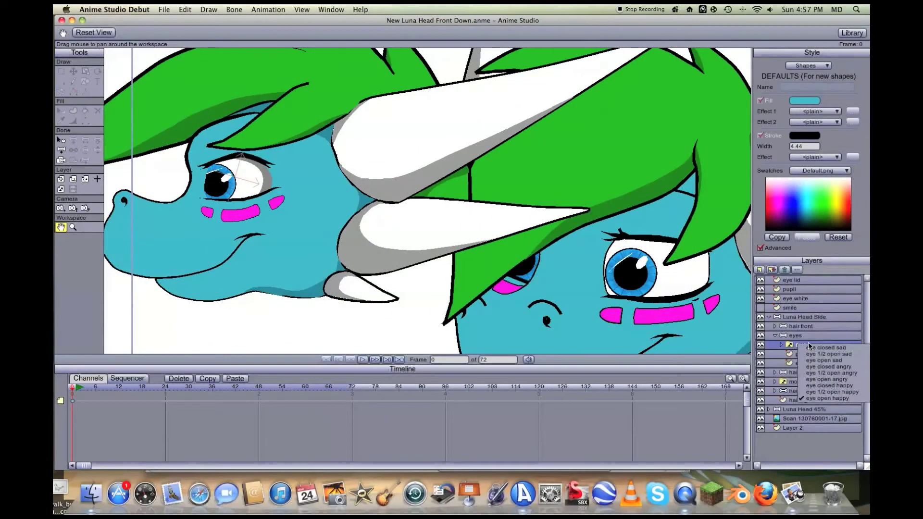
{"action": "left_click", "coordinate": [814, 380]}
{"action": "scroll", "coordinate": [133, 183], "scroll_direction": "up", "scroll_amount": 5}
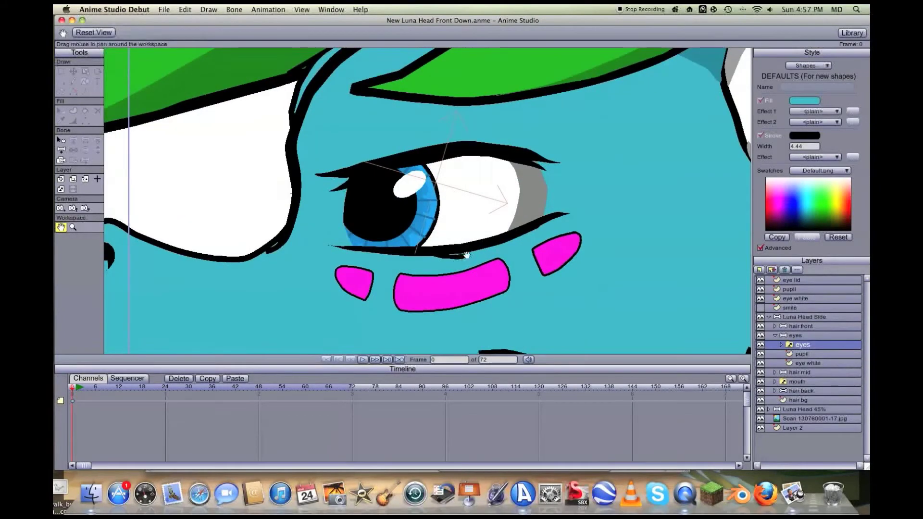
Step: Compare the eye open happy version on Luna Head Side with eye open sad, leaving the eyes layer set to eye open sad
{"action": "right_click", "coordinate": [822, 347]}
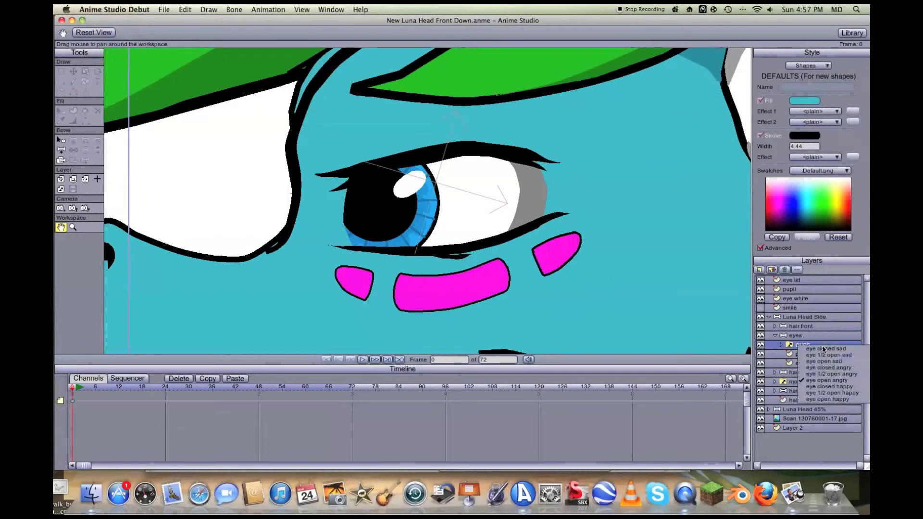
{"action": "left_click", "coordinate": [818, 399]}
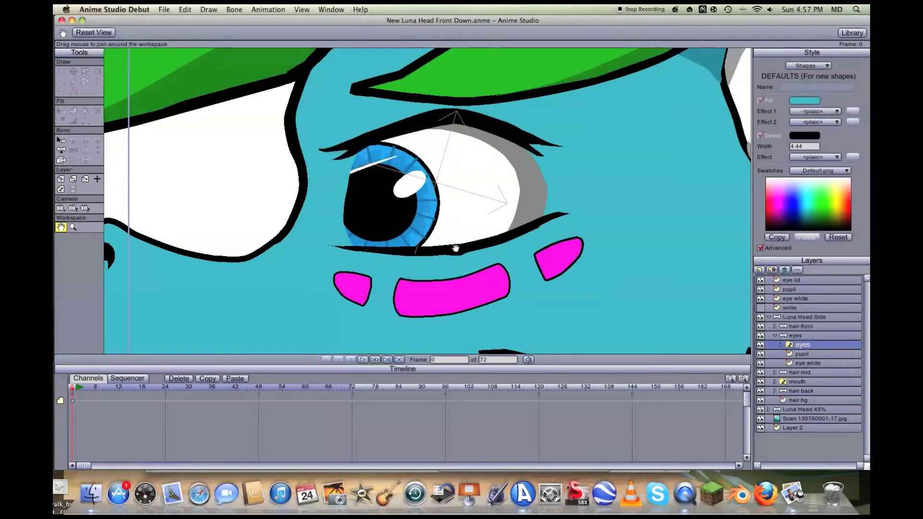
{"action": "right_click", "coordinate": [800, 345]}
{"action": "left_click", "coordinate": [823, 361]}
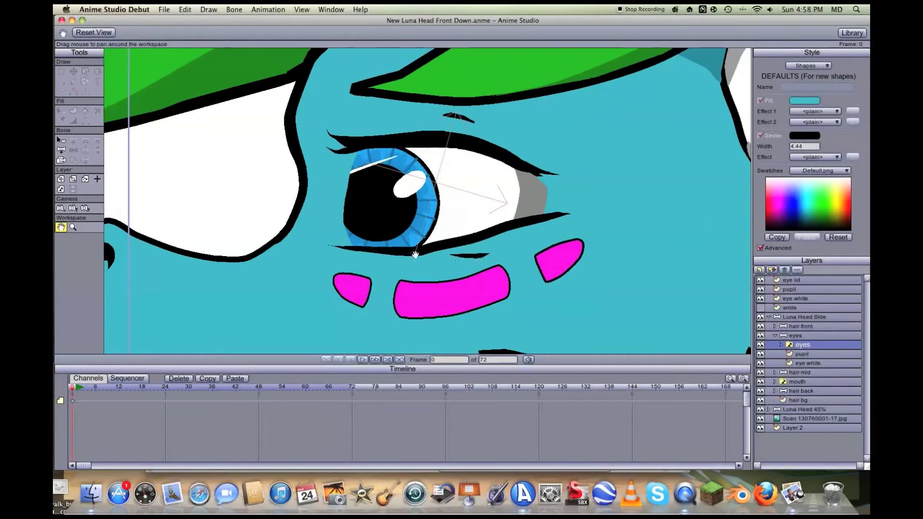
Step: Compare the side head's sad open eye with the coloured eye on the downward-facing front head, collapsing the Luna Head Side group
{"action": "scroll", "coordinate": [414, 255], "scroll_direction": "down", "scroll_amount": 5}
{"action": "scroll", "coordinate": [401, 254], "scroll_direction": "up", "scroll_amount": 2}
{"action": "scroll", "coordinate": [399, 254], "scroll_direction": "up", "scroll_amount": 3}
{"action": "scroll", "coordinate": [399, 254], "scroll_direction": "left", "scroll_amount": 5}
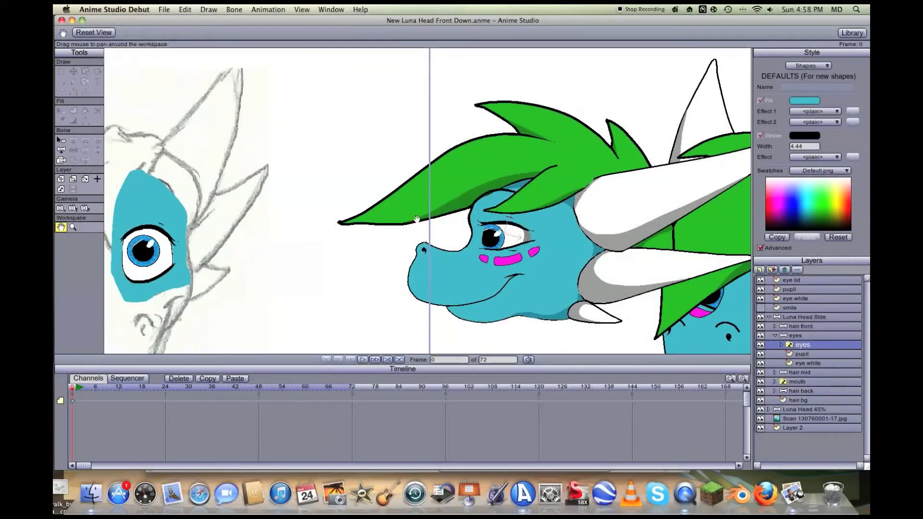
{"action": "scroll", "coordinate": [376, 212], "scroll_direction": "left", "scroll_amount": 8}
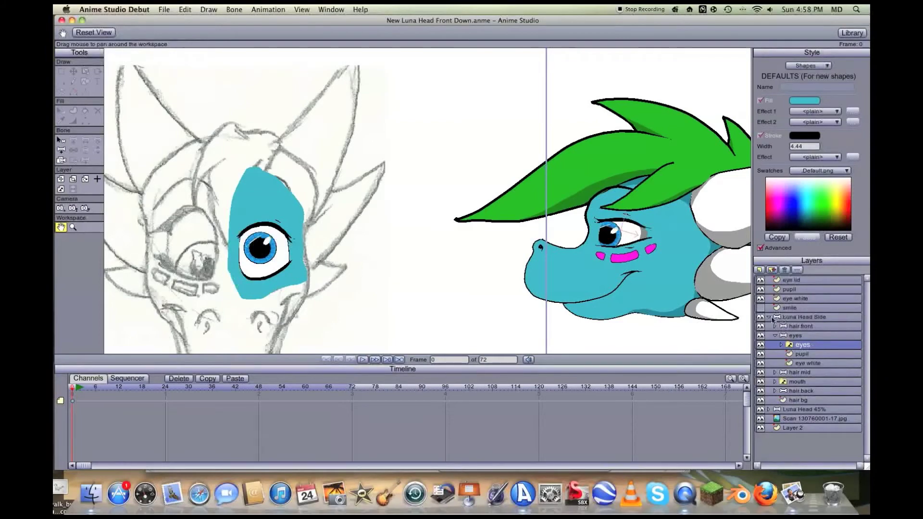
{"action": "left_click", "coordinate": [769, 318]}
{"action": "mouse_move", "coordinate": [528, 266]}
{"action": "left_mouse_down"}
{"action": "mouse_move", "coordinate": [317, 266]}
{"action": "mouse_move", "coordinate": [630, 270]}
{"action": "left_mouse_up"}
{"action": "mouse_move", "coordinate": [426, 265]}
{"action": "left_mouse_down"}
{"action": "mouse_move", "coordinate": [304, 239]}
{"action": "mouse_move", "coordinate": [204, 250]}
{"action": "left_mouse_up"}
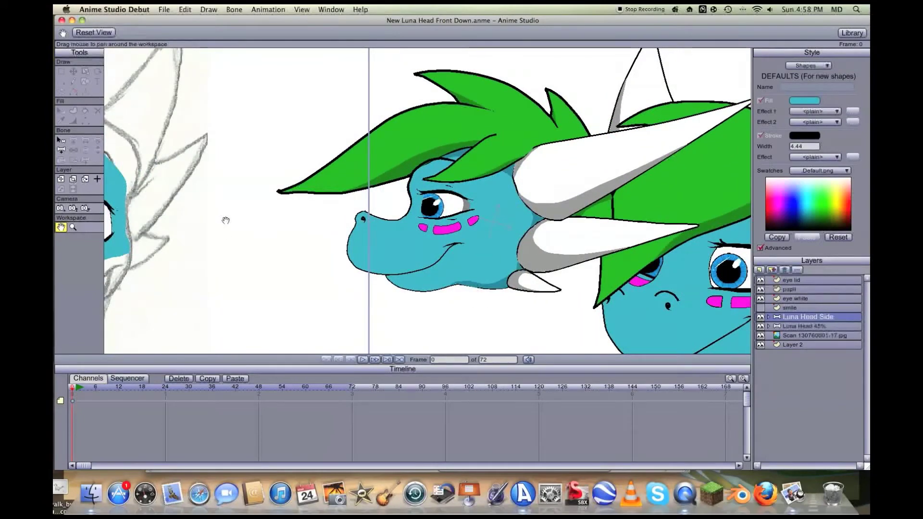
{"action": "scroll", "coordinate": [354, 233], "scroll_direction": "down", "scroll_amount": 2}
{"action": "left_click_drag", "start_coordinate": [349, 236], "coordinate": [556, 243]}
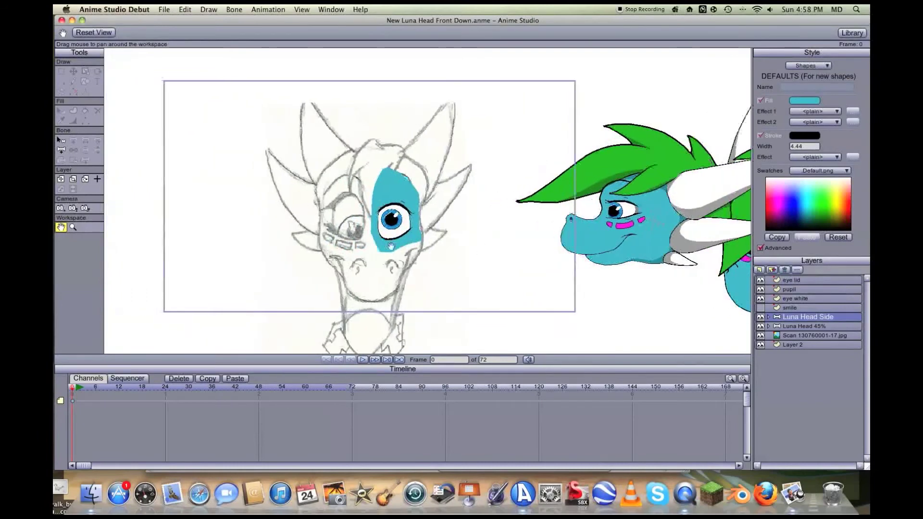
{"action": "left_click_drag", "start_coordinate": [391, 246], "coordinate": [421, 246]}
{"action": "scroll", "coordinate": [471, 222], "scroll_direction": "up", "scroll_amount": 2}
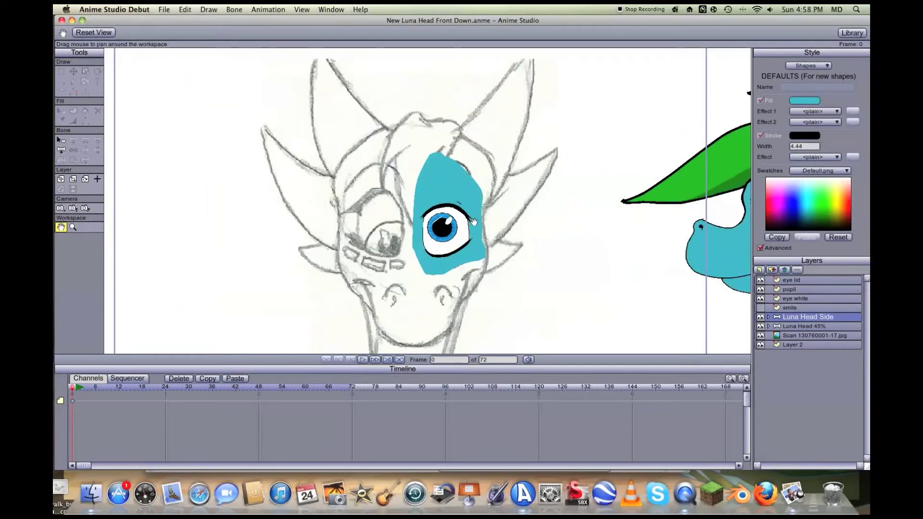
{"action": "scroll", "coordinate": [474, 221], "scroll_direction": "up", "scroll_amount": 4}
{"action": "left_click_drag", "start_coordinate": [474, 221], "coordinate": [407, 120]}
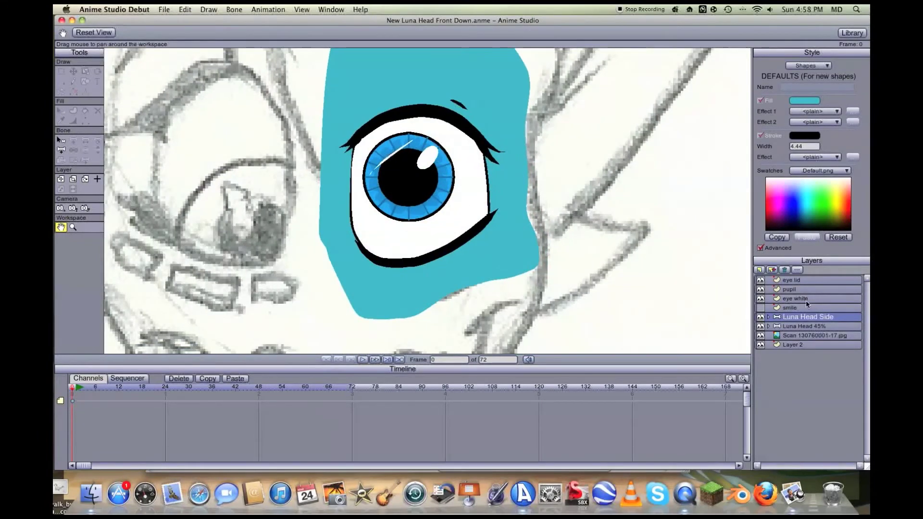
Step: On the eye lid layer, draw a short crease below the lower lid's outer end, taper its ends and thin its middle to about 1.26
{"action": "left_click", "coordinate": [799, 280]}
{"action": "scroll", "coordinate": [608, 281], "scroll_direction": "up", "scroll_amount": 2}
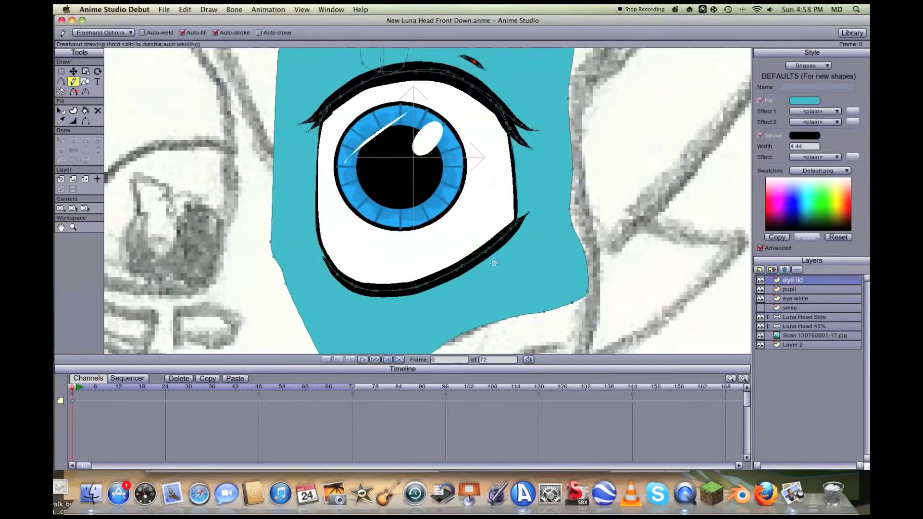
{"action": "left_click_drag", "start_coordinate": [493, 267], "coordinate": [519, 245]}
{"action": "key", "text": "w"}
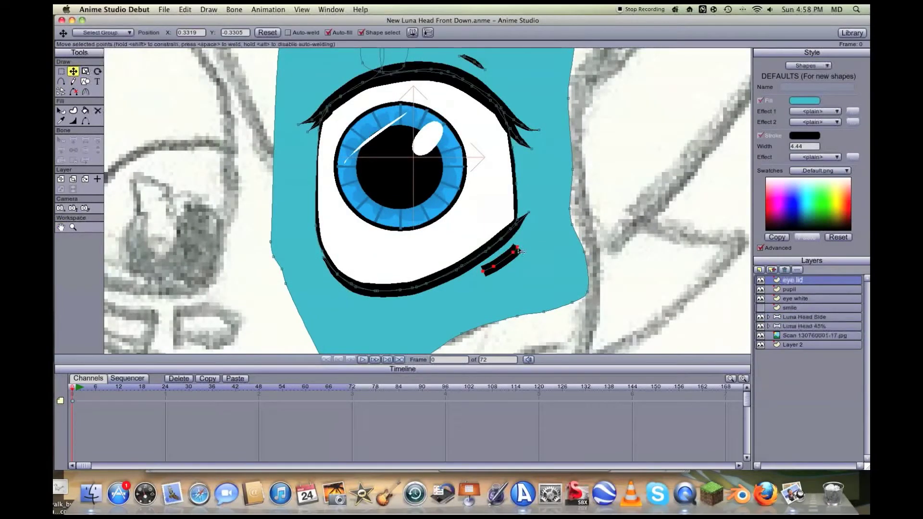
{"action": "left_click_drag", "start_coordinate": [482, 271], "coordinate": [448, 273]}
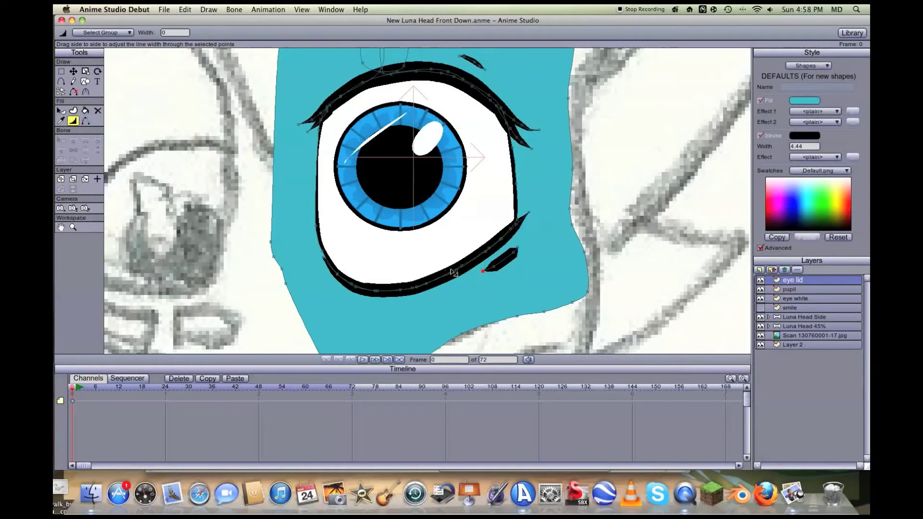
{"action": "key", "text": "a"}
{"action": "key", "text": "w"}
{"action": "left_click_drag", "start_coordinate": [513, 255], "coordinate": [500, 261]}
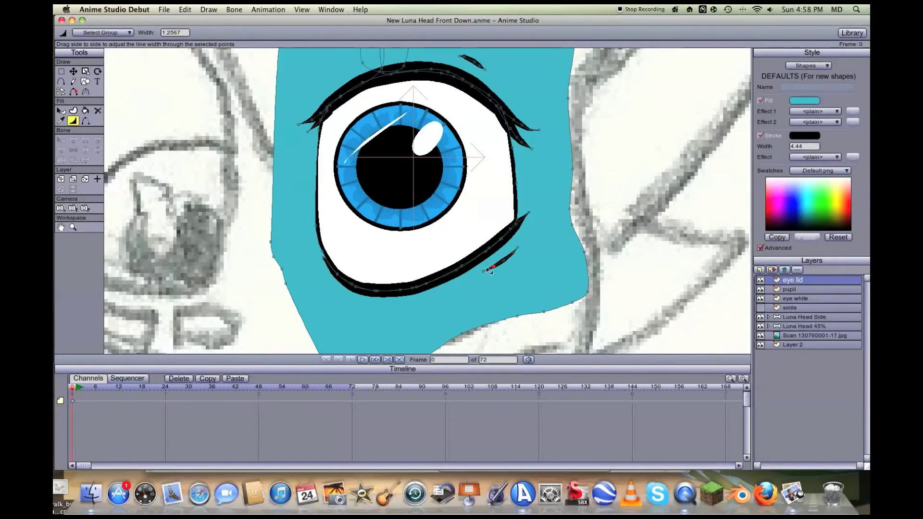
Step: Move the new lower crease slightly closer to the outer part of the lower lid, then deselect it
{"action": "key", "text": "t"}
{"action": "left_click_drag", "start_coordinate": [498, 272], "coordinate": [490, 255]}
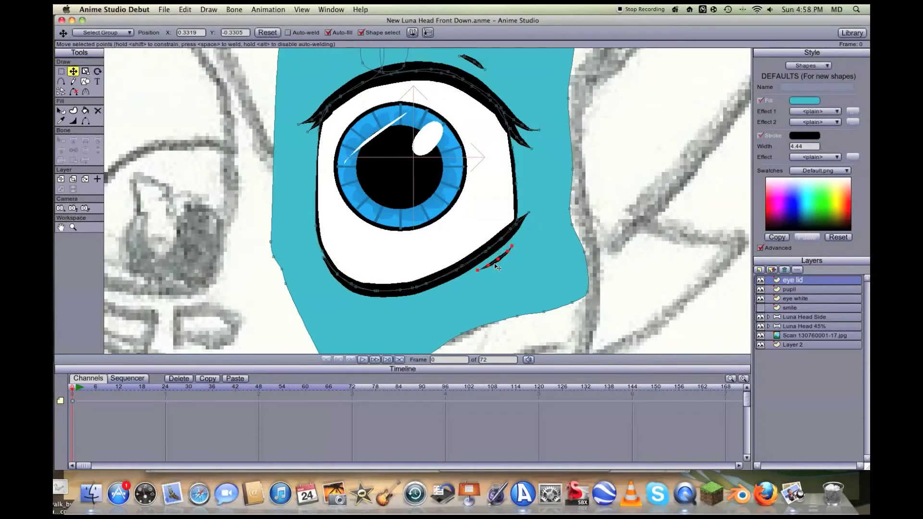
{"action": "left_click_drag", "start_coordinate": [491, 254], "coordinate": [497, 270]}
{"action": "left_click", "coordinate": [624, 270]}
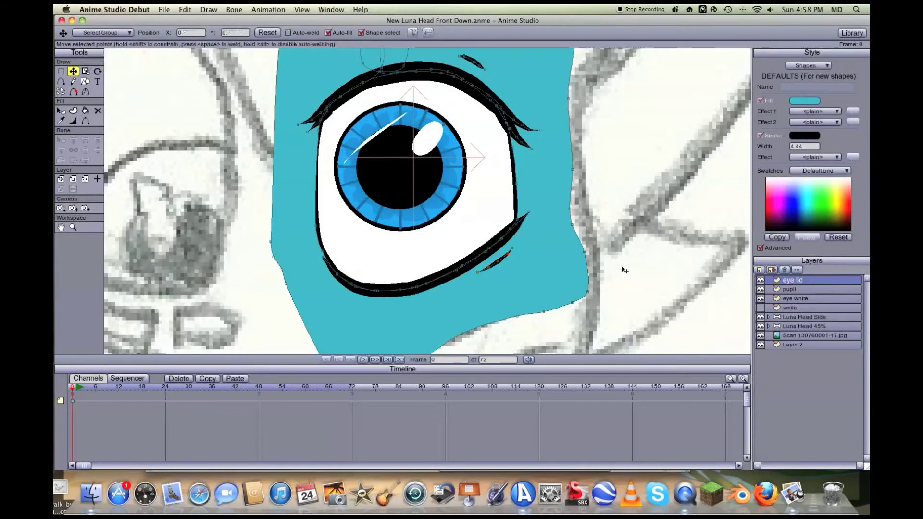
Step: Draw a short freehand crease just outside the inner corner of the lower lid
{"action": "left_click", "coordinate": [60, 227]}
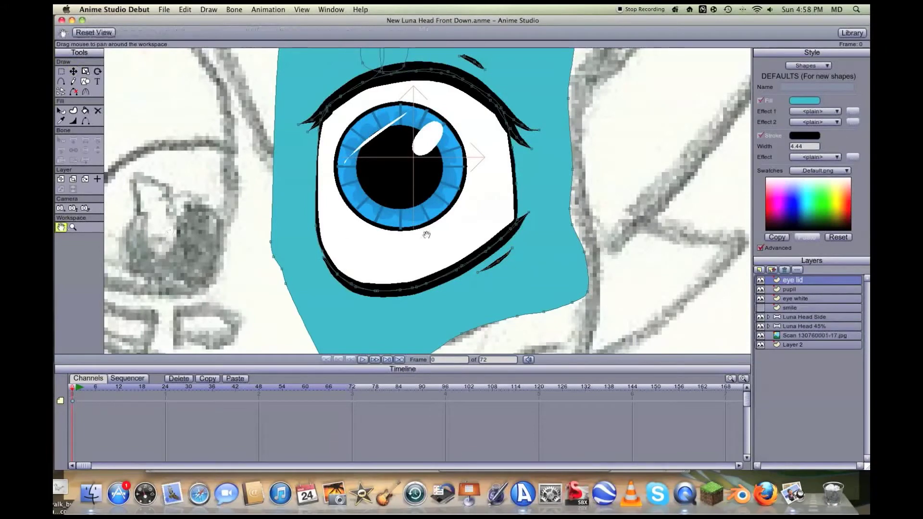
{"action": "left_click_drag", "start_coordinate": [426, 235], "coordinate": [451, 250]}
{"action": "scroll", "coordinate": [451, 250], "scroll_direction": "down", "scroll_amount": 5}
{"action": "scroll", "coordinate": [407, 278], "scroll_direction": "up", "scroll_amount": 5}
{"action": "left_click_drag", "start_coordinate": [407, 279], "coordinate": [412, 201]}
{"action": "scroll", "coordinate": [367, 243], "scroll_direction": "up", "scroll_amount": 1}
{"action": "scroll", "coordinate": [366, 241], "scroll_direction": "up", "scroll_amount": 2}
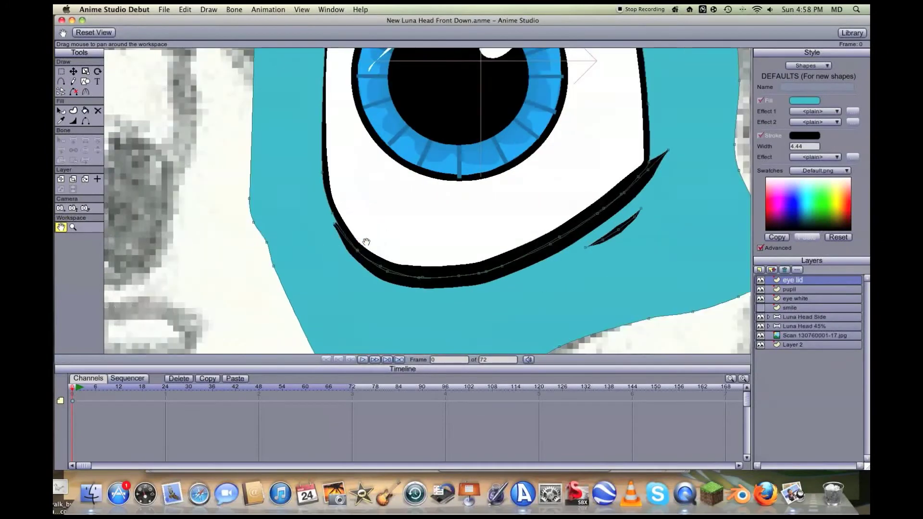
{"action": "key", "text": "f"}
{"action": "mouse_move", "coordinate": [326, 212]}
{"action": "left_mouse_down"}
{"action": "mouse_move", "coordinate": [339, 251]}
{"action": "mouse_move", "coordinate": [323, 262]}
{"action": "left_mouse_up"}
Step: Taper the ends of the inner-corner crease to points and thin its middle
{"action": "key", "text": "w"}
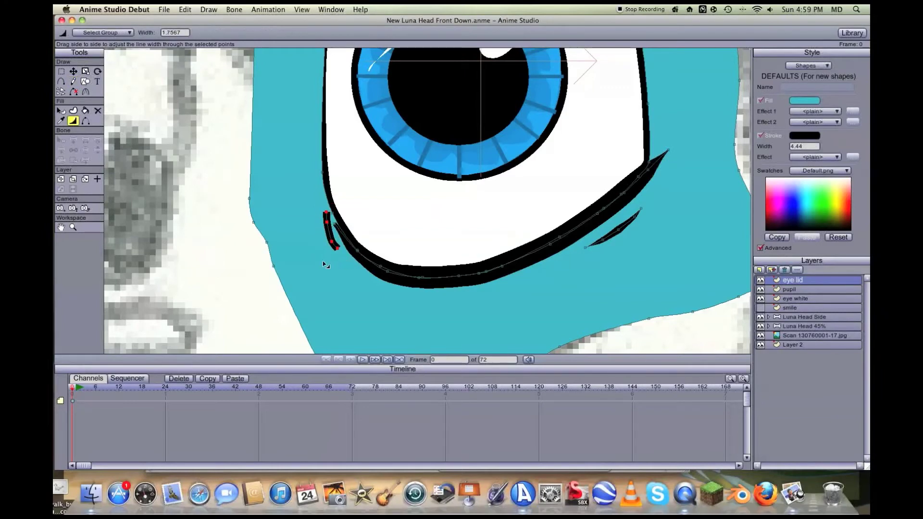
{"action": "key", "text": "t"}
{"action": "left_click", "coordinate": [338, 248]}
{"action": "key", "text": "w"}
{"action": "left_click_drag", "start_coordinate": [339, 251], "coordinate": [322, 236]}
{"action": "key", "text": "t"}
{"action": "key", "text": "w"}
{"action": "left_click_drag", "start_coordinate": [332, 242], "coordinate": [337, 220]}
Step: Tuck the inner and outer lower creases into the thick line of the lower lid
{"action": "key", "text": "t"}
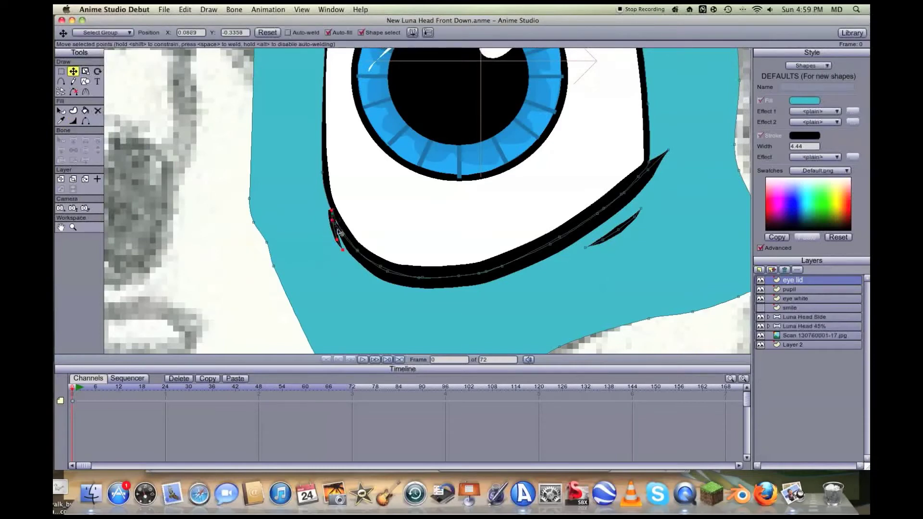
{"action": "scroll", "coordinate": [337, 220], "scroll_direction": "down", "scroll_amount": 5}
{"action": "scroll", "coordinate": [340, 233], "scroll_direction": "up", "scroll_amount": 7}
{"action": "left_click_drag", "start_coordinate": [280, 255], "coordinate": [280, 231]}
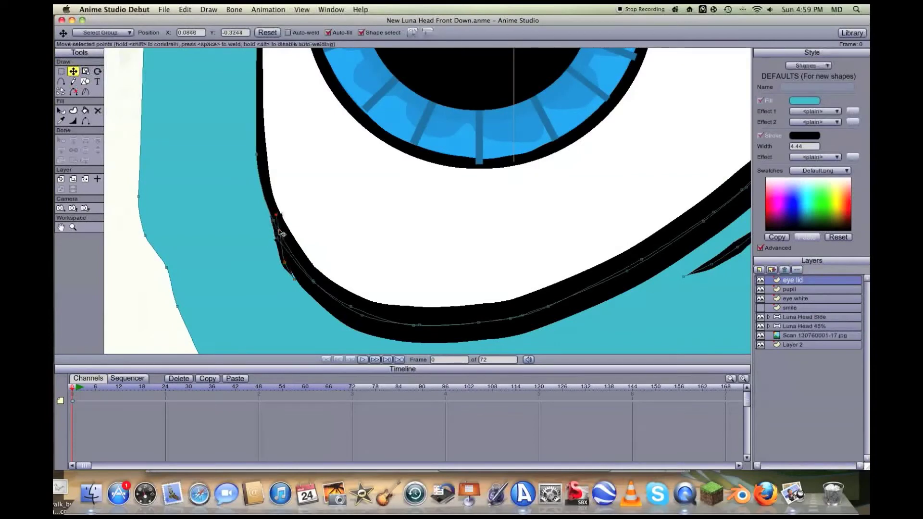
{"action": "left_click_drag", "start_coordinate": [287, 263], "coordinate": [302, 275]}
{"action": "left_click_drag", "start_coordinate": [747, 216], "coordinate": [673, 278]}
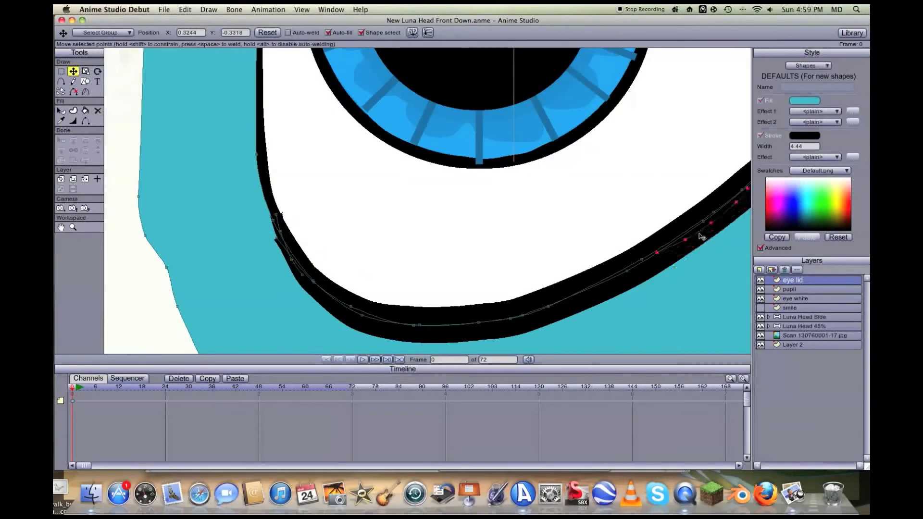
{"action": "scroll", "coordinate": [690, 242], "scroll_direction": "down", "scroll_amount": 5}
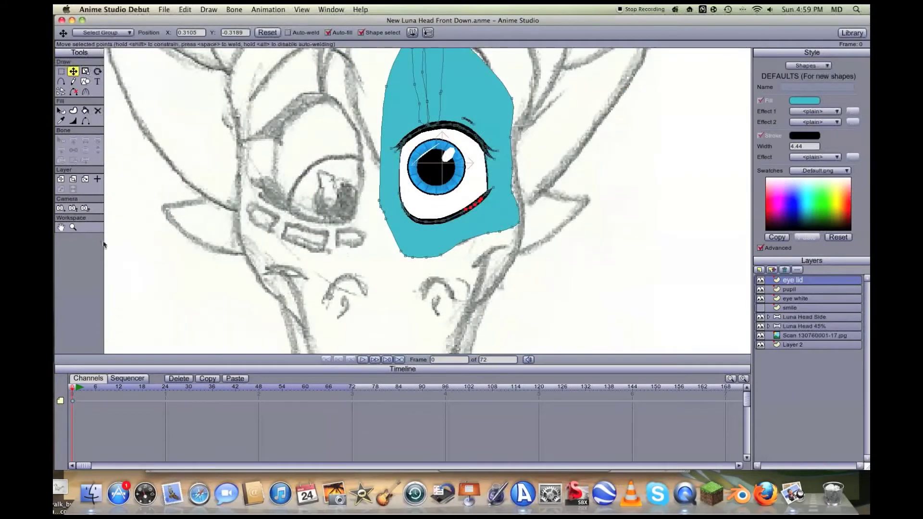
Step: Tuck the short crease above the eye into the thick upper lid line
{"action": "left_click", "coordinate": [61, 228]}
{"action": "scroll", "coordinate": [478, 226], "scroll_direction": "up", "scroll_amount": 6}
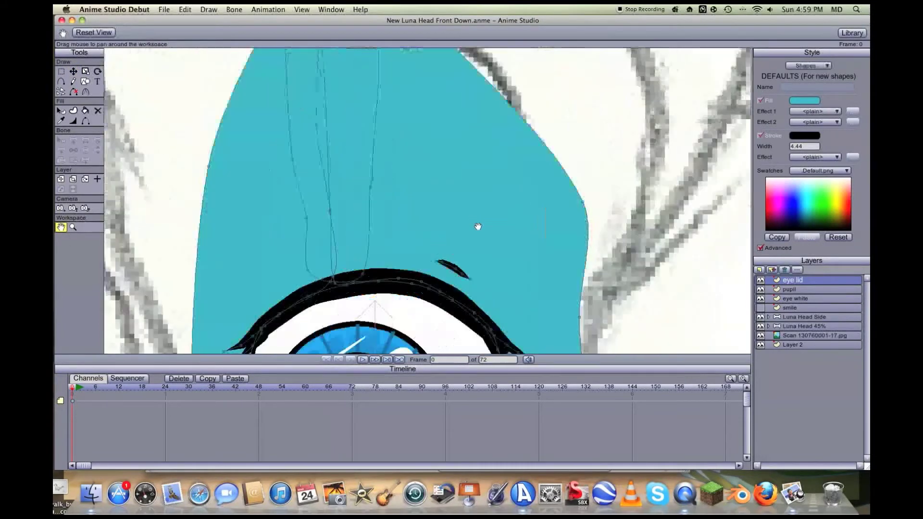
{"action": "key", "text": "t"}
{"action": "left_click", "coordinate": [628, 295]}
{"action": "scroll", "coordinate": [561, 261], "scroll_direction": "down", "scroll_amount": 6}
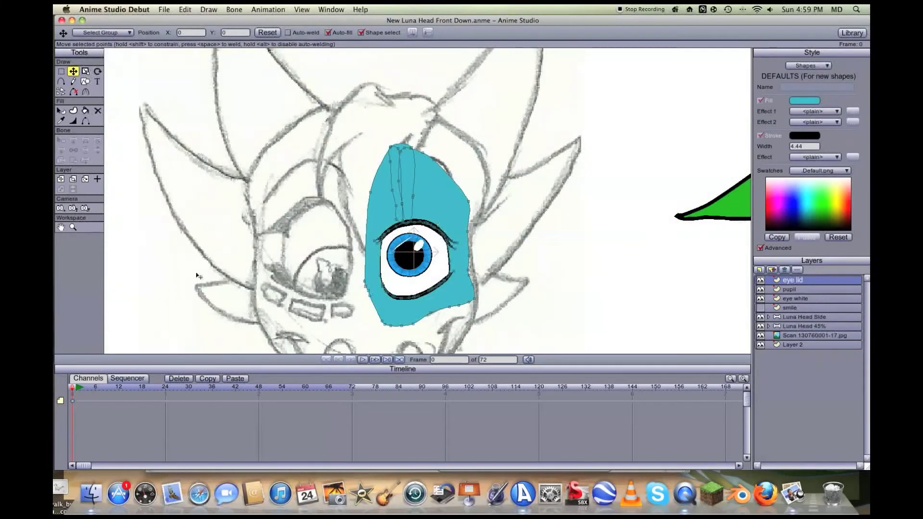
Step: Switch the side head's eyes to the eye open angry version
{"action": "left_click", "coordinate": [60, 227]}
{"action": "scroll", "coordinate": [283, 199], "scroll_direction": "right", "scroll_amount": 10}
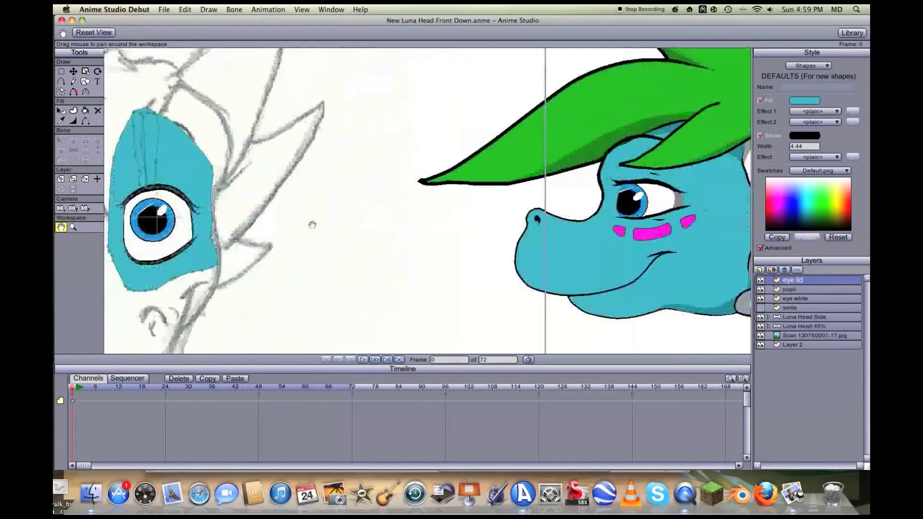
{"action": "scroll", "coordinate": [252, 225], "scroll_direction": "right", "scroll_amount": 15}
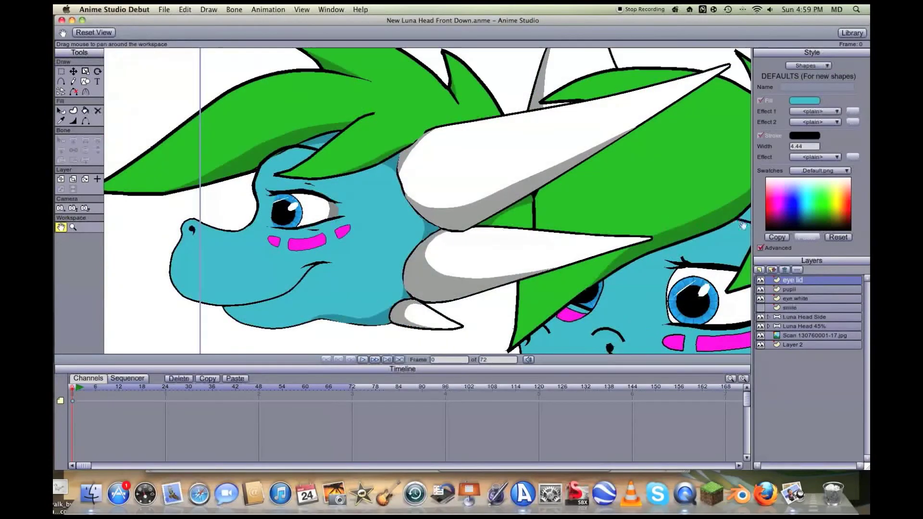
{"action": "scroll", "coordinate": [421, 200], "scroll_direction": "right", "scroll_amount": 8}
{"action": "scroll", "coordinate": [539, 224], "scroll_direction": "left", "scroll_amount": 8}
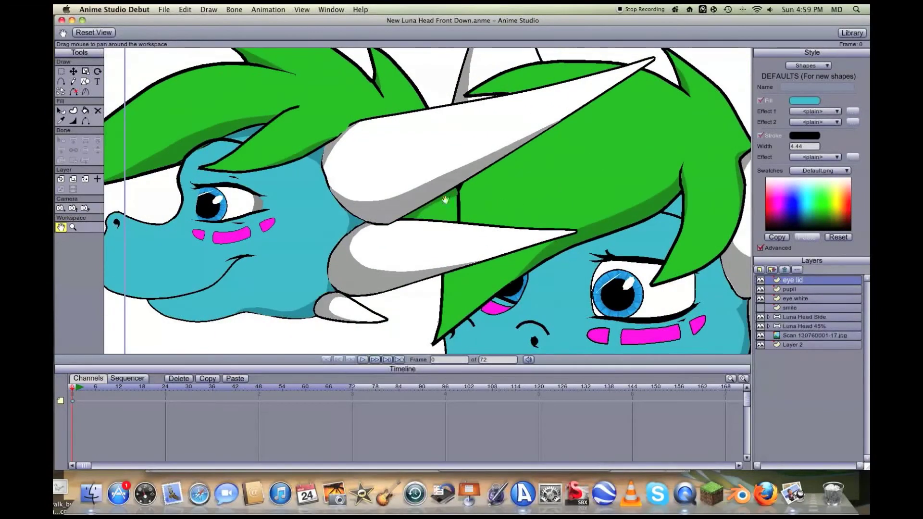
{"action": "scroll", "coordinate": [502, 207], "scroll_direction": "down", "scroll_amount": 2}
{"action": "scroll", "coordinate": [502, 207], "scroll_direction": "left", "scroll_amount": 1}
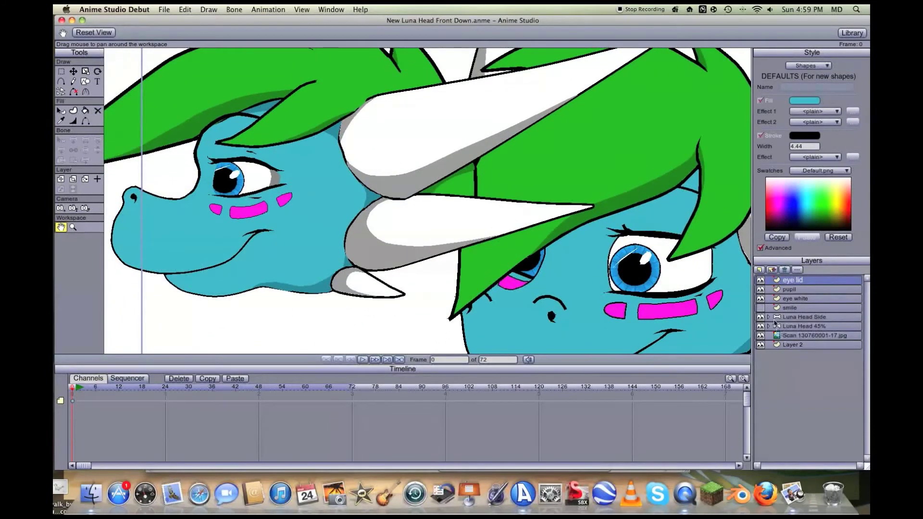
{"action": "left_click", "coordinate": [769, 317]}
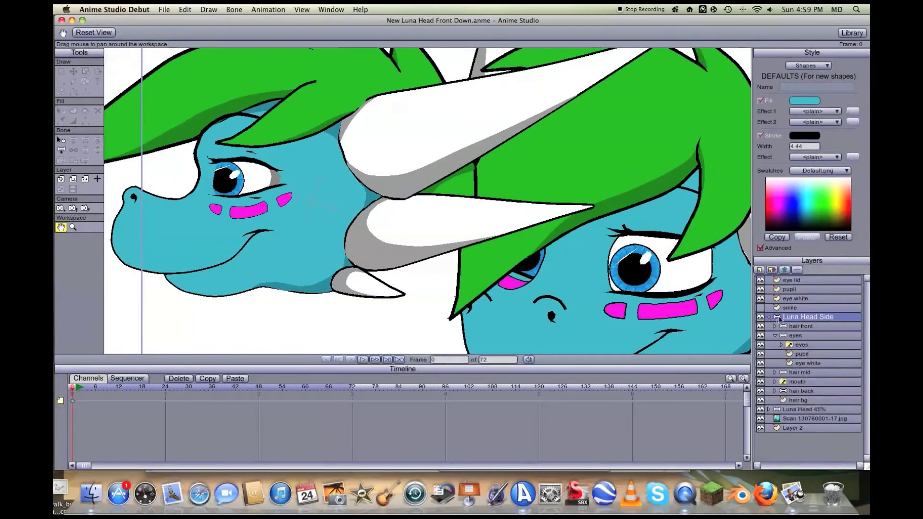
{"action": "right_click", "coordinate": [810, 345]}
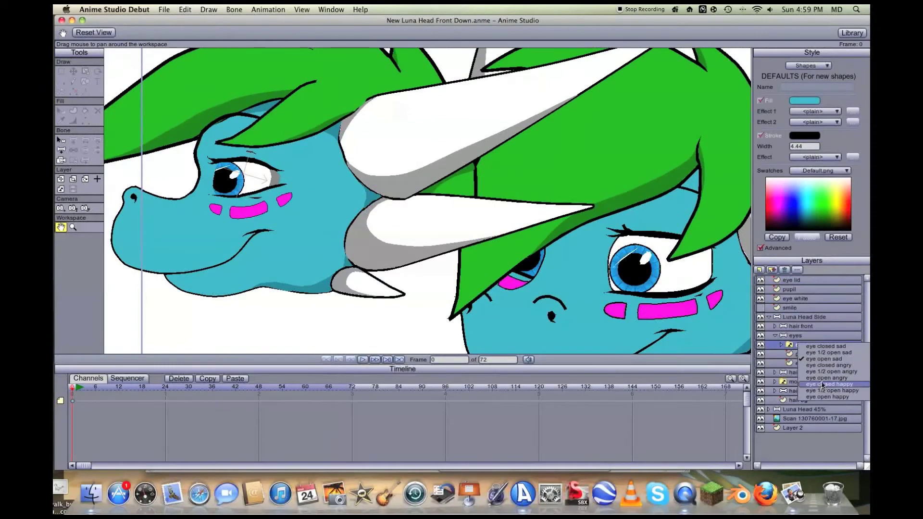
{"action": "left_click", "coordinate": [823, 378]}
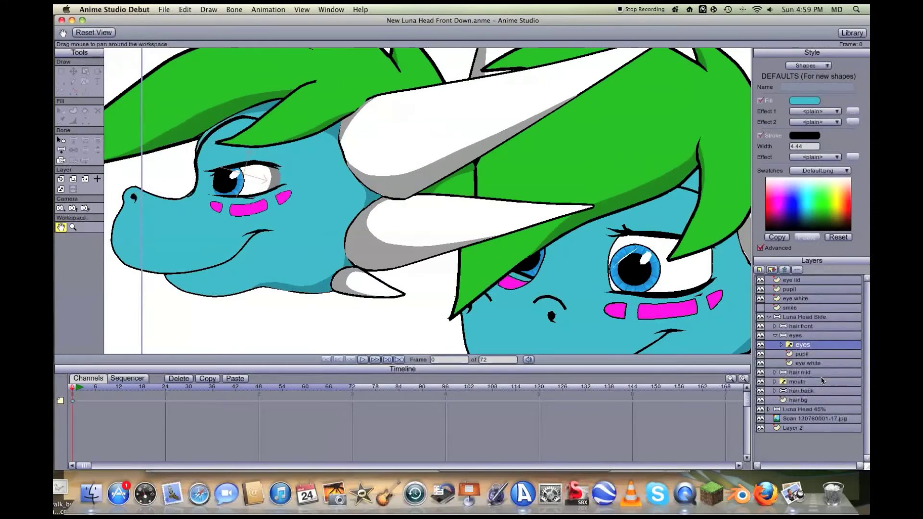
Step: Switch the right and left eyes of the Luna Head 45% group to their angry open versions
{"action": "left_click", "coordinate": [769, 317]}
{"action": "left_click", "coordinate": [769, 326]}
{"action": "left_click", "coordinate": [775, 344]}
{"action": "right_click", "coordinate": [806, 355]}
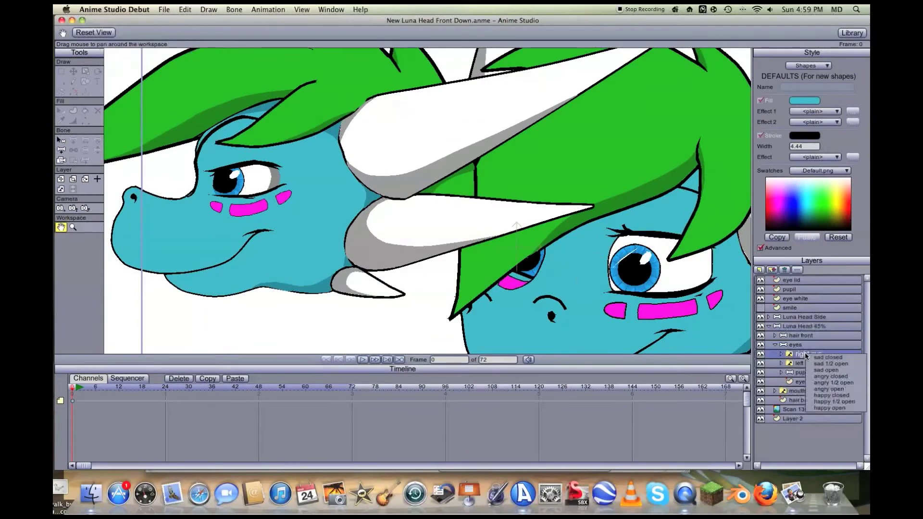
{"action": "left_click", "coordinate": [844, 394]}
{"action": "right_click", "coordinate": [802, 363]}
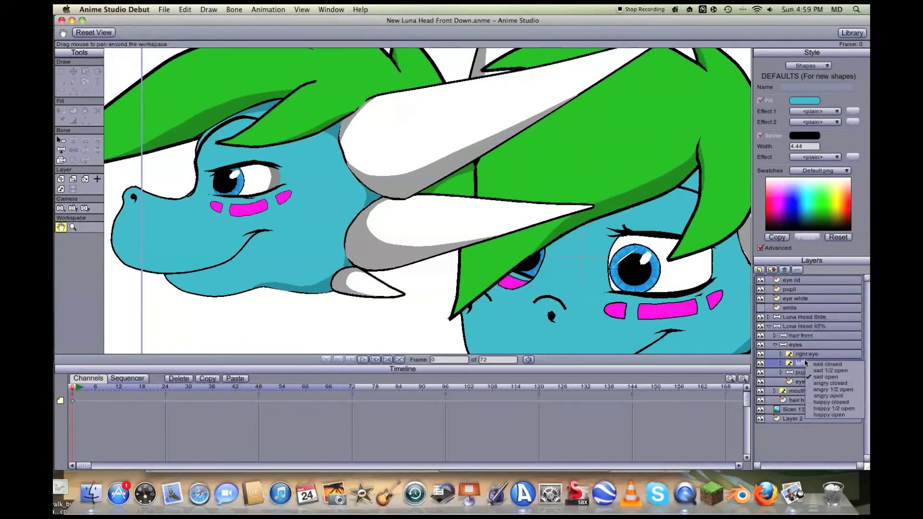
{"action": "left_click", "coordinate": [826, 395]}
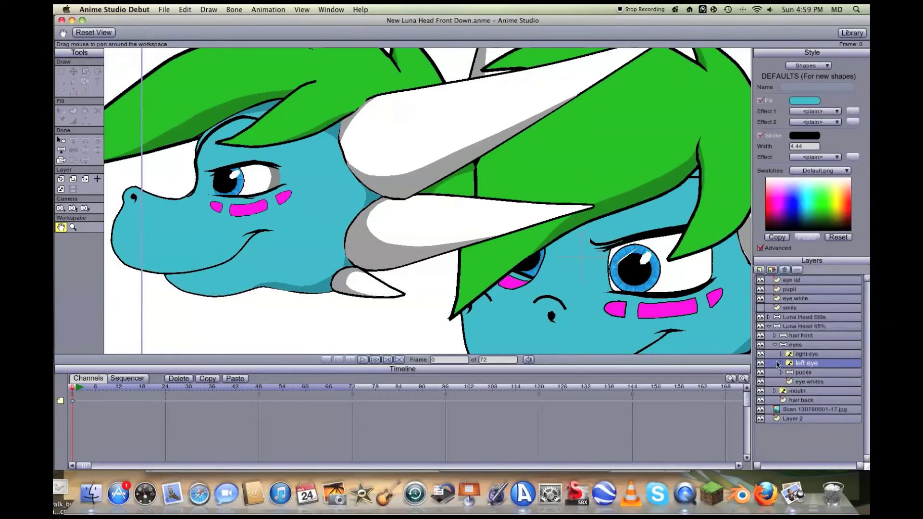
Step: Hide the 45% head's front hair and the whole side head, and examine the lid creases of the angry eyes
{"action": "left_click", "coordinate": [760, 335]}
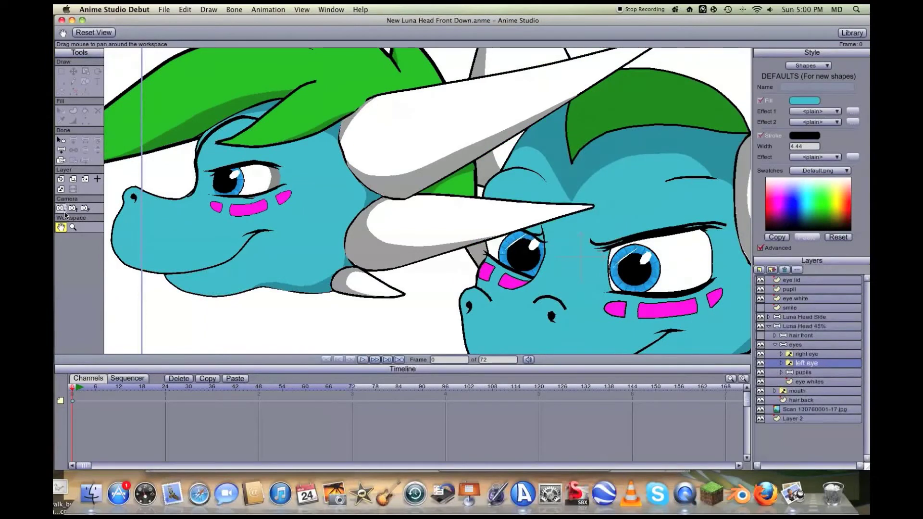
{"action": "left_click_drag", "start_coordinate": [625, 216], "coordinate": [396, 200]}
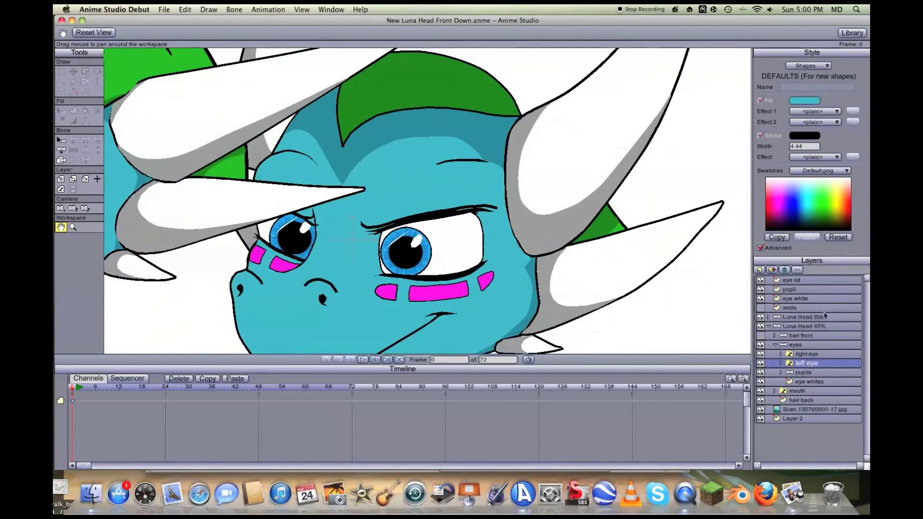
{"action": "left_click", "coordinate": [760, 317]}
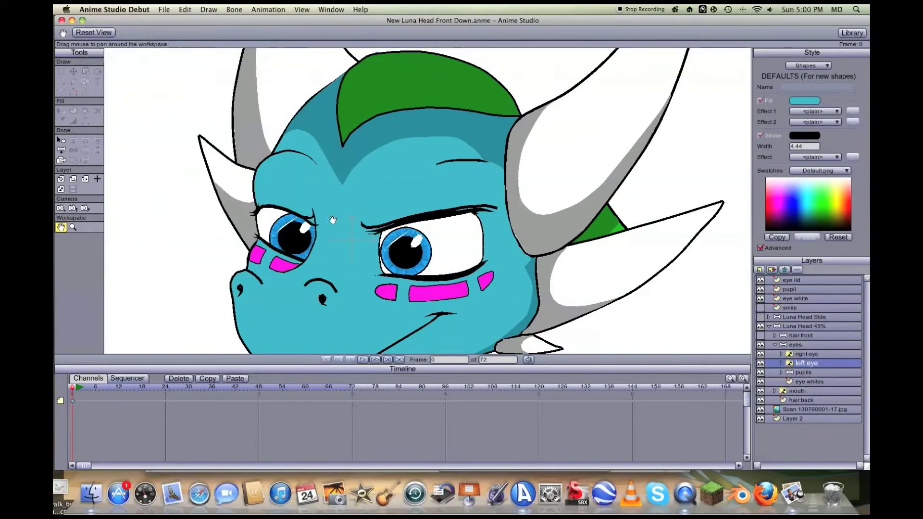
{"action": "left_click_drag", "start_coordinate": [247, 225], "coordinate": [271, 184]}
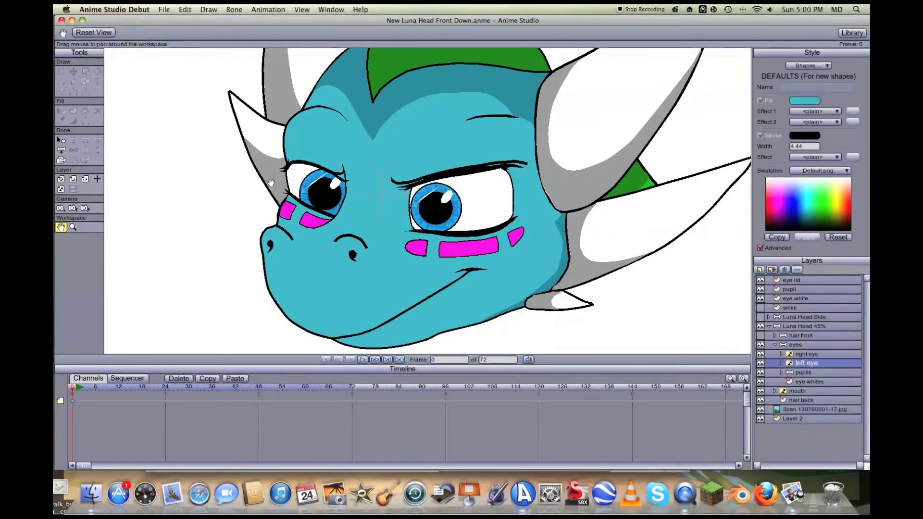
{"action": "scroll", "coordinate": [271, 183], "scroll_direction": "up", "scroll_amount": 4}
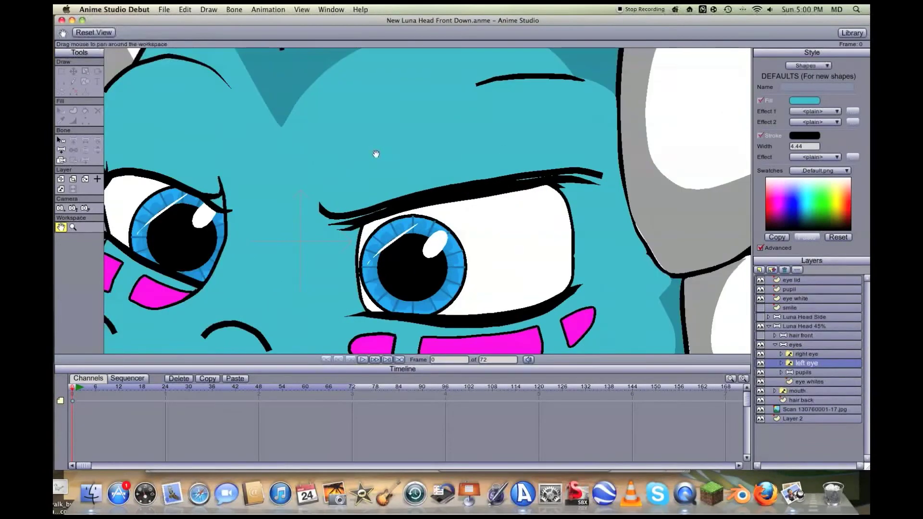
{"action": "scroll", "coordinate": [377, 153], "scroll_direction": "down", "scroll_amount": 5}
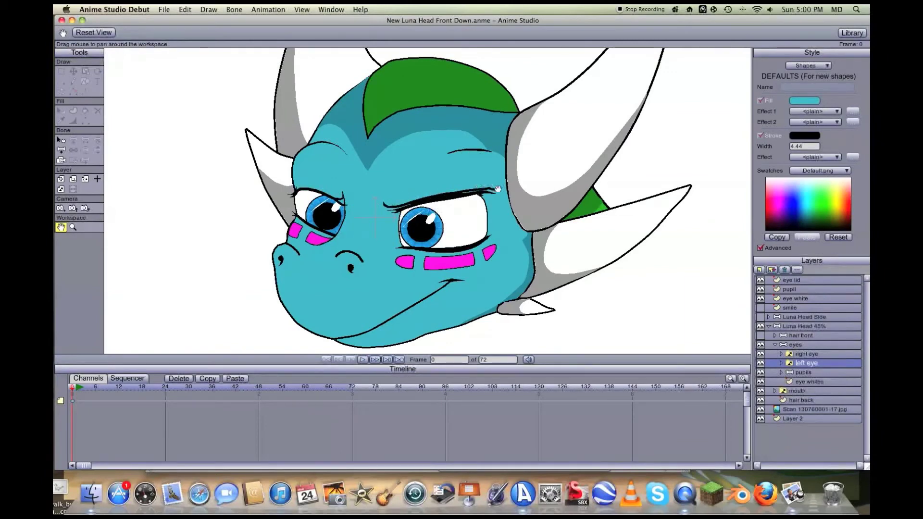
Step: Compare the 45% head's left eye in its happy open and angry open versions, ending on happy open
{"action": "left_click", "coordinate": [806, 365]}
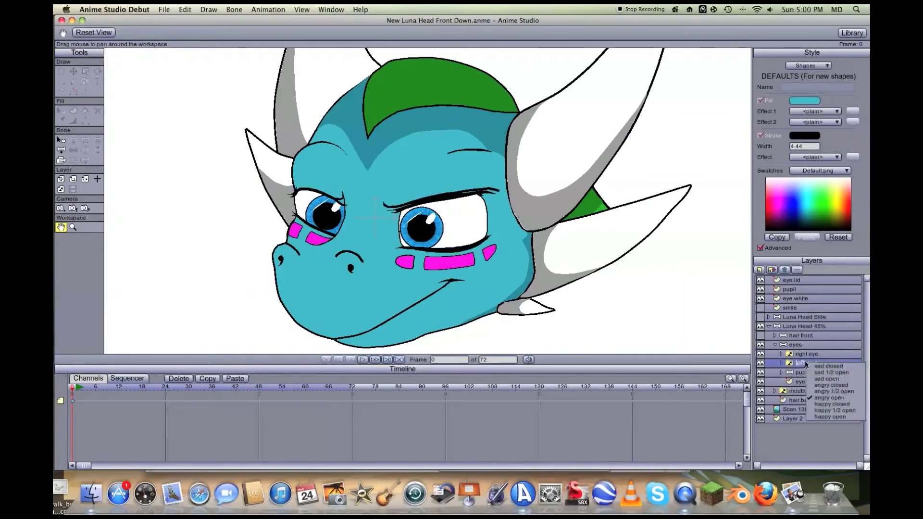
{"action": "left_click", "coordinate": [830, 417]}
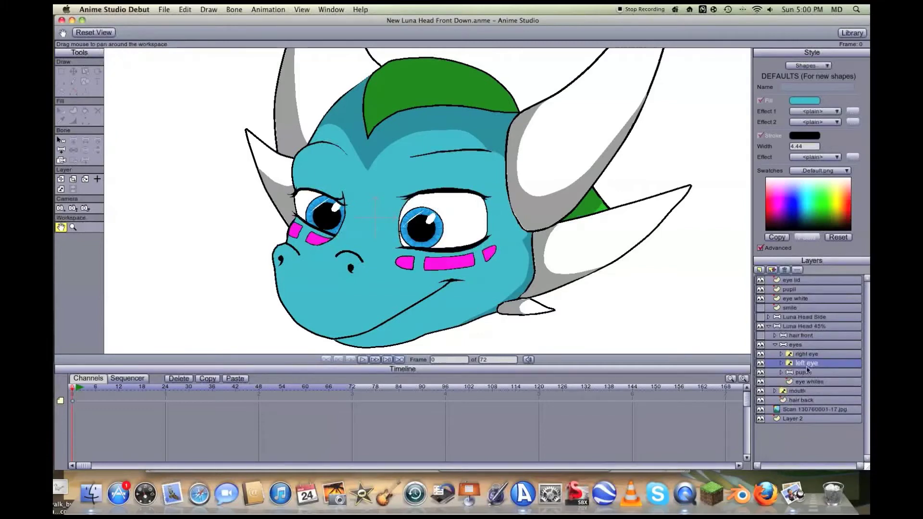
{"action": "left_click", "coordinate": [808, 368]}
{"action": "left_click", "coordinate": [827, 398]}
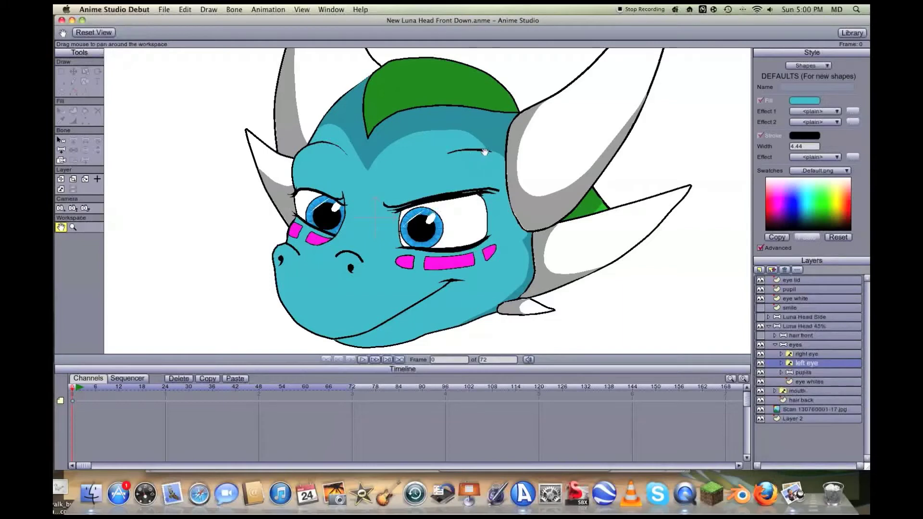
{"action": "right_click", "coordinate": [834, 366]}
{"action": "left_click", "coordinate": [840, 416]}
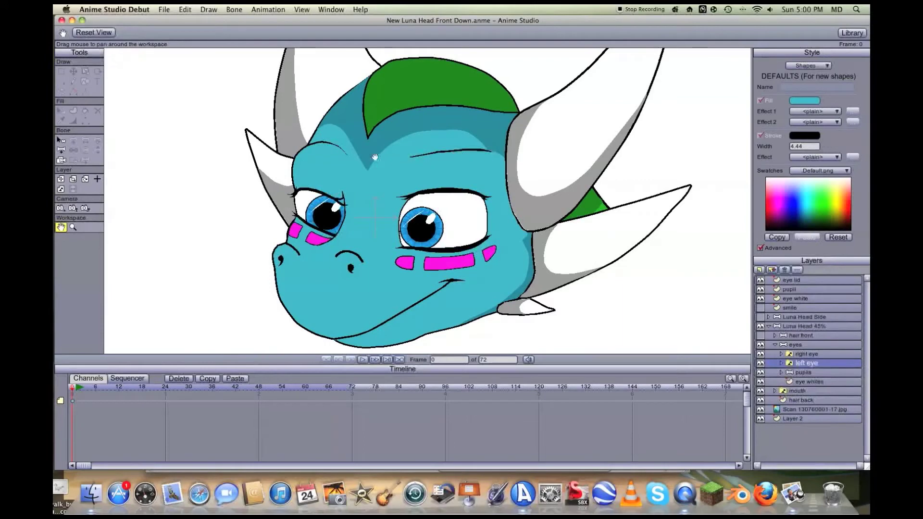
Step: Draw a freehand arched crease just above the thick upper lid line of the front head, on the eye lid layer
{"action": "left_click_drag", "start_coordinate": [295, 234], "coordinate": [529, 218]}
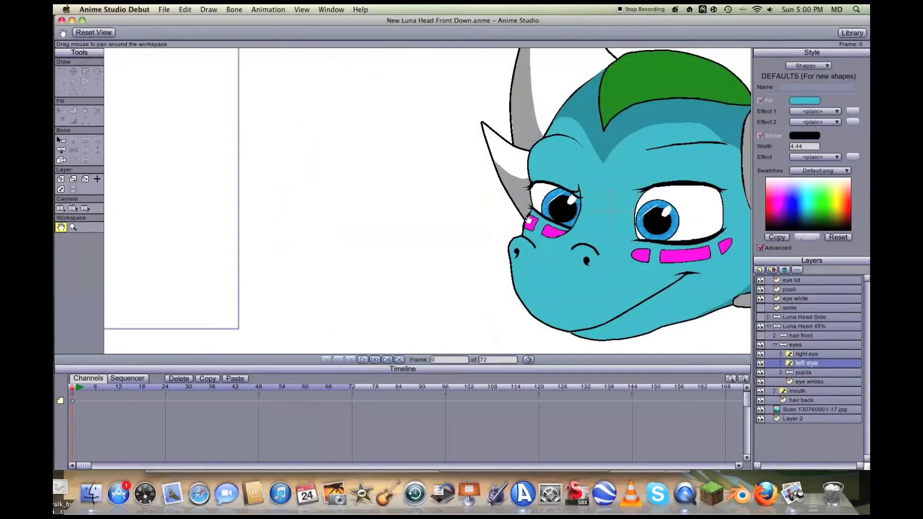
{"action": "left_click_drag", "start_coordinate": [311, 218], "coordinate": [640, 217]}
{"action": "mouse_move", "coordinate": [175, 171]}
{"action": "left_mouse_down"}
{"action": "mouse_move", "coordinate": [429, 199]}
{"action": "mouse_move", "coordinate": [444, 216]}
{"action": "left_mouse_up"}
{"action": "scroll", "coordinate": [444, 215], "scroll_direction": "up", "scroll_amount": 5}
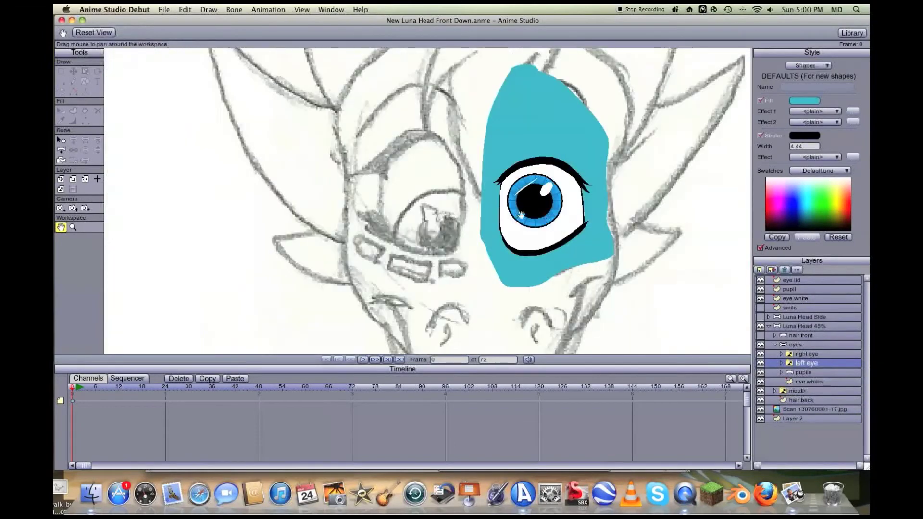
{"action": "left_click", "coordinate": [769, 327]}
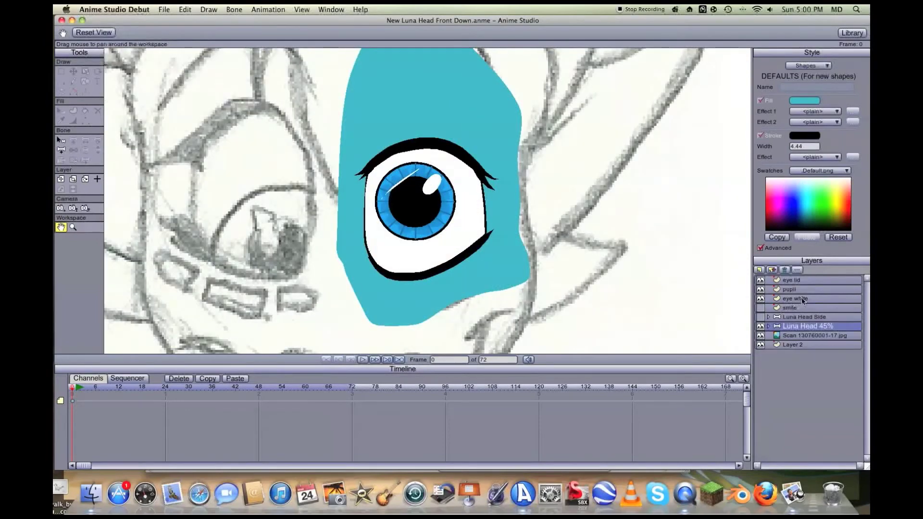
{"action": "left_click", "coordinate": [798, 281]}
{"action": "scroll", "coordinate": [588, 255], "scroll_direction": "up", "scroll_amount": 2}
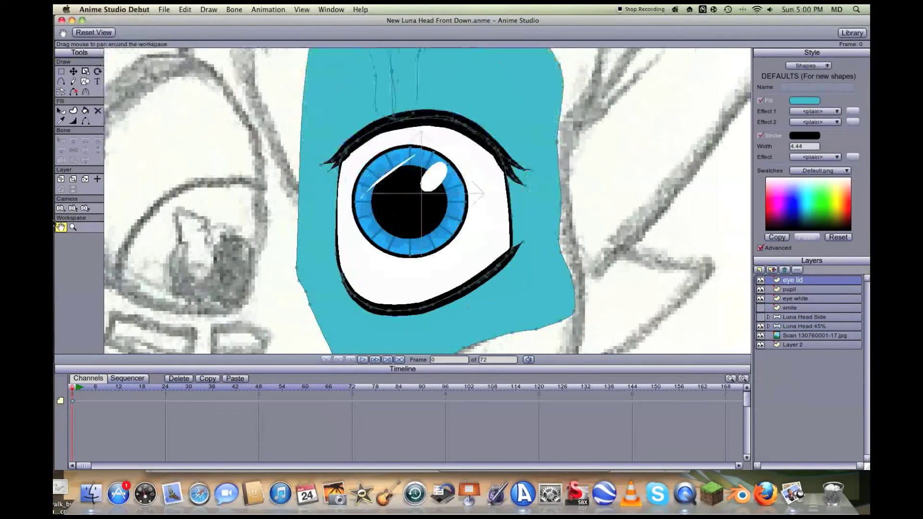
{"action": "left_click_drag", "start_coordinate": [313, 193], "coordinate": [264, 323]}
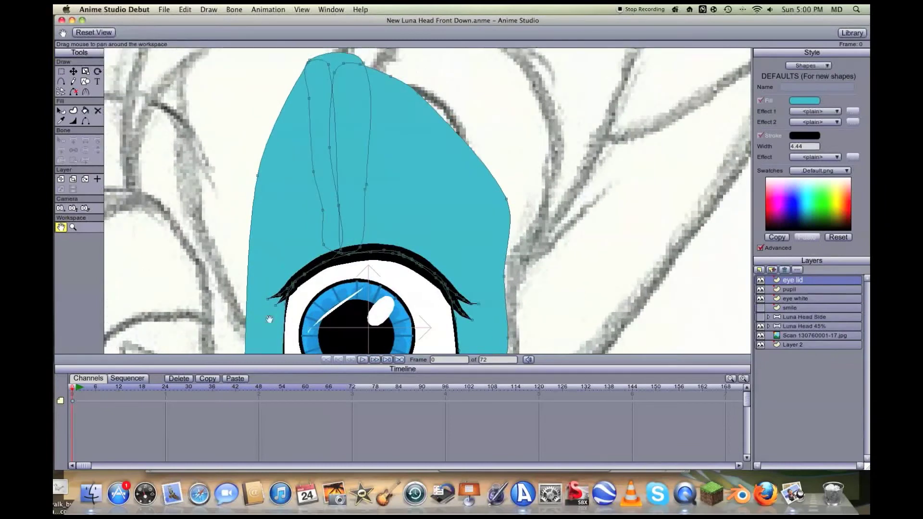
{"action": "key", "text": "f"}
{"action": "mouse_move", "coordinate": [288, 265]}
{"action": "left_mouse_down"}
{"action": "mouse_move", "coordinate": [346, 241]}
{"action": "mouse_move", "coordinate": [384, 237]}
{"action": "mouse_move", "coordinate": [419, 245]}
{"action": "mouse_move", "coordinate": [454, 277]}
{"action": "left_mouse_up"}
Step: Taper the ends of the new arched crease to points and tuck it into the thick upper lid line
{"action": "key", "text": "w"}
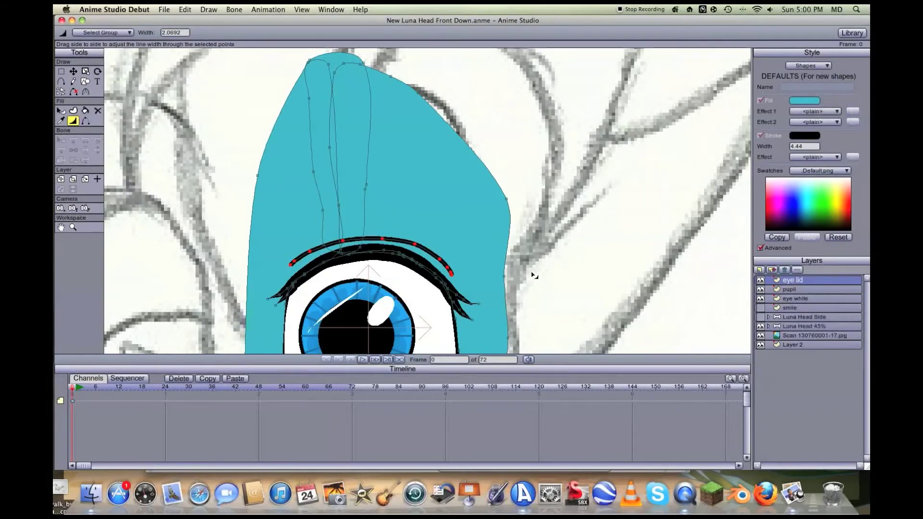
{"action": "left_click_drag", "start_coordinate": [290, 267], "coordinate": [275, 265]}
{"action": "left_click", "coordinate": [293, 262]}
{"action": "left_click", "coordinate": [447, 267]}
{"action": "key", "text": "t"}
{"action": "left_click_drag", "start_coordinate": [425, 251], "coordinate": [423, 268]}
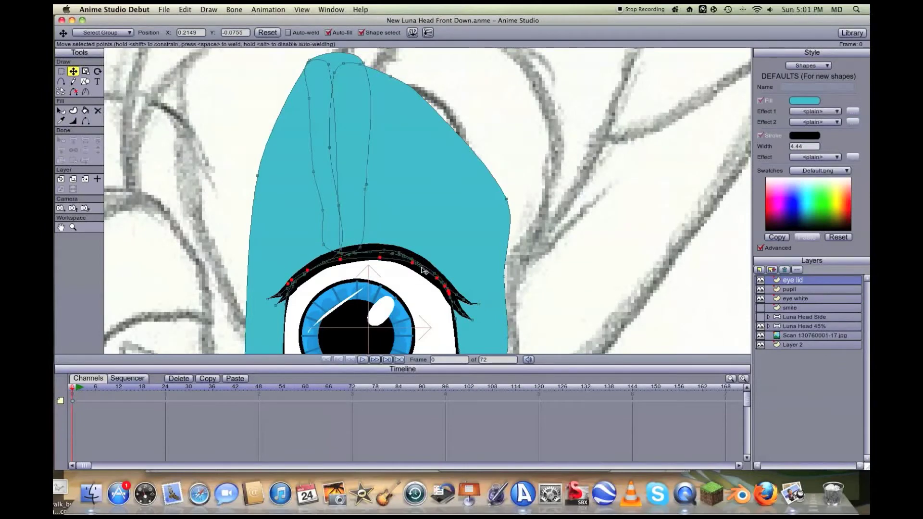
{"action": "left_click", "coordinate": [568, 272]}
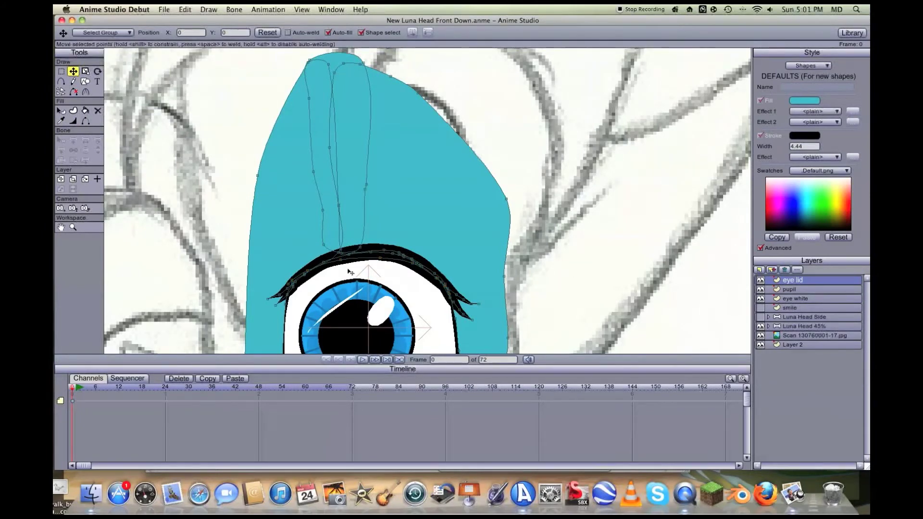
Step: Hide the eye lid layer to see the sketch, draw a freehand brow line above the upper lid, and show the layer again
{"action": "left_click", "coordinate": [61, 227]}
{"action": "left_click_drag", "start_coordinate": [348, 224], "coordinate": [344, 254]}
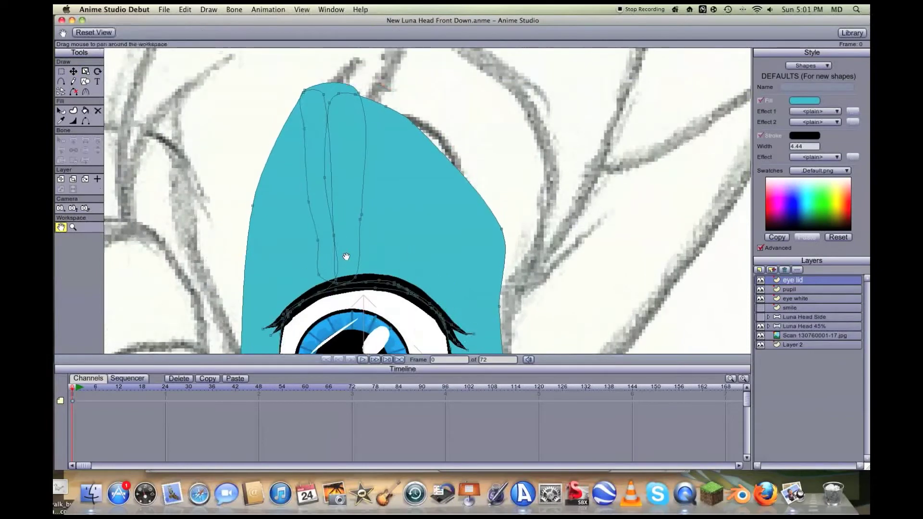
{"action": "left_click", "coordinate": [761, 280]}
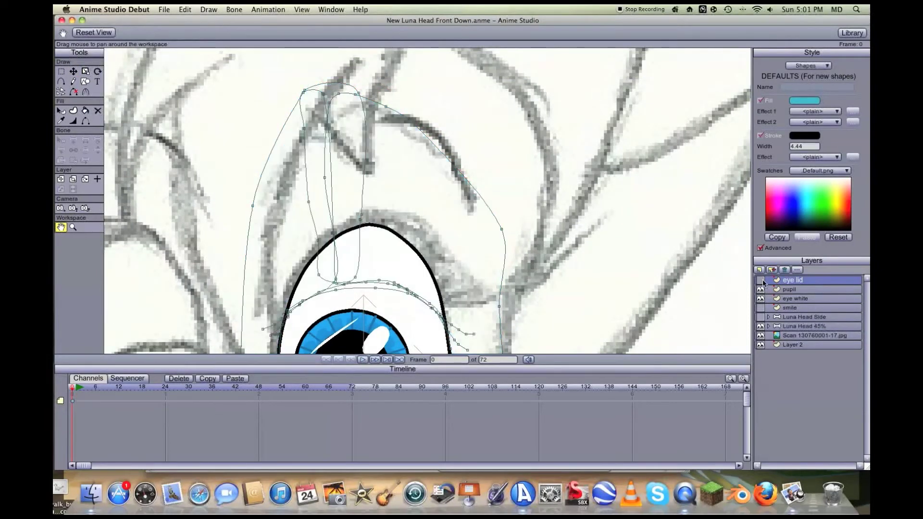
{"action": "key", "text": "f"}
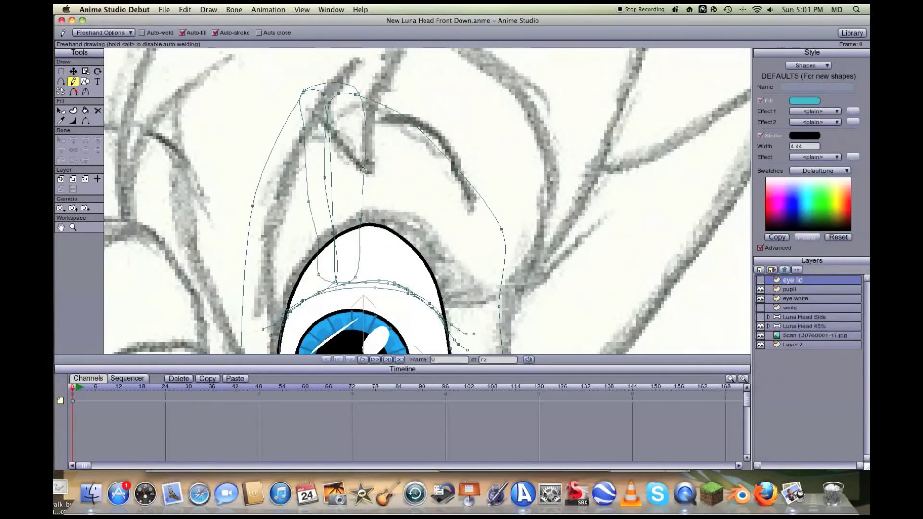
{"action": "mouse_move", "coordinate": [355, 194]}
{"action": "left_mouse_down"}
{"action": "mouse_move", "coordinate": [407, 195]}
{"action": "mouse_move", "coordinate": [460, 225]}
{"action": "left_mouse_up"}
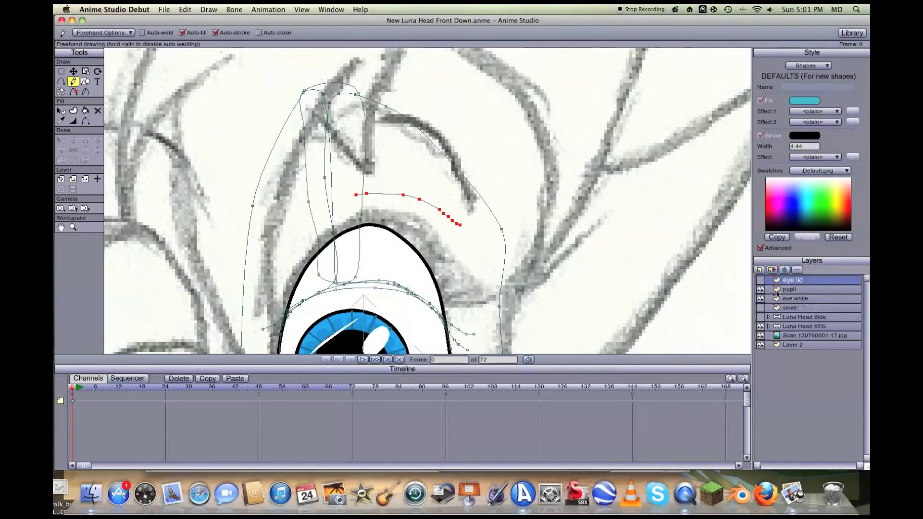
{"action": "left_click", "coordinate": [760, 280]}
{"action": "scroll", "coordinate": [570, 233], "scroll_direction": "down", "scroll_amount": 4}
{"action": "scroll", "coordinate": [565, 231], "scroll_direction": "up", "scroll_amount": 5}
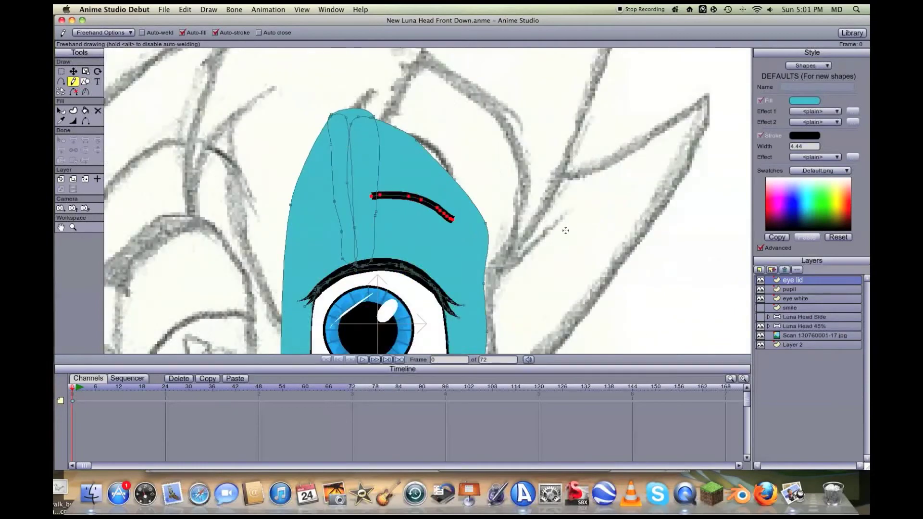
Step: Extend the inner end of the brow line further inward and add a point along the stretched section
{"action": "key", "text": "t"}
{"action": "left_click", "coordinate": [347, 195]}
{"action": "left_click_drag", "start_coordinate": [347, 195], "coordinate": [287, 211]}
{"action": "key", "text": "a"}
{"action": "left_click", "coordinate": [322, 197]}
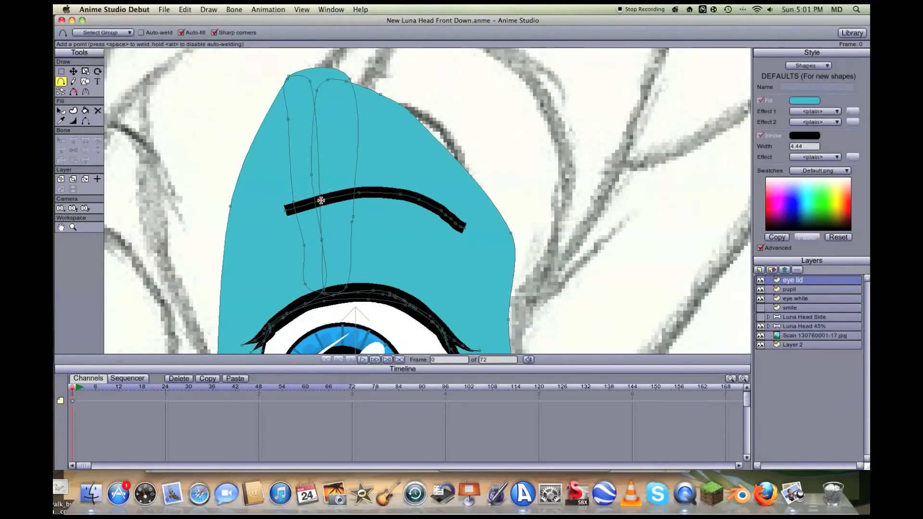
Step: Taper the outer end of the brow line to a point by gradually reducing the line width at its last points
{"action": "key", "text": "t"}
{"action": "key", "text": "w"}
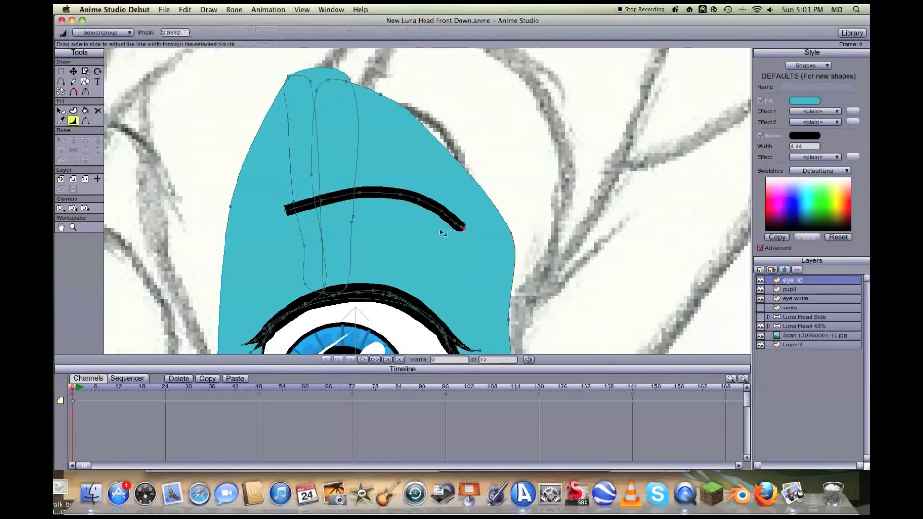
{"action": "left_click_drag", "start_coordinate": [453, 233], "coordinate": [447, 223]}
{"action": "key", "text": "t"}
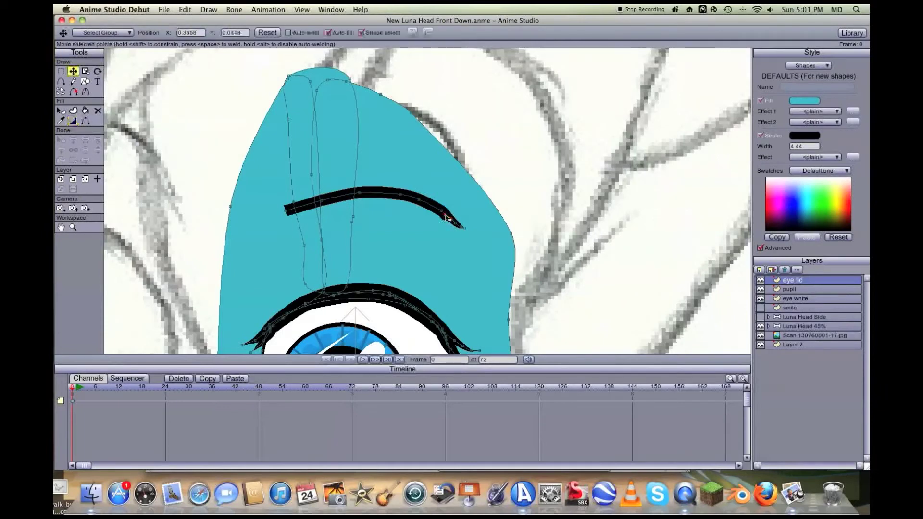
{"action": "key", "text": "w"}
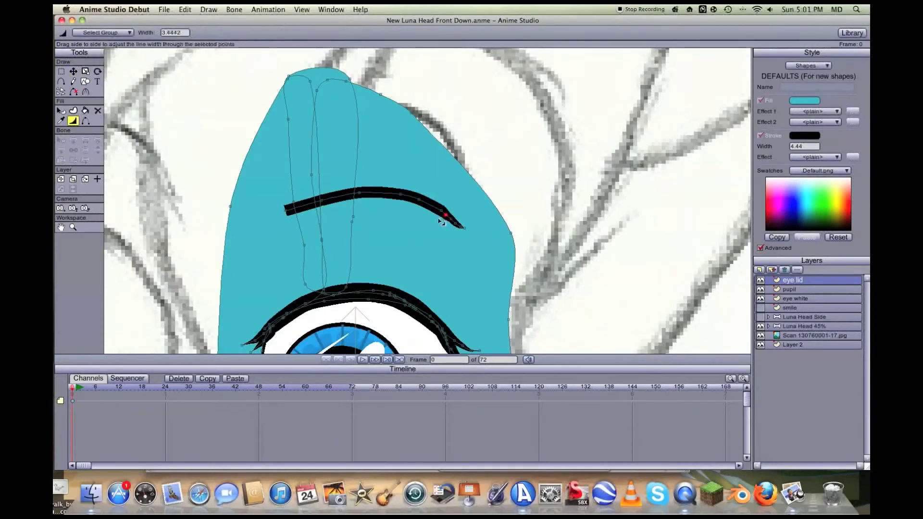
{"action": "key", "text": "super+r"}
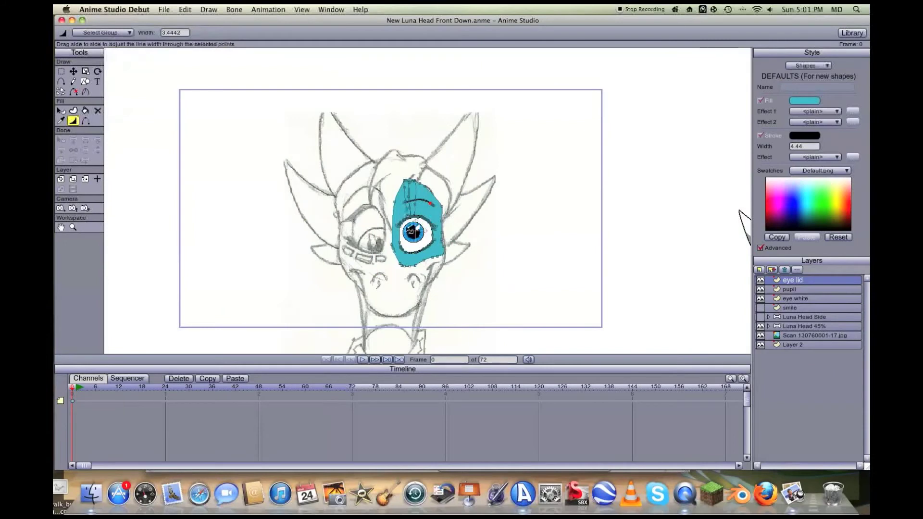
{"action": "scroll", "coordinate": [375, 240], "scroll_direction": "up", "scroll_amount": 5}
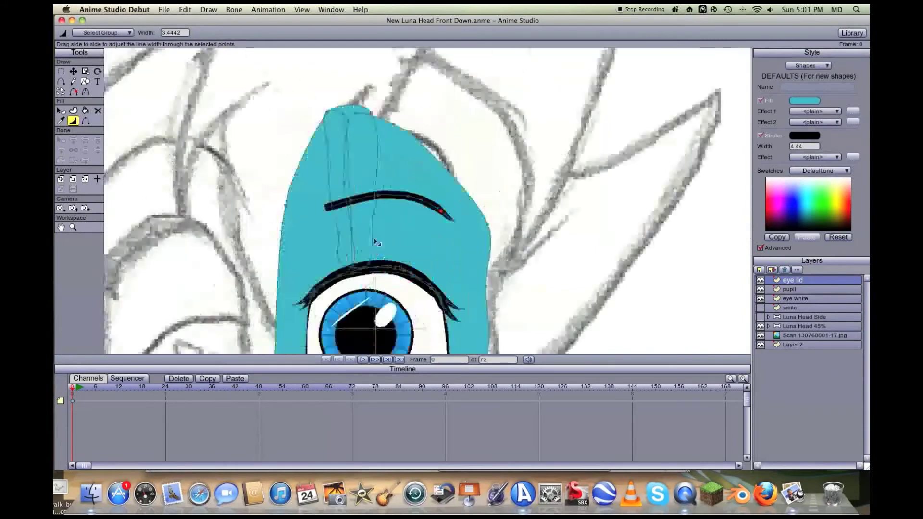
{"action": "key", "text": "t"}
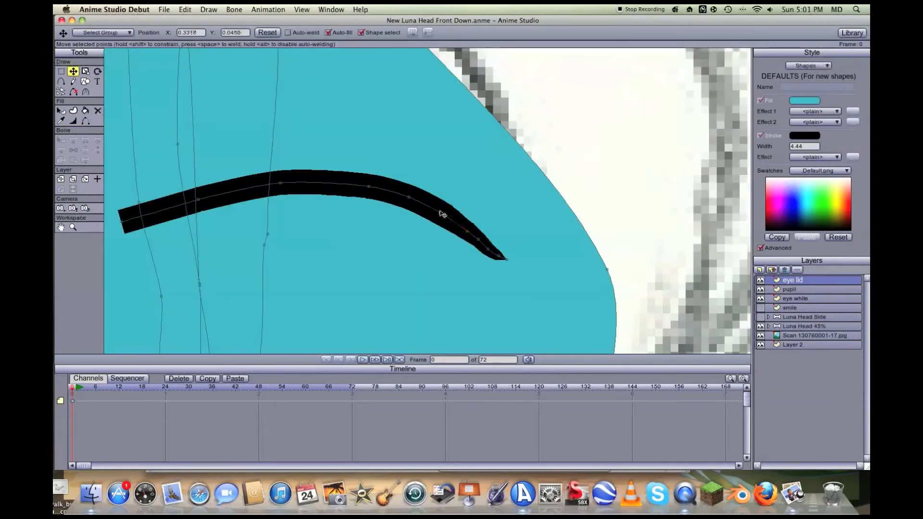
{"action": "key", "text": "w"}
{"action": "left_click_drag", "start_coordinate": [438, 209], "coordinate": [496, 259]}
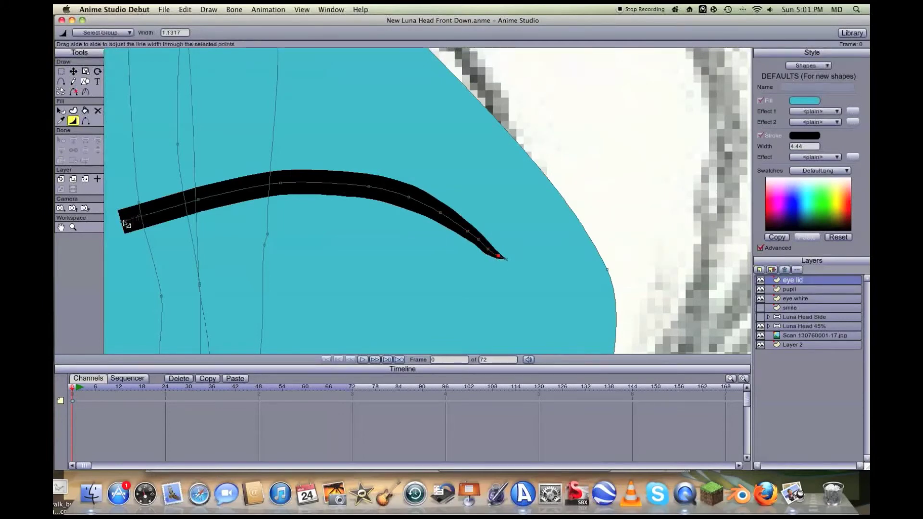
Step: Taper the inner end of the brow line to a point, adding a point near the tip for a gradual width change
{"action": "left_click_drag", "start_coordinate": [123, 222], "coordinate": [94, 224]}
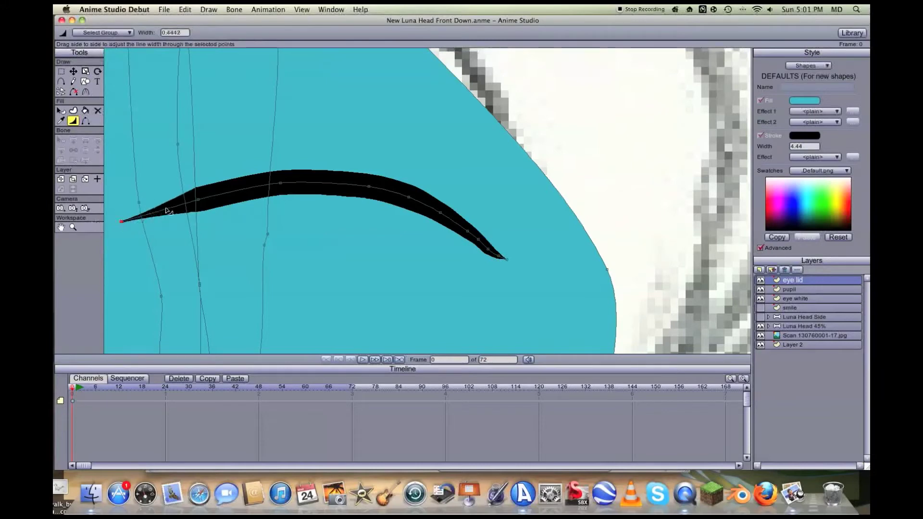
{"action": "key", "text": "a"}
{"action": "key", "text": "w"}
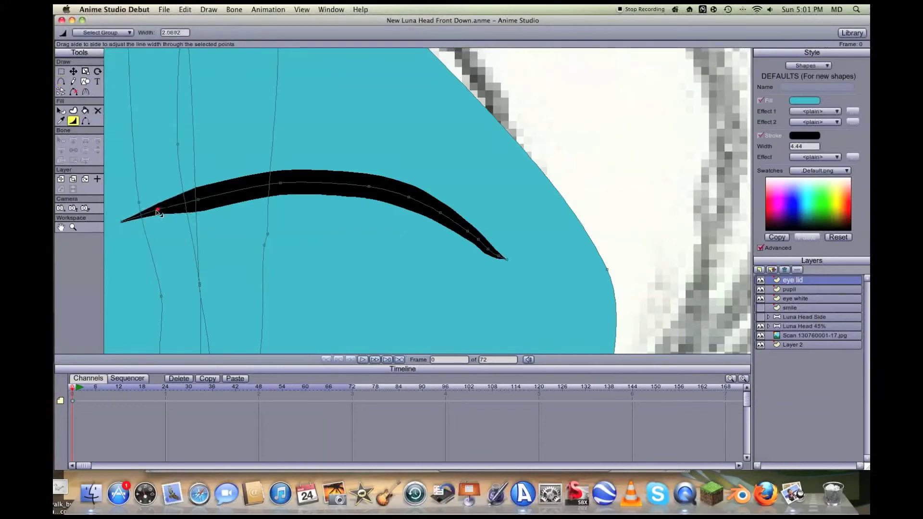
{"action": "left_click", "coordinate": [190, 201]}
{"action": "left_click", "coordinate": [279, 184]}
{"action": "scroll", "coordinate": [426, 200], "scroll_direction": "down", "scroll_amount": 5}
{"action": "key", "text": "t"}
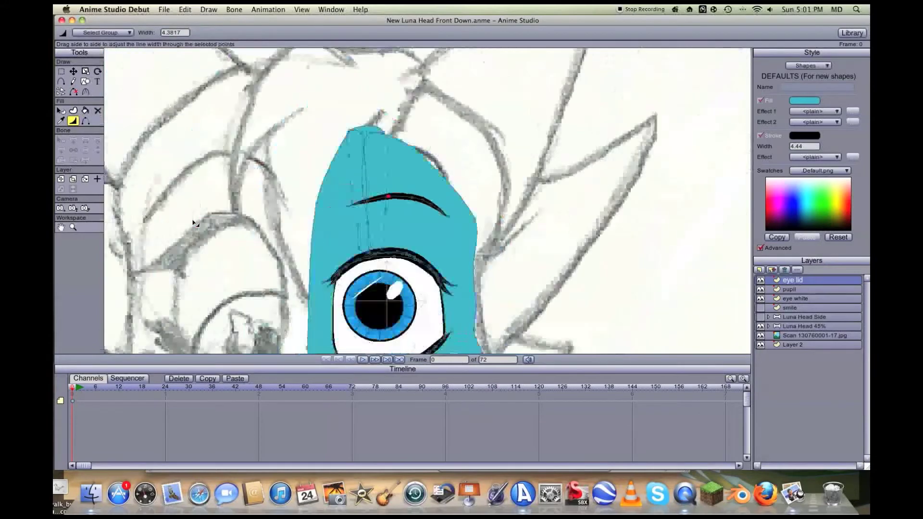
Step: Show the Luna Head Side layer, and briefly show the smile layer to preview the eye on the coloured front head
{"action": "left_click", "coordinate": [789, 290]}
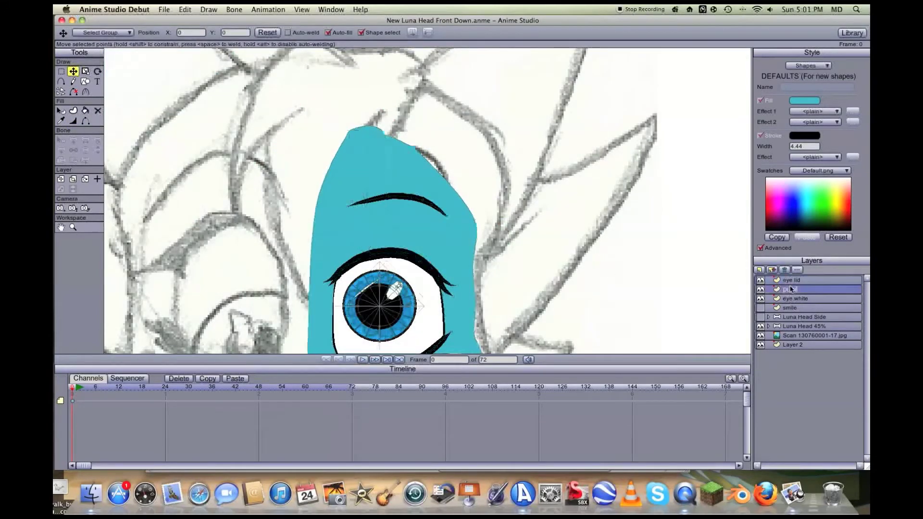
{"action": "left_click", "coordinate": [824, 320]}
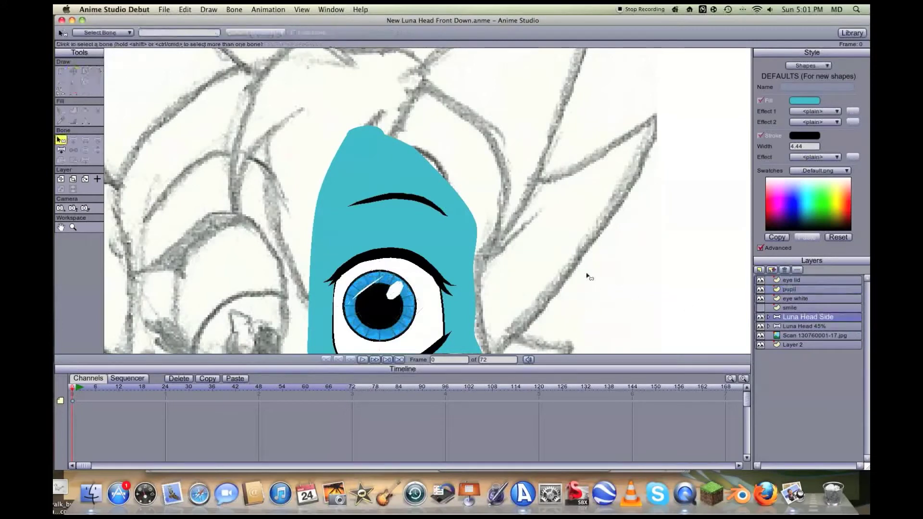
{"action": "scroll", "coordinate": [587, 272], "scroll_direction": "down", "scroll_amount": 3}
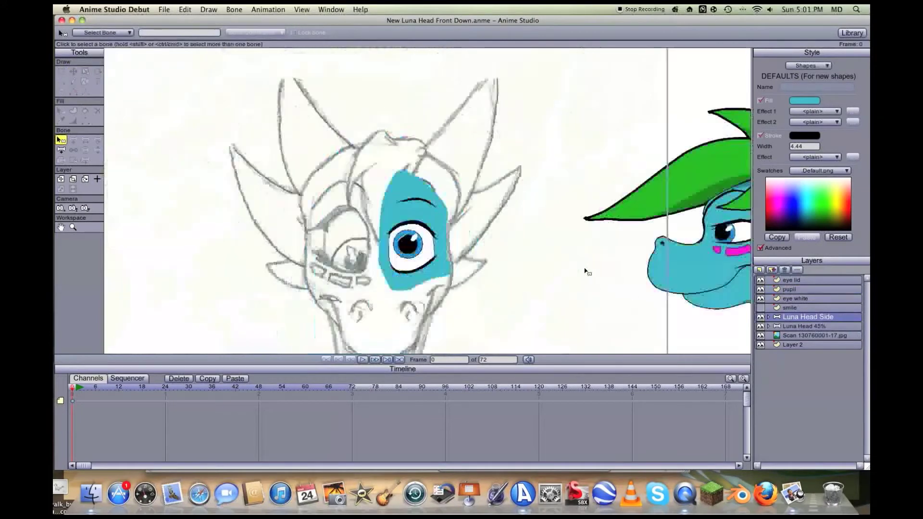
{"action": "left_click", "coordinate": [760, 308]}
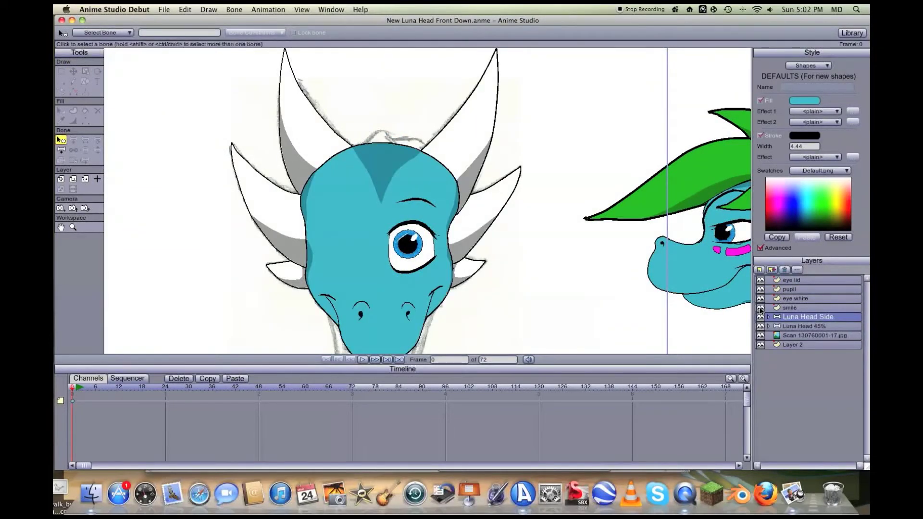
{"action": "left_click", "coordinate": [760, 308]}
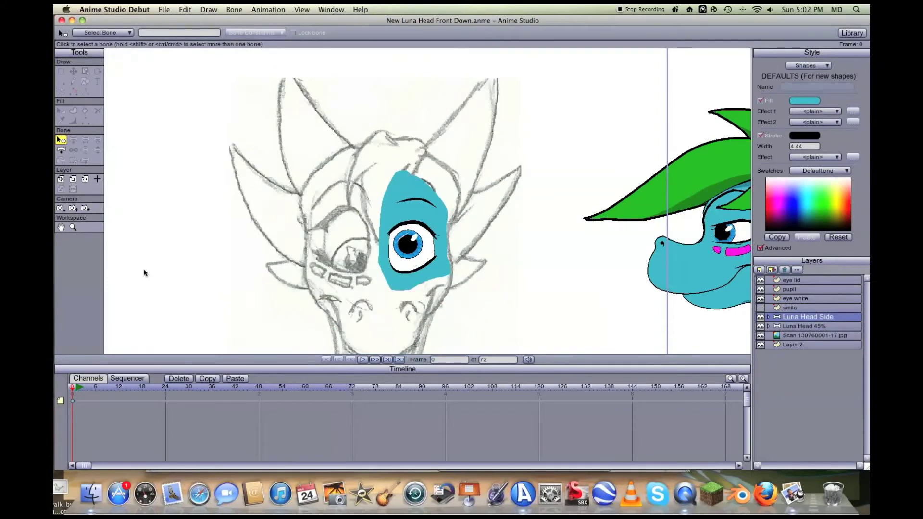
Step: Set the default fill to the pink sampled from the side head's cheek marks on its eye open happy layer
{"action": "left_click", "coordinate": [61, 226]}
{"action": "mouse_move", "coordinate": [510, 233]}
{"action": "left_mouse_down"}
{"action": "mouse_move", "coordinate": [360, 238]}
{"action": "mouse_move", "coordinate": [411, 235]}
{"action": "left_mouse_up"}
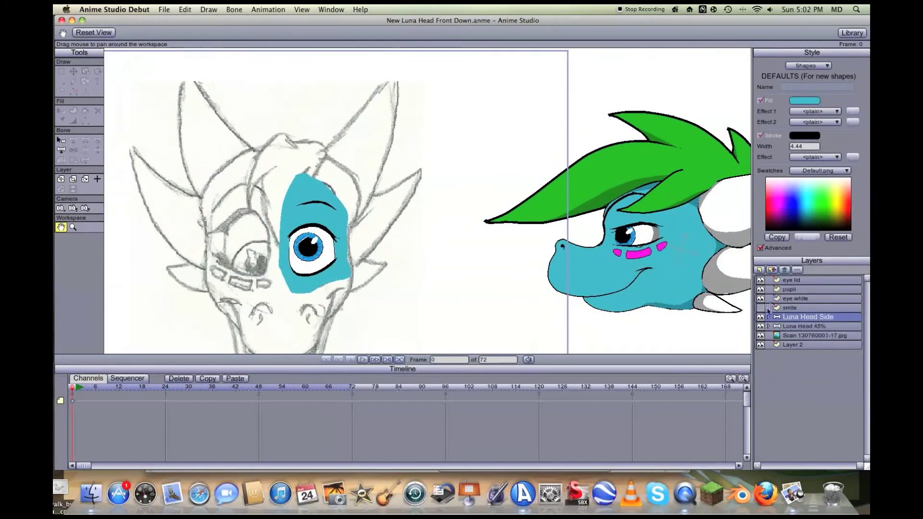
{"action": "left_click", "coordinate": [796, 282]}
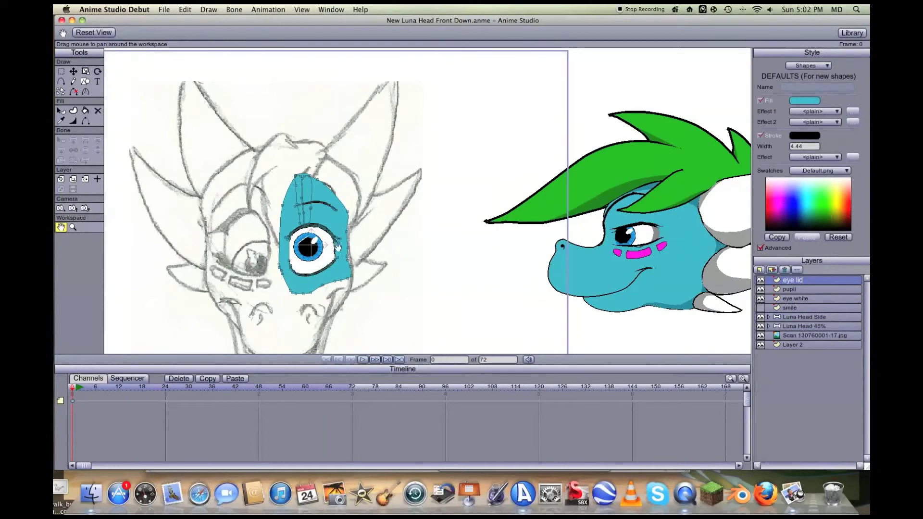
{"action": "left_click_drag", "start_coordinate": [338, 247], "coordinate": [359, 223]}
{"action": "scroll", "coordinate": [497, 257], "scroll_direction": "up", "scroll_amount": 5}
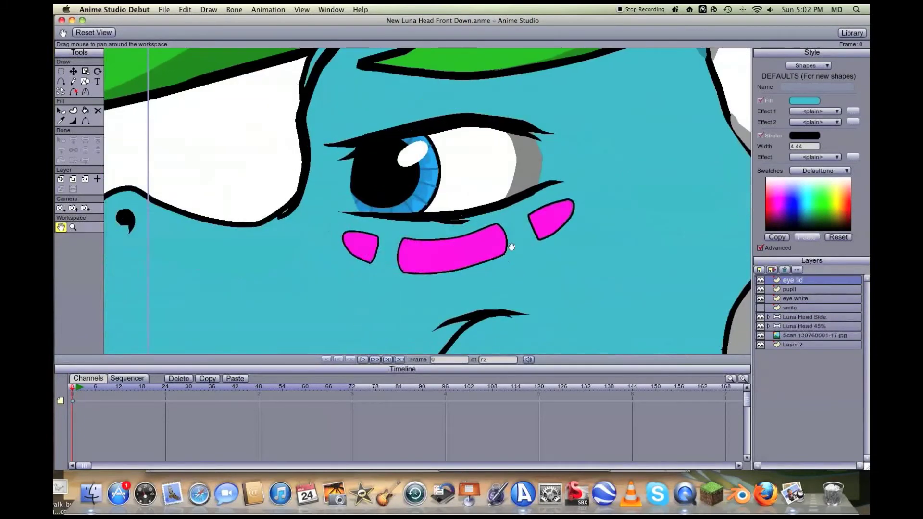
{"action": "left_click", "coordinate": [769, 317]}
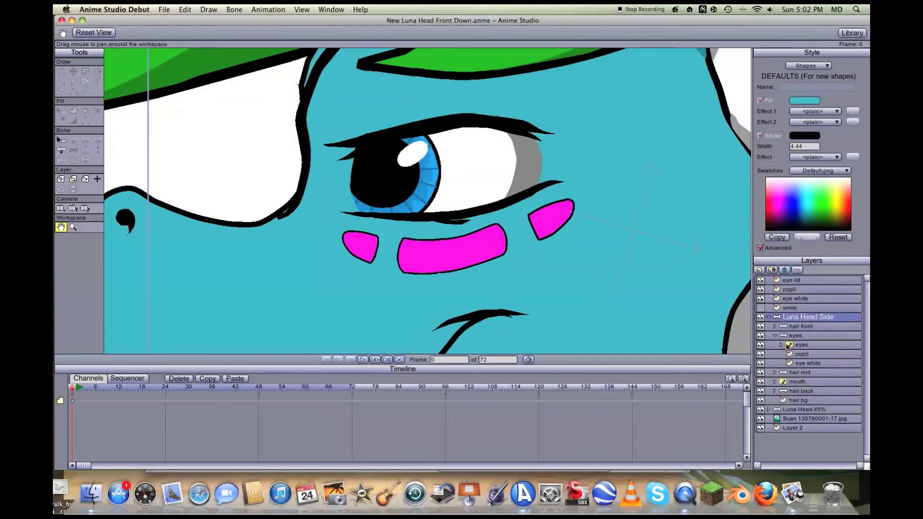
{"action": "left_click", "coordinate": [804, 364]}
{"action": "left_click", "coordinate": [800, 344]}
{"action": "left_click", "coordinate": [781, 344]}
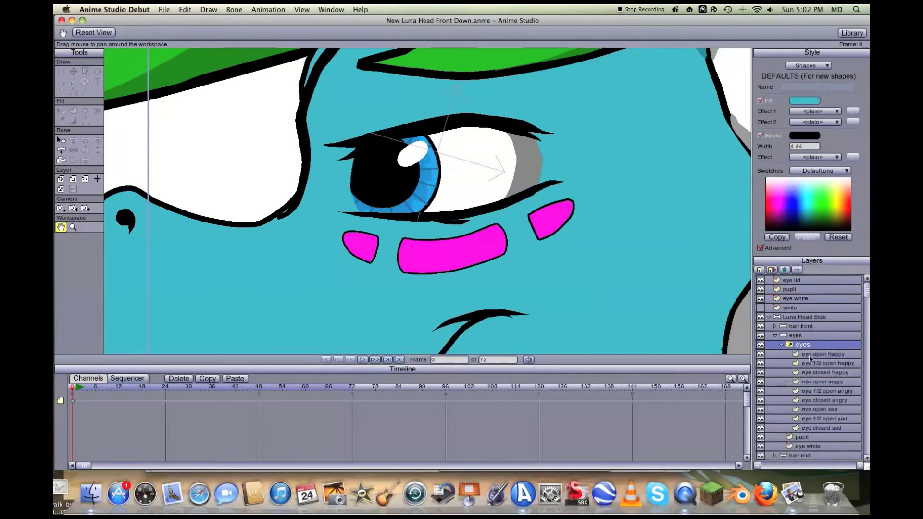
{"action": "left_click", "coordinate": [817, 354]}
{"action": "key", "text": "q"}
{"action": "left_click", "coordinate": [470, 245]}
{"action": "left_click", "coordinate": [235, 143]}
{"action": "left_click", "coordinate": [774, 336]}
{"action": "left_click", "coordinate": [768, 317]}
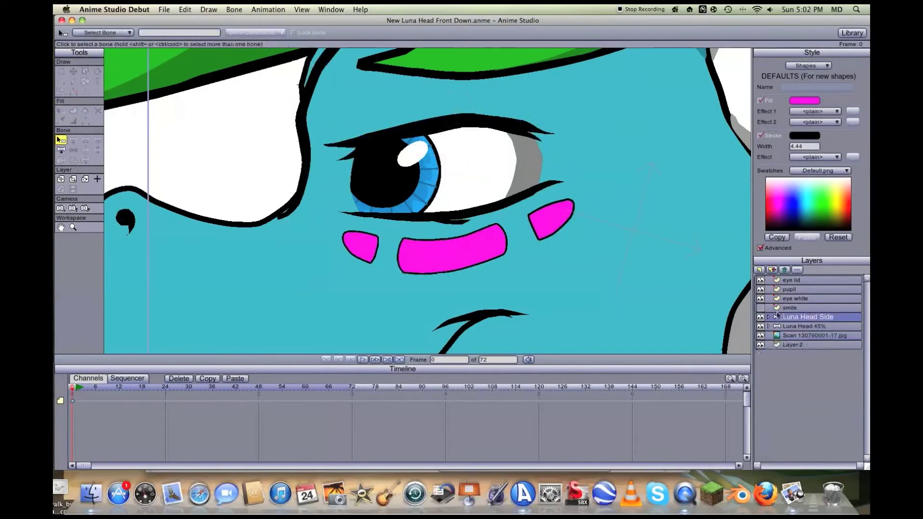
Step: Return to the front head's eye lid layer and hide it to expose the sketched cheek marks under the eye
{"action": "left_click", "coordinate": [790, 281]}
{"action": "scroll", "coordinate": [330, 244], "scroll_direction": "down", "scroll_amount": 3}
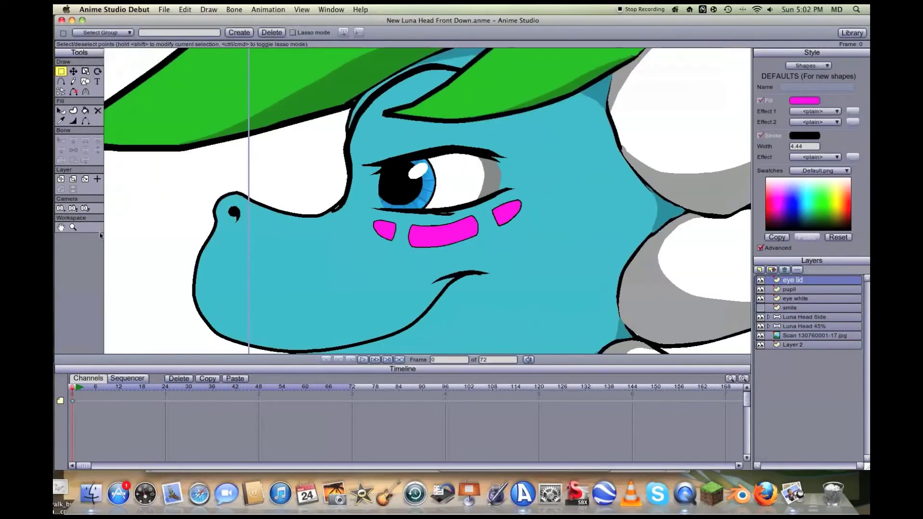
{"action": "left_click", "coordinate": [61, 228]}
{"action": "left_click_drag", "start_coordinate": [306, 226], "coordinate": [672, 226]}
{"action": "left_click_drag", "start_coordinate": [232, 196], "coordinate": [612, 197]}
{"action": "left_click_drag", "start_coordinate": [368, 247], "coordinate": [436, 235]}
{"action": "left_click", "coordinate": [760, 280]}
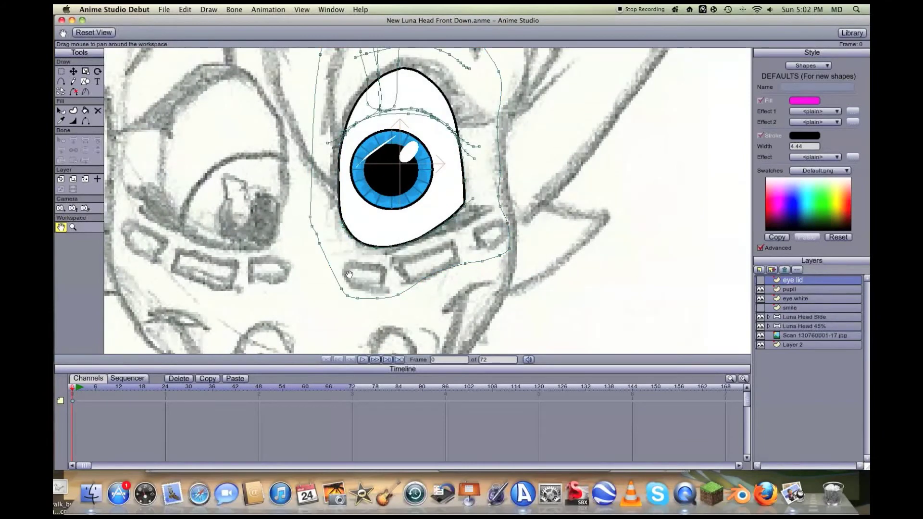
Step: Trace three closed pink cheek marks freehand below the eye with Auto close on, and show the eye lid layer again
{"action": "scroll", "coordinate": [349, 275], "scroll_direction": "up", "scroll_amount": 2}
{"action": "key", "text": "f"}
{"action": "left_click", "coordinate": [259, 32]}
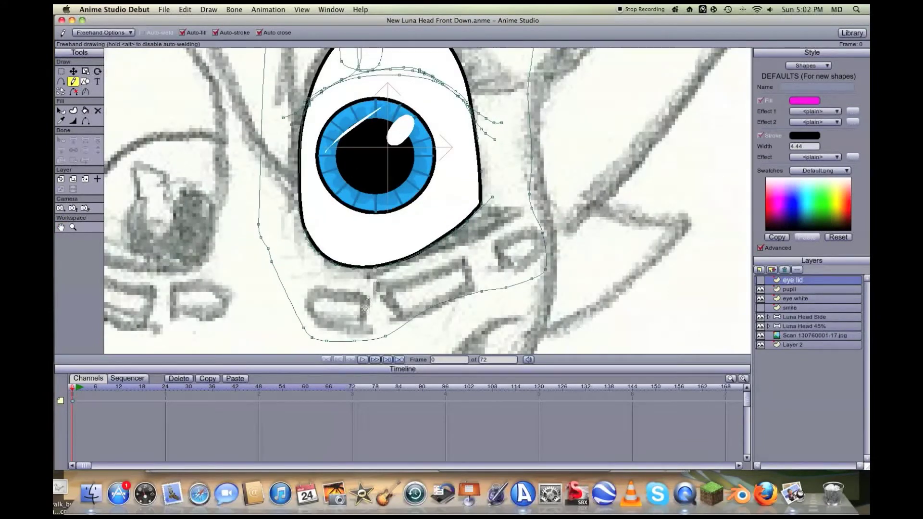
{"action": "mouse_move", "coordinate": [328, 309]}
{"action": "left_mouse_down"}
{"action": "mouse_move", "coordinate": [331, 284]}
{"action": "mouse_move", "coordinate": [283, 279]}
{"action": "mouse_move", "coordinate": [290, 293]}
{"action": "mouse_move", "coordinate": [329, 311]}
{"action": "mouse_move", "coordinate": [365, 306]}
{"action": "mouse_move", "coordinate": [366, 291]}
{"action": "mouse_move", "coordinate": [442, 264]}
{"action": "mouse_move", "coordinate": [452, 268]}
{"action": "mouse_move", "coordinate": [459, 285]}
{"action": "mouse_move", "coordinate": [440, 303]}
{"action": "mouse_move", "coordinate": [364, 315]}
{"action": "left_mouse_up"}
{"action": "mouse_move", "coordinate": [490, 268]}
{"action": "left_mouse_down"}
{"action": "mouse_move", "coordinate": [485, 238]}
{"action": "mouse_move", "coordinate": [530, 227]}
{"action": "mouse_move", "coordinate": [526, 251]}
{"action": "mouse_move", "coordinate": [499, 271]}
{"action": "left_mouse_up"}
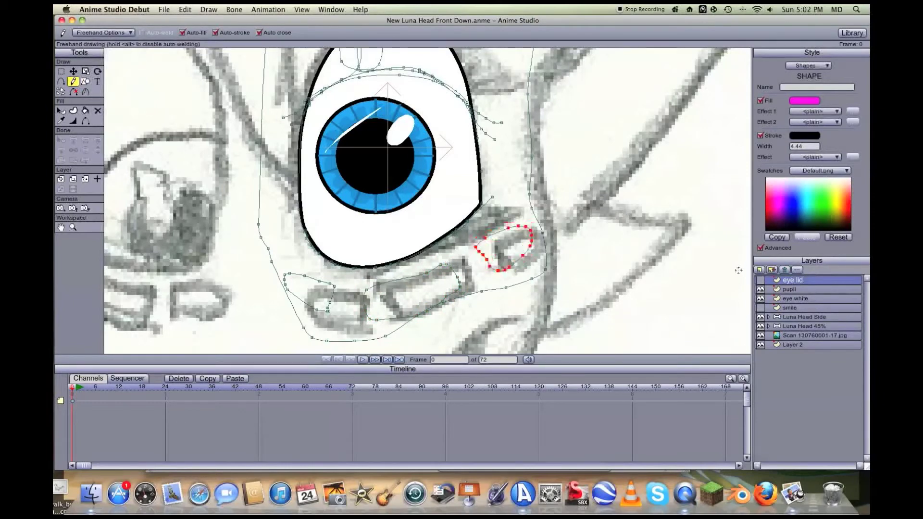
{"action": "left_click", "coordinate": [760, 280]}
Step: Thin the black outlines of the three pink cheek marks with the Line Width tool
{"action": "scroll", "coordinate": [656, 284], "scroll_direction": "up", "scroll_amount": 4}
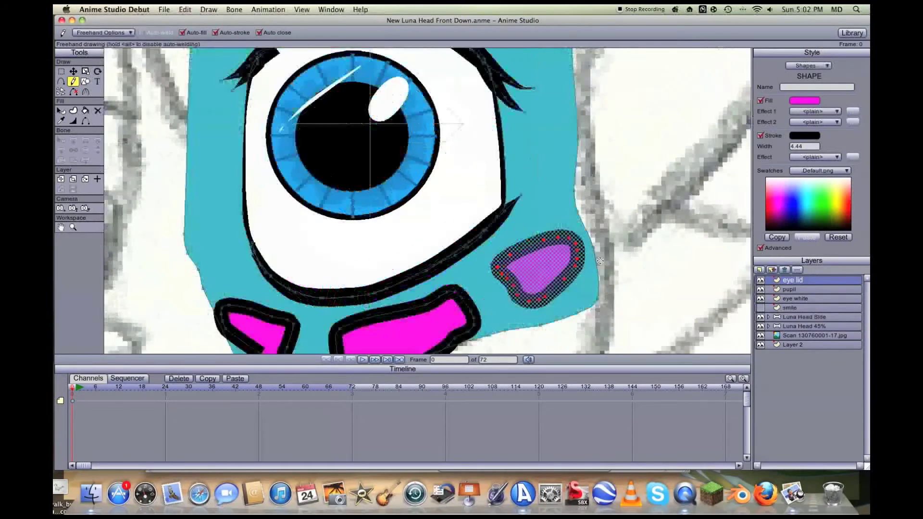
{"action": "key", "text": "w"}
{"action": "left_click_drag", "start_coordinate": [659, 281], "coordinate": [661, 281]}
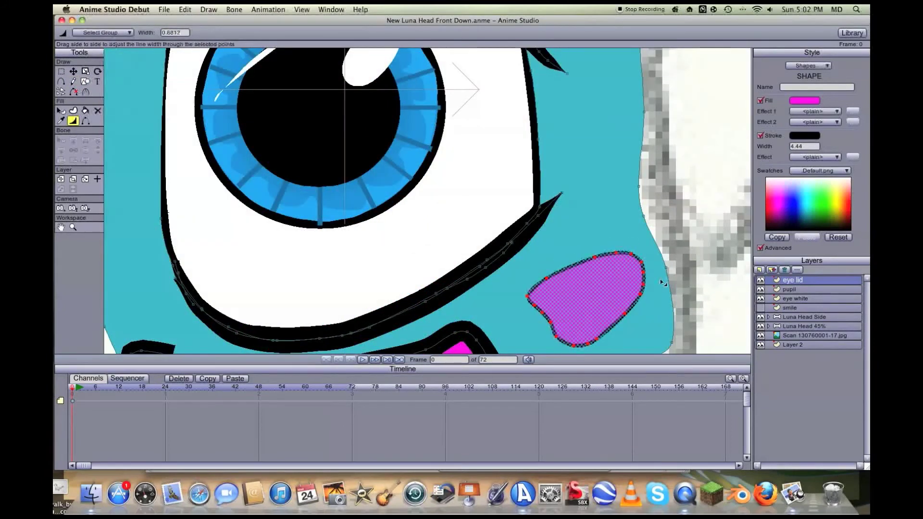
{"action": "scroll", "coordinate": [663, 282], "scroll_direction": "down", "scroll_amount": 3}
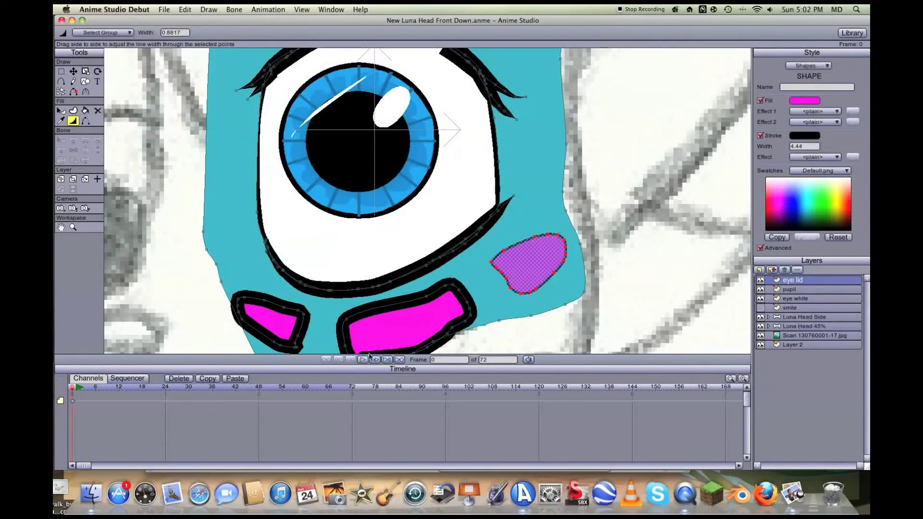
{"action": "key", "text": "u"}
{"action": "key", "text": "w"}
{"action": "left_click_drag", "start_coordinate": [672, 315], "coordinate": [647, 313]}
{"action": "left_click_drag", "start_coordinate": [268, 330], "coordinate": [253, 330]}
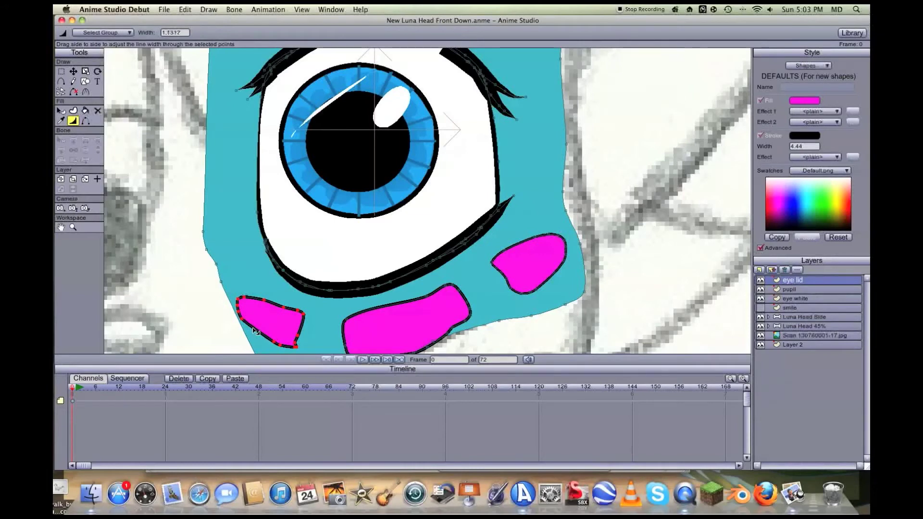
{"action": "left_click", "coordinate": [538, 261]}
{"action": "left_click_drag", "start_coordinate": [616, 268], "coordinate": [620, 268]}
{"action": "key", "text": "t"}
{"action": "key", "text": "Return"}
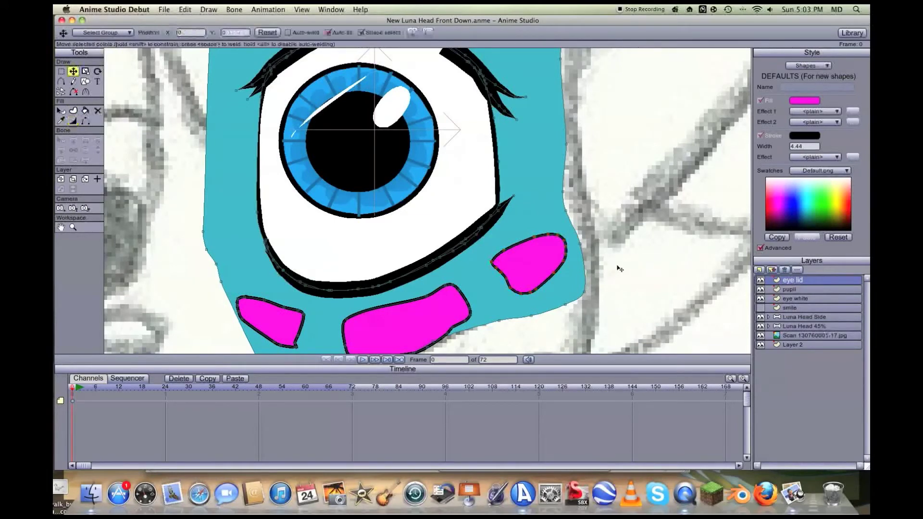
Step: Reshape the innermost cheek mark by moving the corner and side points on its edge facing the middle mark
{"action": "left_click", "coordinate": [63, 226]}
{"action": "scroll", "coordinate": [287, 313], "scroll_direction": "up", "scroll_amount": 4}
{"action": "left_click_drag", "start_coordinate": [286, 313], "coordinate": [471, 179]}
{"action": "key", "text": "t"}
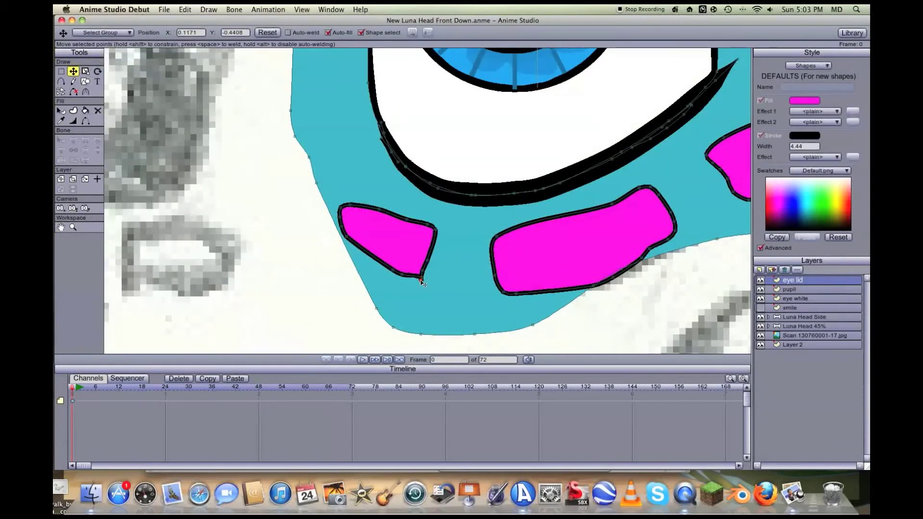
{"action": "left_click_drag", "start_coordinate": [420, 278], "coordinate": [424, 275]}
{"action": "left_click_drag", "start_coordinate": [434, 230], "coordinate": [435, 227]}
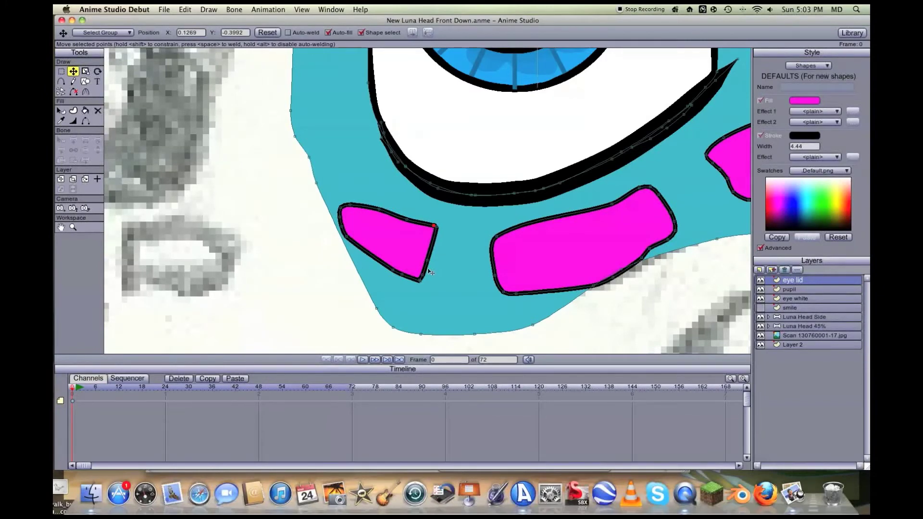
{"action": "mouse_move", "coordinate": [427, 260]}
{"action": "left_mouse_down"}
{"action": "mouse_move", "coordinate": [435, 250]}
{"action": "mouse_move", "coordinate": [429, 274]}
{"action": "left_mouse_up"}
{"action": "left_click_drag", "start_coordinate": [439, 232], "coordinate": [436, 231]}
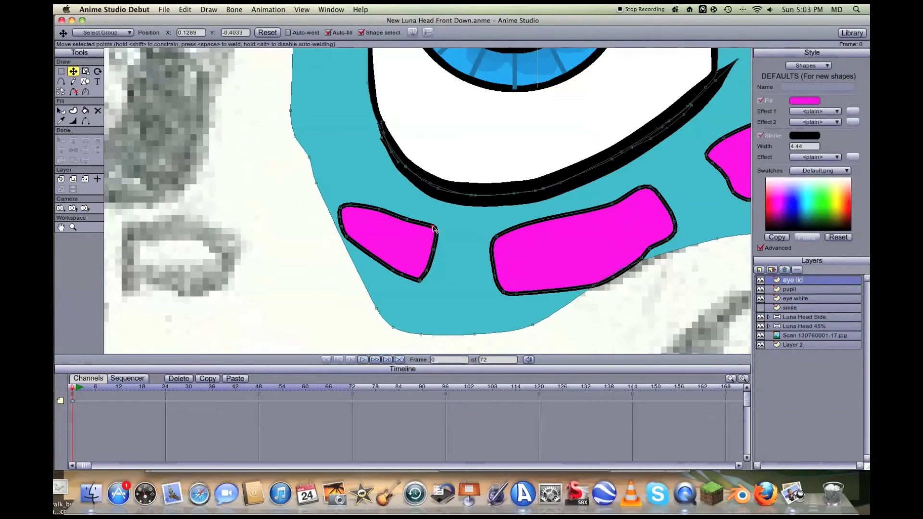
{"action": "left_click", "coordinate": [413, 279]}
{"action": "left_click_drag", "start_coordinate": [380, 211], "coordinate": [348, 231]}
{"action": "scroll", "coordinate": [346, 227], "scroll_direction": "down", "scroll_amount": 3}
{"action": "left_click", "coordinate": [188, 9]}
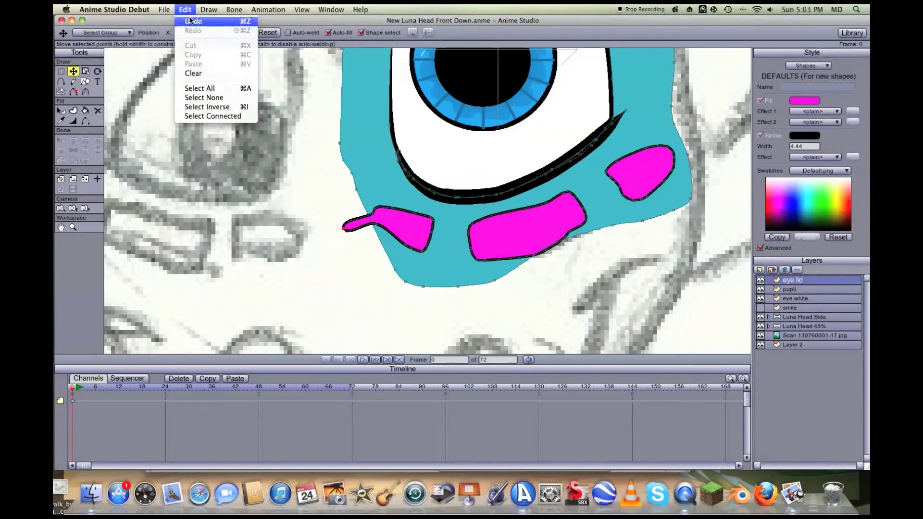
{"action": "left_click", "coordinate": [193, 21]}
{"action": "scroll", "coordinate": [309, 191], "scroll_direction": "up", "scroll_amount": 3}
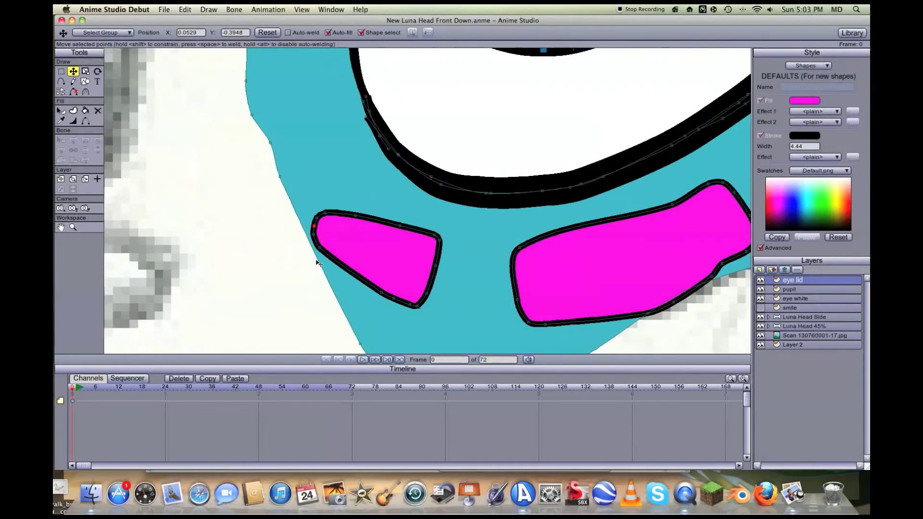
Step: Fine-tune the points along the lower edge of the innermost pink cheek mark
{"action": "left_click_drag", "start_coordinate": [314, 236], "coordinate": [317, 240]}
{"action": "left_click", "coordinate": [184, 9]}
{"action": "left_click", "coordinate": [185, 9]}
{"action": "left_click", "coordinate": [337, 262]}
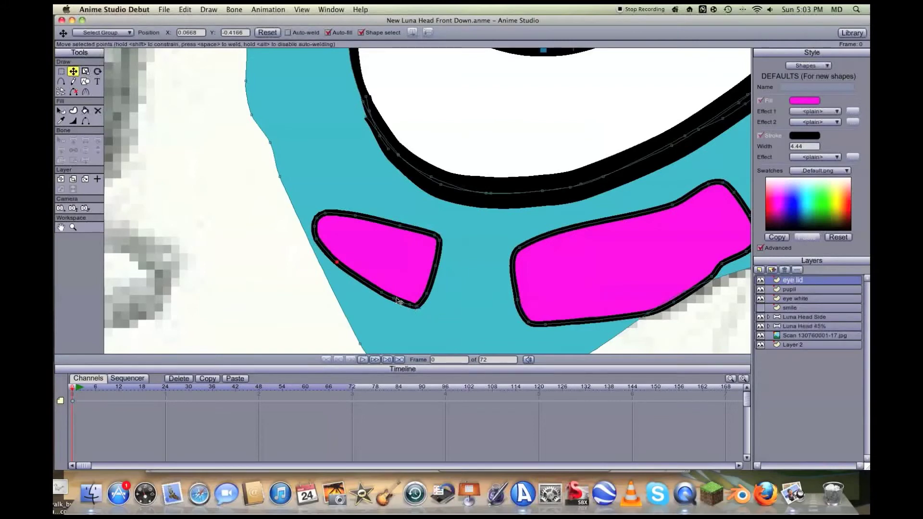
{"action": "left_click", "coordinate": [367, 284]}
Step: Square off the middle cheek mark's inner end by repositioning its corner points and adding a point on that edge
{"action": "left_click_drag", "start_coordinate": [524, 251], "coordinate": [526, 247]}
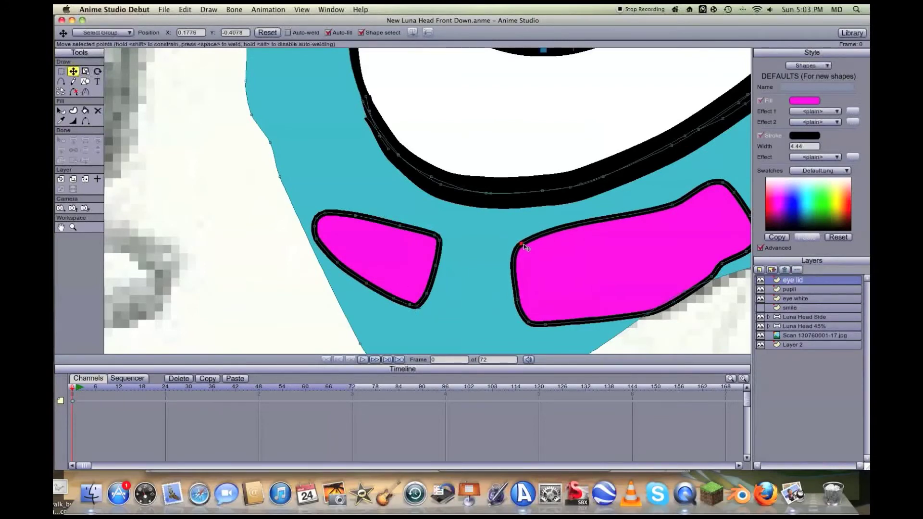
{"action": "left_click_drag", "start_coordinate": [519, 301], "coordinate": [519, 247]}
{"action": "left_click_drag", "start_coordinate": [531, 325], "coordinate": [529, 329]}
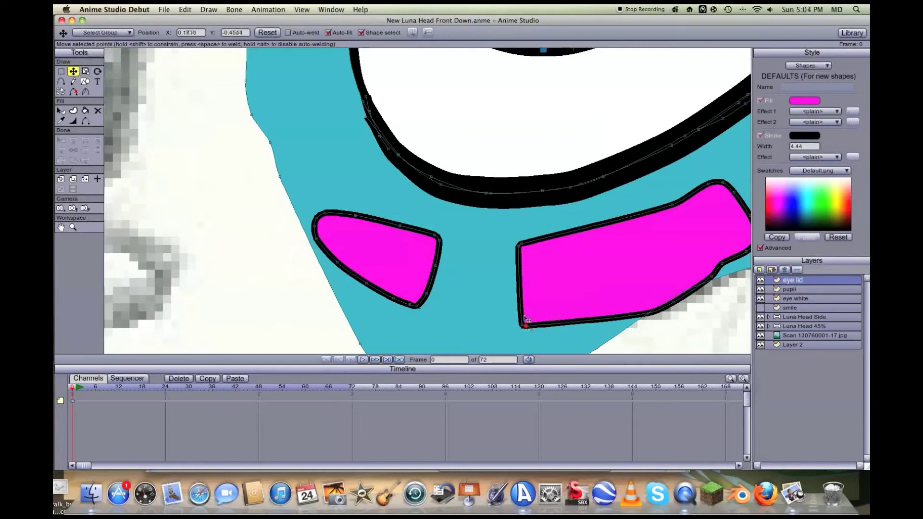
{"action": "key", "text": "a"}
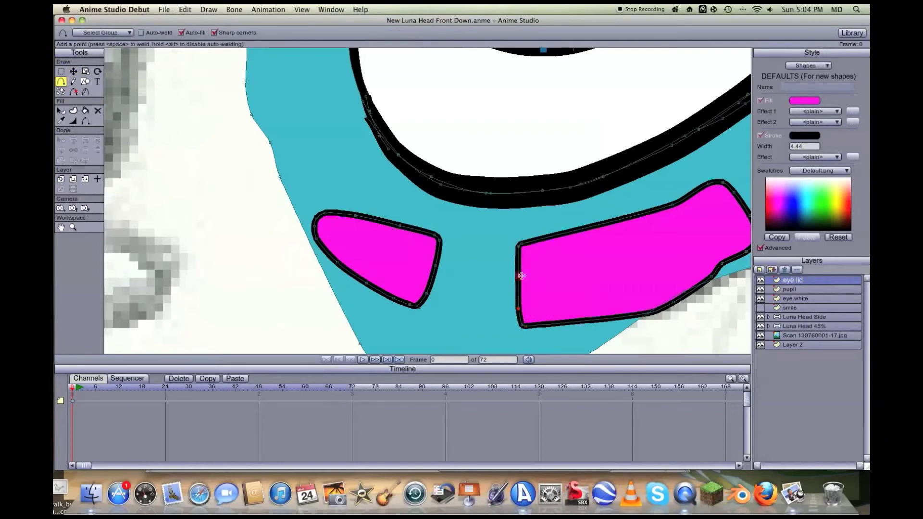
{"action": "left_click", "coordinate": [518, 268]}
Step: Smooth the middle cheek mark's upper edge, sharpen both corners of its outer end, and add a point between them
{"action": "left_click", "coordinate": [61, 228]}
{"action": "left_click_drag", "start_coordinate": [425, 235], "coordinate": [235, 241]}
{"action": "key", "text": "t"}
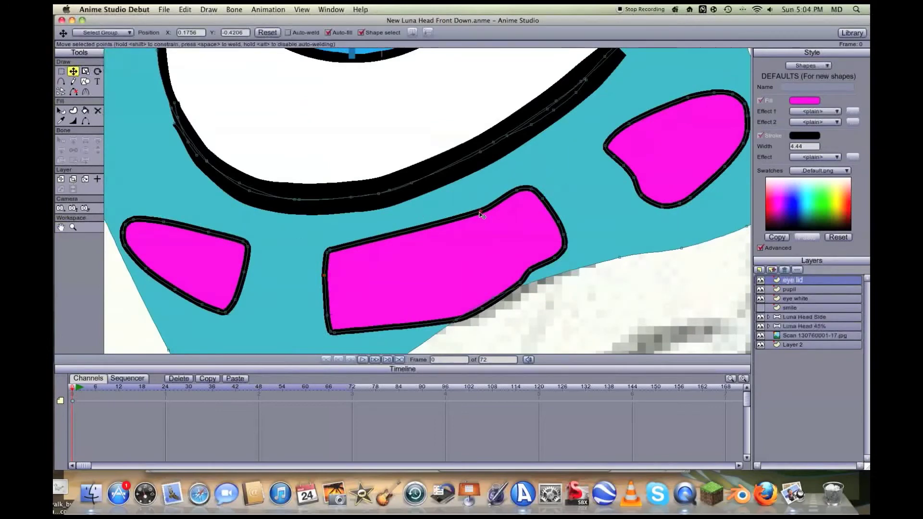
{"action": "mouse_move", "coordinate": [482, 213]}
{"action": "left_mouse_down"}
{"action": "mouse_move", "coordinate": [377, 243]}
{"action": "mouse_move", "coordinate": [489, 214]}
{"action": "left_mouse_up"}
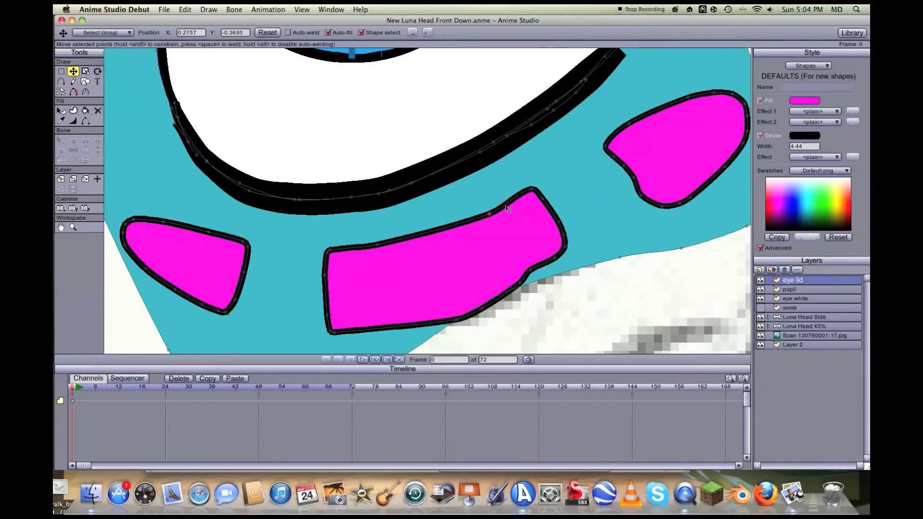
{"action": "left_click_drag", "start_coordinate": [535, 193], "coordinate": [540, 192]}
{"action": "double_click", "coordinate": [546, 202]}
{"action": "left_click", "coordinate": [184, 9]}
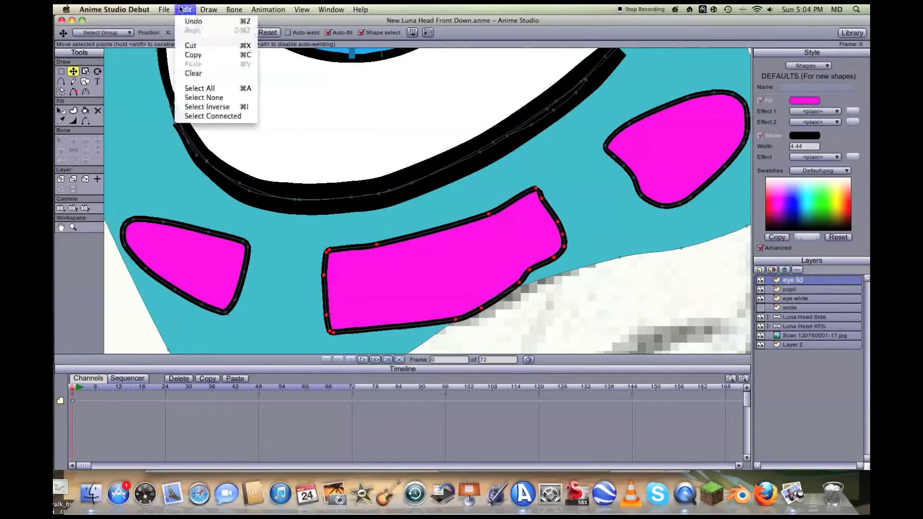
{"action": "left_click", "coordinate": [193, 21]}
{"action": "left_click_drag", "start_coordinate": [543, 194], "coordinate": [546, 196]}
{"action": "left_click", "coordinate": [566, 250]}
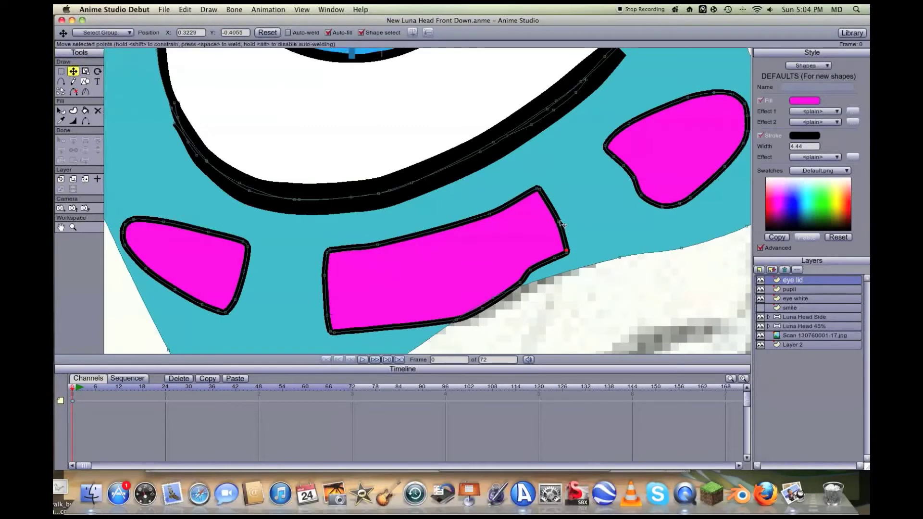
{"action": "key", "text": "a"}
{"action": "left_click", "coordinate": [561, 234]}
Step: Raise the middle cheek mark's lower inner corner and move its bottom-edge points to form an even curve parallel to the top edge
{"action": "key", "text": "t"}
{"action": "mouse_move", "coordinate": [332, 333]}
{"action": "left_mouse_down"}
{"action": "mouse_move", "coordinate": [328, 303]}
{"action": "mouse_move", "coordinate": [334, 322]}
{"action": "left_mouse_up"}
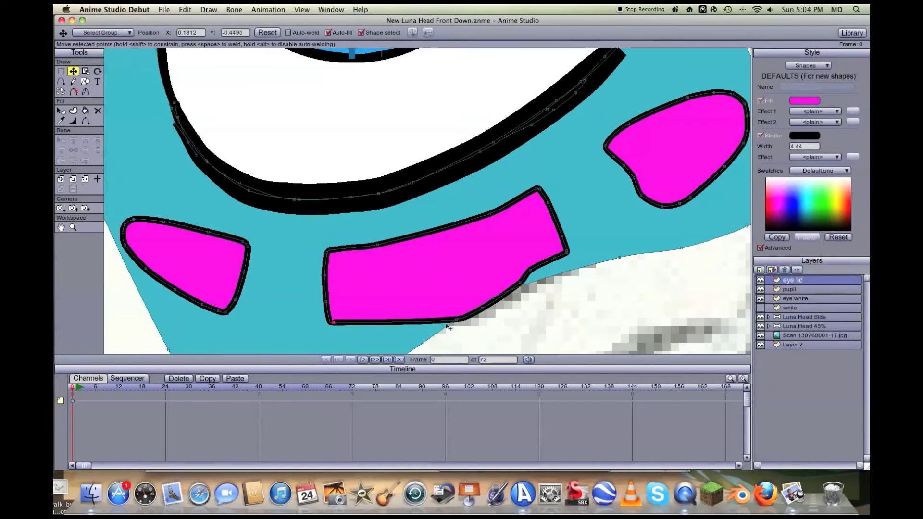
{"action": "left_click_drag", "start_coordinate": [458, 321], "coordinate": [385, 321]}
{"action": "left_click_drag", "start_coordinate": [485, 310], "coordinate": [442, 308]}
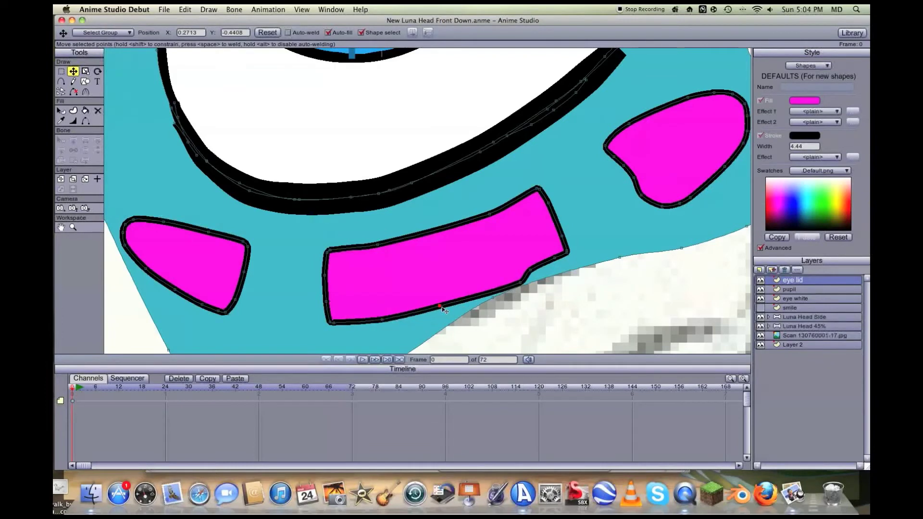
{"action": "left_click_drag", "start_coordinate": [523, 285], "coordinate": [493, 287]}
{"action": "left_click_drag", "start_coordinate": [441, 308], "coordinate": [330, 323]}
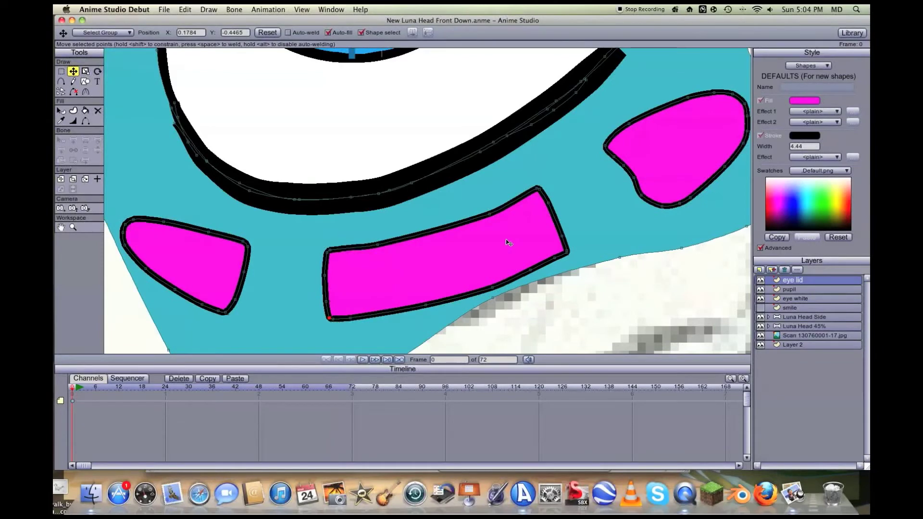
Step: Add extra points along the middle cheek mark's upper and lower edges and refine the lower curve
{"action": "key", "text": "a"}
{"action": "left_click", "coordinate": [428, 233]}
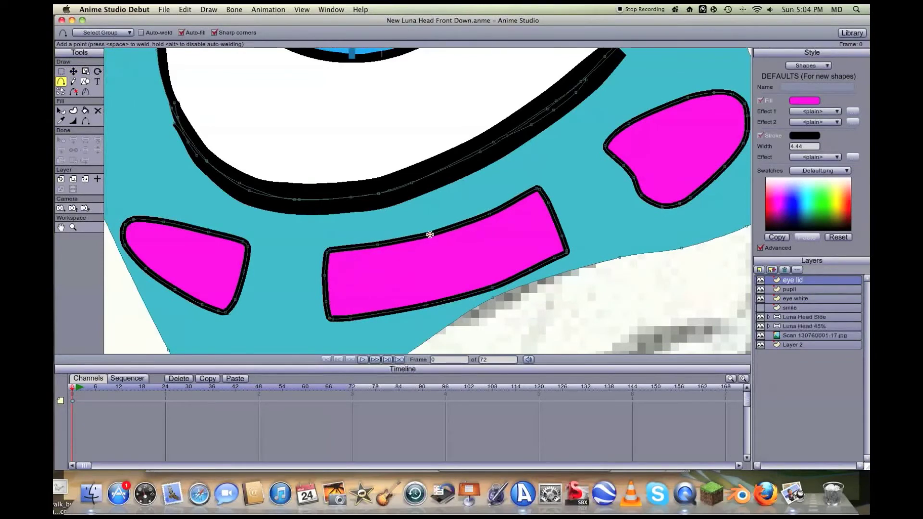
{"action": "left_click", "coordinate": [509, 203]}
{"action": "left_click", "coordinate": [386, 313]}
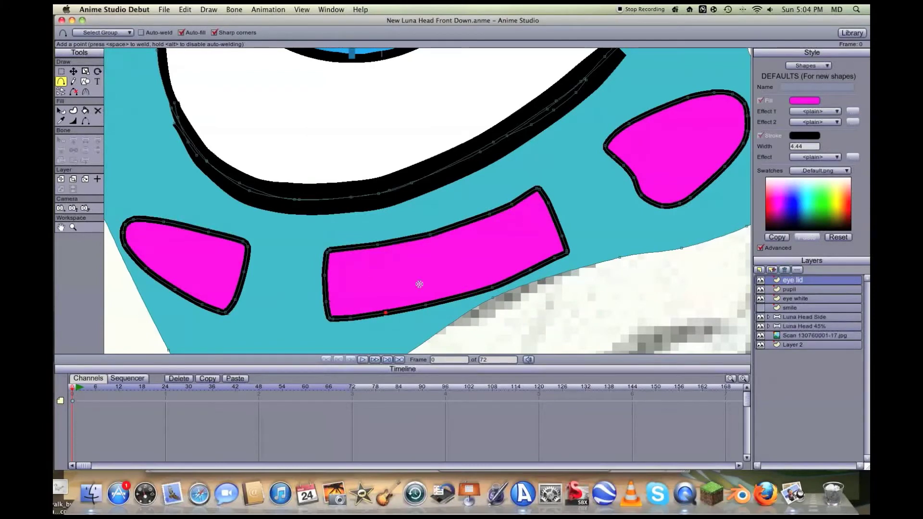
{"action": "key", "text": "t"}
{"action": "left_click", "coordinate": [482, 290]}
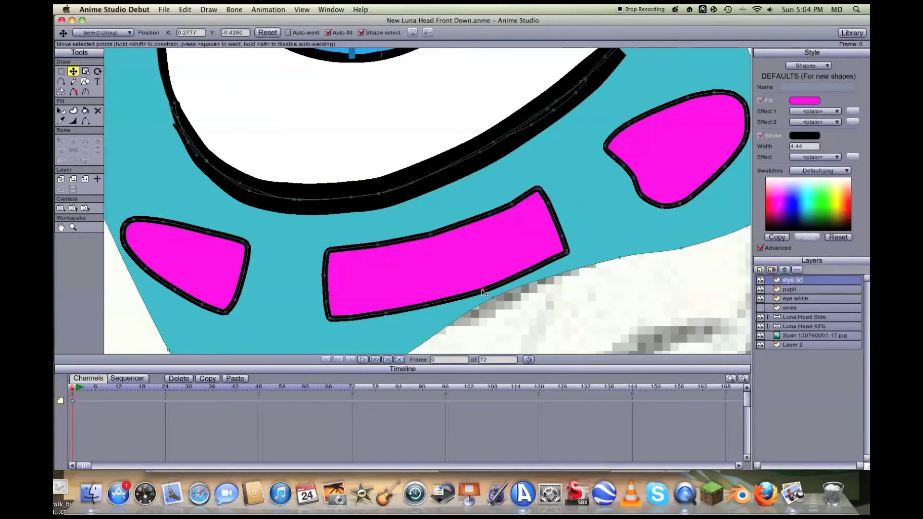
Step: Shift the outermost cheek mark slightly down and reshape its edge facing the middle mark with two sharp corners
{"action": "left_click", "coordinate": [61, 227]}
{"action": "scroll", "coordinate": [274, 287], "scroll_direction": "down", "scroll_amount": 2}
{"action": "left_click_drag", "start_coordinate": [274, 286], "coordinate": [340, 243]}
{"action": "scroll", "coordinate": [347, 242], "scroll_direction": "down", "scroll_amount": 1}
{"action": "scroll", "coordinate": [346, 243], "scroll_direction": "up", "scroll_amount": 2}
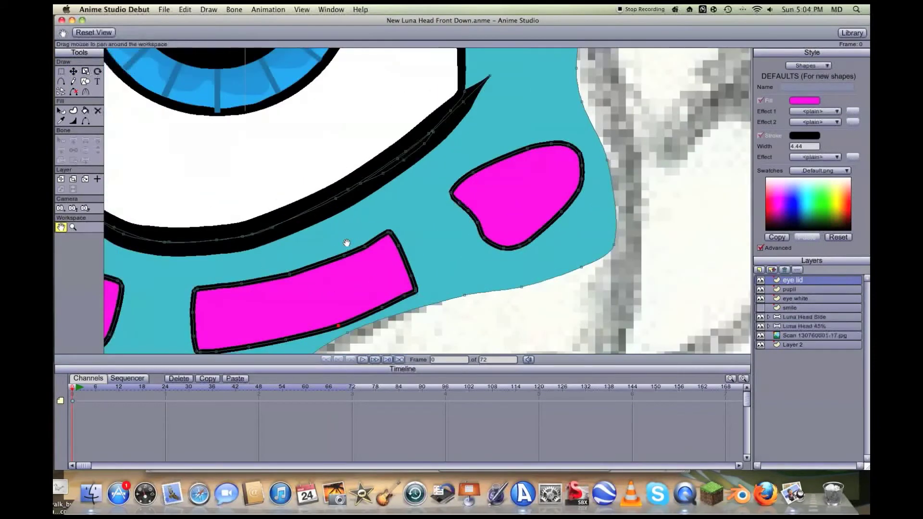
{"action": "key", "text": "t"}
{"action": "left_click_drag", "start_coordinate": [529, 211], "coordinate": [526, 221]}
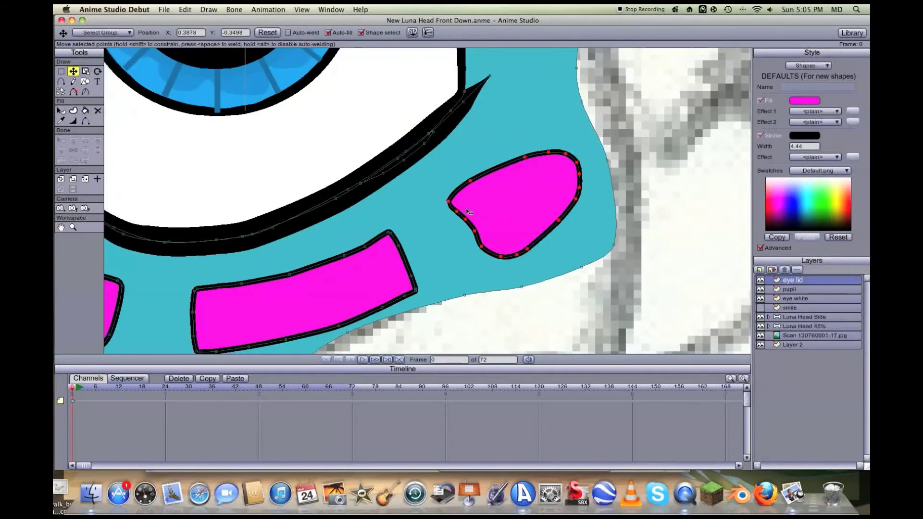
{"action": "left_click_drag", "start_coordinate": [448, 202], "coordinate": [449, 205]}
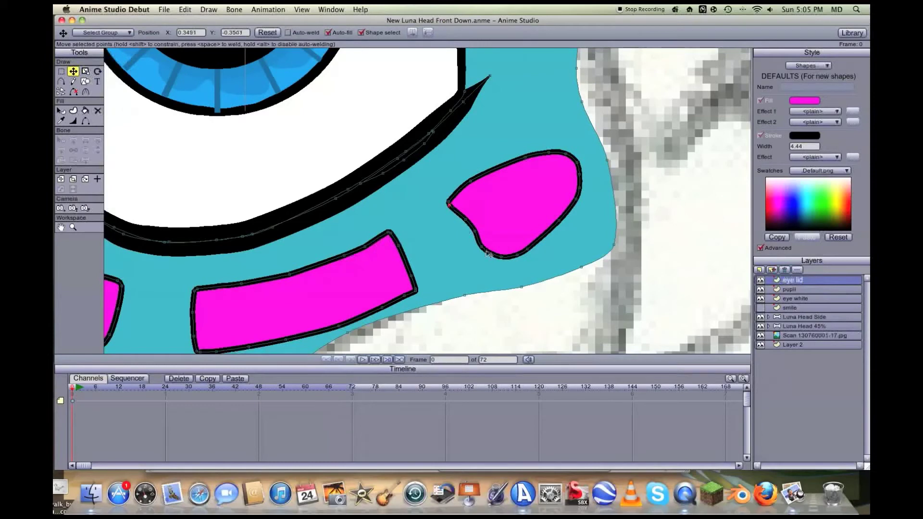
{"action": "left_click_drag", "start_coordinate": [501, 260], "coordinate": [491, 263]}
{"action": "left_click_drag", "start_coordinate": [474, 232], "coordinate": [460, 227]}
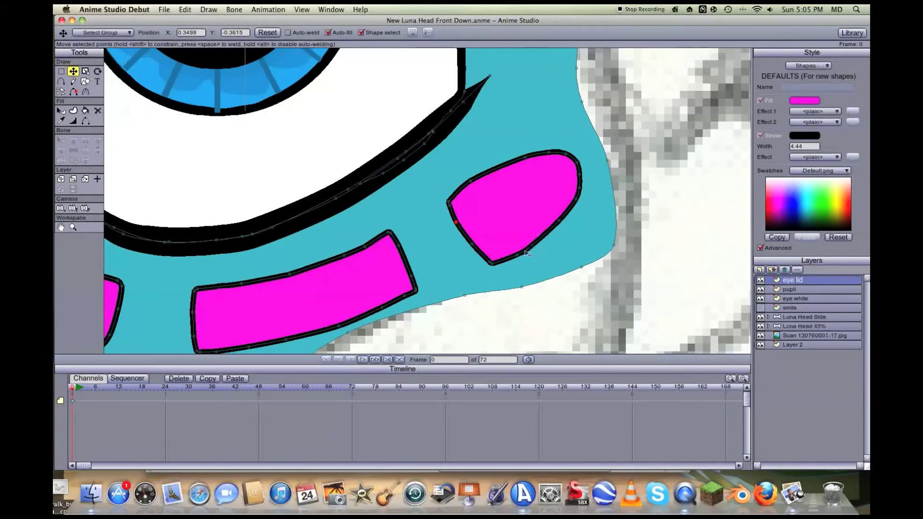
Step: Narrow the outer end of the outermost cheek mark by pulling its upper and lower edge points inward
{"action": "left_click_drag", "start_coordinate": [519, 256], "coordinate": [551, 209]}
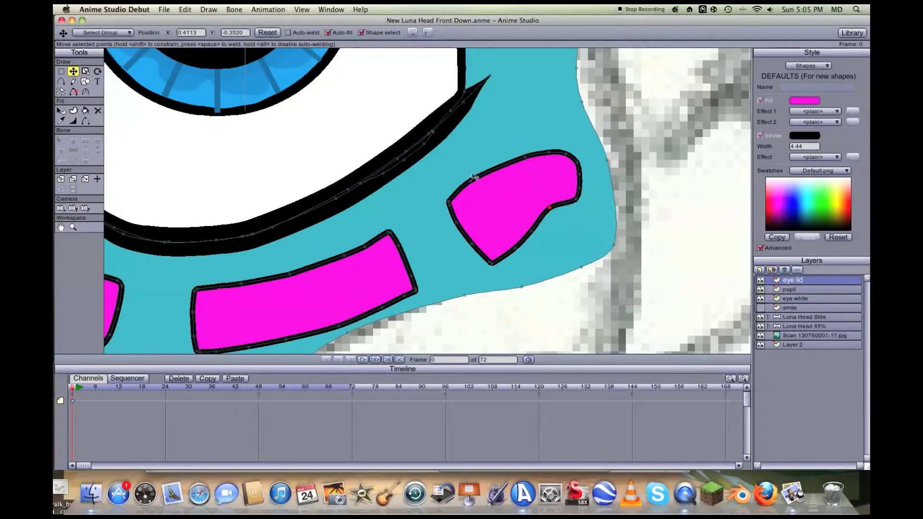
{"action": "left_click_drag", "start_coordinate": [471, 182], "coordinate": [525, 170]}
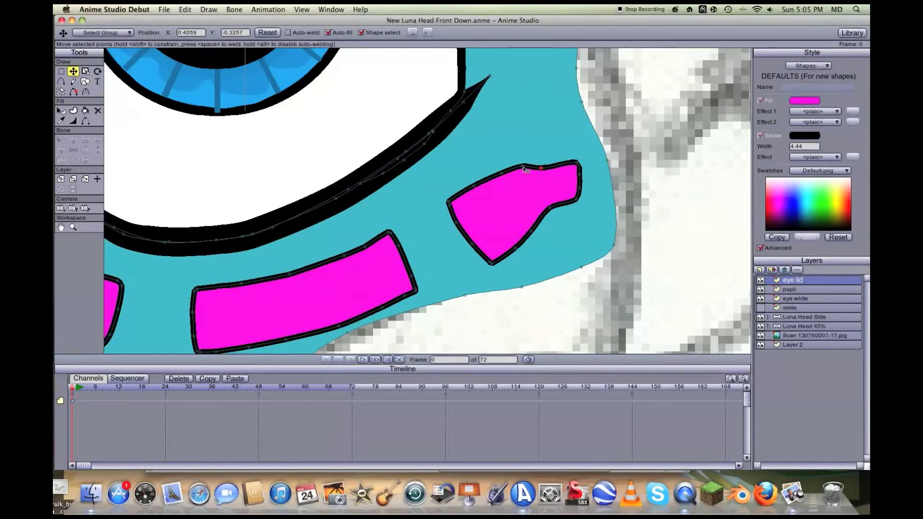
Step: Reshape the outer pink marking under the eye by moving its points so the outer end tapers into a rounded tip
{"action": "left_click_drag", "start_coordinate": [578, 164], "coordinate": [511, 251]}
{"action": "double_click", "coordinate": [531, 234]}
{"action": "scroll", "coordinate": [512, 227], "scroll_direction": "down", "scroll_amount": 3}
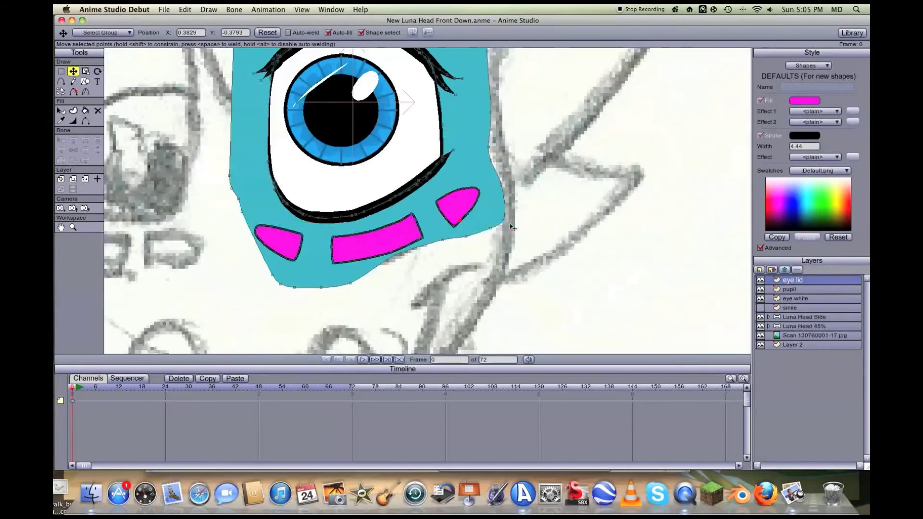
{"action": "scroll", "coordinate": [512, 227], "scroll_direction": "up", "scroll_amount": 2}
{"action": "scroll", "coordinate": [436, 246], "scroll_direction": "up", "scroll_amount": 1}
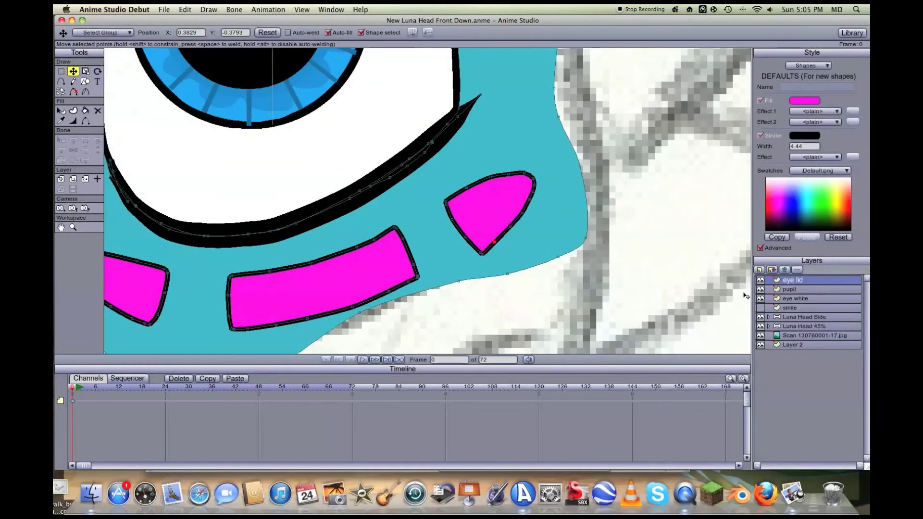
{"action": "left_click", "coordinate": [760, 281]}
{"action": "left_click", "coordinate": [761, 281]}
{"action": "scroll", "coordinate": [487, 265], "scroll_direction": "up", "scroll_amount": 1}
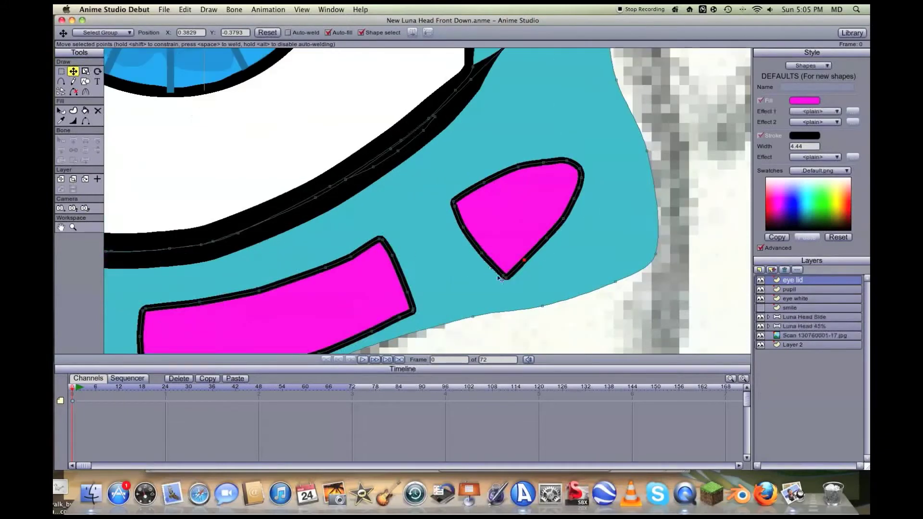
Step: Move the lower corner and inner edge points of the outer pink marking inward to make the shape slimmer
{"action": "left_click_drag", "start_coordinate": [502, 281], "coordinate": [509, 262]}
{"action": "left_click", "coordinate": [539, 236]}
{"action": "left_click", "coordinate": [506, 260]}
{"action": "left_click_drag", "start_coordinate": [503, 277], "coordinate": [457, 211]}
{"action": "left_click", "coordinate": [457, 208]}
{"action": "left_click", "coordinate": [457, 227]}
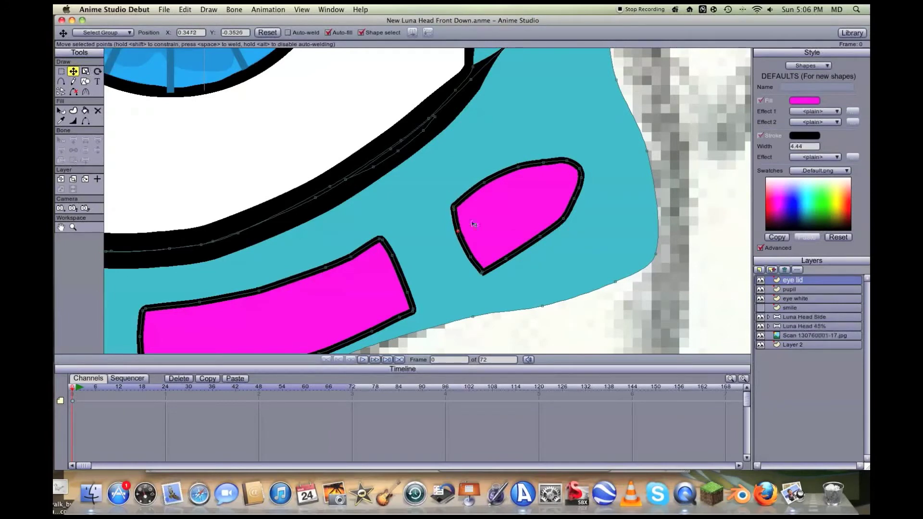
Step: Smooth the upper edge, rounded tip and lower edge of the outer pink marking by repositioning their points
{"action": "left_click_drag", "start_coordinate": [485, 187], "coordinate": [552, 170]}
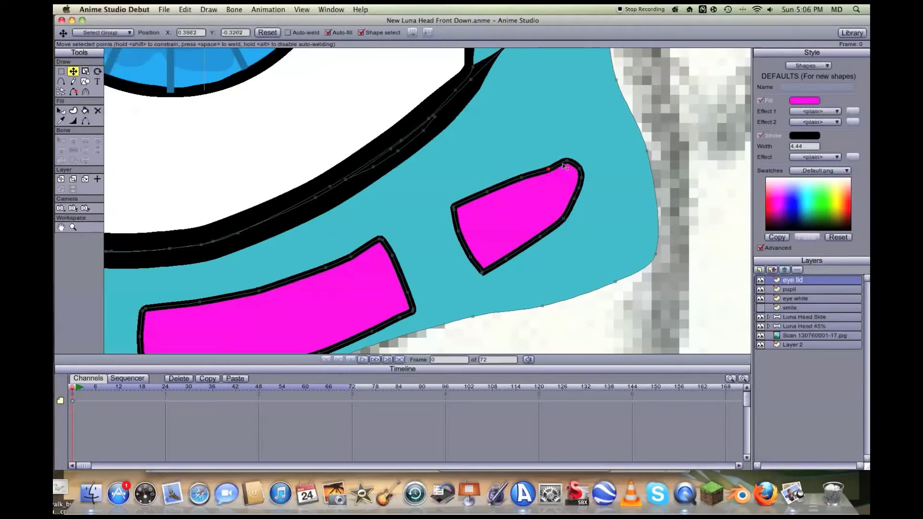
{"action": "left_click_drag", "start_coordinate": [566, 164], "coordinate": [532, 246]}
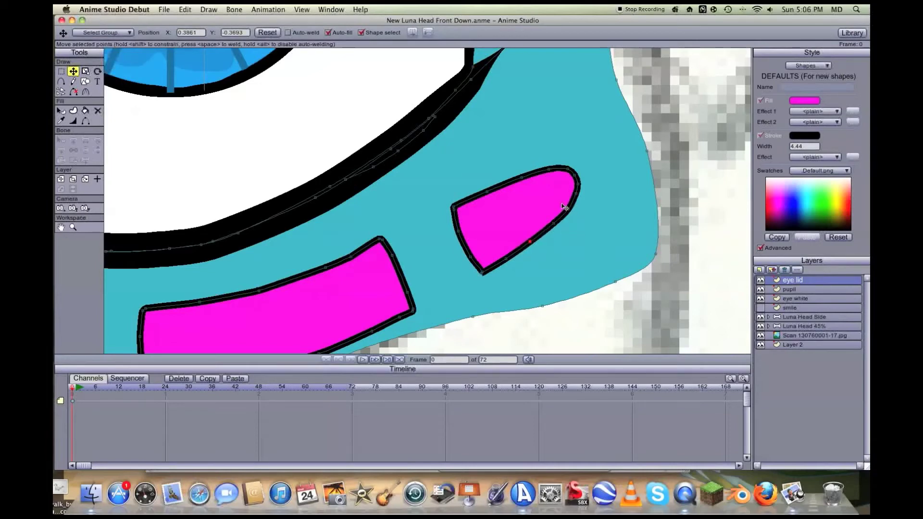
{"action": "scroll", "coordinate": [562, 208], "scroll_direction": "down", "scroll_amount": 5}
{"action": "left_click", "coordinate": [573, 226]}
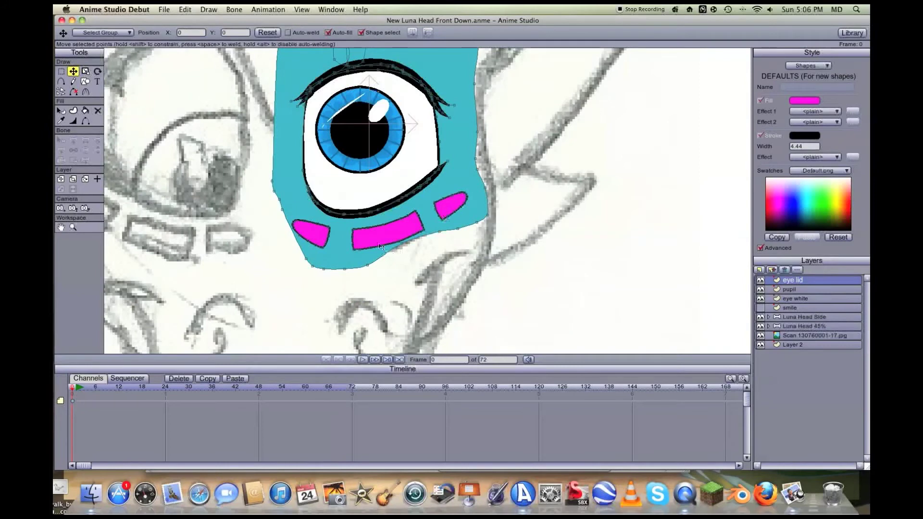
Step: Rotate the whole outer pink marking slightly and adjust its position beneath the eye
{"action": "scroll", "coordinate": [447, 216], "scroll_direction": "up", "scroll_amount": 5}
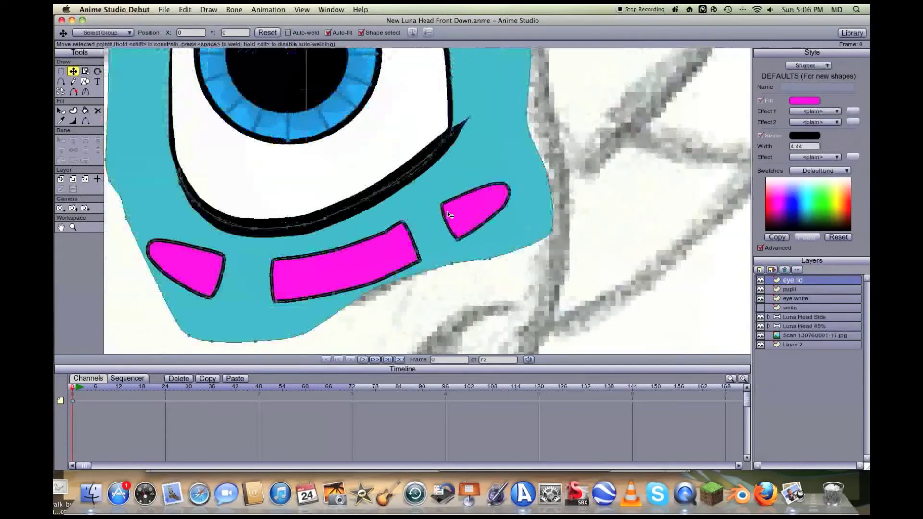
{"action": "left_click", "coordinate": [443, 209]}
{"action": "key", "text": "r"}
{"action": "left_click_drag", "start_coordinate": [457, 219], "coordinate": [458, 218]}
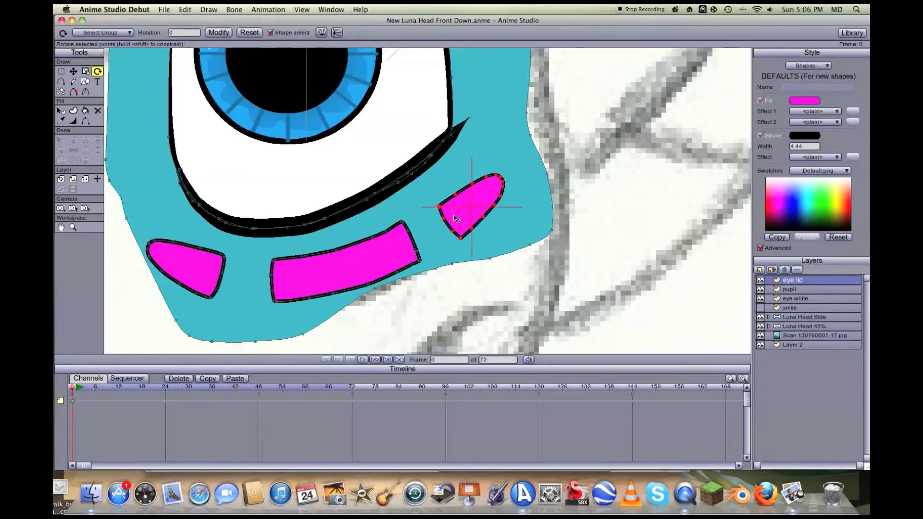
{"action": "key", "text": "t"}
{"action": "left_click", "coordinate": [589, 277]}
Step: Shift and slightly rotate the pink marking nearest the muzzle's centre to follow the lower eye line
{"action": "left_click_drag", "start_coordinate": [208, 266], "coordinate": [225, 270]}
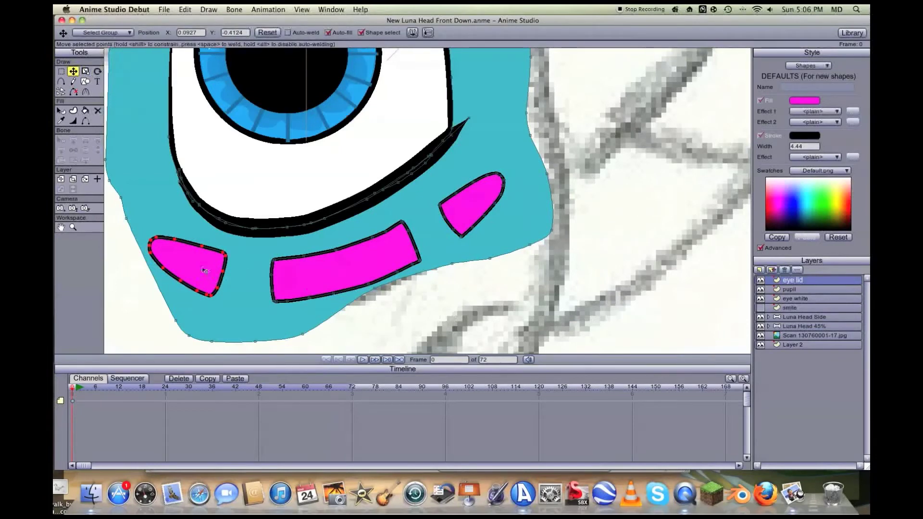
{"action": "key", "text": "r"}
{"action": "left_click_drag", "start_coordinate": [213, 269], "coordinate": [214, 269]}
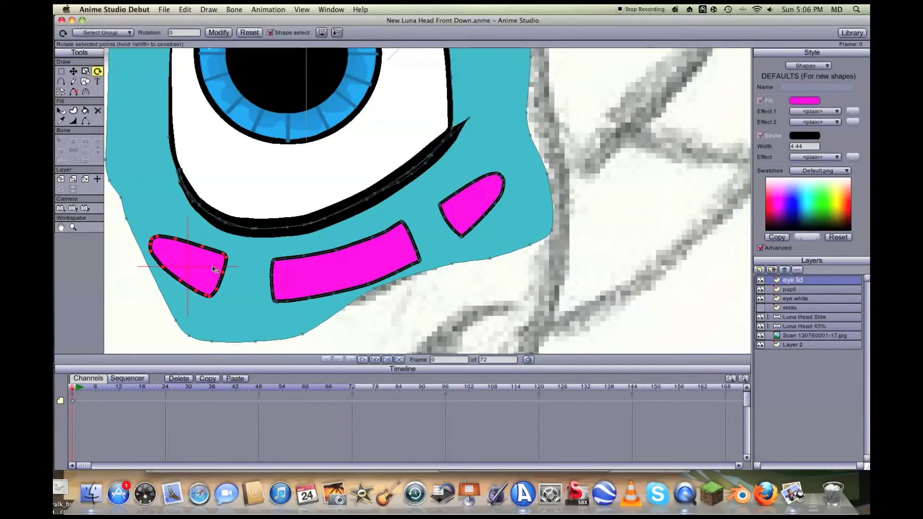
{"action": "key", "text": "t"}
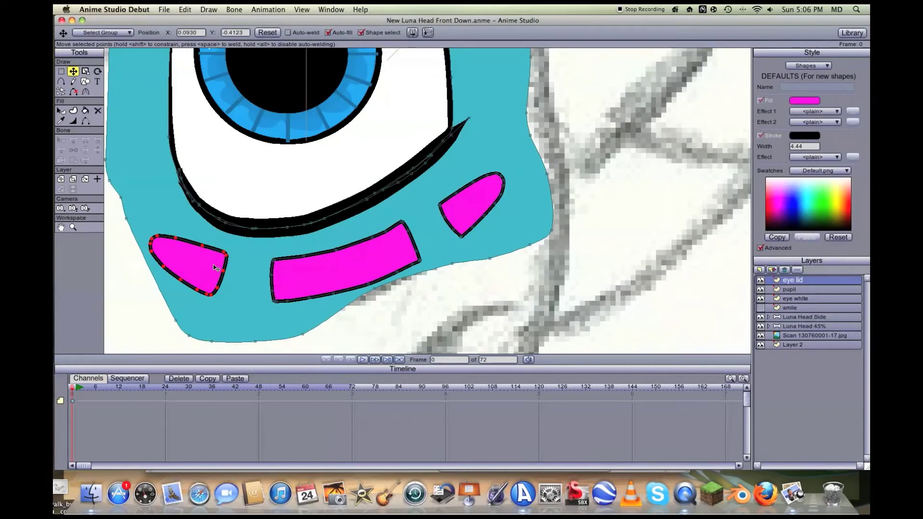
{"action": "left_click", "coordinate": [480, 289]}
Step: Nudge the middle pink marking slightly between its neighbours and save the project
{"action": "left_click", "coordinate": [297, 270]}
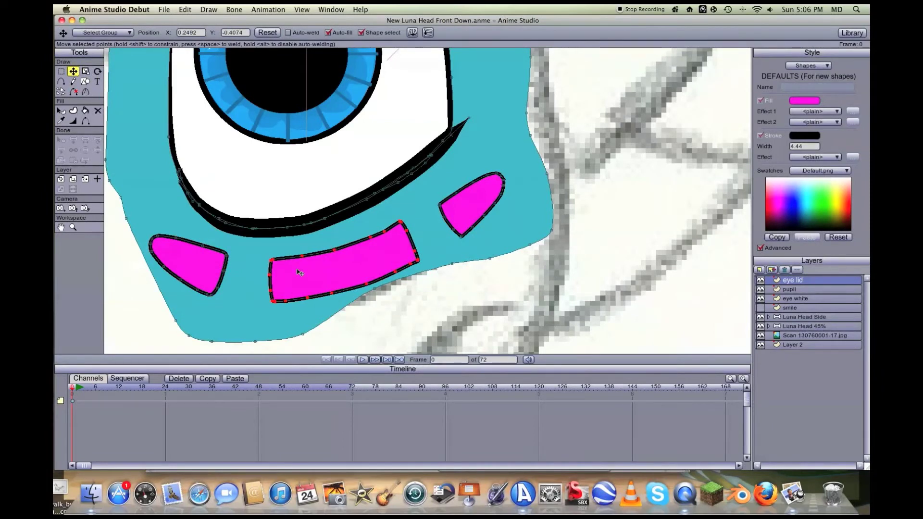
{"action": "key", "text": "r"}
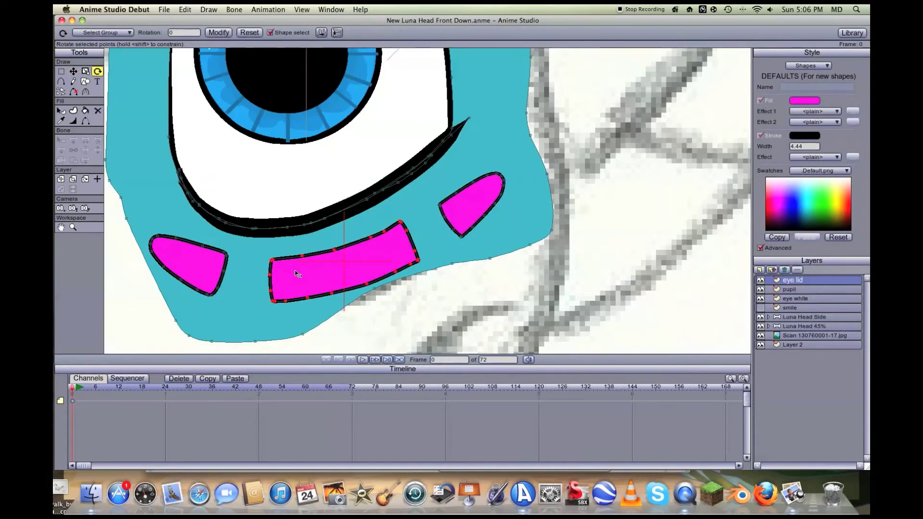
{"action": "left_click", "coordinate": [589, 307]}
{"action": "scroll", "coordinate": [572, 298], "scroll_direction": "down", "scroll_amount": 5}
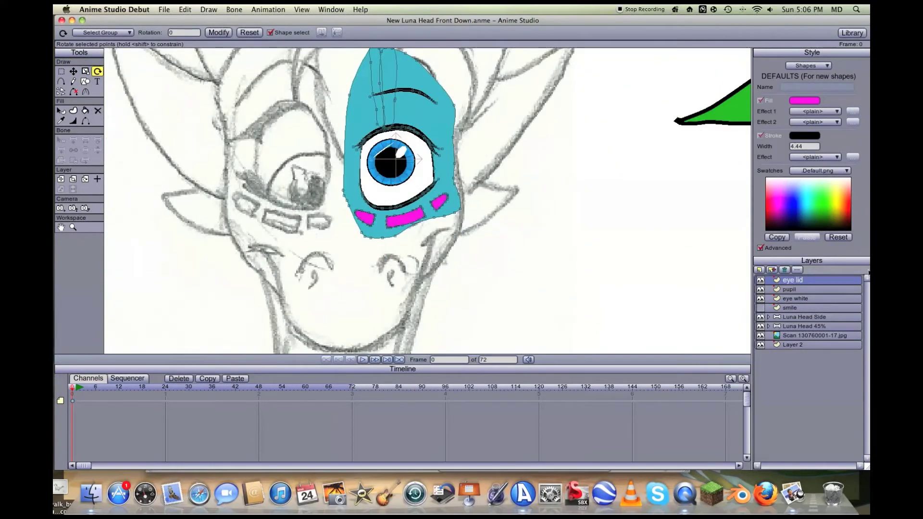
{"action": "left_click", "coordinate": [166, 10]}
{"action": "left_click", "coordinate": [231, 65]}
Step: Add a new switch layer above the eye lid layer and name it "left eye"
{"action": "left_click", "coordinate": [61, 228]}
{"action": "left_click_drag", "start_coordinate": [278, 173], "coordinate": [280, 198]}
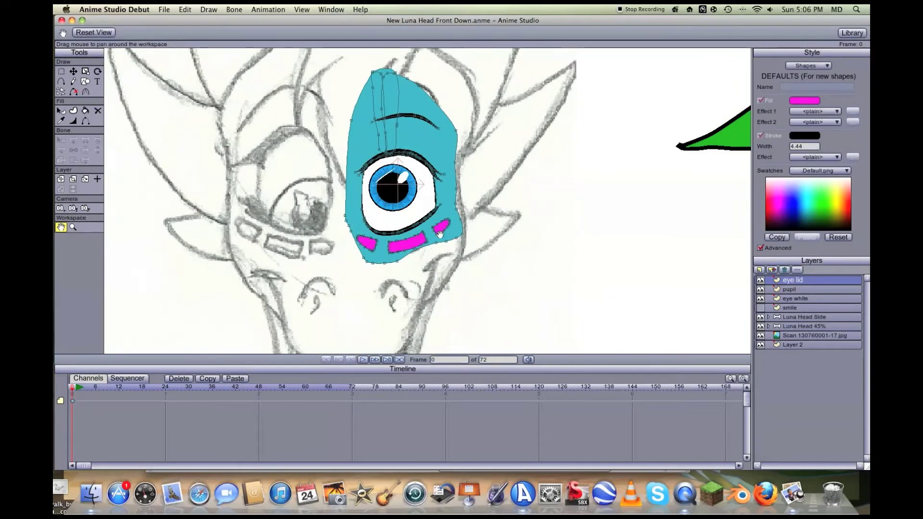
{"action": "left_click", "coordinate": [763, 270]}
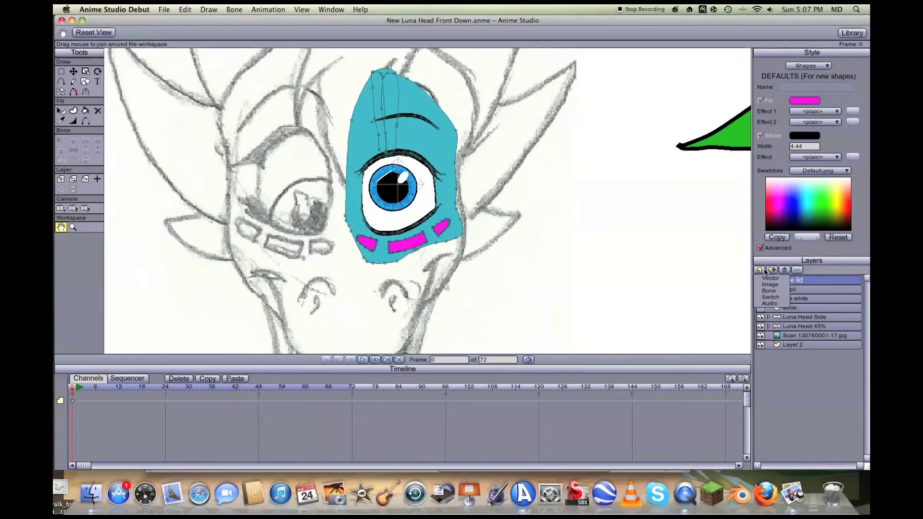
{"action": "left_click", "coordinate": [770, 297]}
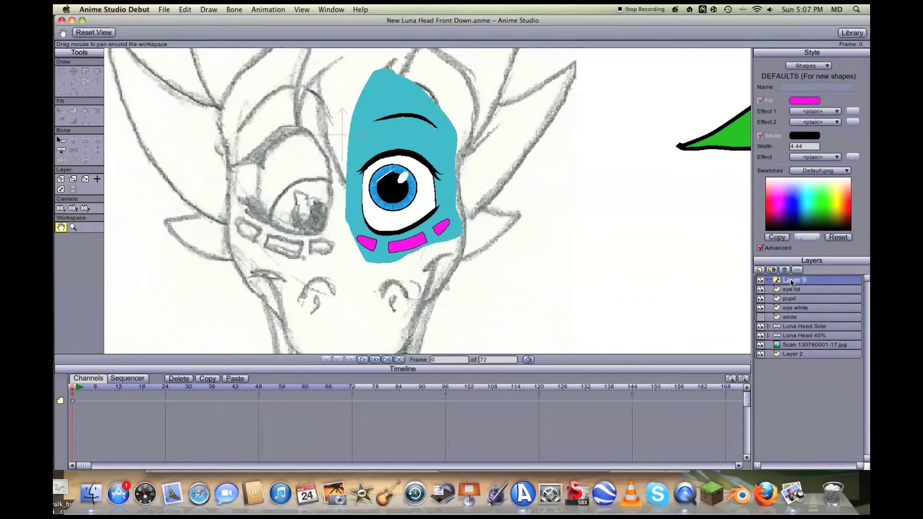
{"action": "double_click", "coordinate": [791, 281]}
{"action": "type", "text": "left eye"}
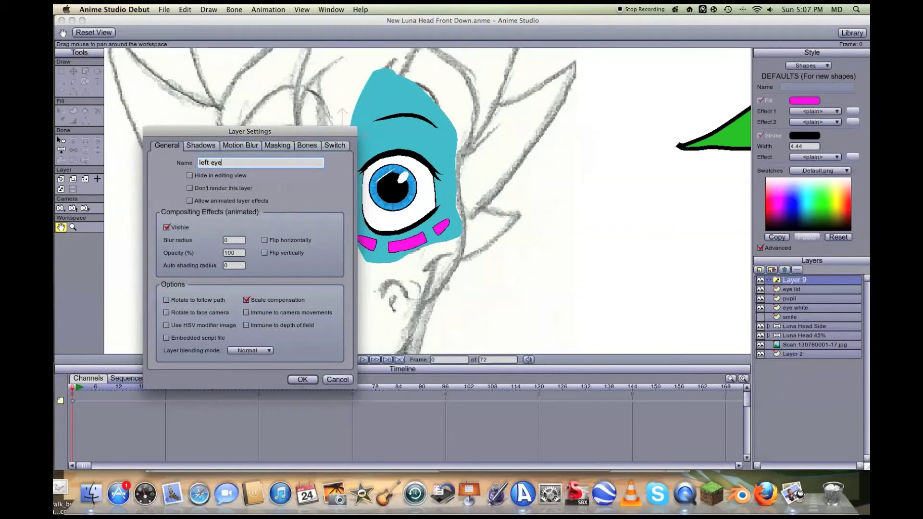
{"action": "key", "text": "Return"}
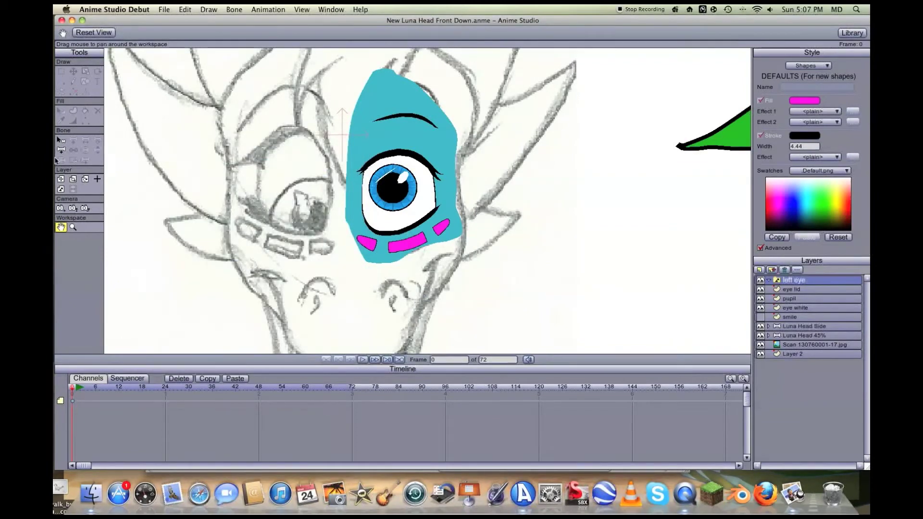
Step: Set the left eye layer's origin at the pupil and move the eye lid layer inside that switch layer
{"action": "left_click", "coordinate": [96, 178]}
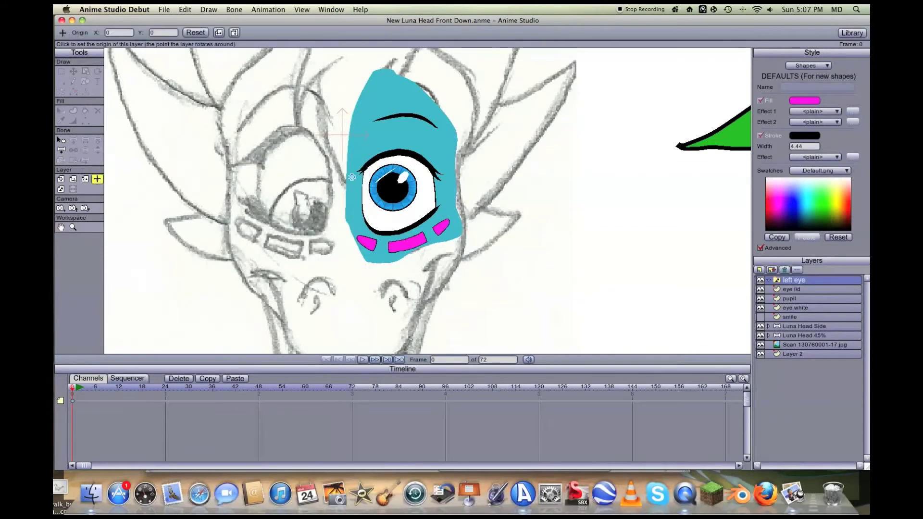
{"action": "left_click", "coordinate": [398, 190]}
{"action": "left_click_drag", "start_coordinate": [797, 290], "coordinate": [804, 286]}
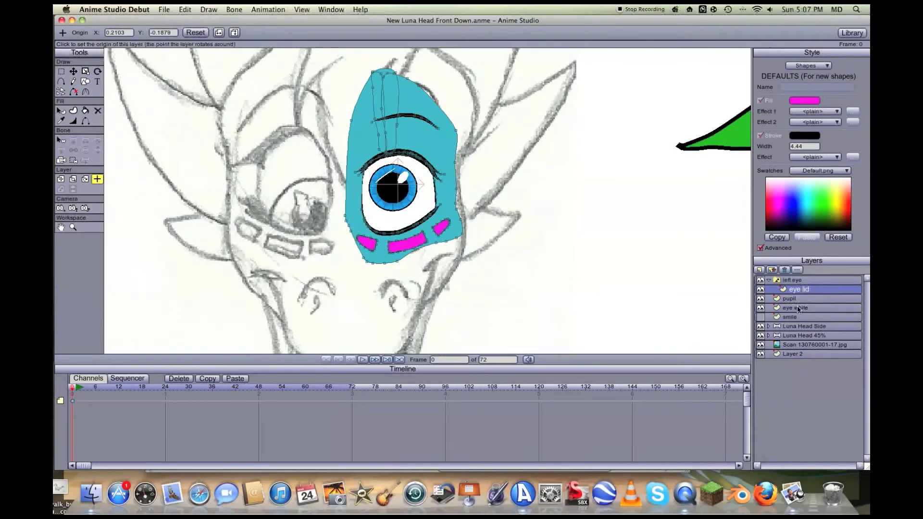
{"action": "left_click", "coordinate": [768, 281]}
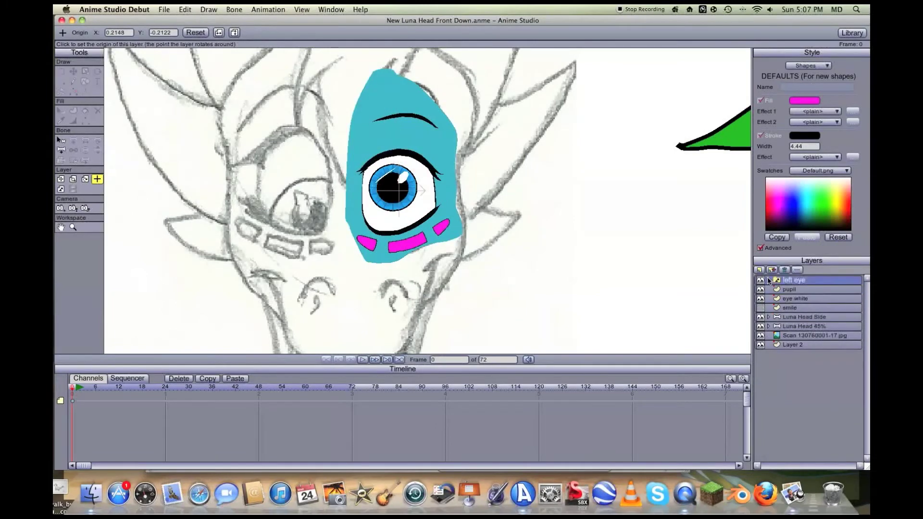
Step: Make the smile layer visible so the coloured head shows behind the eye
{"action": "left_click", "coordinate": [60, 227]}
{"action": "left_click_drag", "start_coordinate": [387, 208], "coordinate": [432, 233]}
{"action": "scroll", "coordinate": [423, 231], "scroll_direction": "up", "scroll_amount": 2}
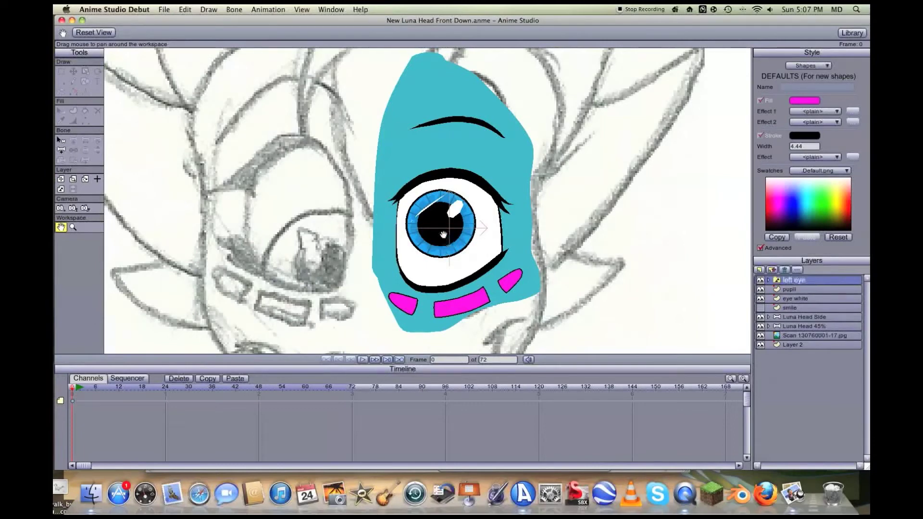
{"action": "scroll", "coordinate": [360, 272], "scroll_direction": "up", "scroll_amount": 5}
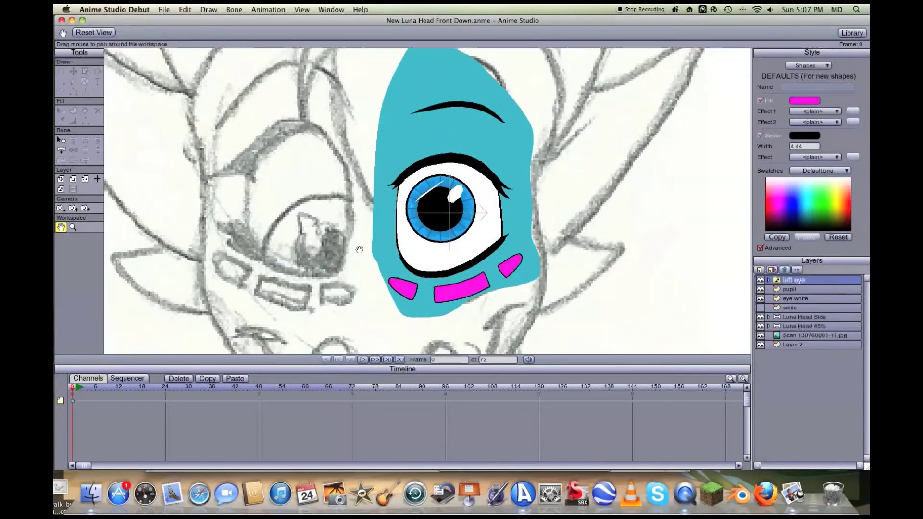
{"action": "scroll", "coordinate": [408, 263], "scroll_direction": "down", "scroll_amount": 3}
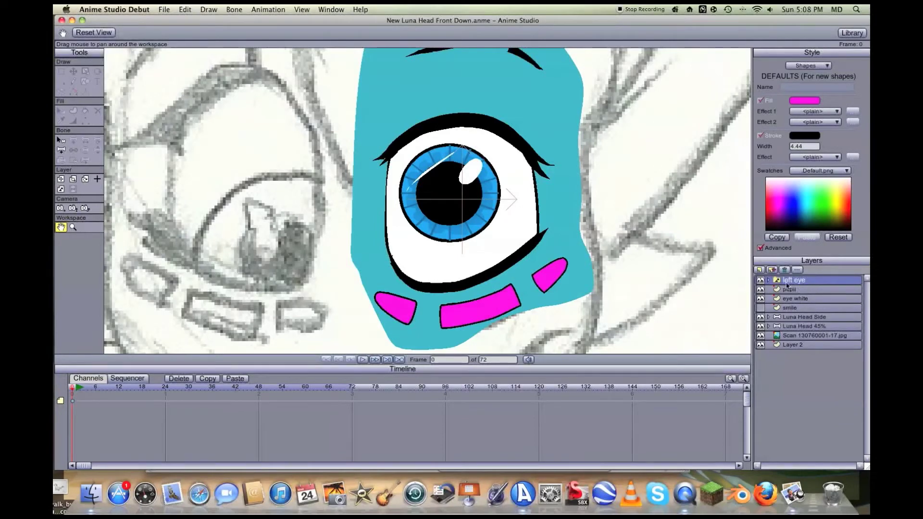
{"action": "left_click", "coordinate": [760, 307]}
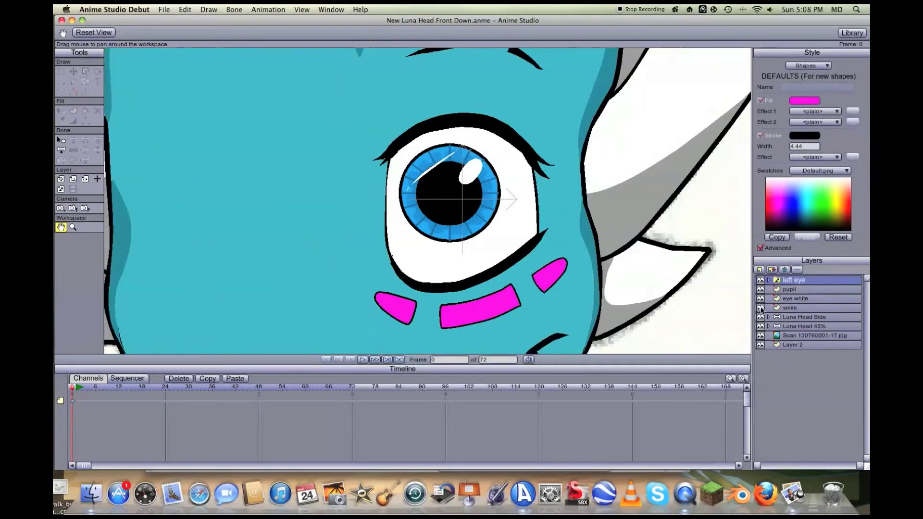
{"action": "left_click", "coordinate": [760, 308]}
{"action": "left_click", "coordinate": [760, 307]}
{"action": "left_click", "coordinate": [760, 307]}
{"action": "left_click", "coordinate": [760, 308]}
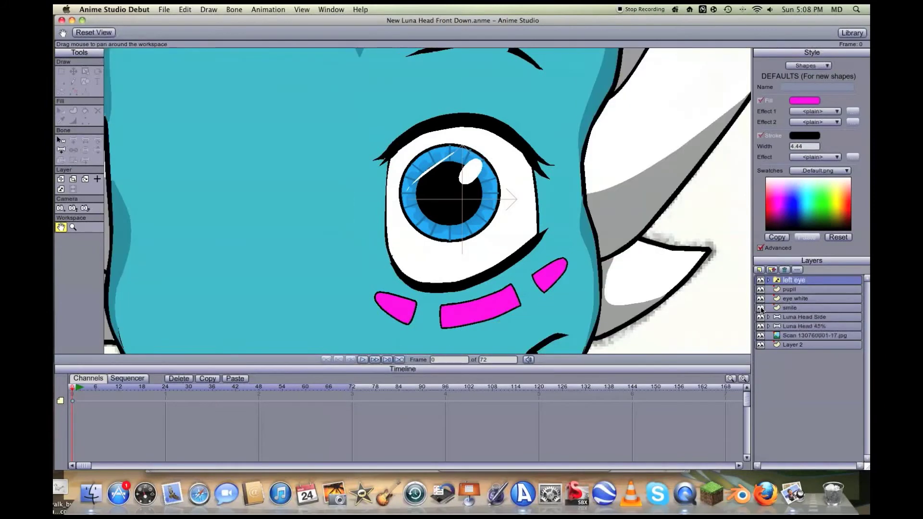
Step: Select the eye lid layer inside the left eye group and examine how its outline and markings fit the head
{"action": "left_click", "coordinate": [798, 298]}
{"action": "left_click", "coordinate": [796, 280]}
{"action": "left_click", "coordinate": [769, 280]}
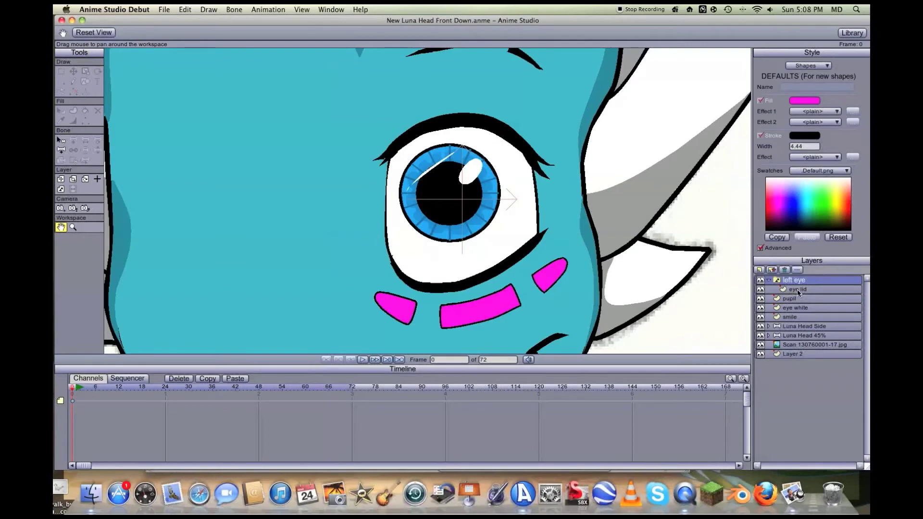
{"action": "left_click", "coordinate": [797, 290]}
{"action": "left_click", "coordinate": [594, 290]}
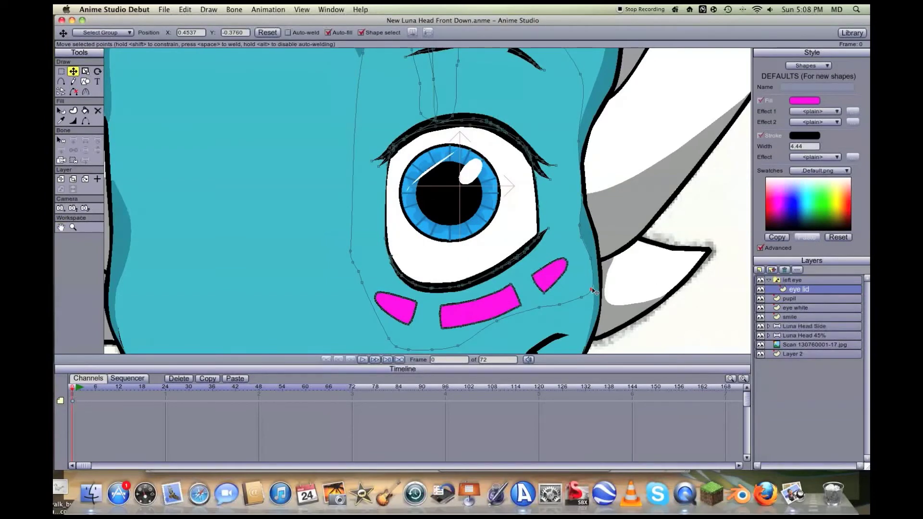
{"action": "left_click", "coordinate": [663, 292]}
{"action": "scroll", "coordinate": [662, 292], "scroll_direction": "down", "scroll_amount": 3}
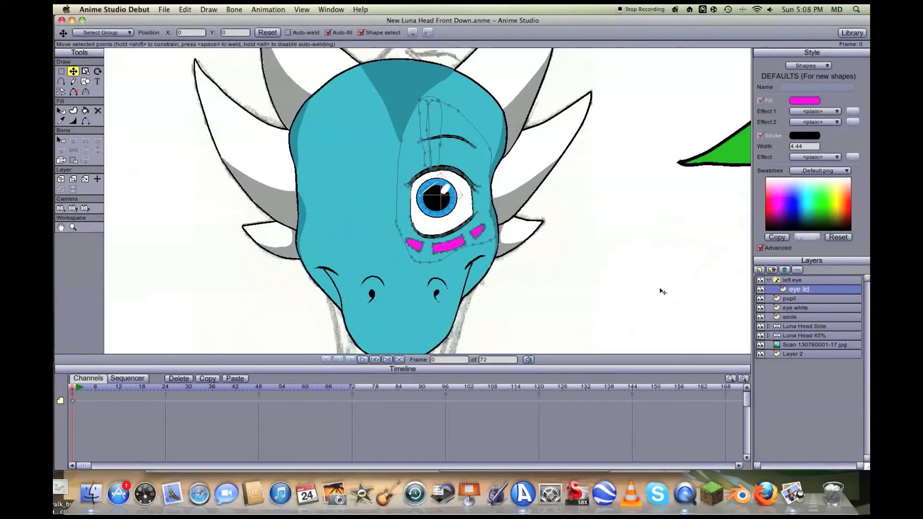
{"action": "scroll", "coordinate": [663, 292], "scroll_direction": "up", "scroll_amount": 2}
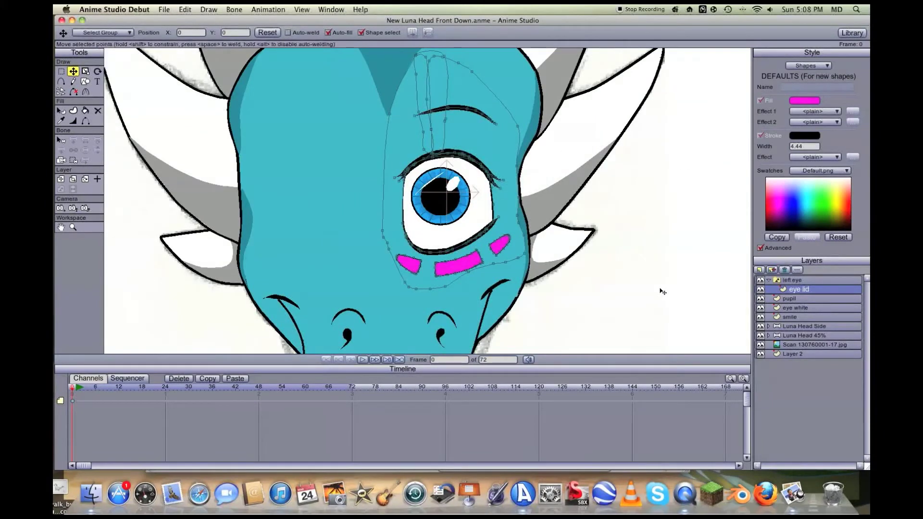
{"action": "scroll", "coordinate": [662, 292], "scroll_direction": "up", "scroll_amount": 1}
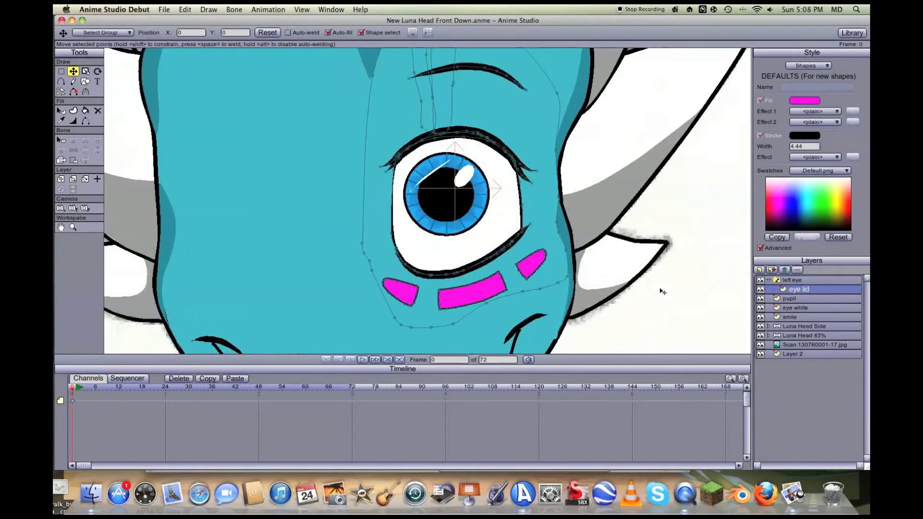
Step: Check the left eye layer's settings and the eye layers nested in the Luna Head 45% group
{"action": "left_click", "coordinate": [769, 279]}
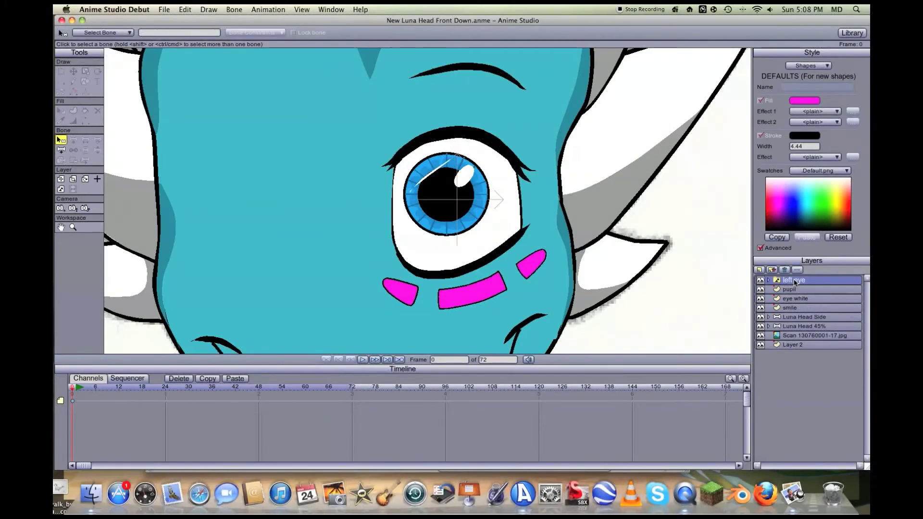
{"action": "double_click", "coordinate": [794, 283]}
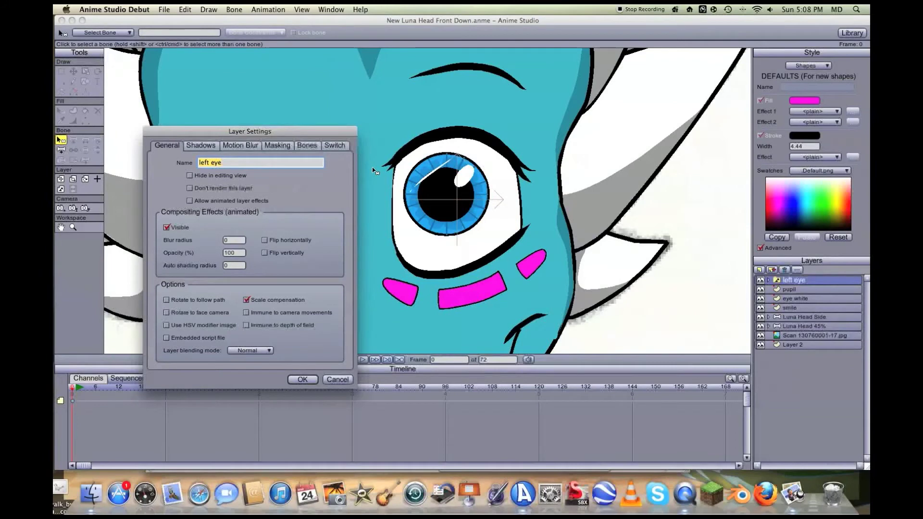
{"action": "key", "text": "Return"}
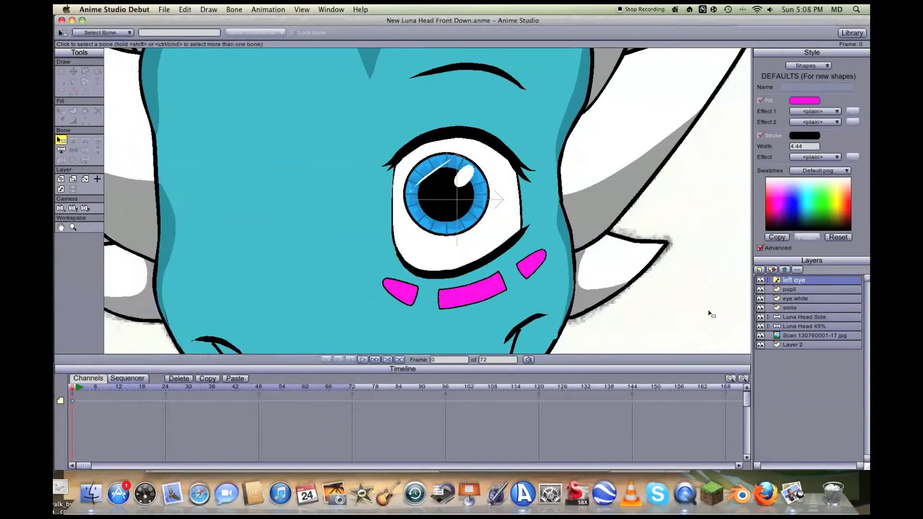
{"action": "scroll", "coordinate": [712, 313], "scroll_direction": "down", "scroll_amount": 2}
{"action": "left_click", "coordinate": [770, 326]}
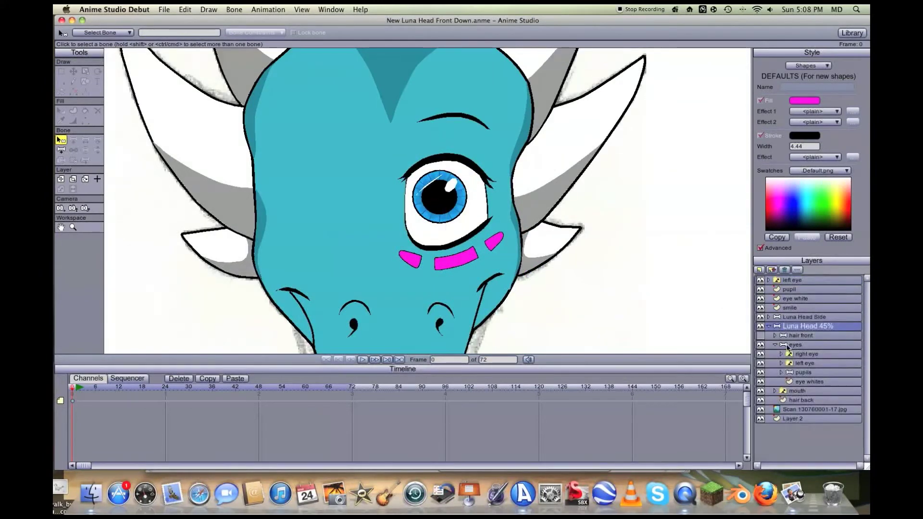
{"action": "left_click", "coordinate": [775, 345]}
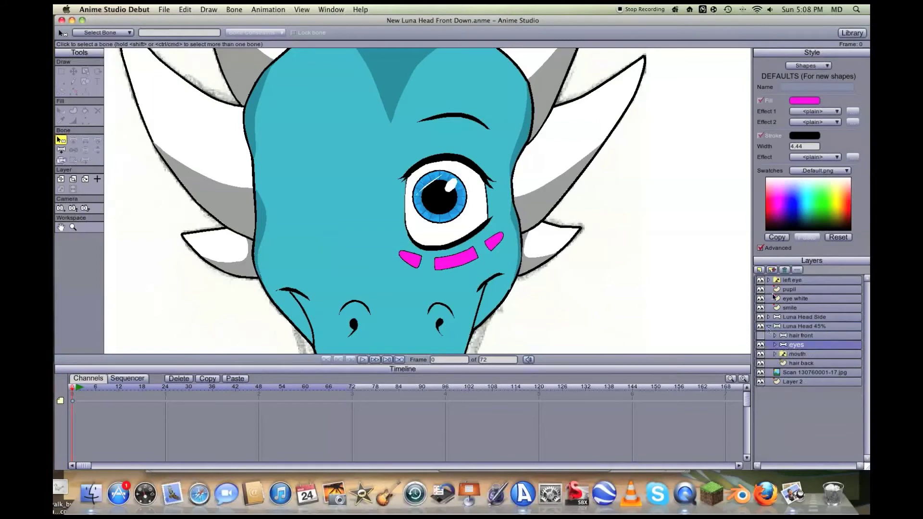
Step: Rename the eye lid layer inside the left eye group as "left eye happy open"
{"action": "left_click", "coordinate": [769, 281]}
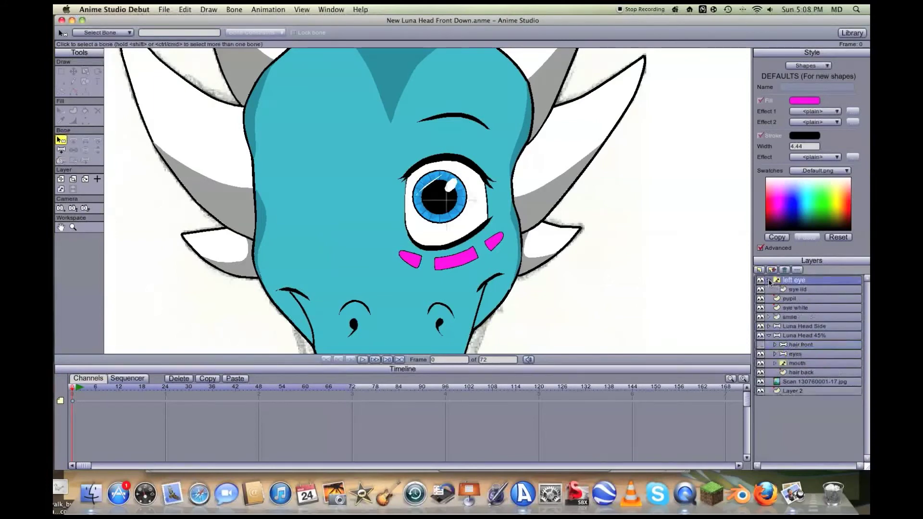
{"action": "left_click", "coordinate": [793, 289]}
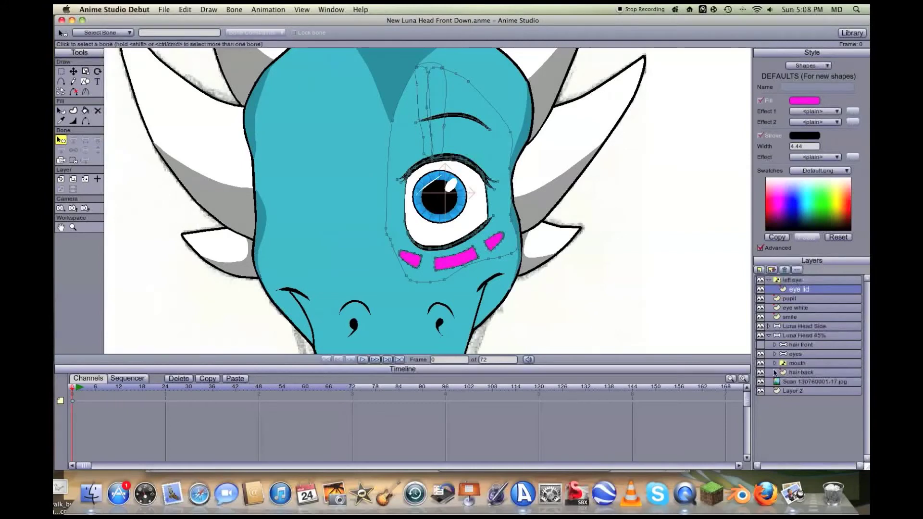
{"action": "double_click", "coordinate": [810, 291]}
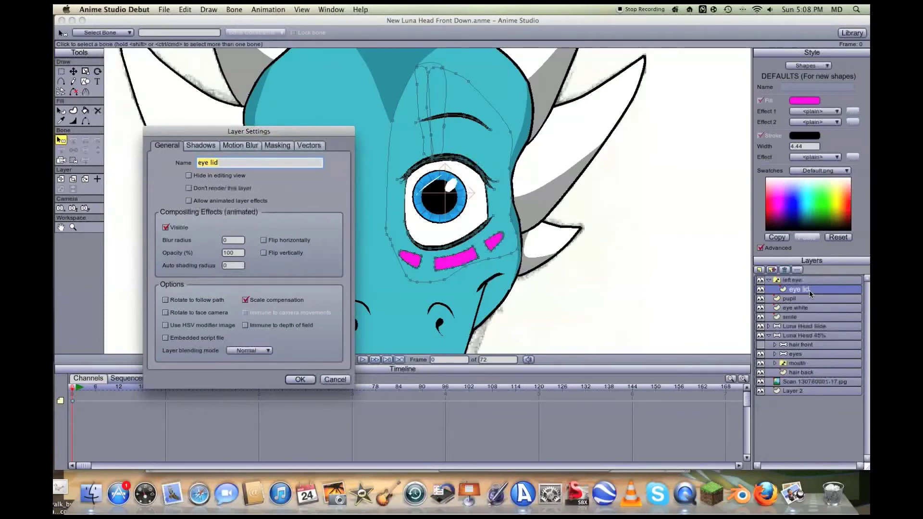
{"action": "key", "text": "BackSpace"}
{"action": "type", "text": "left eye happy open"}
{"action": "key", "text": "Return"}
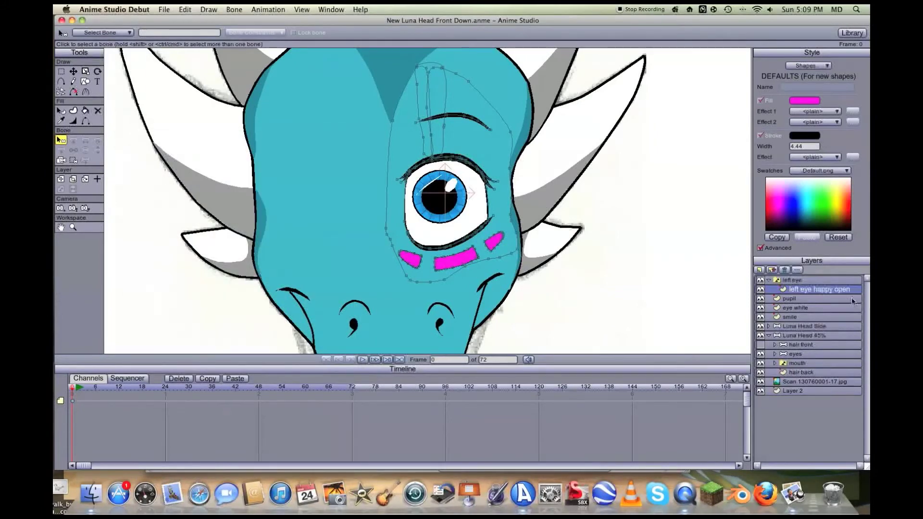
Step: Duplicate the left eye happy open layer and name the copy "left eye happy 1/2 open"
{"action": "left_click", "coordinate": [60, 227]}
{"action": "left_click_drag", "start_coordinate": [360, 230], "coordinate": [352, 242]}
{"action": "scroll", "coordinate": [352, 243], "scroll_direction": "up", "scroll_amount": 2}
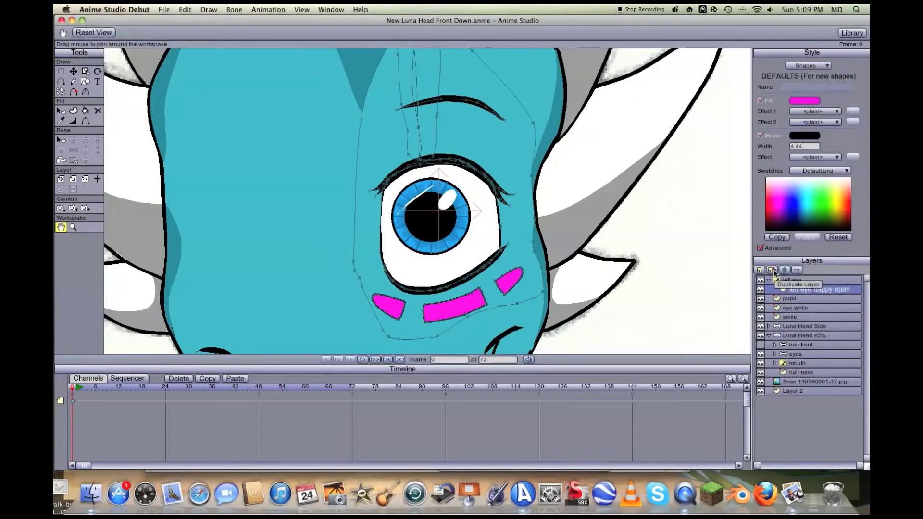
{"action": "left_click", "coordinate": [772, 270]}
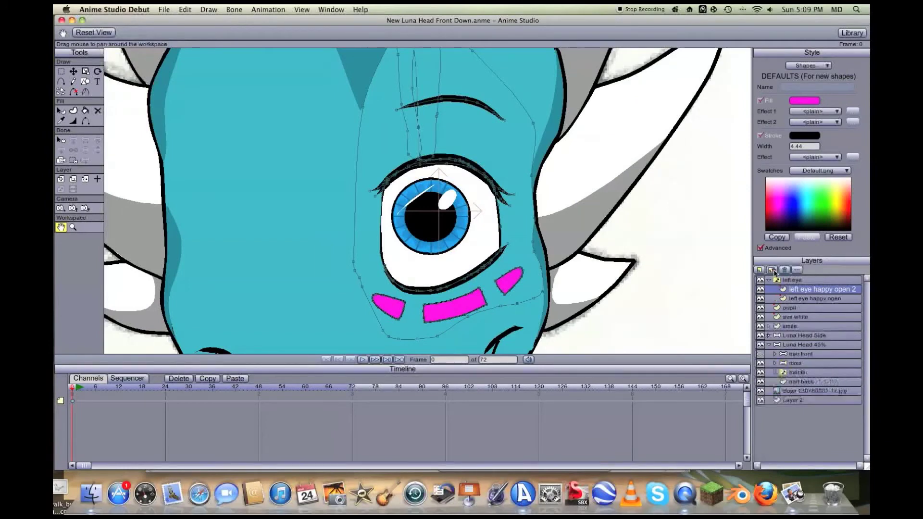
{"action": "double_click", "coordinate": [816, 291]}
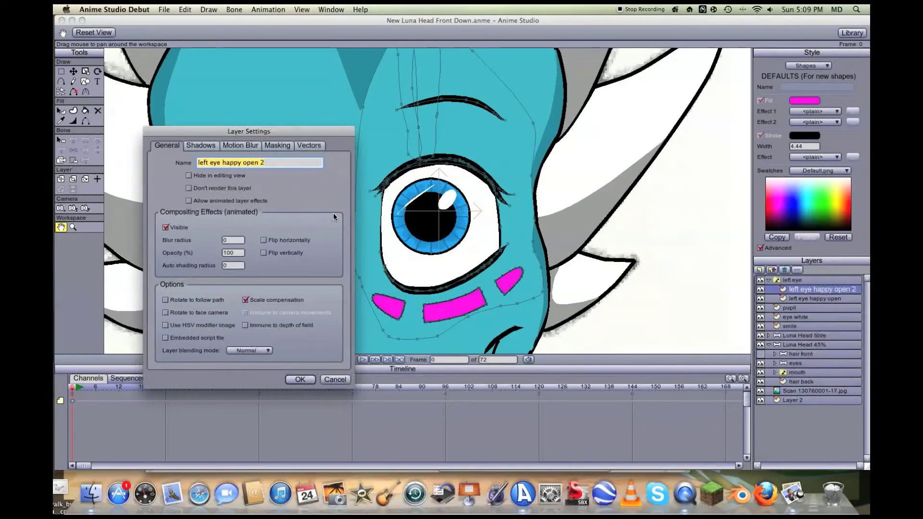
{"action": "key", "text": "Right"}
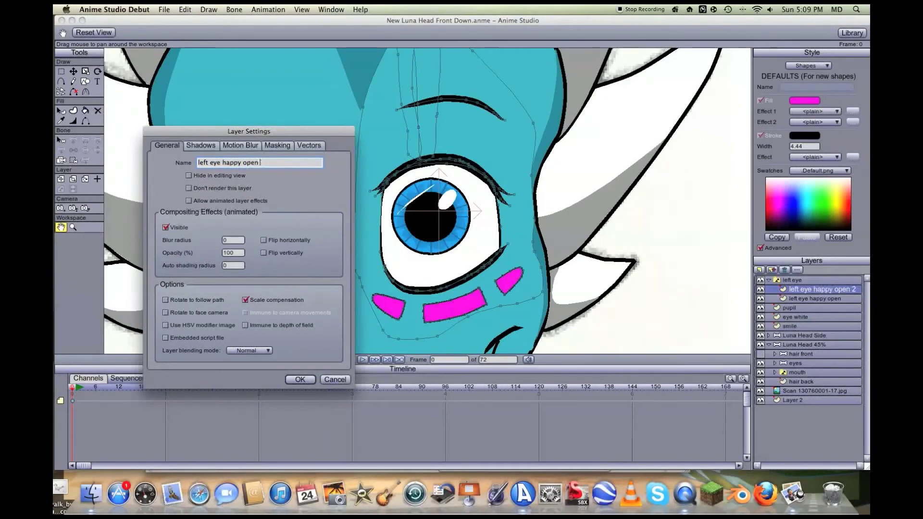
{"action": "left_click", "coordinate": [243, 162]}
{"action": "type", "text": "1/2"}
{"action": "key", "text": "Return"}
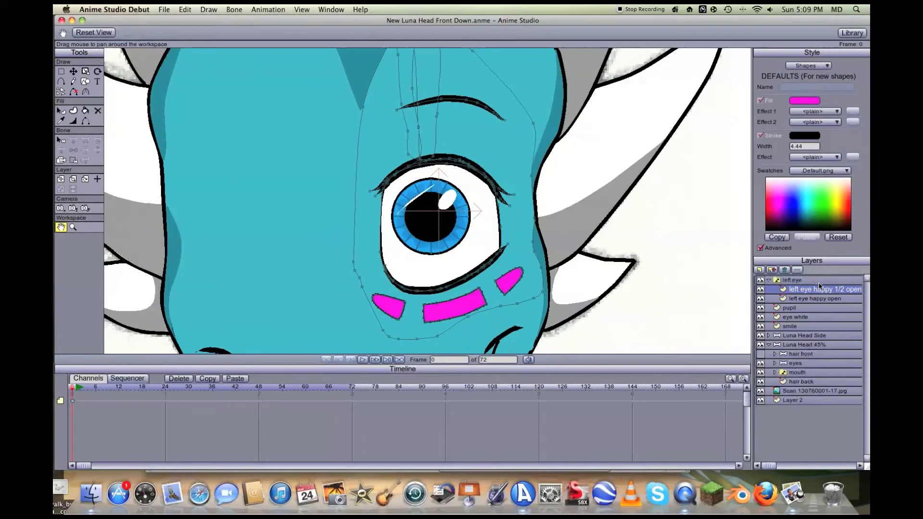
Step: Delete the duplicated left eye happy 1/2 open layer
{"action": "scroll", "coordinate": [638, 243], "scroll_direction": "up", "scroll_amount": 2}
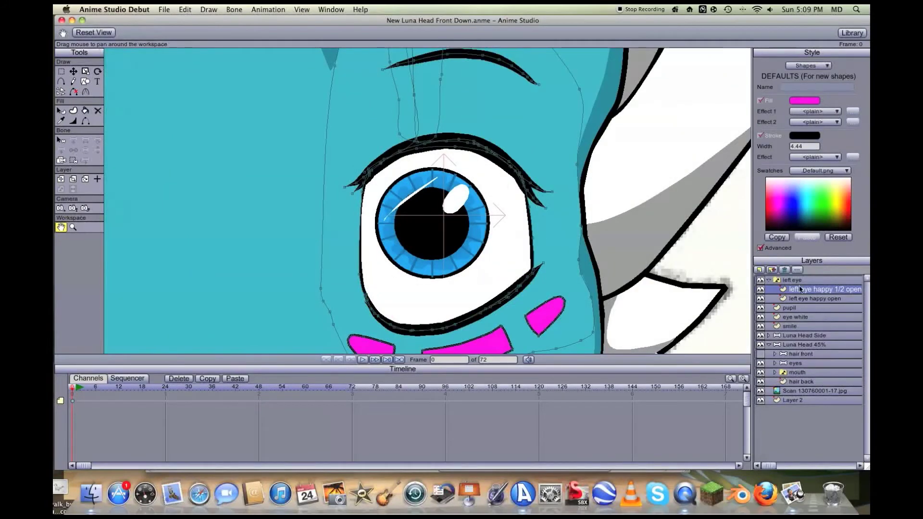
{"action": "left_click", "coordinate": [785, 270]}
{"action": "key", "text": "Return"}
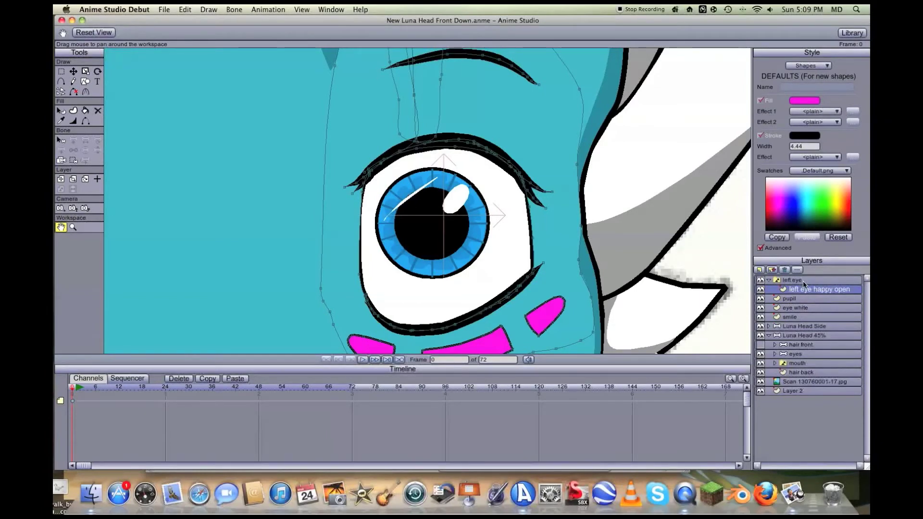
Step: Turn on sub-layer interpolation in the left eye switch layer's settings
{"action": "double_click", "coordinate": [802, 282]}
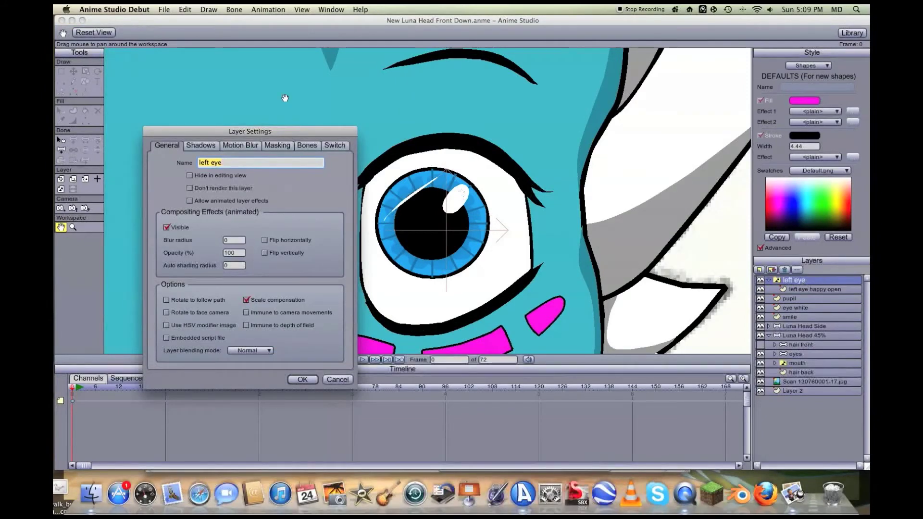
{"action": "left_click", "coordinate": [336, 146]}
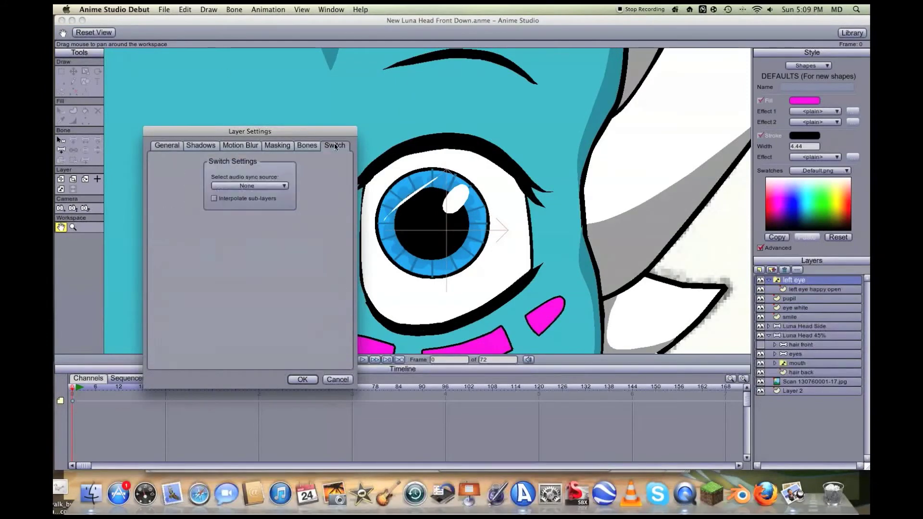
{"action": "left_click", "coordinate": [214, 199]}
{"action": "left_click", "coordinate": [302, 379]}
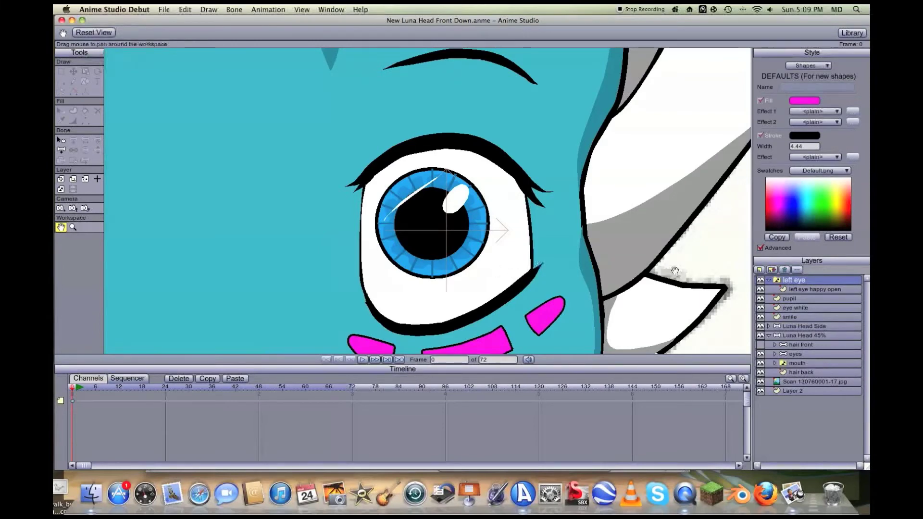
Step: Duplicate the left eye happy open layer again and rename the copy "left eye happy 1/2 open"
{"action": "left_click", "coordinate": [802, 290]}
{"action": "left_click", "coordinate": [772, 271]}
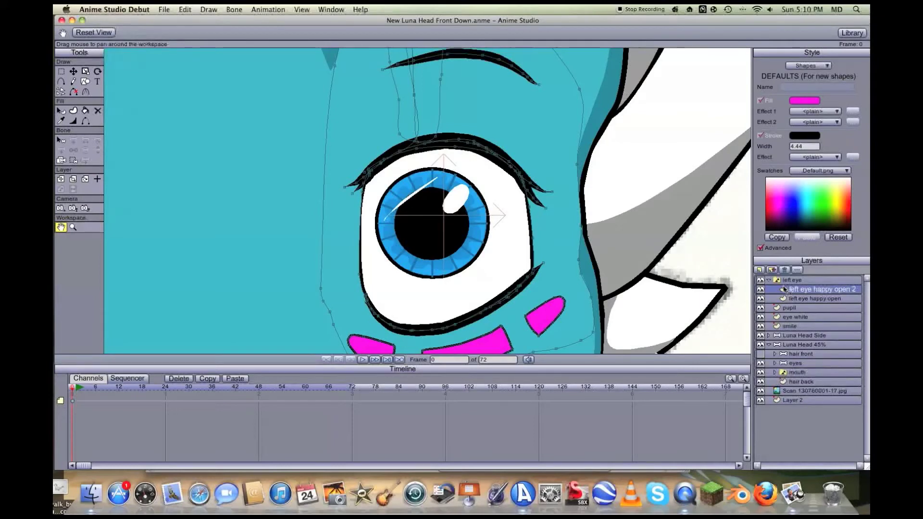
{"action": "double_click", "coordinate": [805, 290]}
{"action": "key", "text": "Right"}
{"action": "key", "text": "BackSpace"}
{"action": "key", "text": "BackSpace"}
{"action": "left_click", "coordinate": [244, 163]}
{"action": "type", "text": "1/2"}
{"action": "key", "text": "Return"}
Step: Lower the upper lash line across the pupil and shift its central points slightly farther down
{"action": "scroll", "coordinate": [662, 252], "scroll_direction": "up", "scroll_amount": 2}
{"action": "scroll", "coordinate": [670, 219], "scroll_direction": "down", "scroll_amount": 3}
{"action": "key", "text": "t"}
{"action": "left_click_drag", "start_coordinate": [447, 142], "coordinate": [449, 204]}
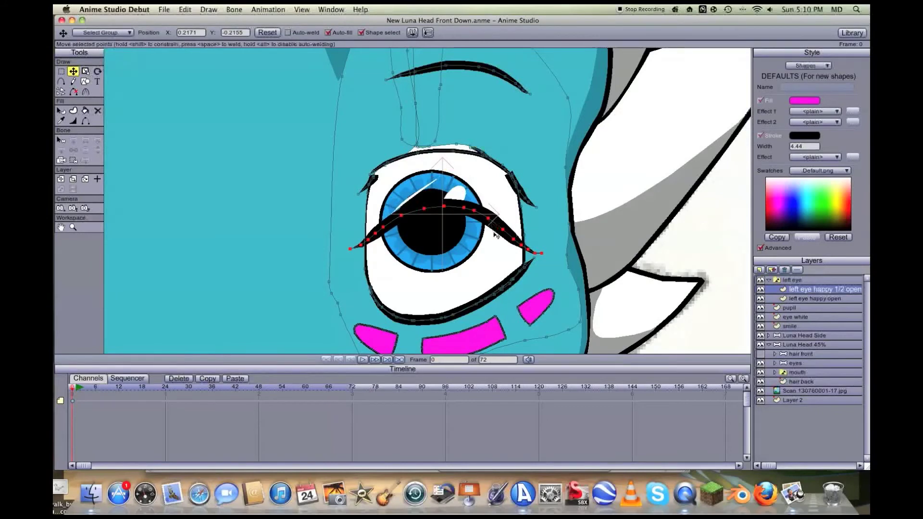
{"action": "left_click", "coordinate": [120, 82]}
{"action": "left_click", "coordinate": [62, 72]}
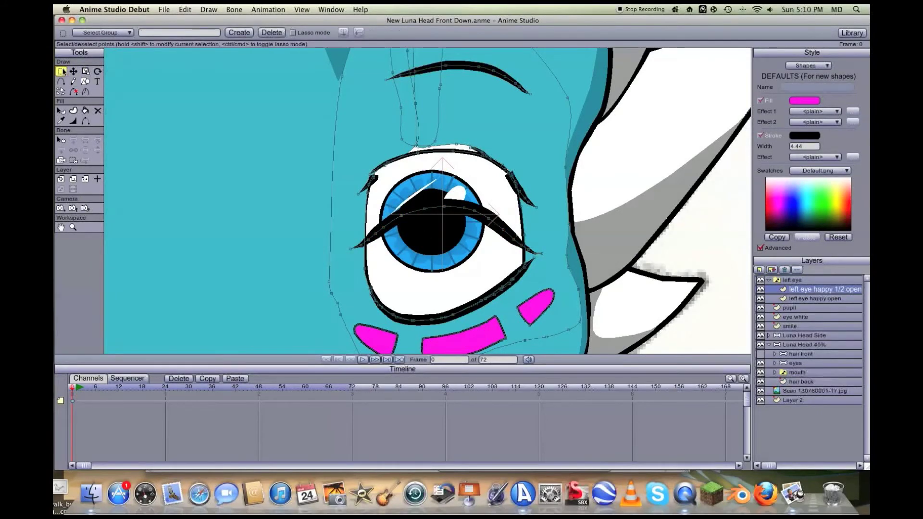
{"action": "left_click_drag", "start_coordinate": [398, 202], "coordinate": [500, 258]}
{"action": "key", "text": "t"}
{"action": "left_click_drag", "start_coordinate": [458, 192], "coordinate": [456, 221]}
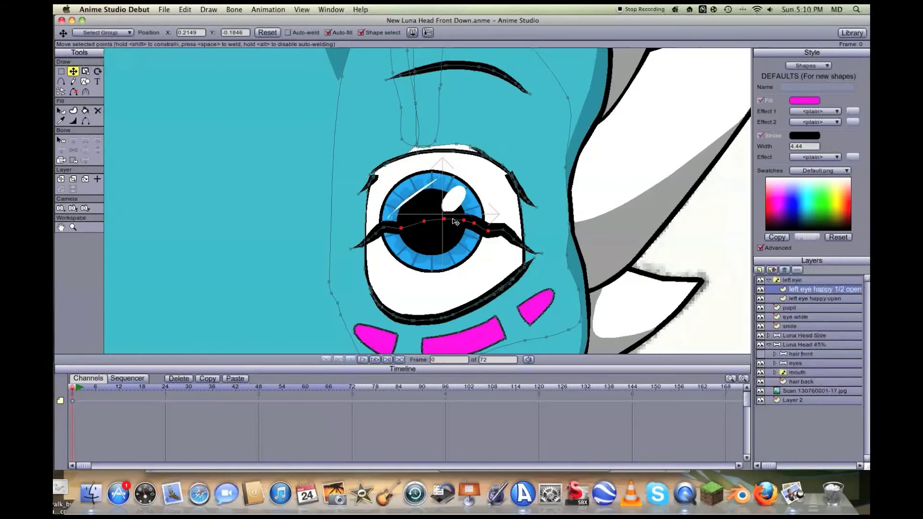
Step: Reposition the lowered lash line's points toward both eye corners so it forms a smooth, flatter curve
{"action": "scroll", "coordinate": [395, 231], "scroll_direction": "up", "scroll_amount": 2}
{"action": "left_click", "coordinate": [389, 238]}
{"action": "left_click_drag", "start_coordinate": [390, 240], "coordinate": [353, 251]}
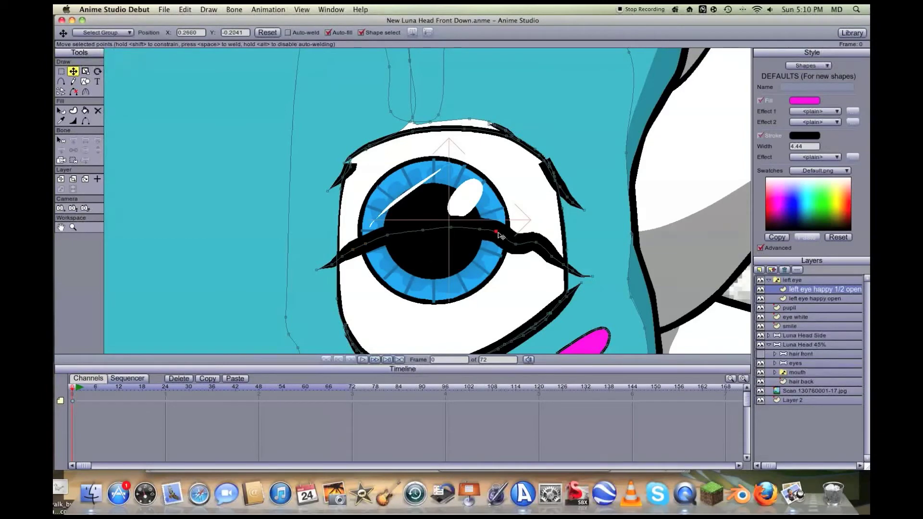
{"action": "mouse_move", "coordinate": [516, 244]}
{"action": "left_mouse_down"}
{"action": "mouse_move", "coordinate": [516, 236]}
{"action": "mouse_move", "coordinate": [558, 258]}
{"action": "mouse_move", "coordinate": [573, 254]}
{"action": "mouse_move", "coordinate": [588, 277]}
{"action": "mouse_move", "coordinate": [596, 258]}
{"action": "left_mouse_up"}
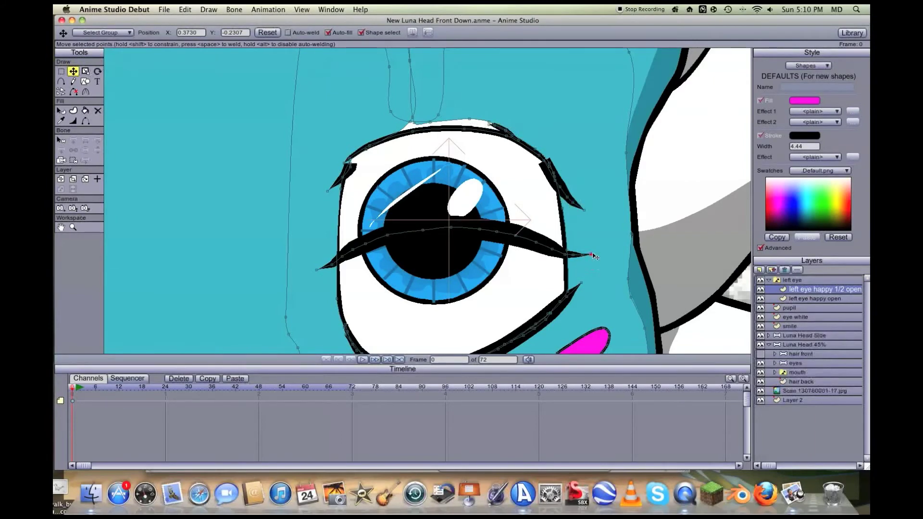
{"action": "left_click_drag", "start_coordinate": [585, 257], "coordinate": [584, 256]}
Step: Move the separate lash shapes at the inner and outer eye corners down to the ends of the lowered lash line
{"action": "left_click_drag", "start_coordinate": [350, 172], "coordinate": [349, 265]}
{"action": "left_click_drag", "start_coordinate": [554, 186], "coordinate": [579, 265]}
{"action": "key", "text": "r"}
{"action": "key", "text": "t"}
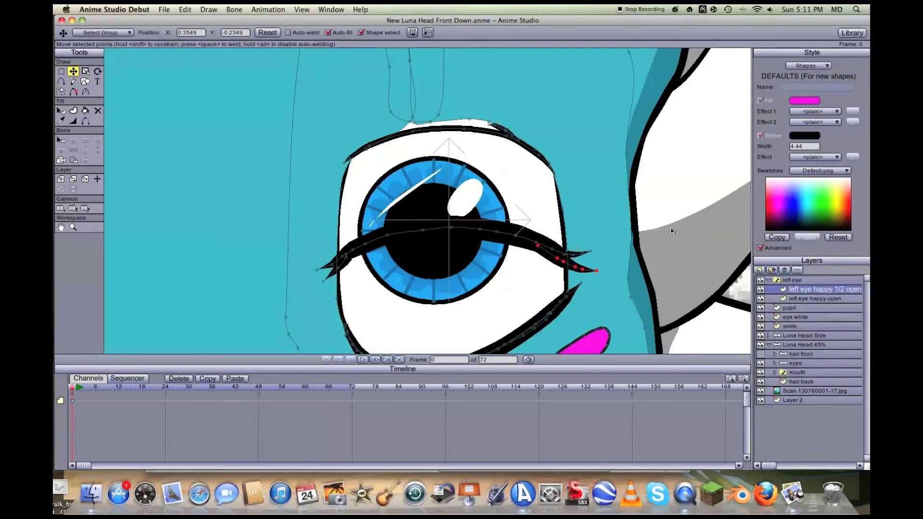
{"action": "left_click", "coordinate": [721, 328]}
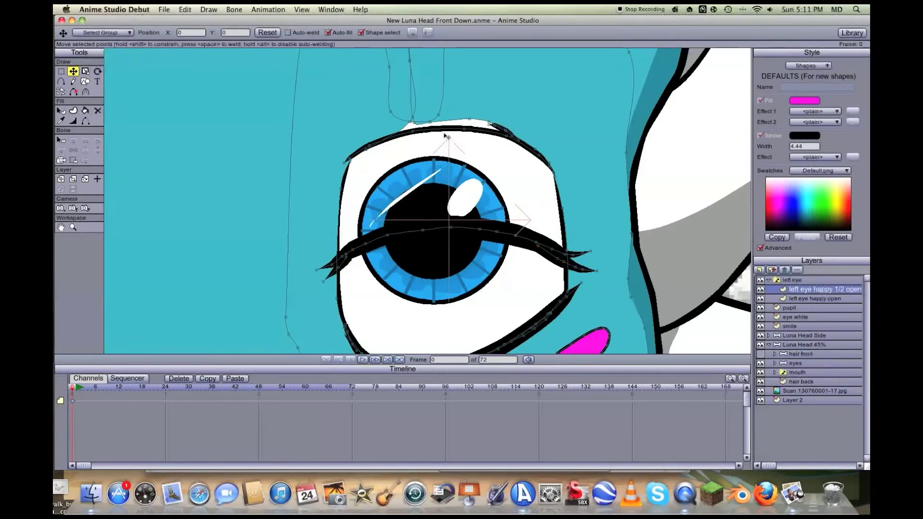
Step: Move the remaining upper lash outline and its small black piece down onto the lowered lid, adjusting the outer corner points
{"action": "left_click_drag", "start_coordinate": [446, 130], "coordinate": [447, 226]}
{"action": "left_click", "coordinate": [544, 254]}
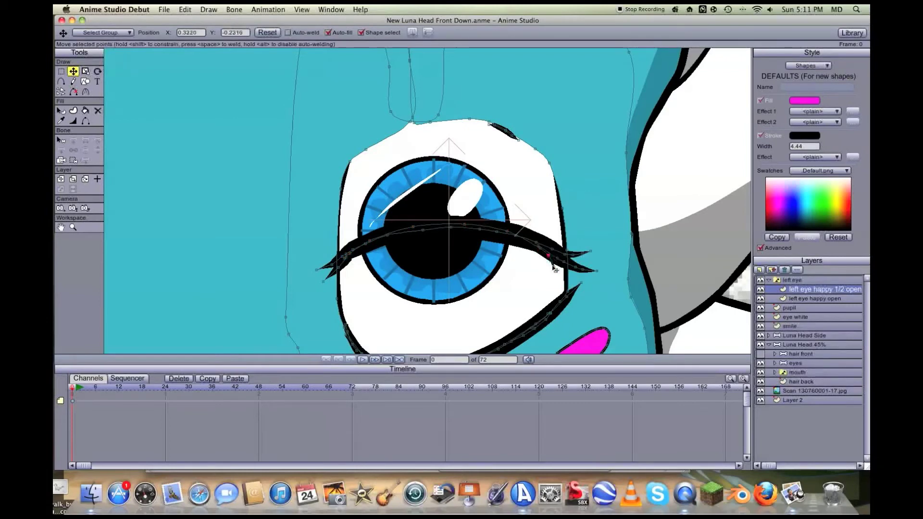
{"action": "left_click_drag", "start_coordinate": [555, 274], "coordinate": [559, 275]}
{"action": "left_click", "coordinate": [503, 136]}
{"action": "left_click_drag", "start_coordinate": [502, 136], "coordinate": [497, 234]}
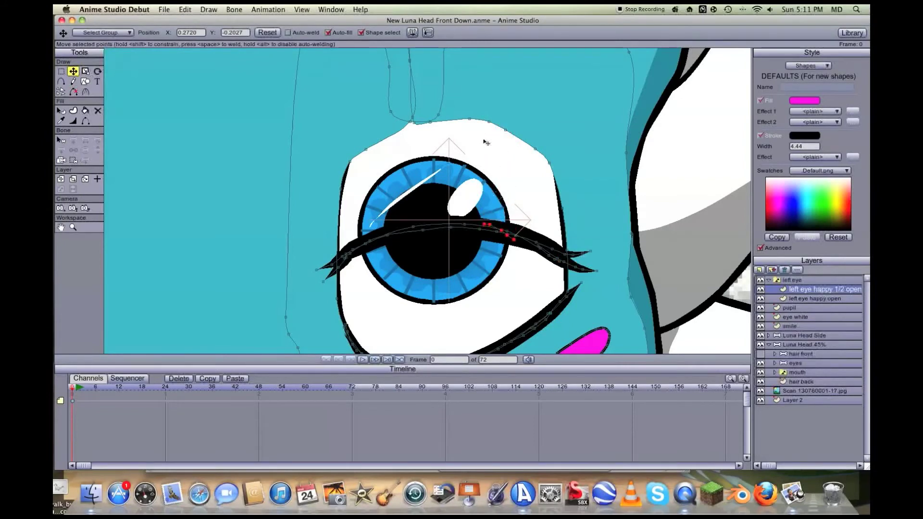
Step: Pull the eyelid skin shape's upper edge points down to the lash line so the skin covers the top of the eye
{"action": "left_click_drag", "start_coordinate": [565, 255], "coordinate": [566, 263]}
{"action": "left_click_drag", "start_coordinate": [549, 165], "coordinate": [481, 136]}
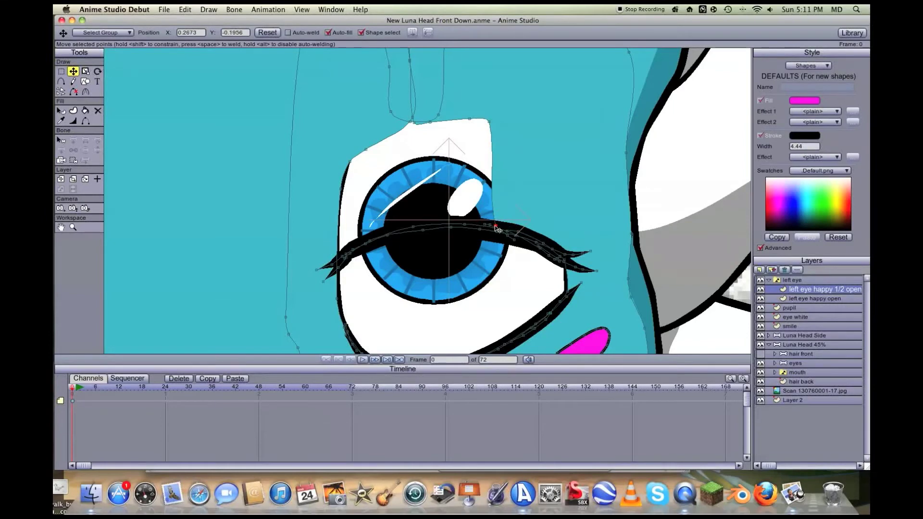
{"action": "left_click_drag", "start_coordinate": [495, 226], "coordinate": [444, 225]}
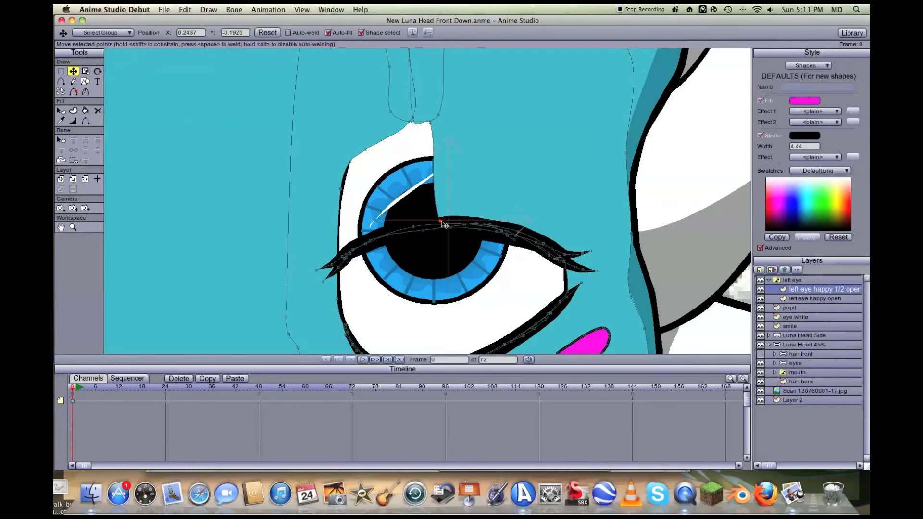
{"action": "left_click_drag", "start_coordinate": [432, 128], "coordinate": [423, 226]}
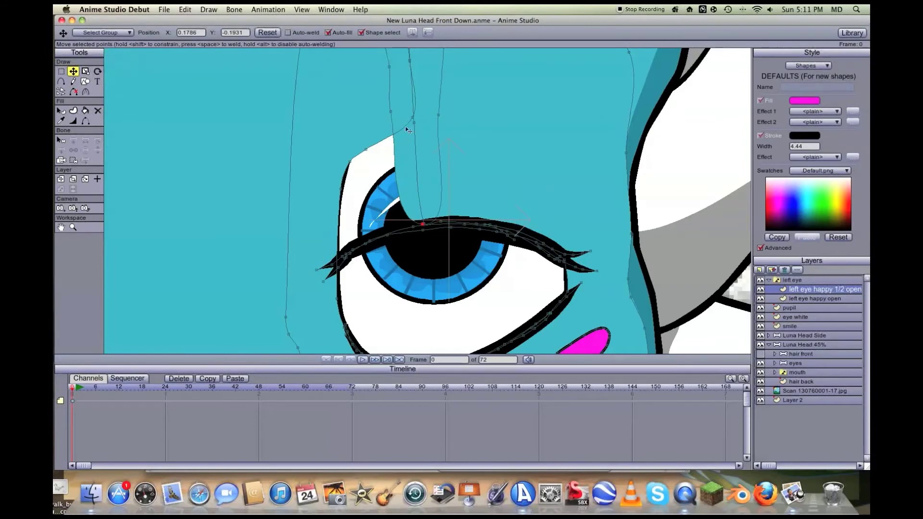
{"action": "left_click_drag", "start_coordinate": [414, 120], "coordinate": [371, 223]}
{"action": "scroll", "coordinate": [371, 222], "scroll_direction": "down", "scroll_amount": 3}
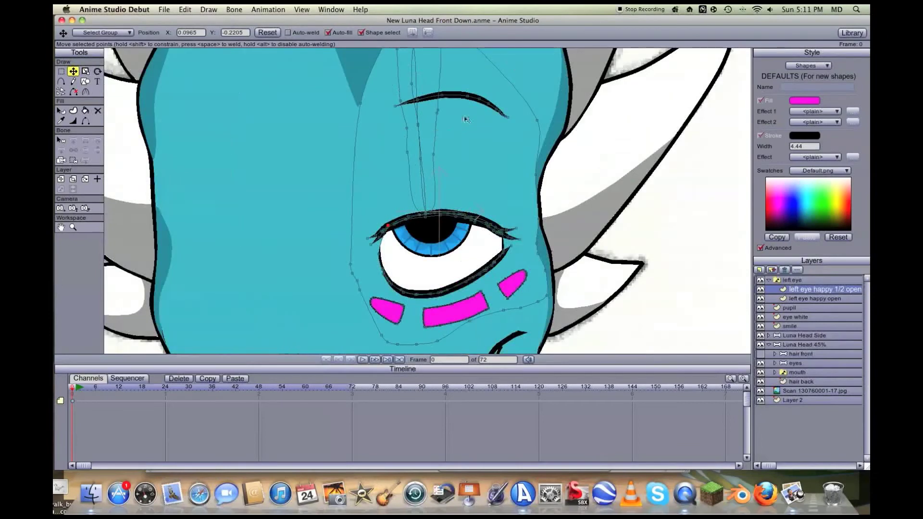
Step: Lower the eyebrow toward the half-closed lid, then select the left eye happy open layer for comparison
{"action": "double_click", "coordinate": [457, 98]}
{"action": "left_click_drag", "start_coordinate": [456, 98], "coordinate": [457, 131]}
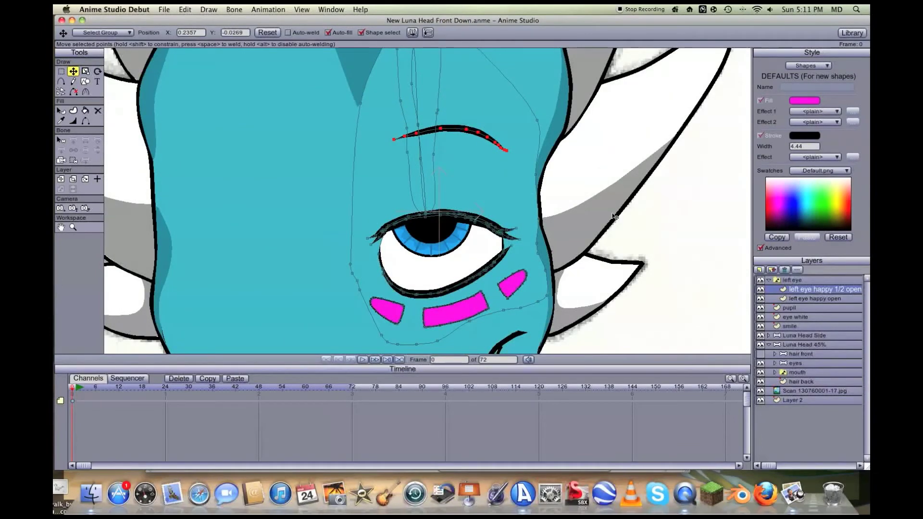
{"action": "left_click", "coordinate": [648, 226]}
{"action": "left_click", "coordinate": [806, 299]}
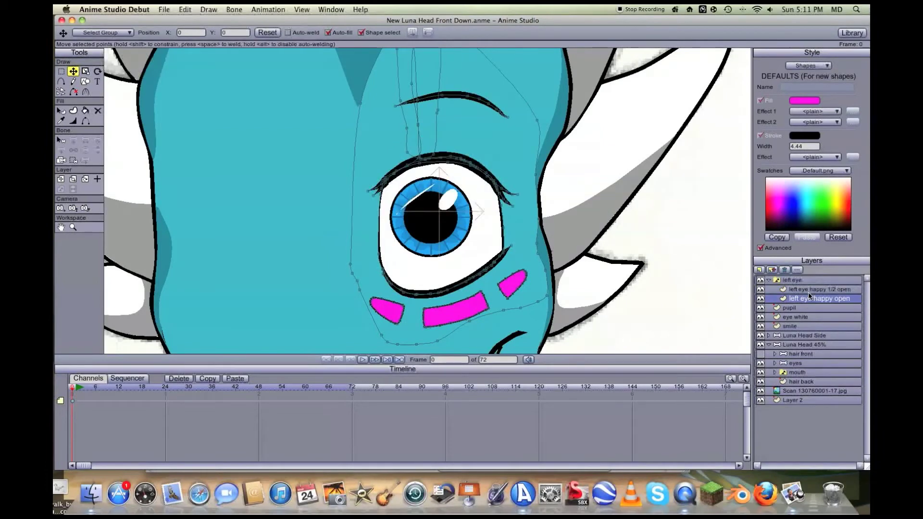
Step: Raise the lower lash line slightly in the left eye happy 1/2 open layer
{"action": "left_click", "coordinate": [808, 291]}
{"action": "left_click", "coordinate": [811, 299]}
{"action": "left_click", "coordinate": [811, 291]}
{"action": "left_click", "coordinate": [60, 227]}
{"action": "left_click_drag", "start_coordinate": [237, 257], "coordinate": [290, 171]}
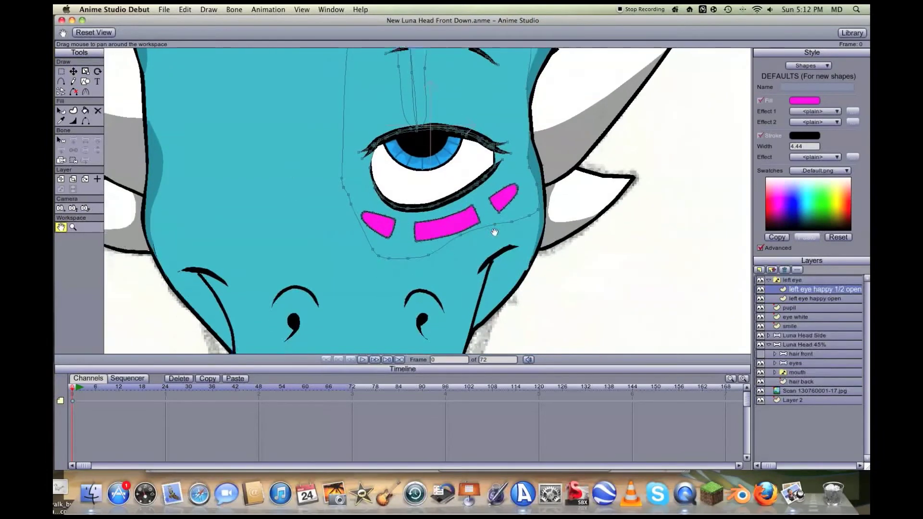
{"action": "scroll", "coordinate": [561, 243], "scroll_direction": "up", "scroll_amount": 5}
{"action": "key", "text": "t"}
{"action": "double_click", "coordinate": [467, 208]}
{"action": "left_click_drag", "start_coordinate": [467, 209], "coordinate": [467, 195]}
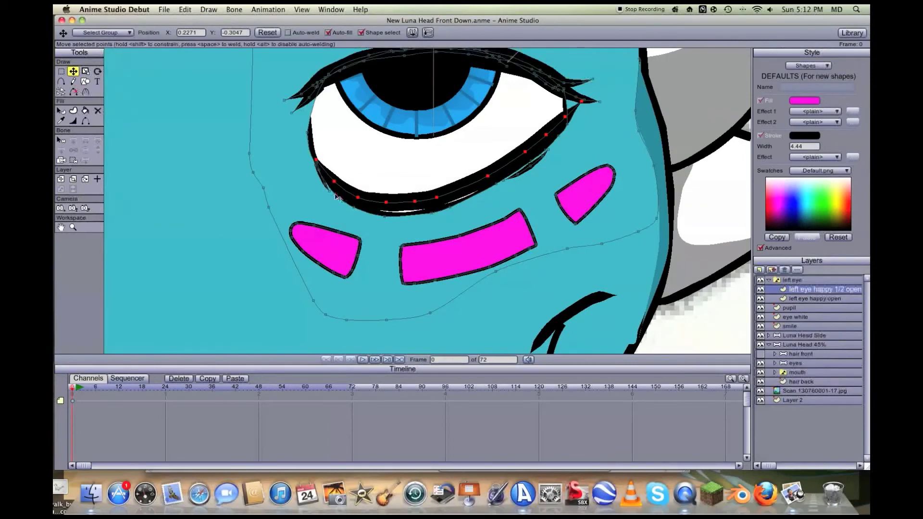
Step: Move the remaining lower lid outline up to the raised lash line, fitting its points at the inner and outer eye corners
{"action": "left_click_drag", "start_coordinate": [332, 191], "coordinate": [318, 166]}
{"action": "left_click_drag", "start_coordinate": [511, 159], "coordinate": [565, 122]}
{"action": "left_click", "coordinate": [531, 162]}
{"action": "left_click_drag", "start_coordinate": [453, 210], "coordinate": [334, 188]}
Step: Nudge the three pink cheek marks under the half-open eye slightly upward
{"action": "left_click", "coordinate": [330, 235]}
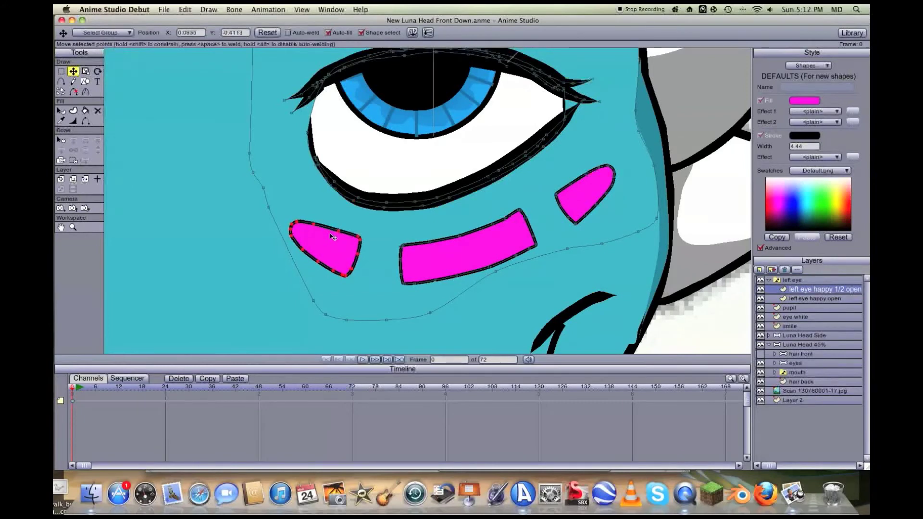
{"action": "left_click", "coordinate": [449, 258], "text": "shift"}
{"action": "left_click_drag", "start_coordinate": [449, 258], "coordinate": [450, 255]}
{"action": "left_click_drag", "start_coordinate": [573, 203], "coordinate": [571, 200]}
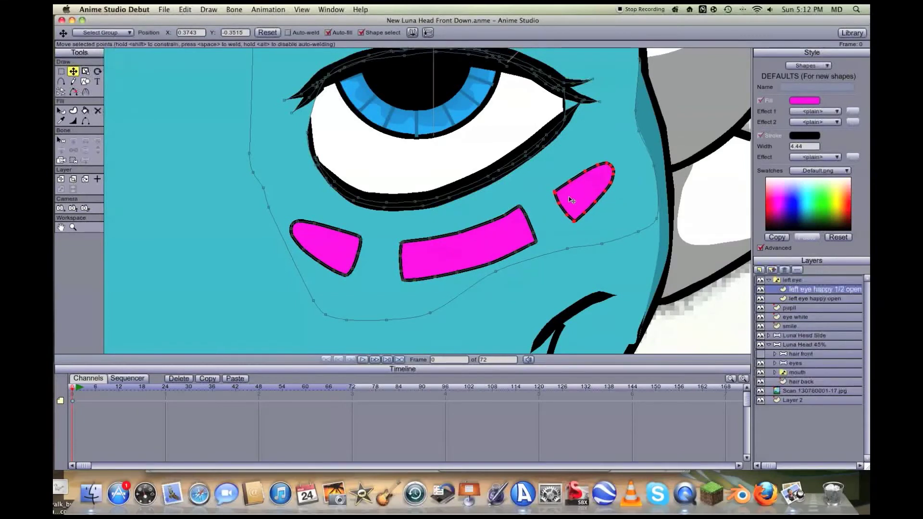
{"action": "left_click", "coordinate": [698, 326]}
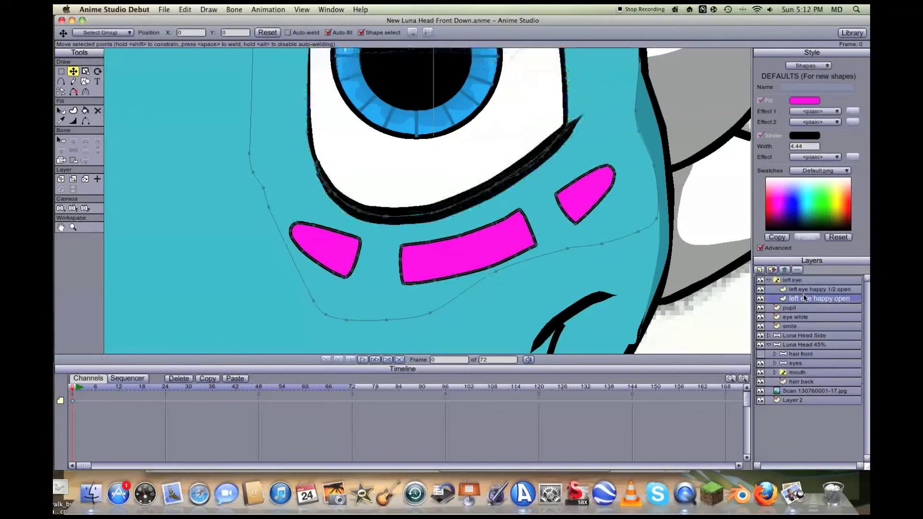
Step: Compare the left eye happy 1/2 open and left eye happy open poses on the whole face
{"action": "scroll", "coordinate": [515, 190], "scroll_direction": "down", "scroll_amount": 5}
{"action": "scroll", "coordinate": [515, 191], "scroll_direction": "down", "scroll_amount": 2}
{"action": "left_click", "coordinate": [801, 298]}
{"action": "left_click", "coordinate": [802, 290]}
{"action": "left_click", "coordinate": [802, 298]}
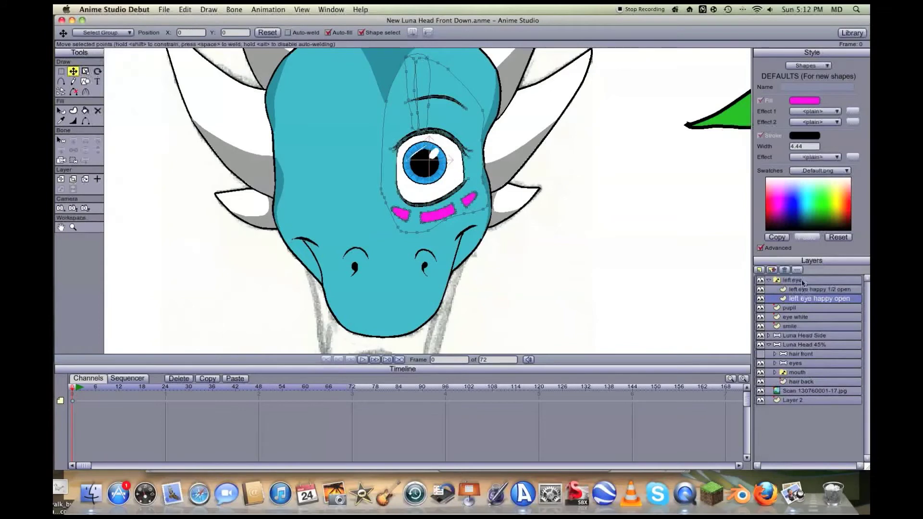
Step: Collapse the left eye switch layer and set it to left eye happy open at frame 12
{"action": "left_click", "coordinate": [802, 283]}
{"action": "left_click", "coordinate": [769, 280]}
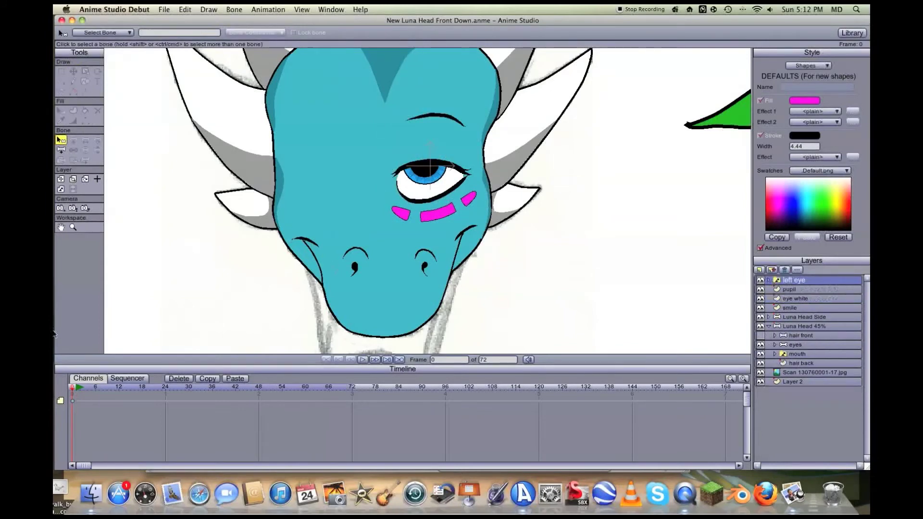
{"action": "left_click", "coordinate": [61, 227]}
{"action": "left_click_drag", "start_coordinate": [375, 207], "coordinate": [363, 265]}
{"action": "scroll", "coordinate": [431, 264], "scroll_direction": "up", "scroll_amount": 2}
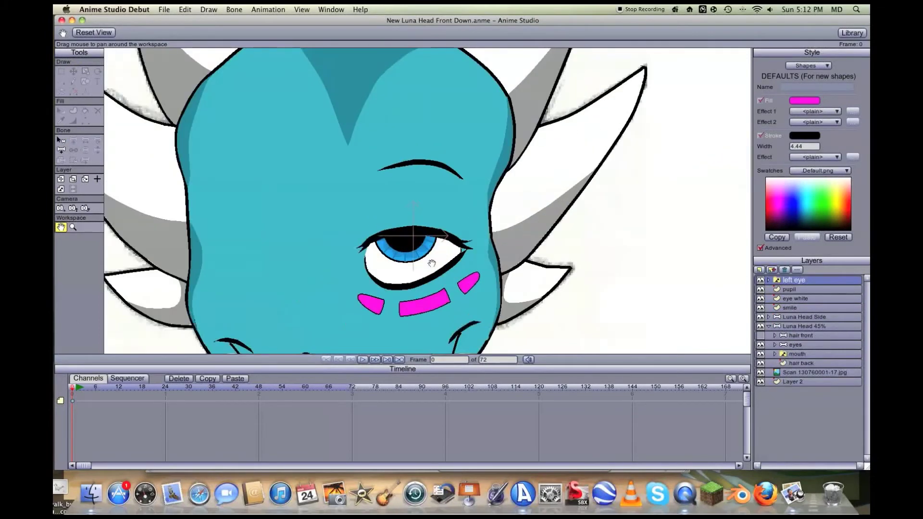
{"action": "mouse_move", "coordinate": [106, 393]}
{"action": "left_mouse_down"}
{"action": "mouse_move", "coordinate": [313, 395]}
{"action": "mouse_move", "coordinate": [120, 392]}
{"action": "left_mouse_up"}
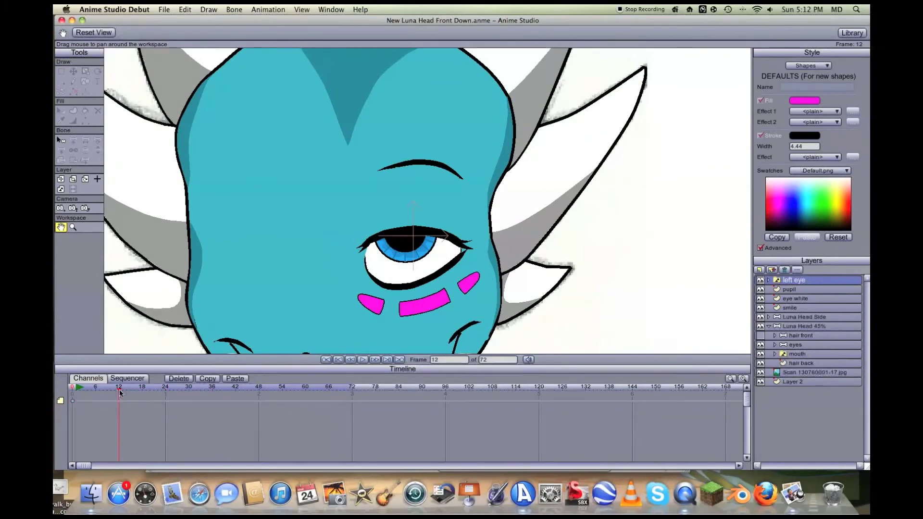
{"action": "right_click", "coordinate": [796, 283]}
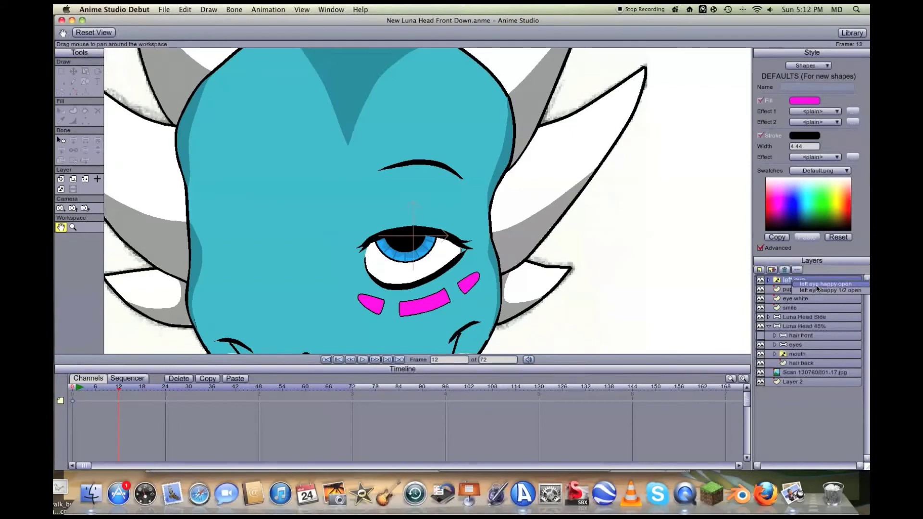
{"action": "left_click", "coordinate": [816, 286]}
Step: Switch the left eye layer to left eye happy 1/2 open at frame 24
{"action": "left_click_drag", "start_coordinate": [138, 390], "coordinate": [166, 393]}
{"action": "left_click", "coordinate": [796, 281]}
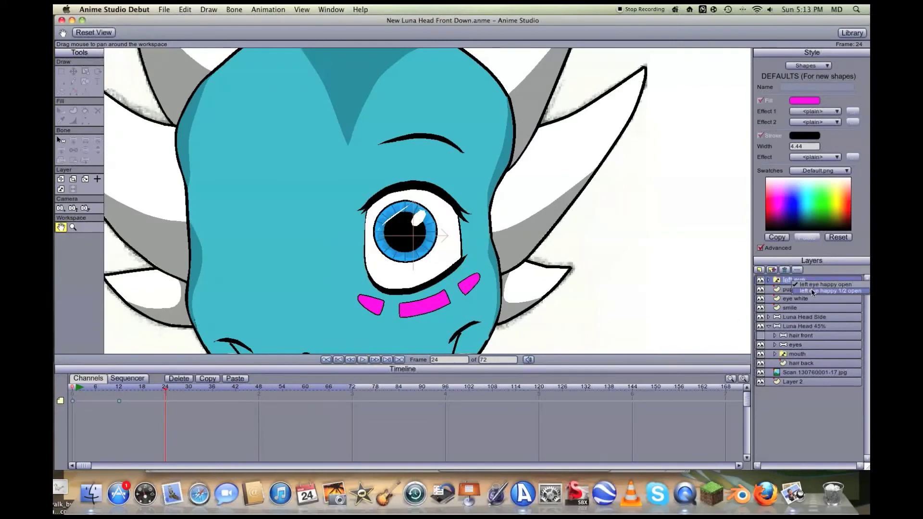
{"action": "left_click", "coordinate": [813, 292]}
Step: Play and scrub between frames 12 and 24 to check how the eyelid interpolates between the open and half-open poses
{"action": "left_click_drag", "start_coordinate": [147, 390], "coordinate": [176, 393]}
{"action": "key", "text": "space"}
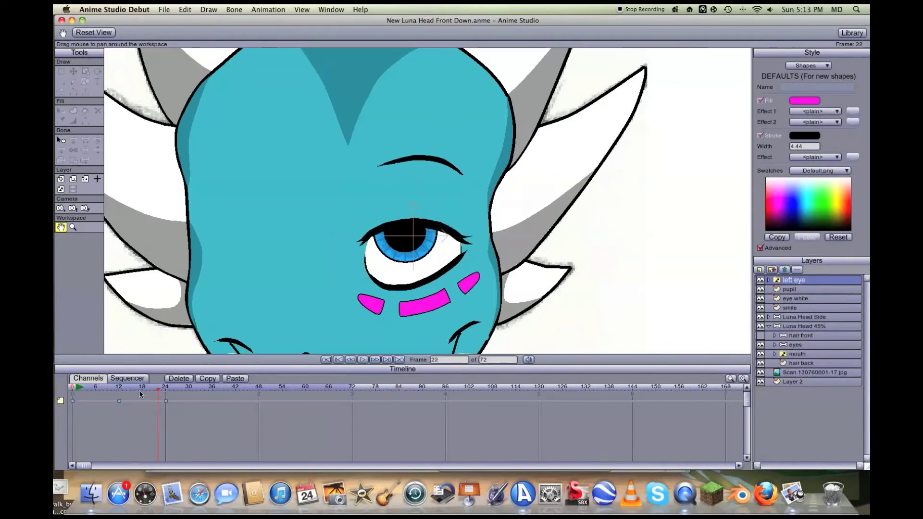
{"action": "left_click", "coordinate": [122, 392]}
{"action": "left_click_drag", "start_coordinate": [126, 393], "coordinate": [139, 393]}
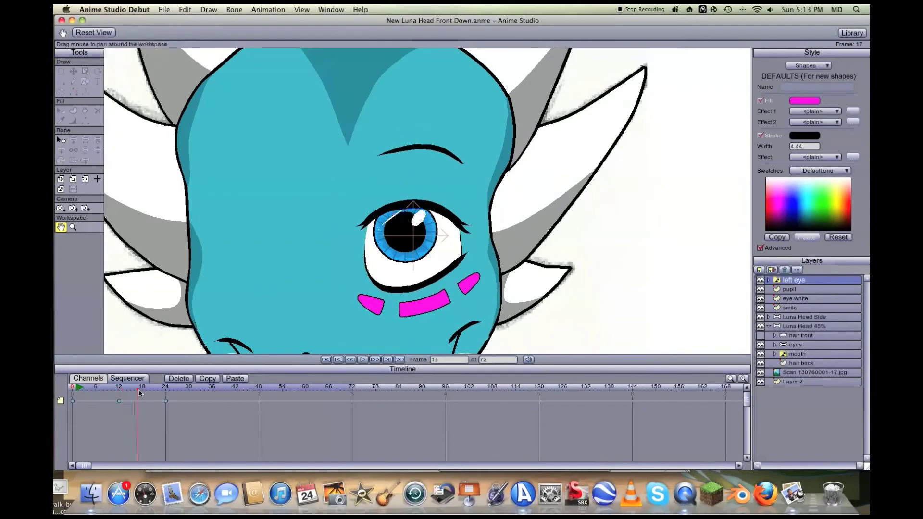
{"action": "left_click", "coordinate": [769, 280]}
{"action": "left_click", "coordinate": [810, 289]}
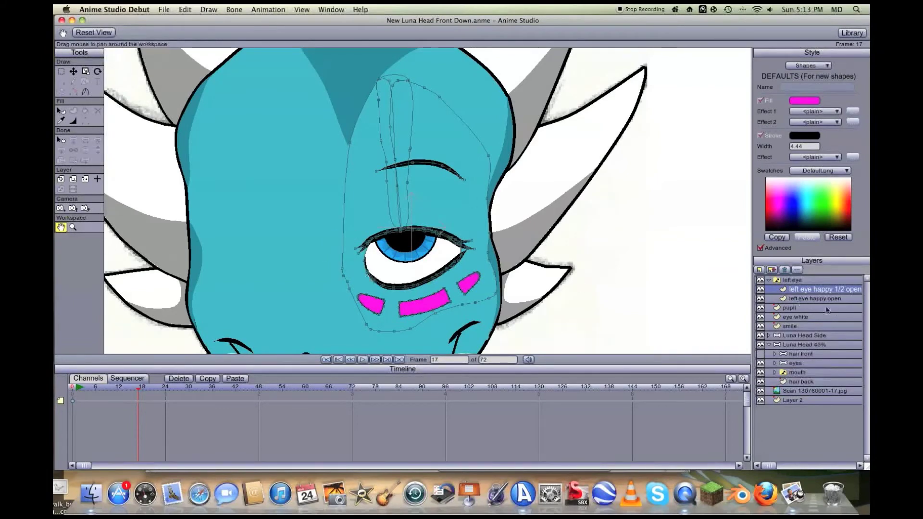
{"action": "left_click", "coordinate": [798, 280]}
{"action": "left_click", "coordinate": [769, 281]}
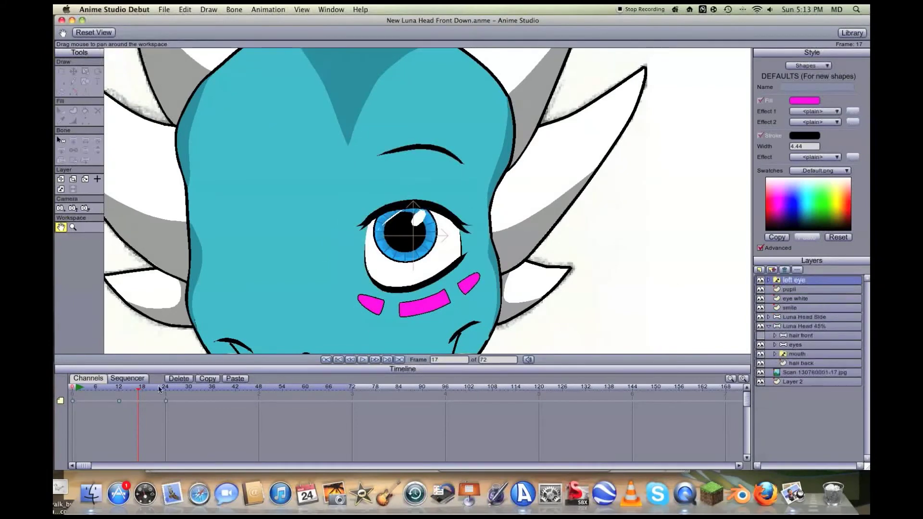
{"action": "mouse_move", "coordinate": [136, 391]}
{"action": "left_mouse_down"}
{"action": "mouse_move", "coordinate": [144, 391]}
{"action": "mouse_move", "coordinate": [119, 393]}
{"action": "left_mouse_up"}
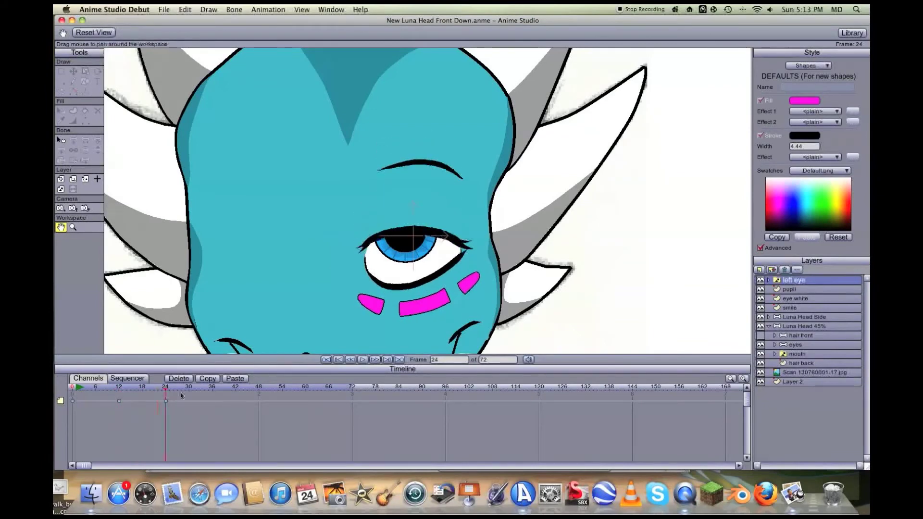
Step: Delete the test switch keyframes at frames 12 and 24, and return to frame 0
{"action": "left_click_drag", "start_coordinate": [170, 398], "coordinate": [123, 399]}
{"action": "left_click", "coordinate": [112, 398]}
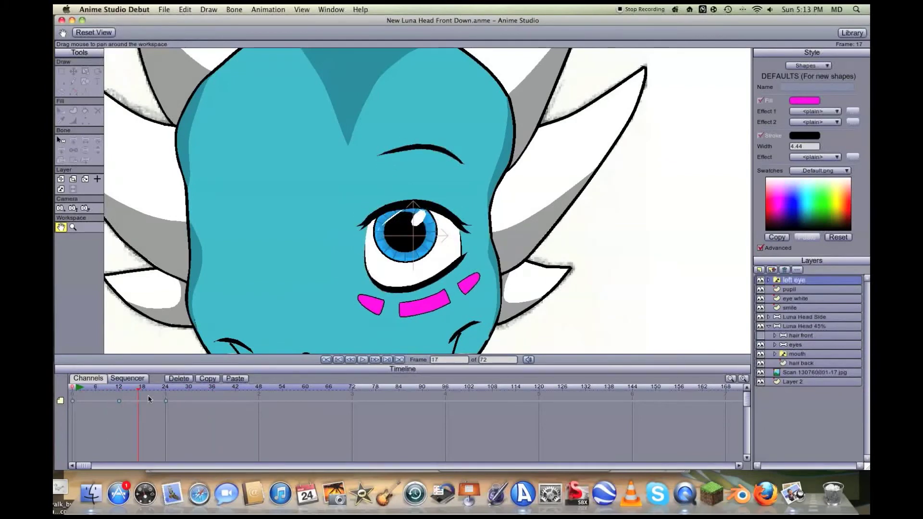
{"action": "mouse_move", "coordinate": [104, 399]}
{"action": "left_mouse_down"}
{"action": "mouse_move", "coordinate": [174, 399]}
{"action": "mouse_move", "coordinate": [112, 415]}
{"action": "left_mouse_up"}
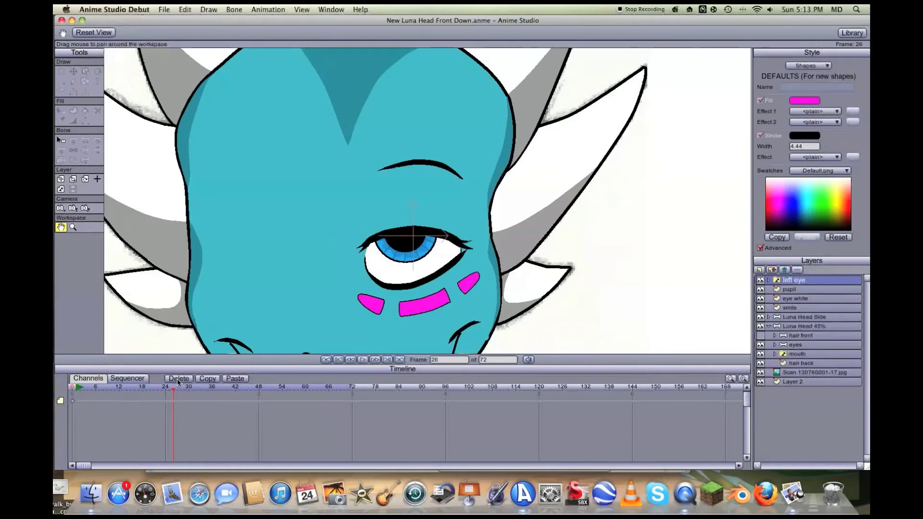
{"action": "left_click_drag", "start_coordinate": [170, 392], "coordinate": [72, 389]}
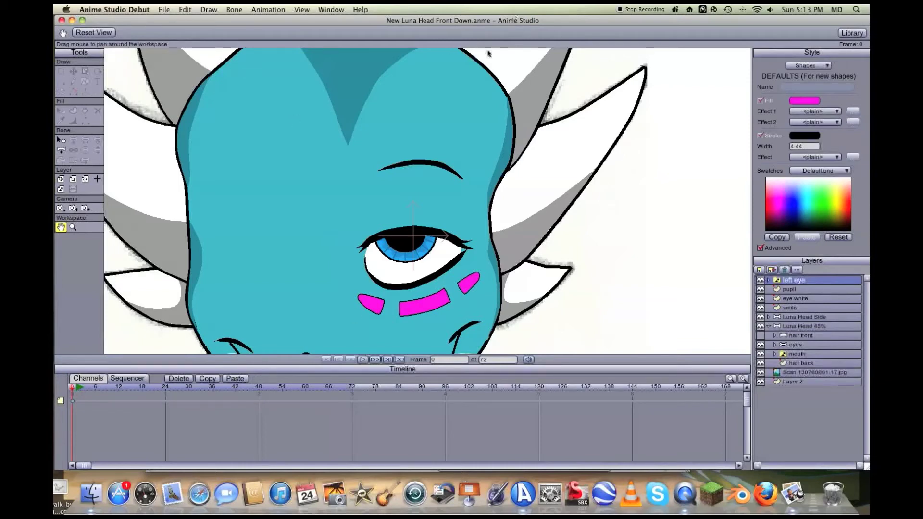
{"action": "scroll", "coordinate": [238, 226], "scroll_direction": "up", "scroll_amount": 3}
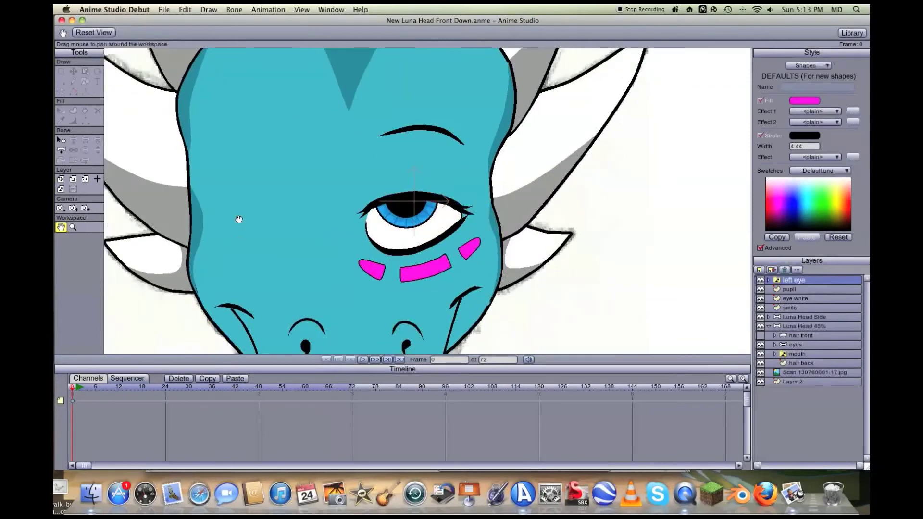
{"action": "left_click_drag", "start_coordinate": [313, 264], "coordinate": [337, 280]}
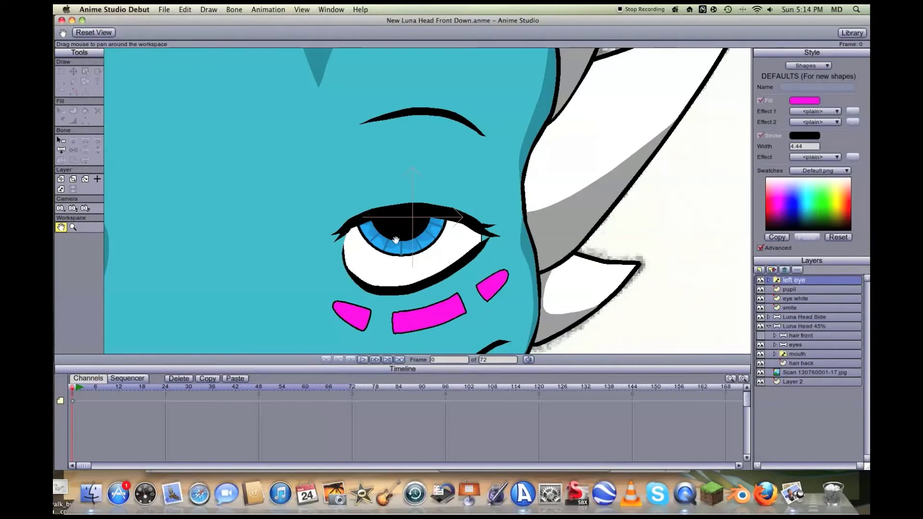
{"action": "scroll", "coordinate": [395, 239], "scroll_direction": "down", "scroll_amount": 2}
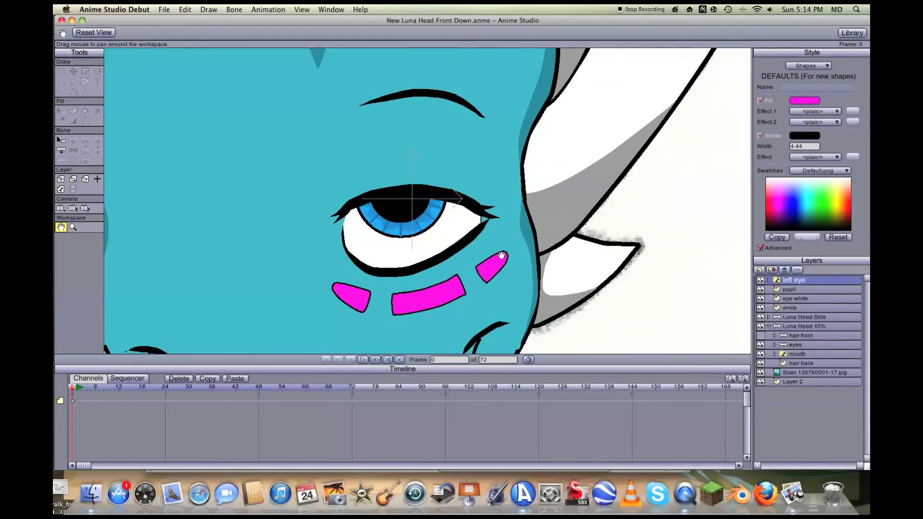
{"action": "key", "text": "super+r"}
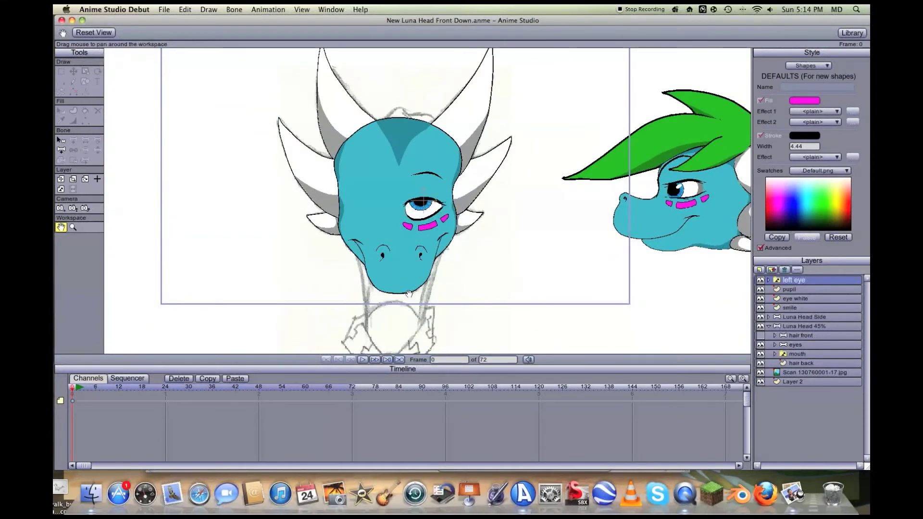
{"action": "scroll", "coordinate": [342, 268], "scroll_direction": "up", "scroll_amount": 3}
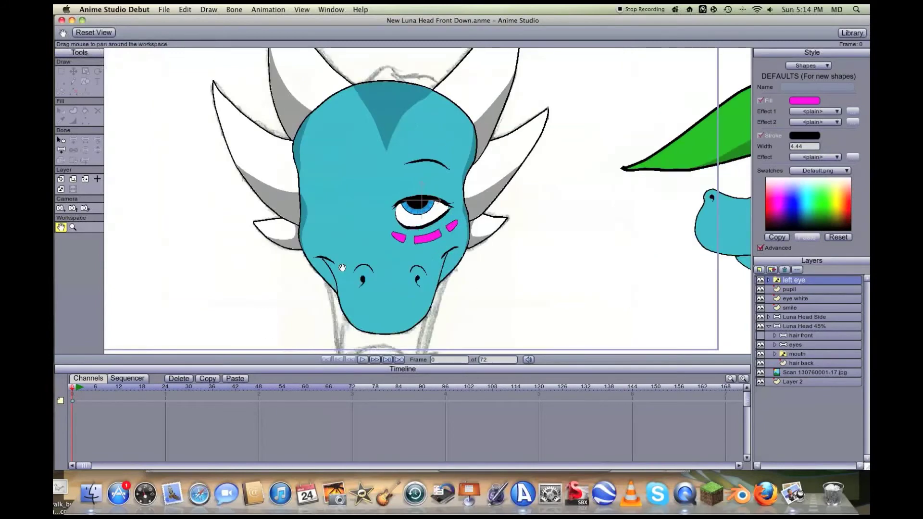
{"action": "scroll", "coordinate": [342, 268], "scroll_direction": "up", "scroll_amount": 1}
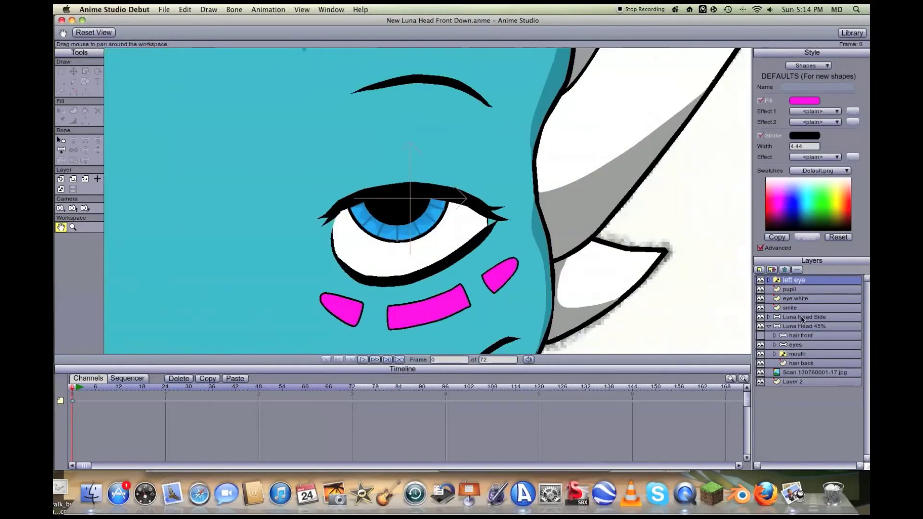
Step: Duplicate the left eye happy 1/2 open layer inside the left eye switch layer
{"action": "left_click", "coordinate": [768, 280]}
{"action": "left_click", "coordinate": [794, 290]}
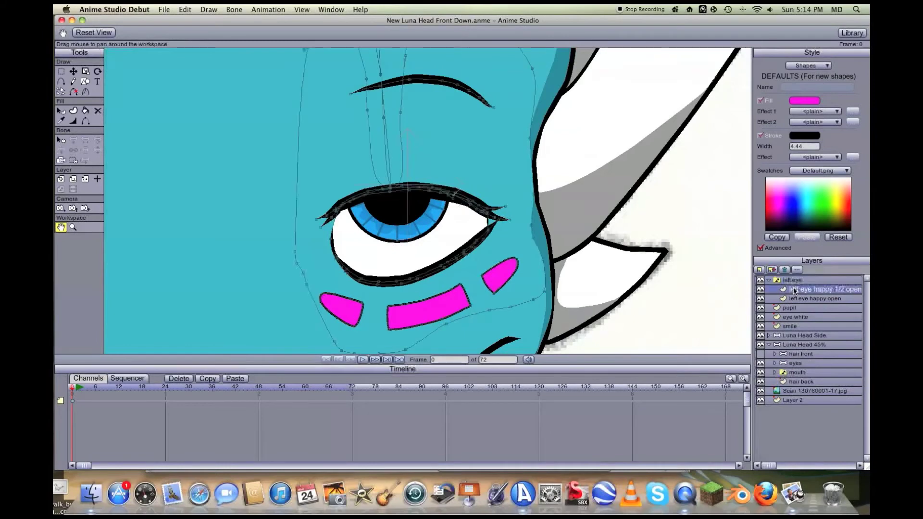
{"action": "left_click", "coordinate": [772, 269]}
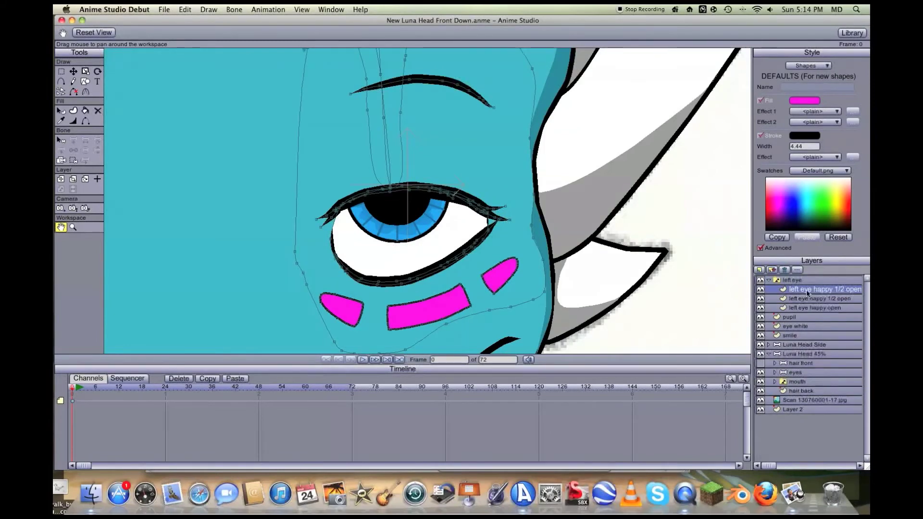
Step: Rename the duplicated half-open layer to left eye happy closed
{"action": "double_click", "coordinate": [807, 290]}
{"action": "key", "text": "Right"}
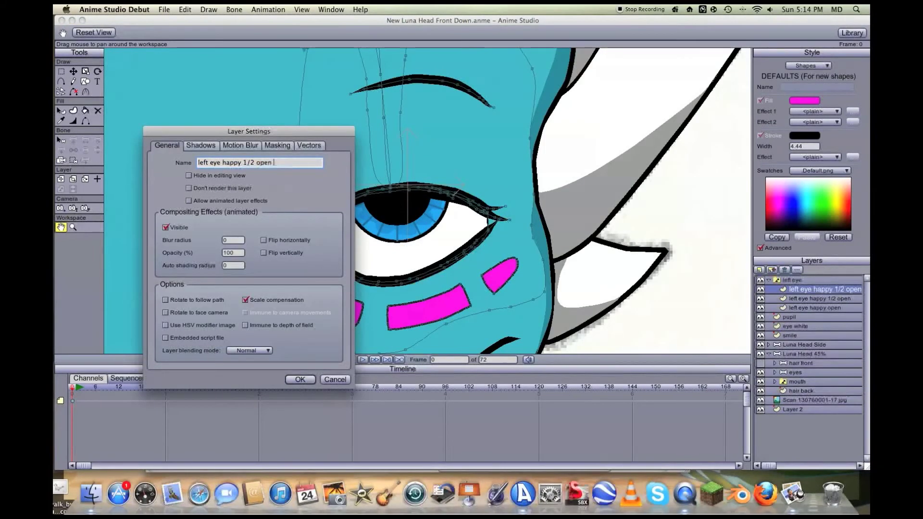
{"action": "key", "text": "BackSpace"}
{"action": "key", "text": "BackSpace"}
{"action": "key", "text": "BackSpace"}
{"action": "key", "text": "BackSpace"}
{"action": "key", "text": "BackSpace"}
{"action": "key", "text": "BackSpace"}
{"action": "key", "text": "BackSpace"}
{"action": "type", "text": "closed"}
{"action": "key", "text": "Return"}
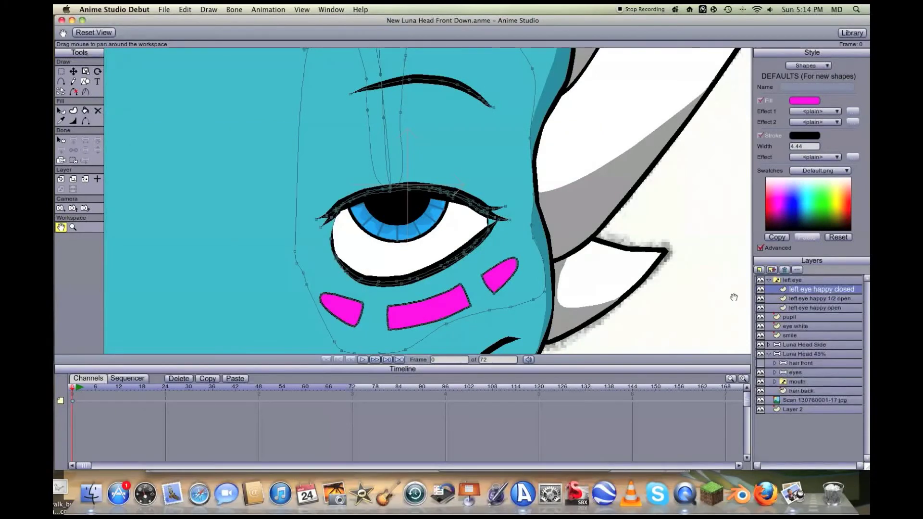
Step: Move the upper lash outline down onto the lower lid line, pulling its outer points up toward the outer eye corner
{"action": "key", "text": "t"}
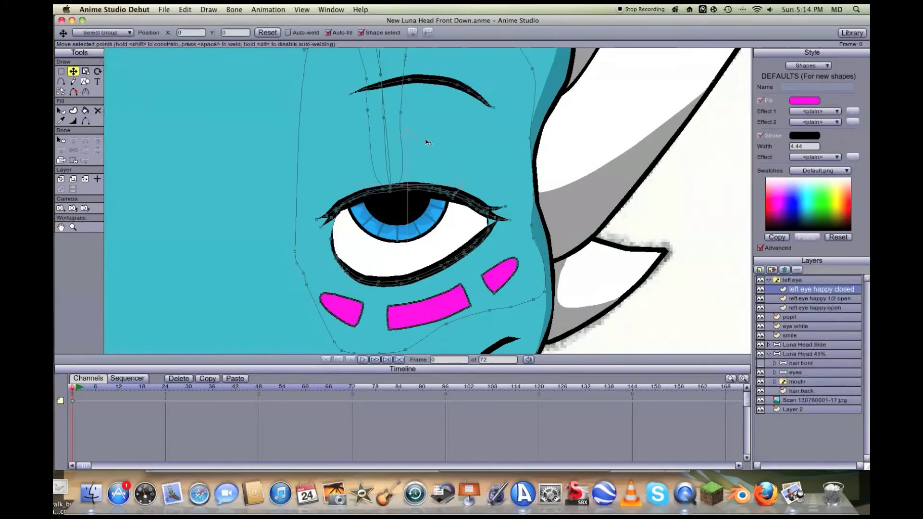
{"action": "mouse_move", "coordinate": [425, 197]}
{"action": "left_mouse_down"}
{"action": "mouse_move", "coordinate": [432, 281]}
{"action": "mouse_move", "coordinate": [445, 283]}
{"action": "mouse_move", "coordinate": [458, 260]}
{"action": "mouse_move", "coordinate": [466, 271]}
{"action": "mouse_move", "coordinate": [468, 251]}
{"action": "left_mouse_up"}
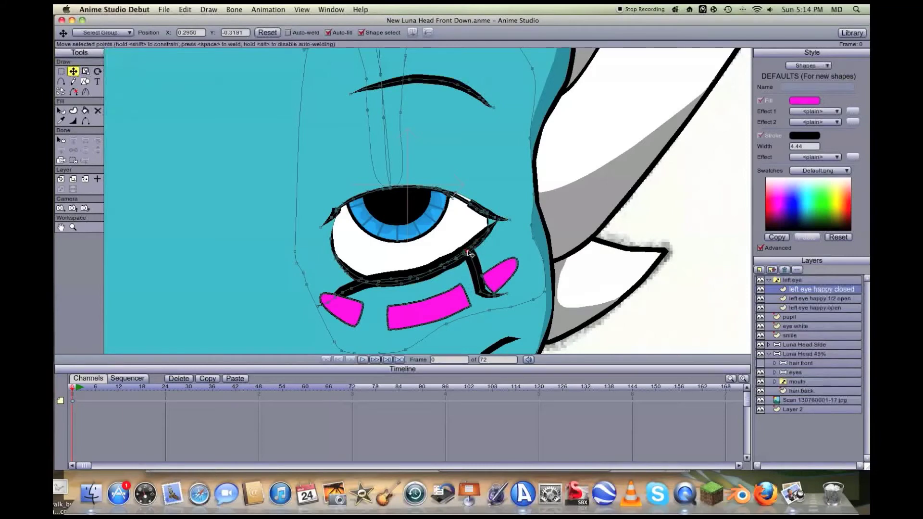
{"action": "double_click", "coordinate": [461, 263]}
{"action": "left_click", "coordinate": [457, 261]}
{"action": "left_click_drag", "start_coordinate": [481, 293], "coordinate": [478, 243]}
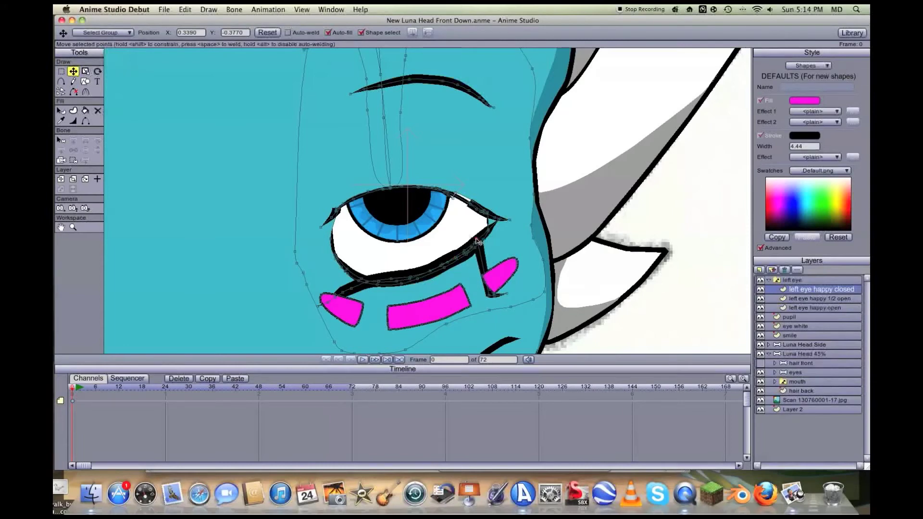
{"action": "left_click_drag", "start_coordinate": [476, 241], "coordinate": [486, 243]}
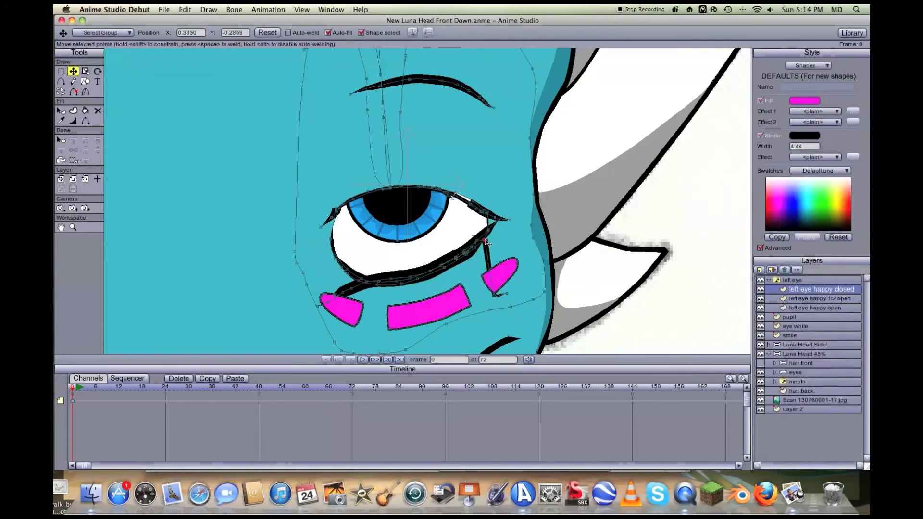
Step: Bring the remaining outer tip points of the lowered lash up to the outer eye corner
{"action": "left_click", "coordinate": [500, 294]}
{"action": "double_click", "coordinate": [501, 296]}
{"action": "left_click", "coordinate": [496, 297]}
{"action": "key", "text": "Delete"}
{"action": "left_click_drag", "start_coordinate": [484, 233], "coordinate": [495, 223]}
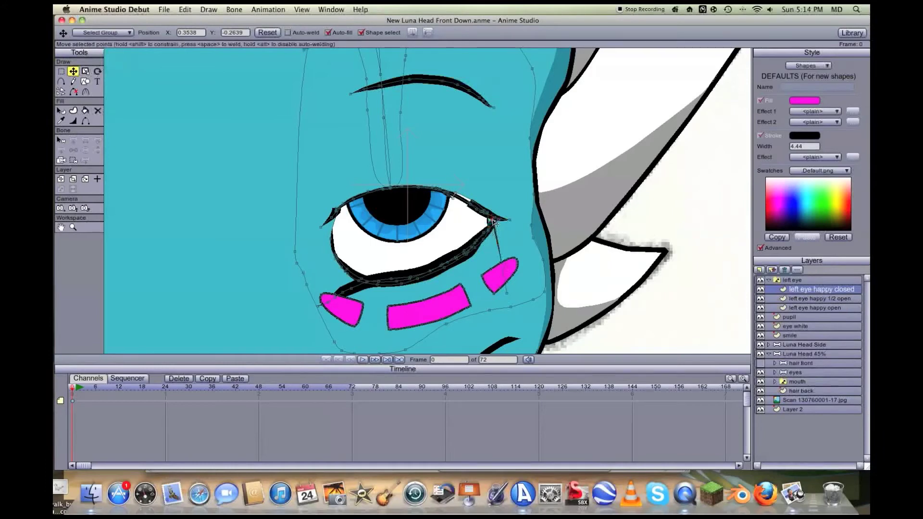
{"action": "left_click_drag", "start_coordinate": [511, 296], "coordinate": [501, 217]}
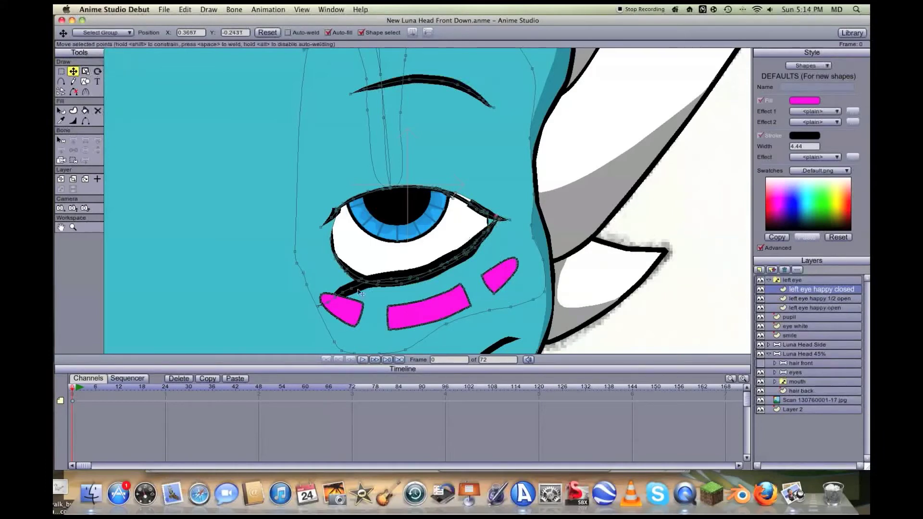
Step: Bring the inner tip points of the lowered lash together at the inner corner of the closed lid line
{"action": "left_click", "coordinate": [392, 280]}
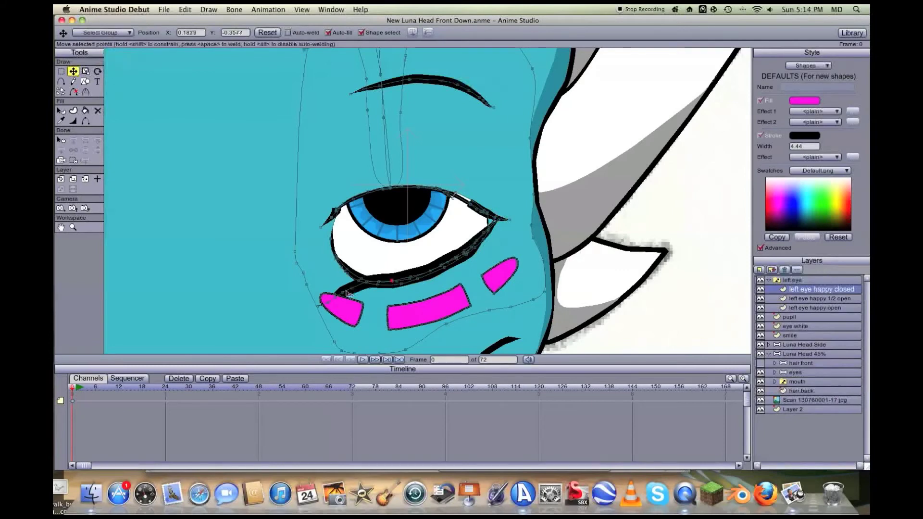
{"action": "left_click_drag", "start_coordinate": [351, 291], "coordinate": [348, 270]}
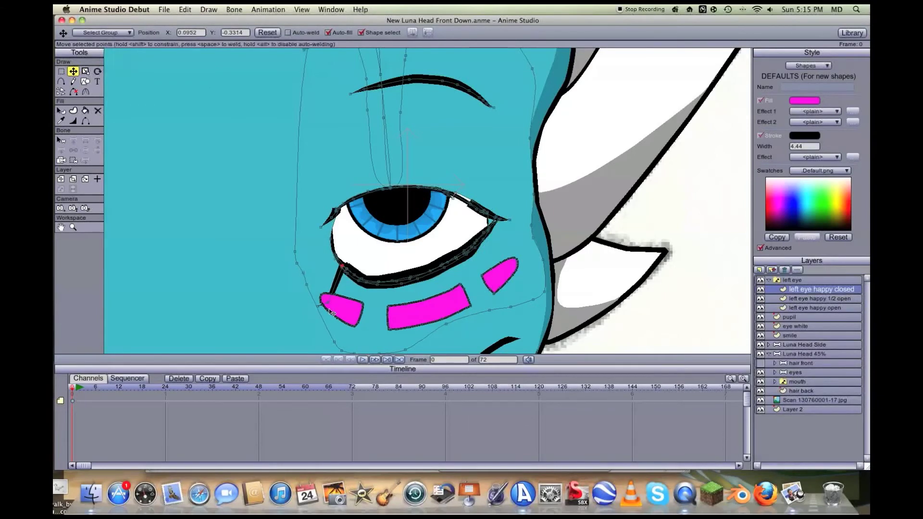
{"action": "mouse_move", "coordinate": [342, 266]}
{"action": "left_mouse_down"}
{"action": "mouse_move", "coordinate": [316, 308]}
{"action": "mouse_move", "coordinate": [328, 259]}
{"action": "left_mouse_up"}
{"action": "left_click_drag", "start_coordinate": [329, 228], "coordinate": [330, 257]}
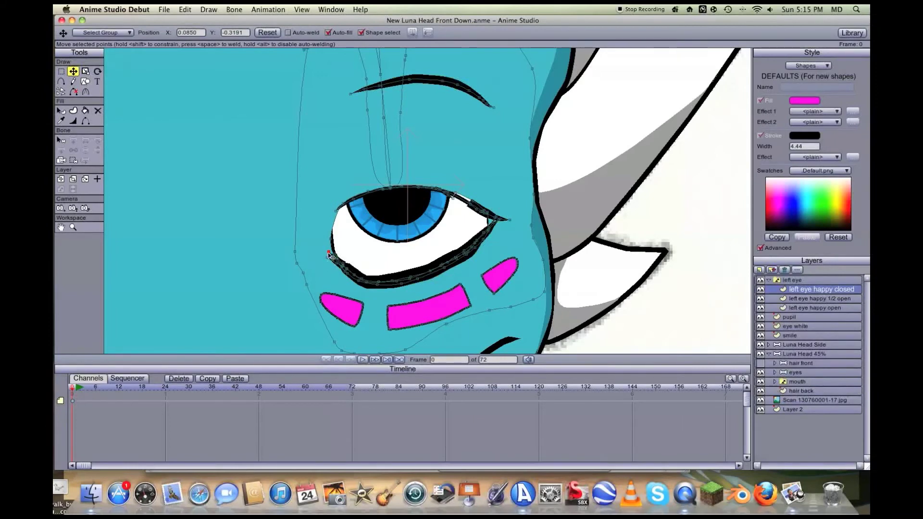
Step: Move and rotate the group of outer lash tip points to line up with the lower lid's outer corner
{"action": "left_click", "coordinate": [475, 213]}
{"action": "left_click_drag", "start_coordinate": [475, 213], "coordinate": [486, 229]}
{"action": "key", "text": "r"}
{"action": "key", "text": "t"}
{"action": "key", "text": "r"}
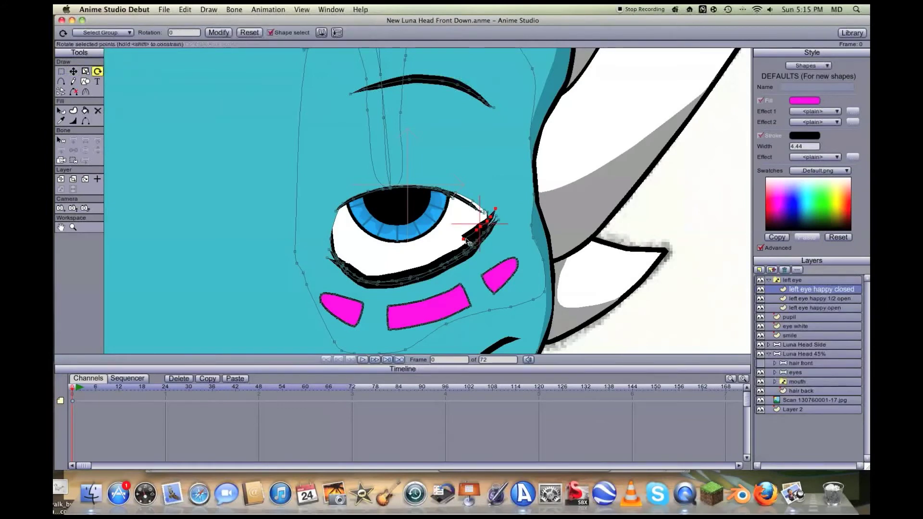
{"action": "key", "text": "t"}
{"action": "left_click_drag", "start_coordinate": [470, 247], "coordinate": [487, 234]}
Step: Pull the remaining stray upper lash points down onto the closed lash line
{"action": "mouse_move", "coordinate": [466, 204]}
{"action": "left_mouse_down"}
{"action": "mouse_move", "coordinate": [457, 287]}
{"action": "mouse_move", "coordinate": [447, 266]}
{"action": "mouse_move", "coordinate": [463, 256]}
{"action": "left_mouse_up"}
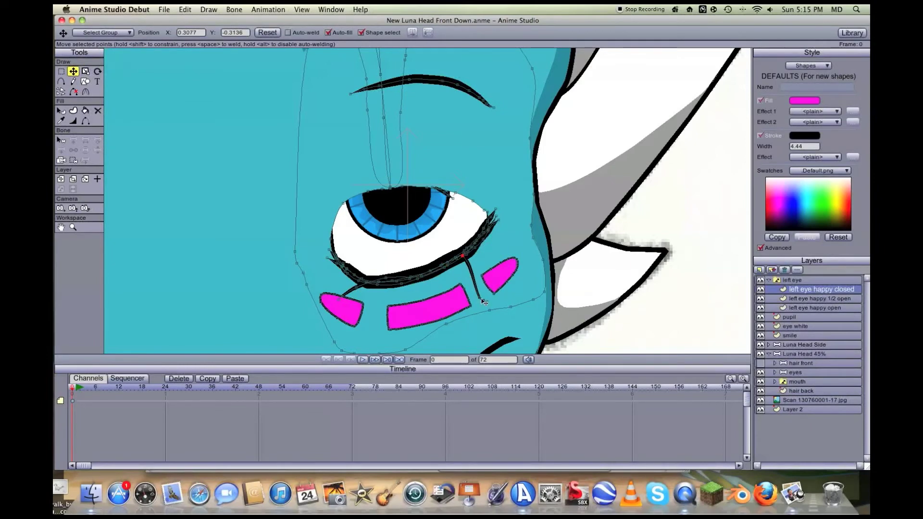
{"action": "left_click_drag", "start_coordinate": [480, 298], "coordinate": [484, 300]}
{"action": "left_click_drag", "start_coordinate": [464, 257], "coordinate": [474, 243]}
{"action": "left_click_drag", "start_coordinate": [487, 294], "coordinate": [483, 235]}
{"action": "mouse_move", "coordinate": [356, 291]}
{"action": "left_mouse_down"}
{"action": "mouse_move", "coordinate": [386, 284]}
{"action": "mouse_move", "coordinate": [346, 288]}
{"action": "mouse_move", "coordinate": [342, 268]}
{"action": "left_mouse_up"}
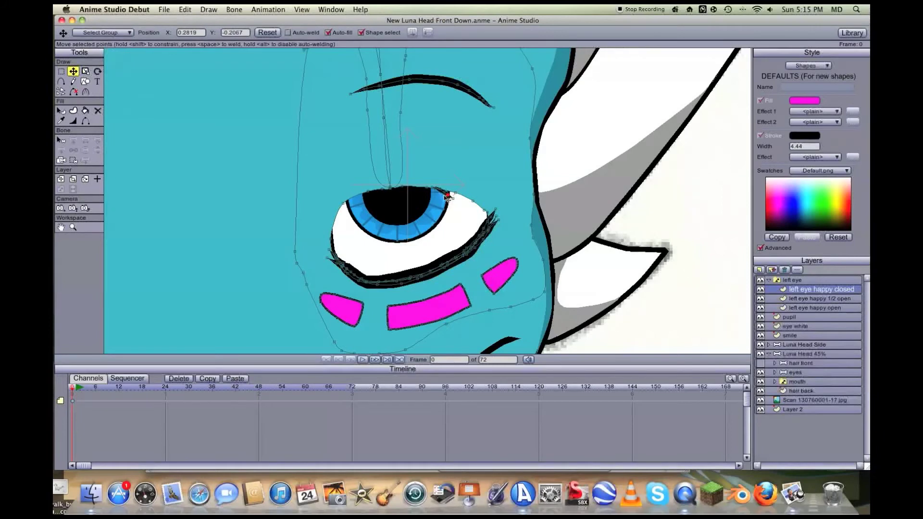
{"action": "left_click_drag", "start_coordinate": [435, 255], "coordinate": [447, 274]}
{"action": "key", "text": "r"}
{"action": "key", "text": "t"}
Step: Move the upper eyelid skin's edge points down onto the closed lash line so the skin covers the eye white and pupil
{"action": "left_click_drag", "start_coordinate": [488, 217], "coordinate": [481, 238]}
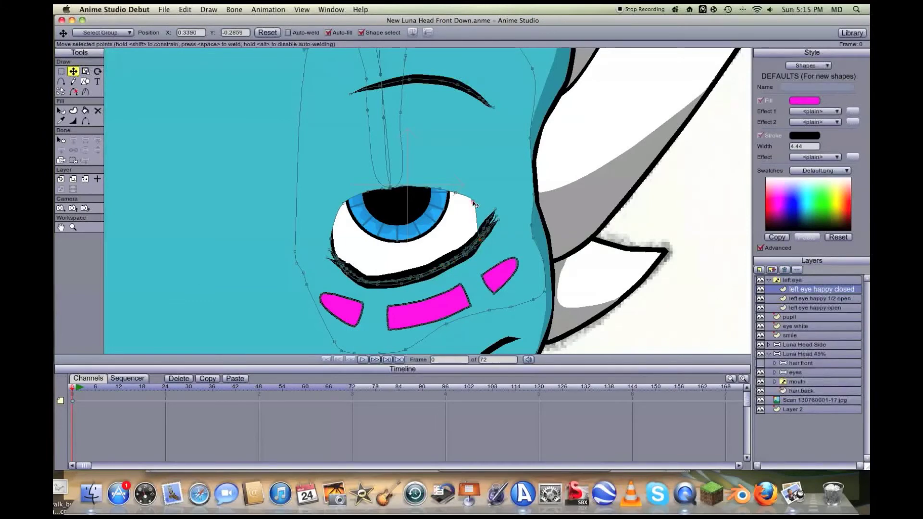
{"action": "left_click_drag", "start_coordinate": [475, 204], "coordinate": [473, 244]}
{"action": "scroll", "coordinate": [465, 259], "scroll_direction": "up", "scroll_amount": 2}
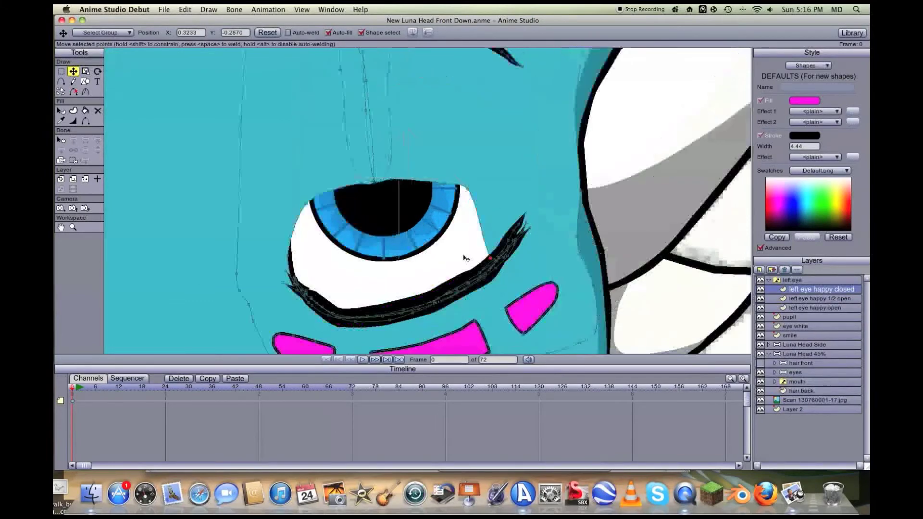
{"action": "left_click", "coordinate": [466, 287]}
{"action": "left_click", "coordinate": [465, 290]}
{"action": "left_click_drag", "start_coordinate": [425, 184], "coordinate": [445, 291]}
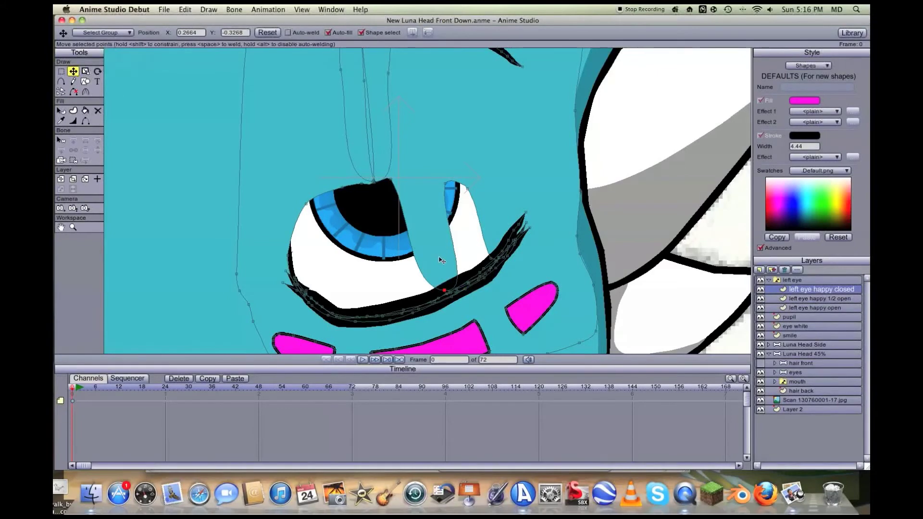
{"action": "left_click_drag", "start_coordinate": [443, 185], "coordinate": [479, 270]}
{"action": "left_click_drag", "start_coordinate": [392, 180], "coordinate": [397, 311]}
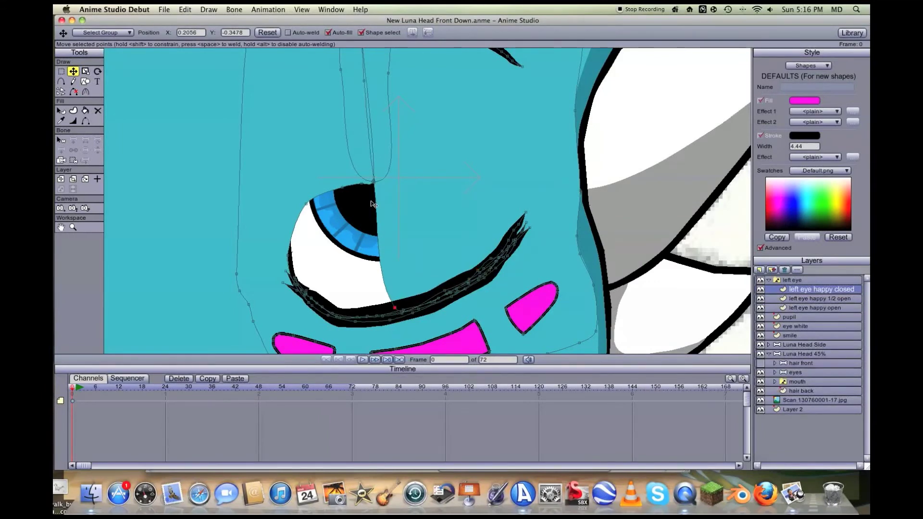
{"action": "left_click_drag", "start_coordinate": [363, 183], "coordinate": [376, 292]}
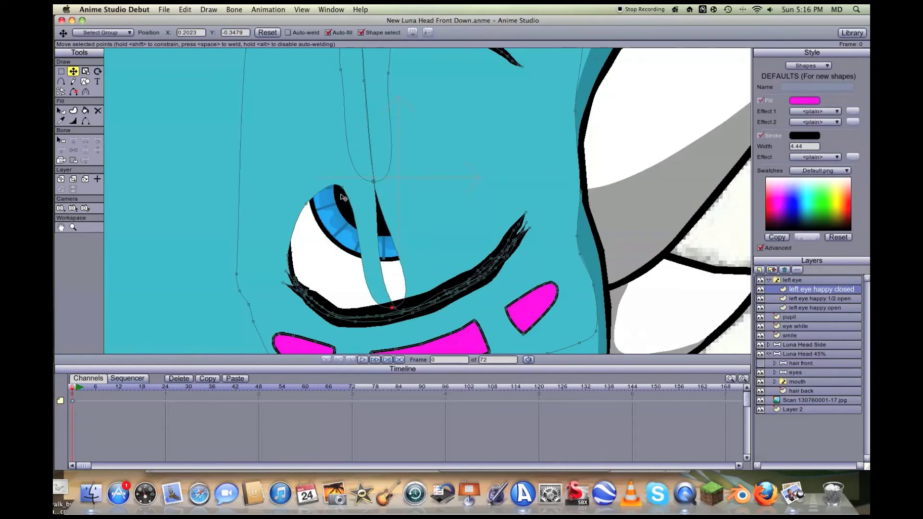
{"action": "left_click_drag", "start_coordinate": [345, 190], "coordinate": [298, 289]}
{"action": "left_click_drag", "start_coordinate": [374, 184], "coordinate": [394, 310]}
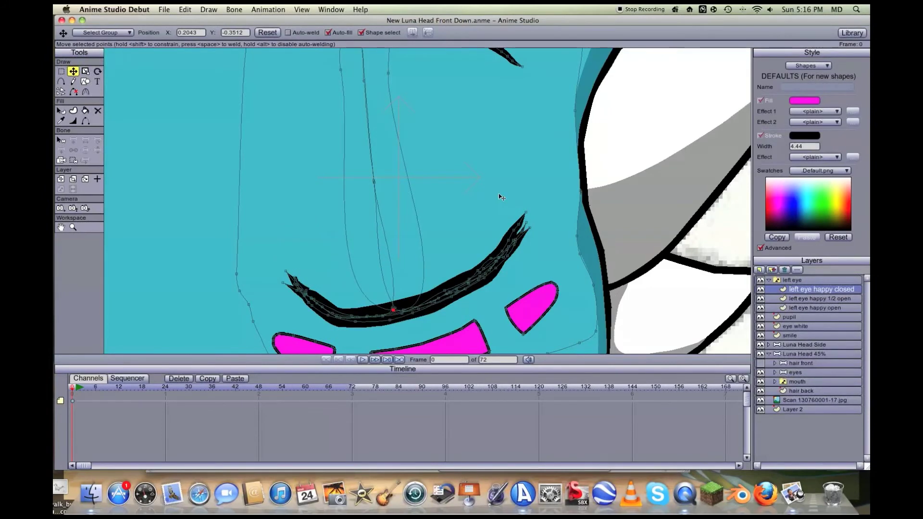
Step: Lower the whole eyebrow slightly toward the closed eye
{"action": "scroll", "coordinate": [498, 194], "scroll_direction": "down", "scroll_amount": 3}
{"action": "left_click_drag", "start_coordinate": [425, 90], "coordinate": [427, 115]}
{"action": "scroll", "coordinate": [452, 161], "scroll_direction": "down", "scroll_amount": 3}
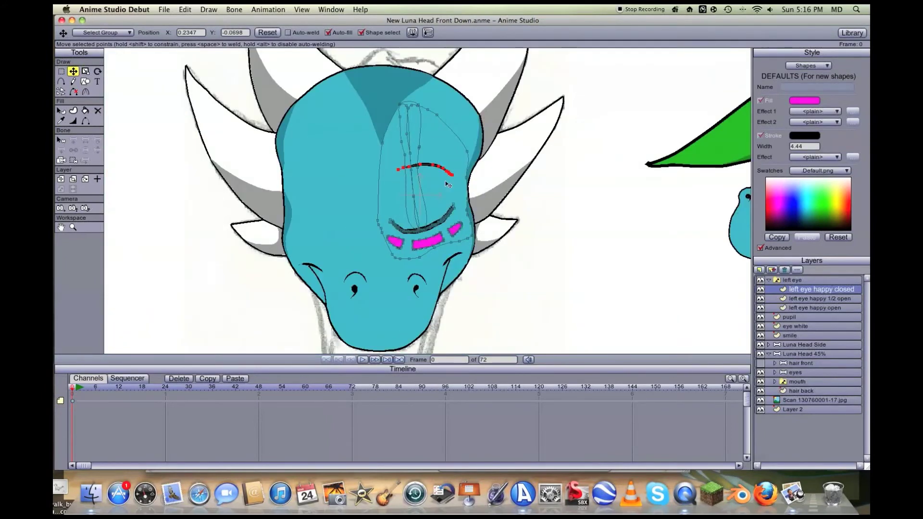
{"action": "scroll", "coordinate": [447, 184], "scroll_direction": "up", "scroll_amount": 5}
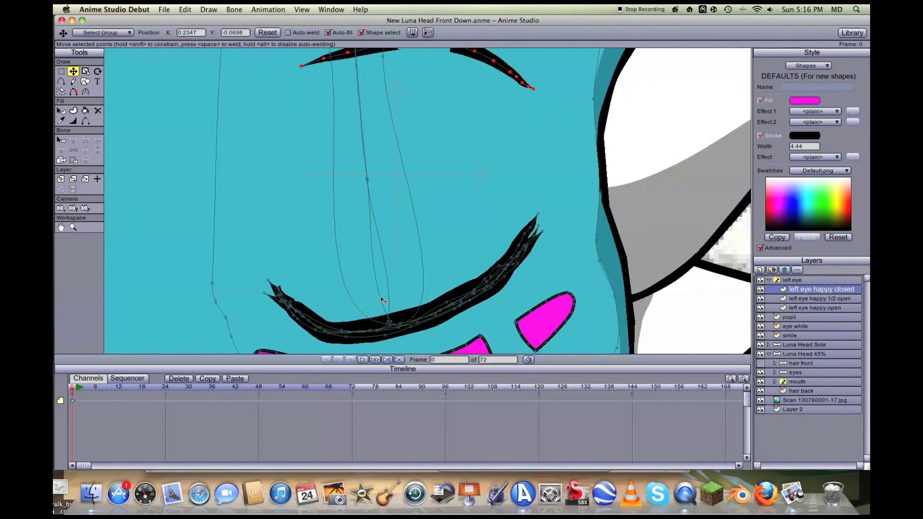
{"action": "scroll", "coordinate": [492, 206], "scroll_direction": "down", "scroll_amount": 2}
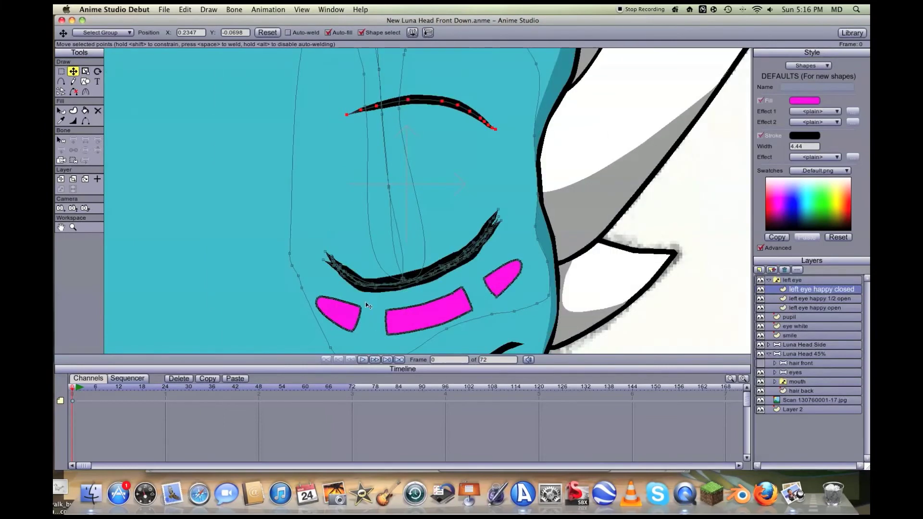
Step: Nudge the three magenta markings under the closed eye slightly upward
{"action": "left_click_drag", "start_coordinate": [349, 313], "coordinate": [349, 312]}
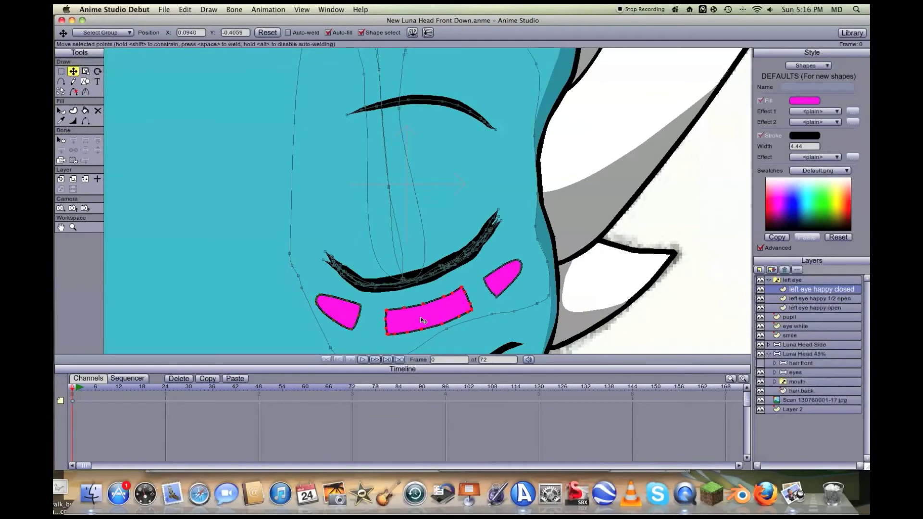
{"action": "left_click_drag", "start_coordinate": [420, 316], "coordinate": [420, 314]}
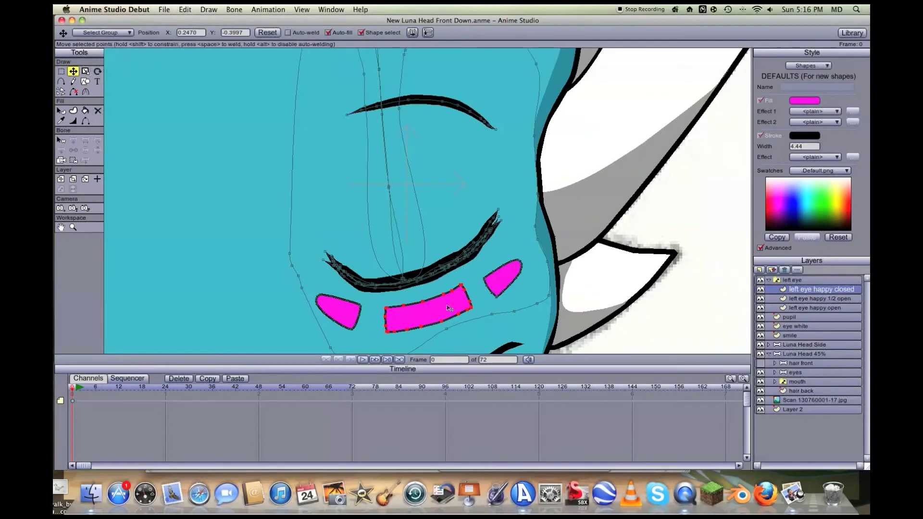
{"action": "left_click_drag", "start_coordinate": [498, 285], "coordinate": [497, 283]}
Step: Compare the happy closed, 1/2 open and open poses of the left eye
{"action": "left_click", "coordinate": [785, 289]}
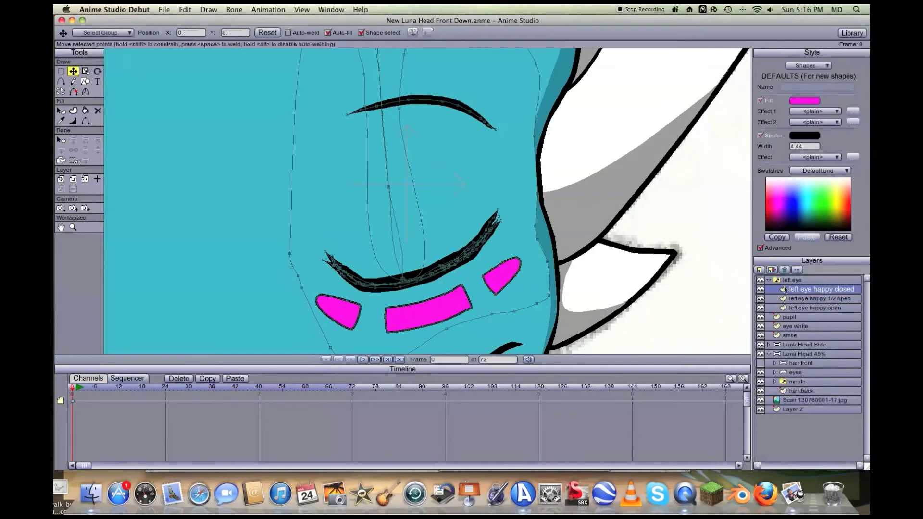
{"action": "left_click", "coordinate": [816, 299]}
{"action": "left_click", "coordinate": [813, 290]}
{"action": "left_click", "coordinate": [815, 299]}
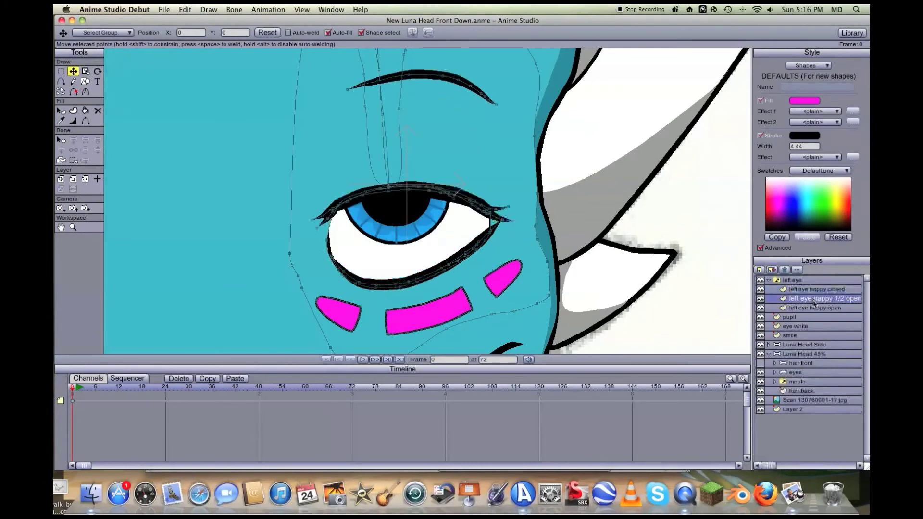
{"action": "left_click", "coordinate": [815, 307]}
{"action": "left_click", "coordinate": [815, 299]}
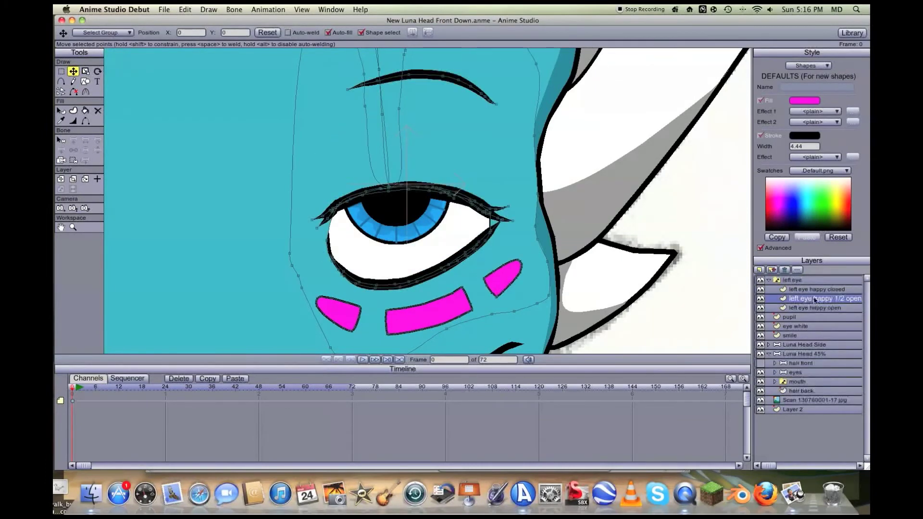
Step: Switch the left eye layer to left eye happy closed at frame 12 to test the blink
{"action": "left_click", "coordinate": [793, 280]}
{"action": "left_click", "coordinate": [769, 279]}
{"action": "scroll", "coordinate": [211, 175], "scroll_direction": "down", "scroll_amount": 5}
{"action": "left_click", "coordinate": [61, 227]}
{"action": "left_click_drag", "start_coordinate": [231, 250], "coordinate": [250, 279]}
{"action": "left_click", "coordinate": [119, 389]}
{"action": "right_click", "coordinate": [797, 283]}
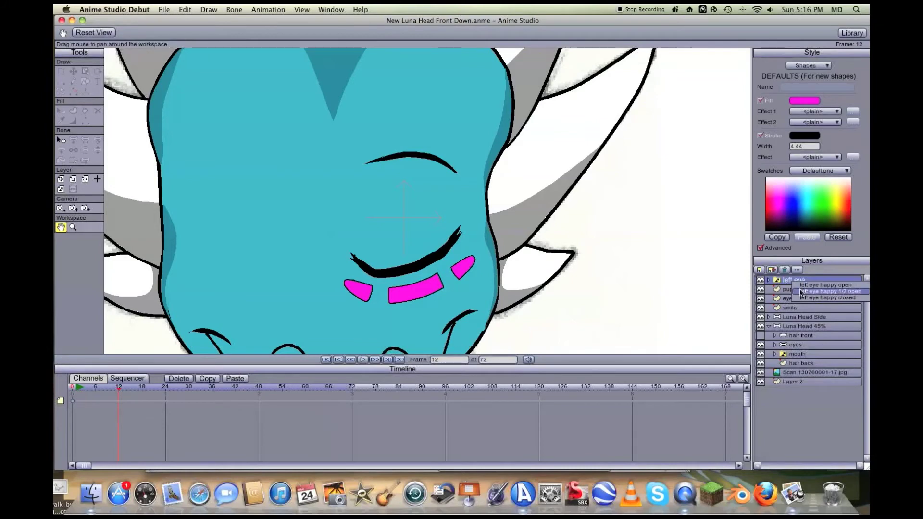
{"action": "left_click", "coordinate": [804, 300]}
Step: Switch the left eye to left eye happy open at frame 12 and to left eye happy closed at frame 24
{"action": "left_click_drag", "start_coordinate": [150, 392], "coordinate": [118, 390]}
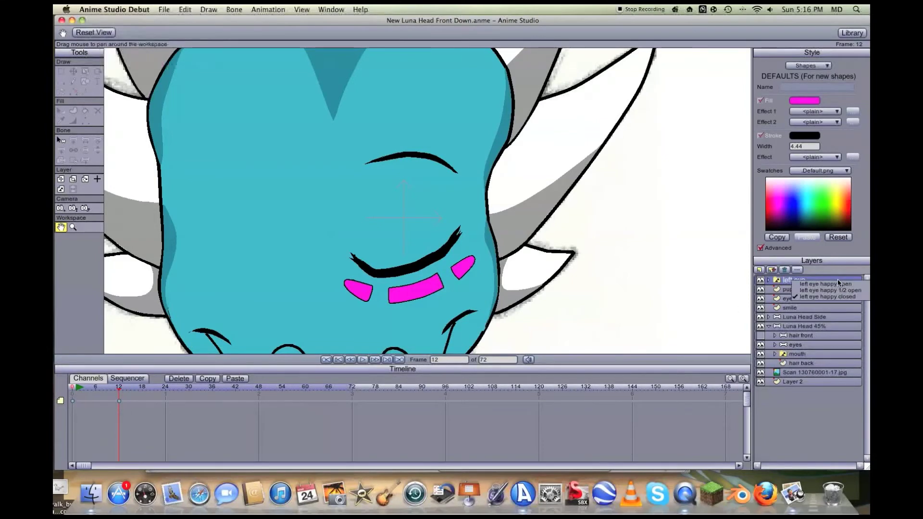
{"action": "right_click", "coordinate": [838, 279]}
{"action": "left_click", "coordinate": [846, 287]}
{"action": "left_click", "coordinate": [165, 389]}
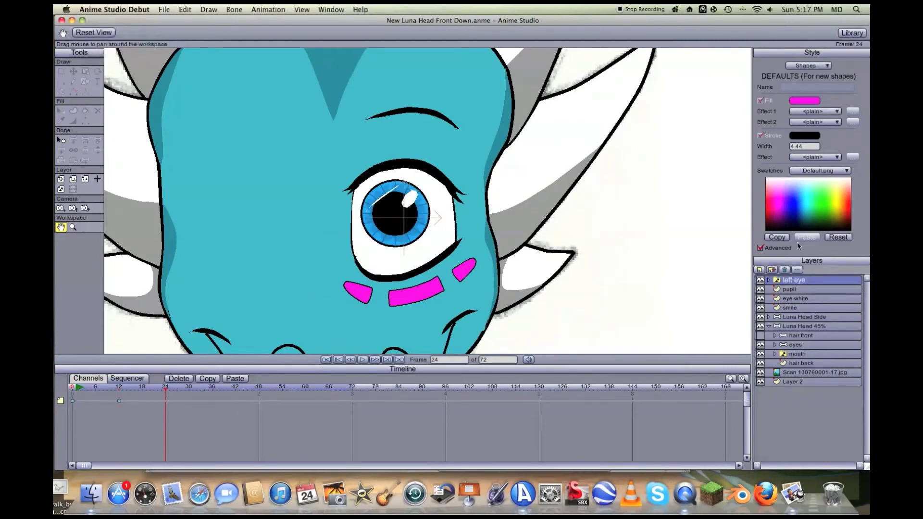
{"action": "right_click", "coordinate": [824, 284]}
{"action": "left_click", "coordinate": [822, 299]}
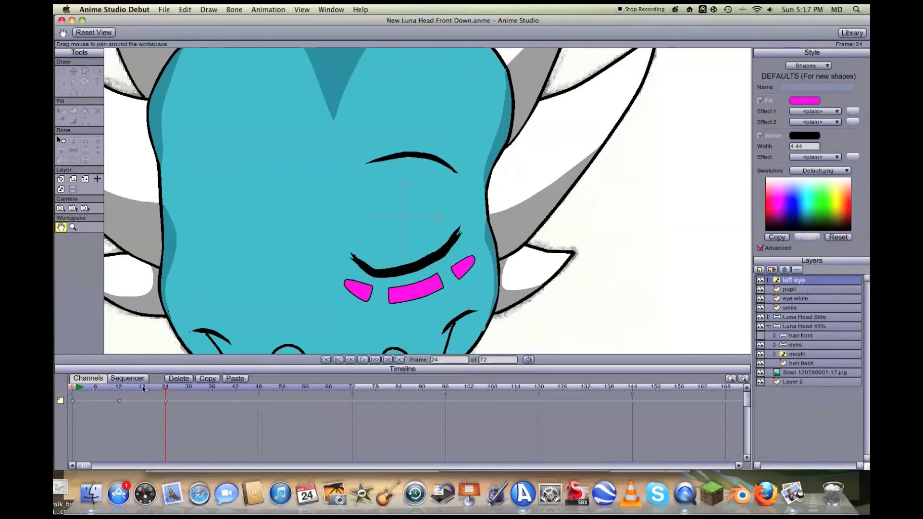
Step: Inspect the interpolated upper lid edge closely at frame 16, between the two test keys
{"action": "mouse_move", "coordinate": [145, 389]}
{"action": "left_mouse_down"}
{"action": "mouse_move", "coordinate": [123, 389]}
{"action": "mouse_move", "coordinate": [134, 390]}
{"action": "left_mouse_up"}
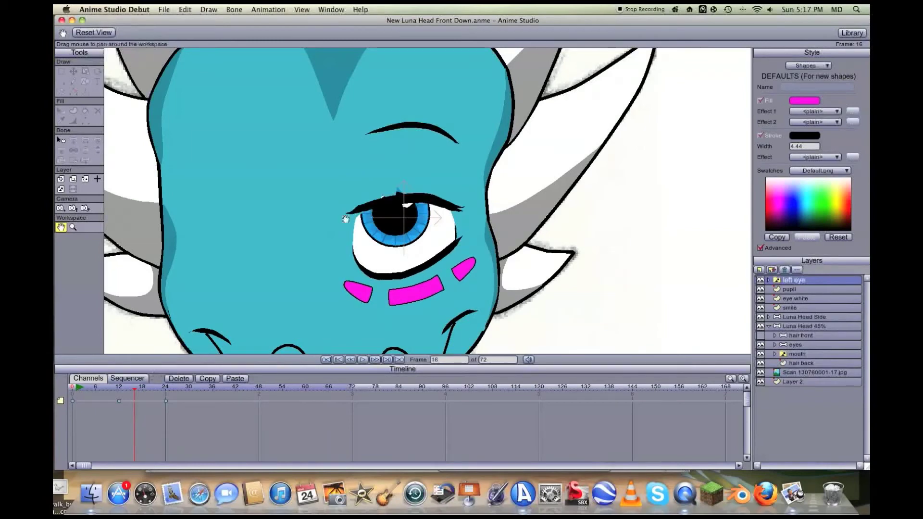
{"action": "scroll", "coordinate": [176, 351], "scroll_direction": "up", "scroll_amount": 8}
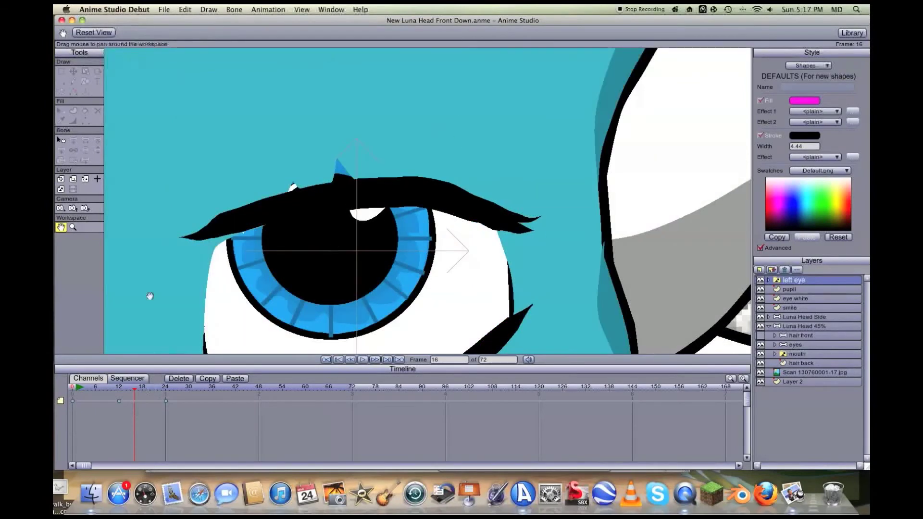
{"action": "scroll", "coordinate": [183, 233], "scroll_direction": "up", "scroll_amount": 5}
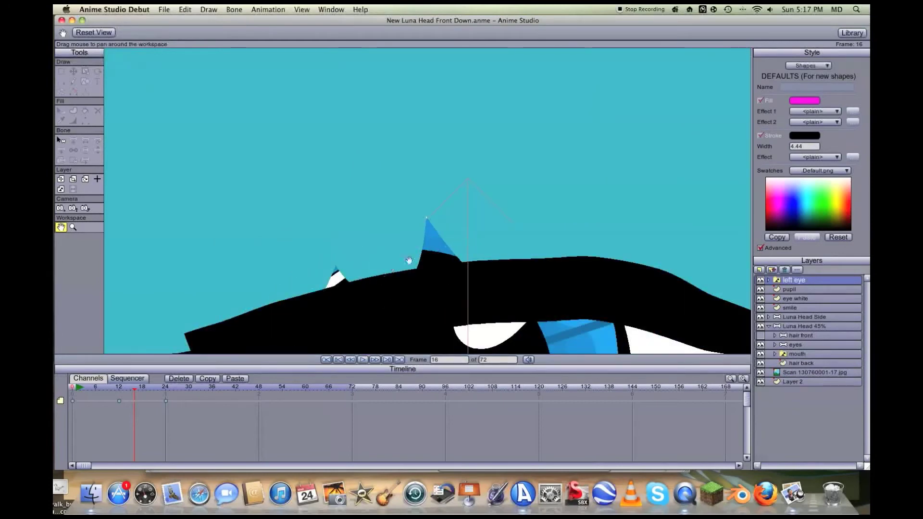
{"action": "scroll", "coordinate": [408, 261], "scroll_direction": "down", "scroll_amount": 5}
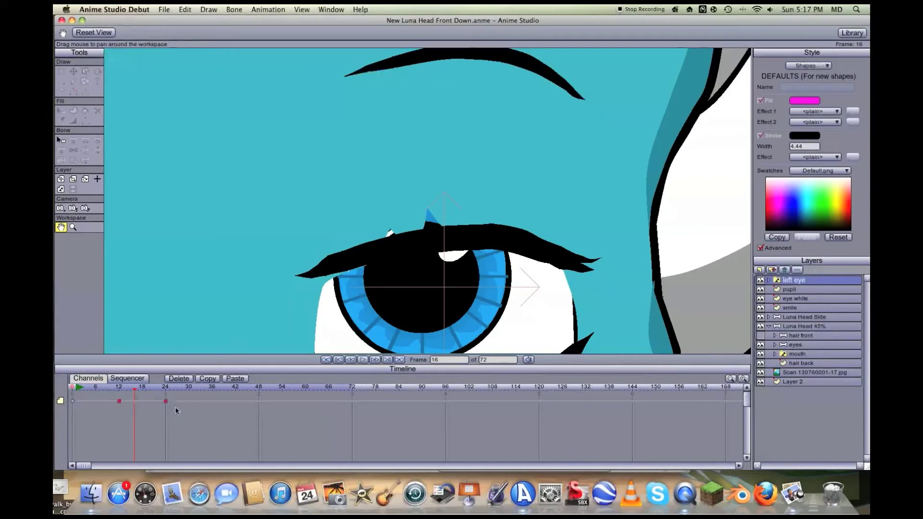
Step: Delete the test switch keys at frames 12 and 24 and return to frame 0
{"action": "left_click", "coordinate": [178, 378]}
{"action": "left_click", "coordinate": [72, 388]}
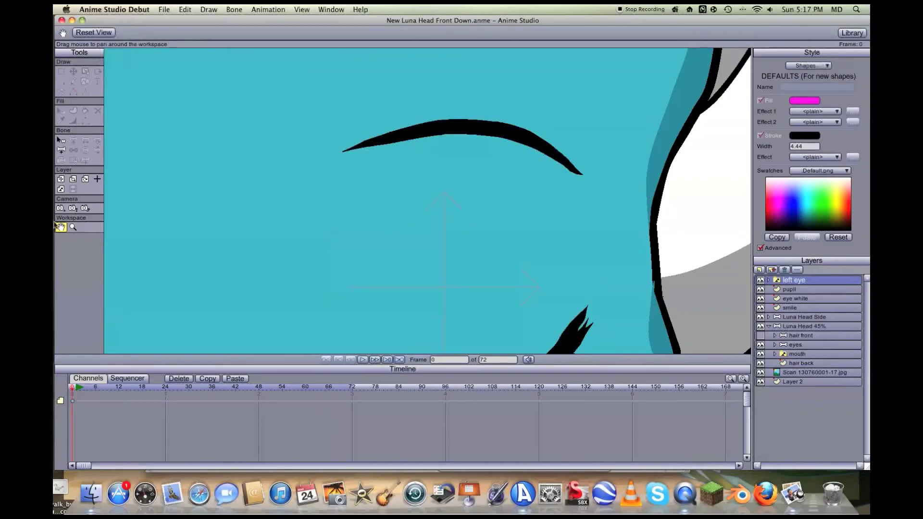
Step: On the left eye happy 1/2 open layer, move the two forehead points of the lid skin down onto the upper lash
{"action": "left_click_drag", "start_coordinate": [321, 228], "coordinate": [309, 165]}
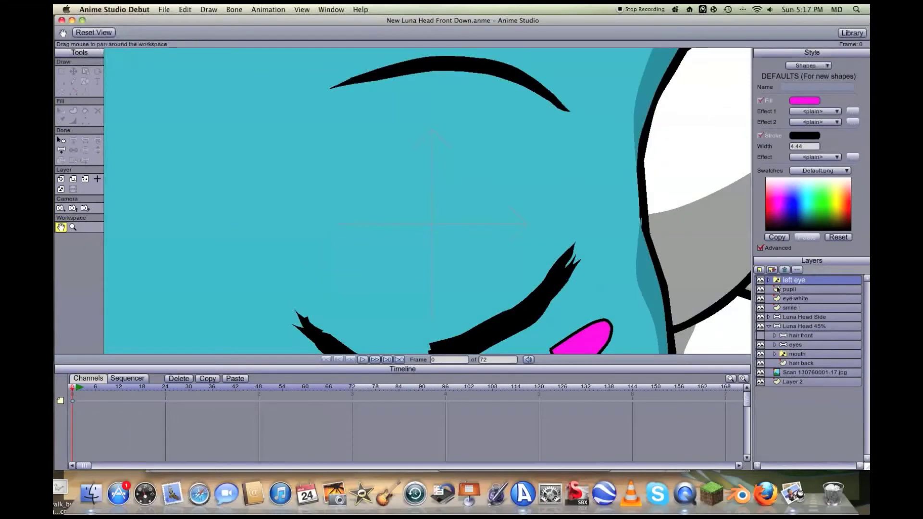
{"action": "left_click", "coordinate": [768, 279]}
{"action": "left_click", "coordinate": [803, 298]}
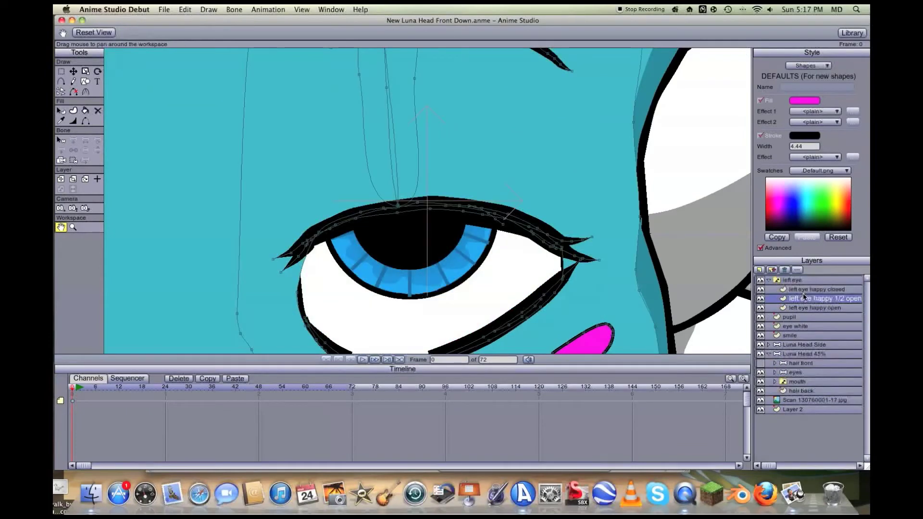
{"action": "key", "text": "t"}
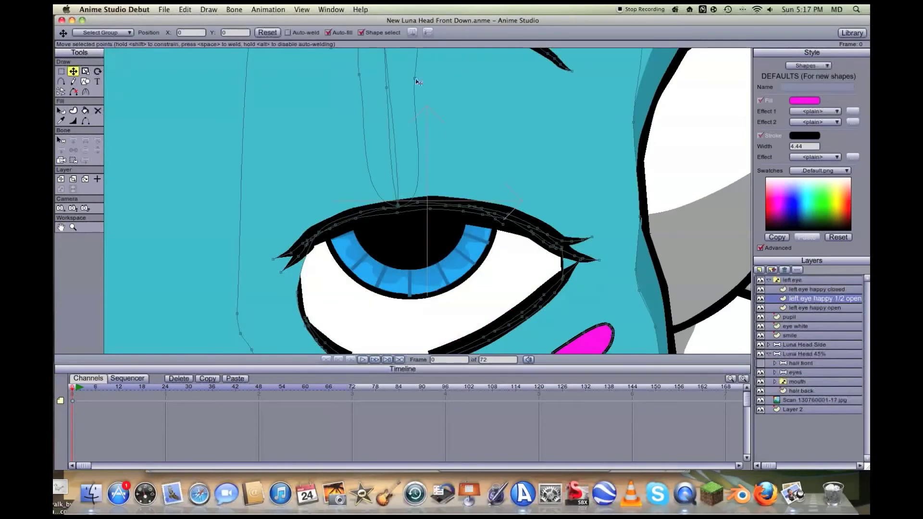
{"action": "left_click_drag", "start_coordinate": [414, 78], "coordinate": [420, 213]}
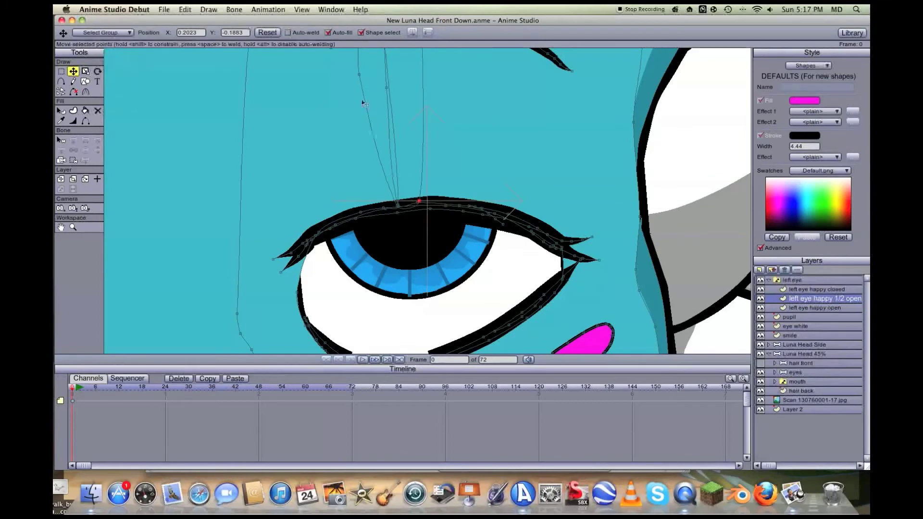
{"action": "left_click_drag", "start_coordinate": [359, 77], "coordinate": [380, 211]}
Step: On the left eye happy closed layer, move the matching two lid skin points down onto the closed lash line
{"action": "left_click", "coordinate": [803, 290]}
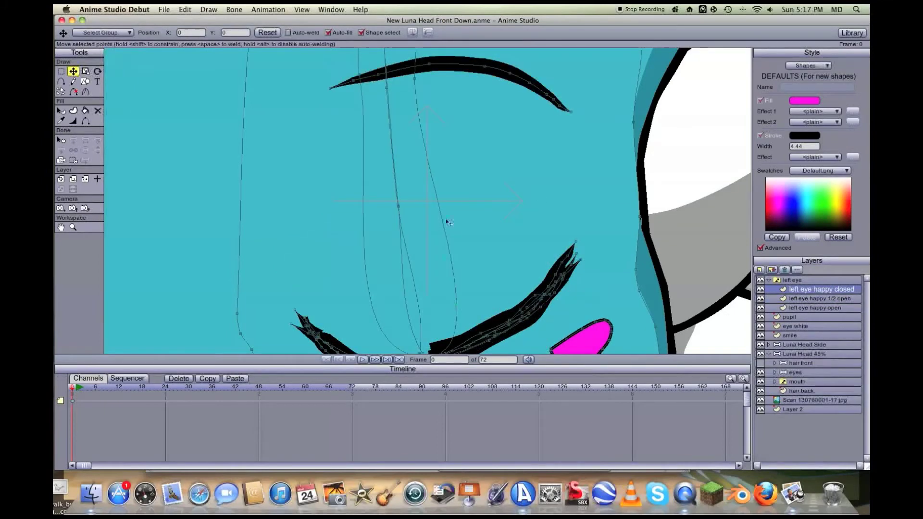
{"action": "scroll", "coordinate": [431, 160], "scroll_direction": "down", "scroll_amount": 2}
{"action": "left_click_drag", "start_coordinate": [420, 123], "coordinate": [437, 296]}
{"action": "left_click_drag", "start_coordinate": [386, 123], "coordinate": [409, 305]}
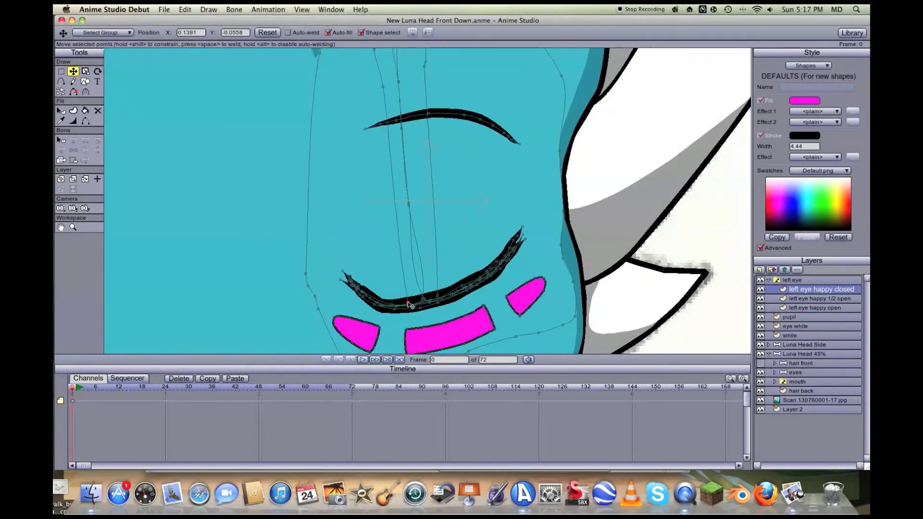
Step: At frame 8, switch the left eye layer to left eye happy open as a test key
{"action": "left_click", "coordinate": [769, 281]}
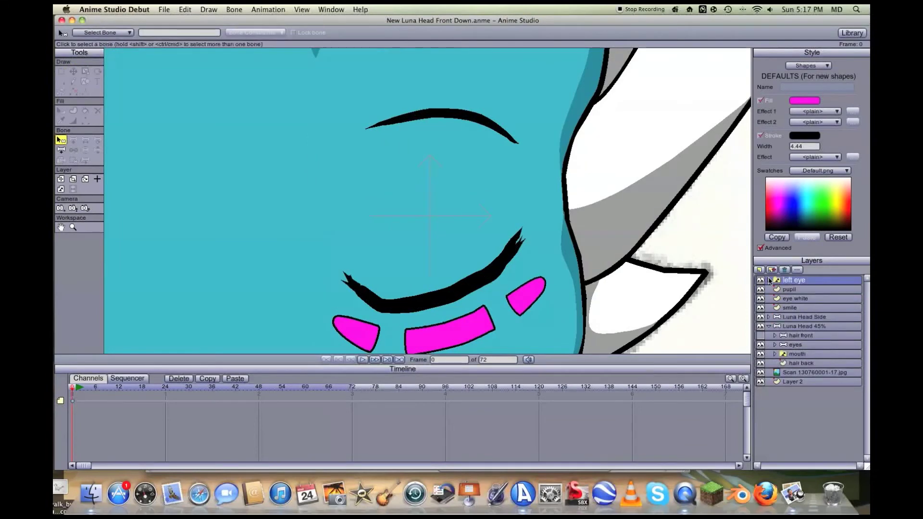
{"action": "key", "text": "Right"}
{"action": "key", "text": "Right"}
{"action": "key", "text": "Right"}
{"action": "key", "text": "Right"}
{"action": "key", "text": "Right"}
{"action": "key", "text": "Right"}
{"action": "key", "text": "Right"}
{"action": "key", "text": "Right"}
{"action": "right_click", "coordinate": [794, 281]}
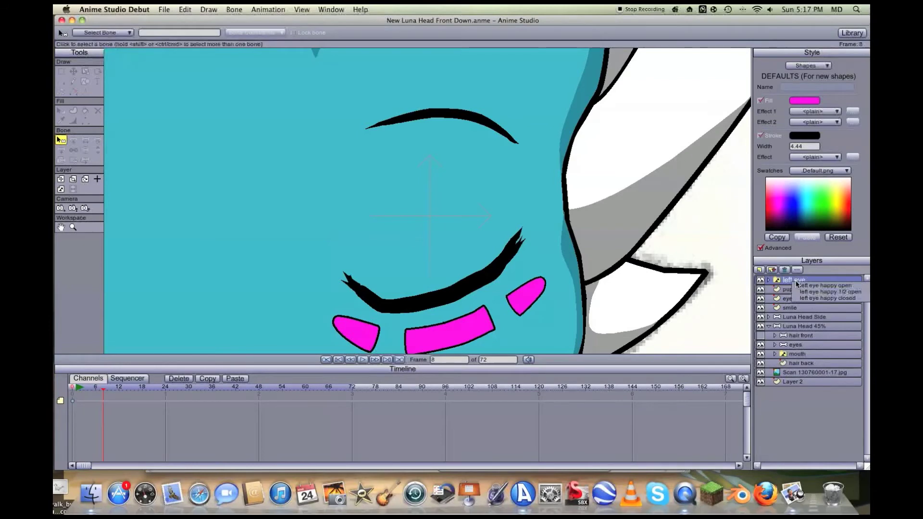
{"action": "left_click", "coordinate": [801, 286]}
Step: At frame 14, switch the left eye layer to left eye happy closed as a second test key
{"action": "key", "text": "Right"}
{"action": "key", "text": "Right"}
{"action": "key", "text": "Right"}
{"action": "key", "text": "Right"}
{"action": "key", "text": "Right"}
{"action": "key", "text": "Right"}
{"action": "right_click", "coordinate": [806, 281]}
{"action": "left_click", "coordinate": [807, 298]}
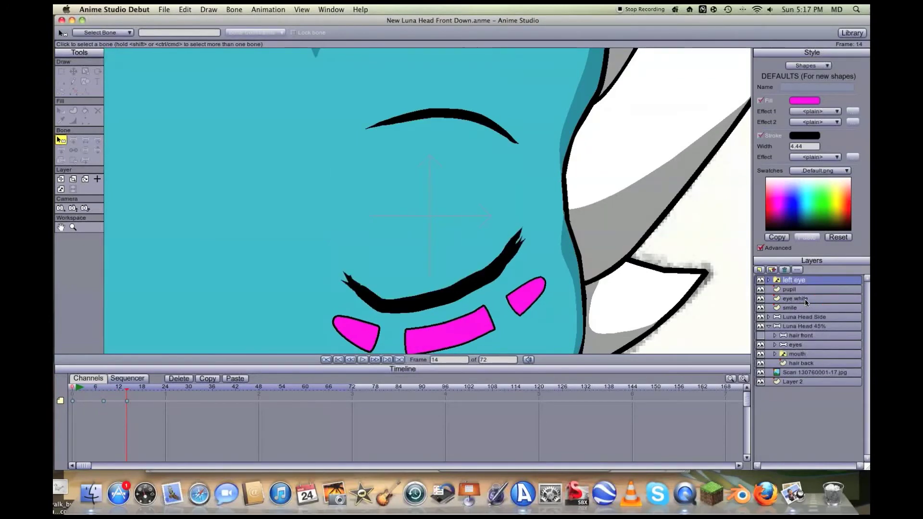
Step: Examine the upper lid and lash closely on the in-between frames 9 to 11 of the test blink
{"action": "key", "text": "Left"}
{"action": "key", "text": "Left"}
{"action": "key", "text": "Left"}
{"action": "key", "text": "Left"}
{"action": "key", "text": "Left"}
{"action": "key", "text": "Right"}
{"action": "key", "text": "Right"}
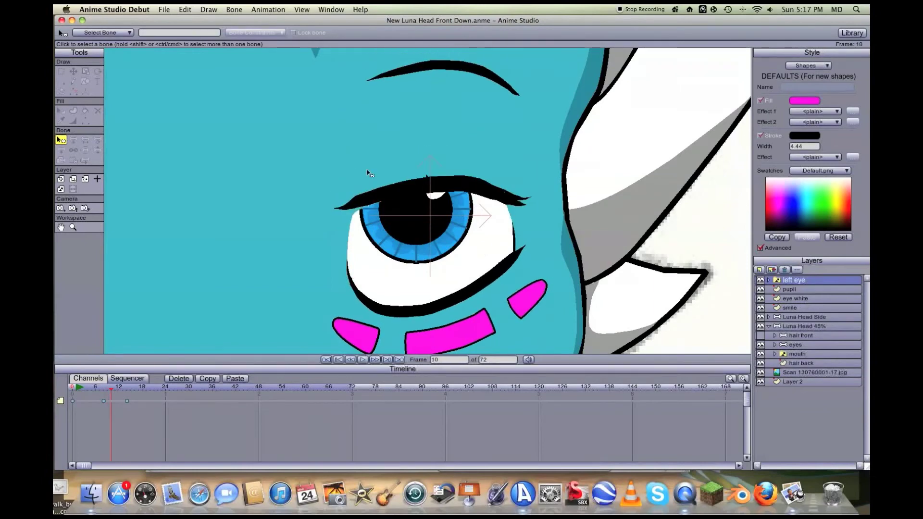
{"action": "scroll", "coordinate": [353, 157], "scroll_direction": "up", "scroll_amount": 4}
{"action": "key", "text": "Left"}
{"action": "key", "text": "Left"}
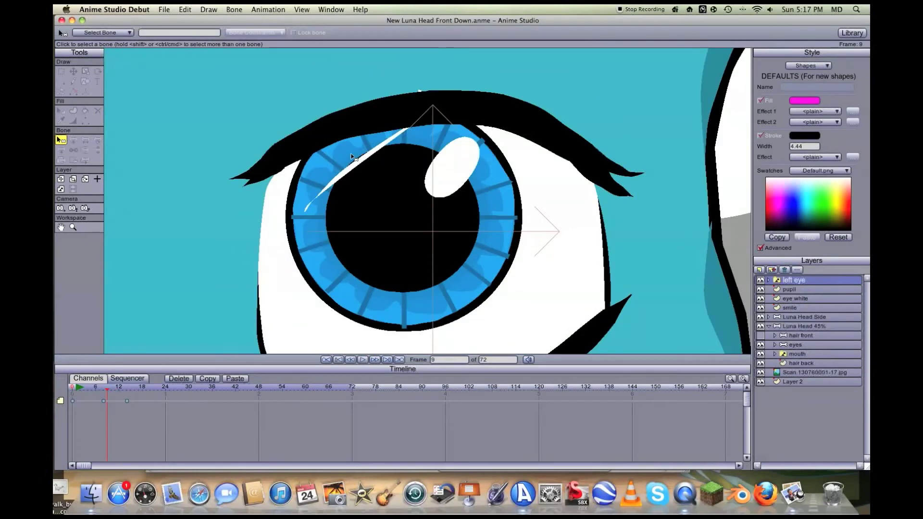
{"action": "key", "text": "Right"}
{"action": "key", "text": "Right"}
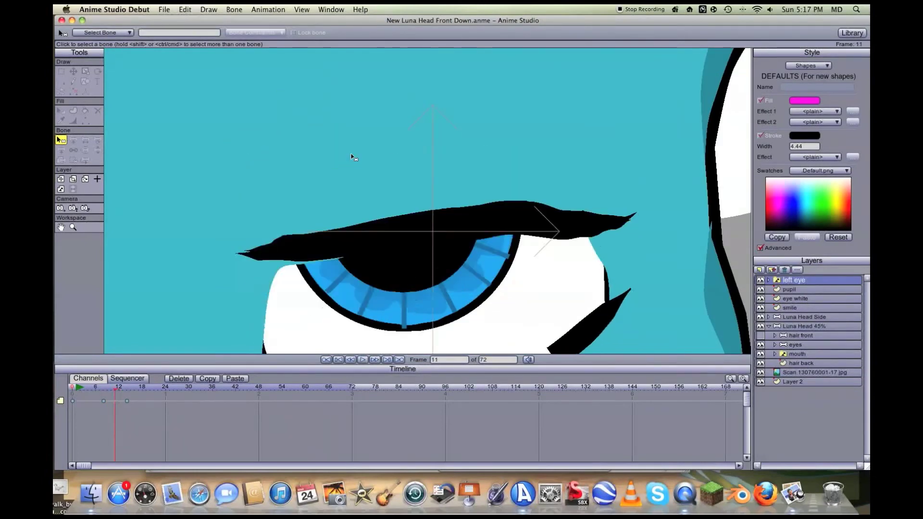
{"action": "key", "text": "Left"}
Step: Delete the test switch keys at frames 8 and 14 and return to frame 0
{"action": "left_click_drag", "start_coordinate": [93, 393], "coordinate": [153, 416]}
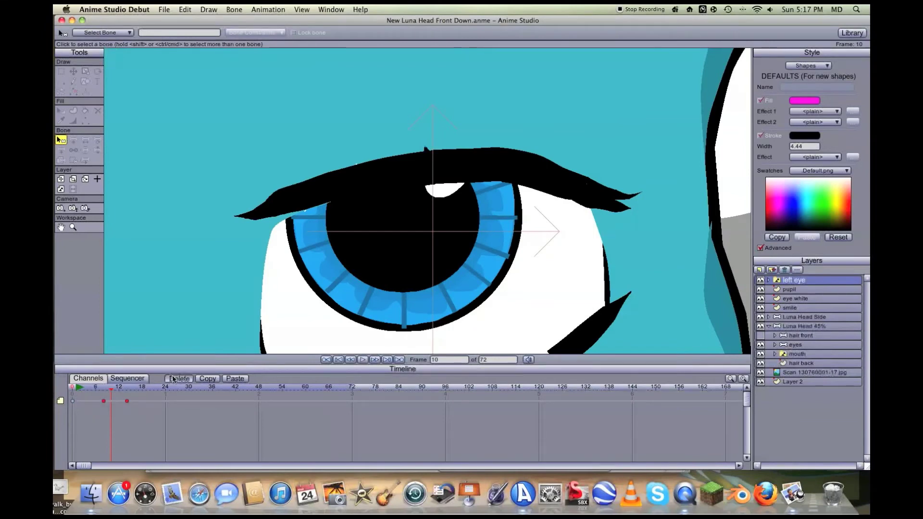
{"action": "left_click", "coordinate": [178, 378]}
{"action": "left_click", "coordinate": [91, 387]}
{"action": "left_click", "coordinate": [69, 388]}
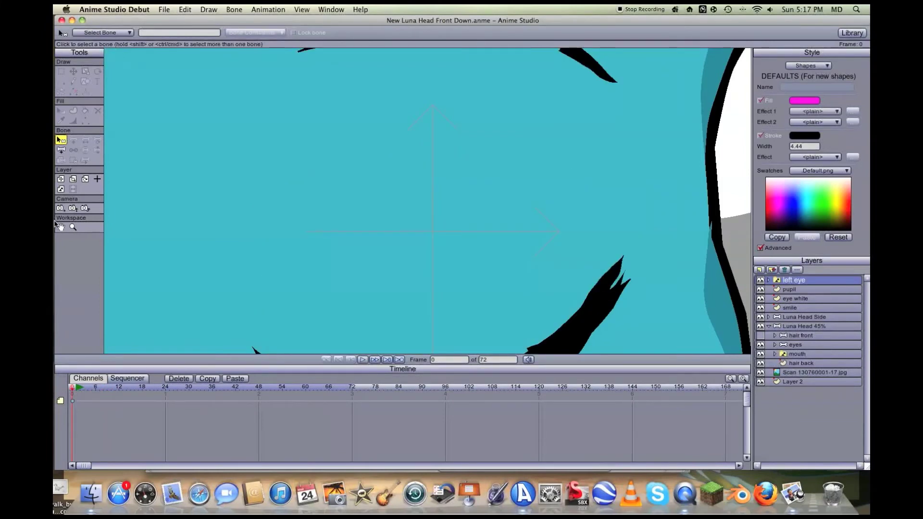
Step: On the left eye happy open layer, nudge the upper lash shapes up slightly along the lid edge
{"action": "left_click", "coordinate": [60, 226]}
{"action": "left_click_drag", "start_coordinate": [739, 284], "coordinate": [769, 310]}
{"action": "scroll", "coordinate": [536, 276], "scroll_direction": "down", "scroll_amount": 5}
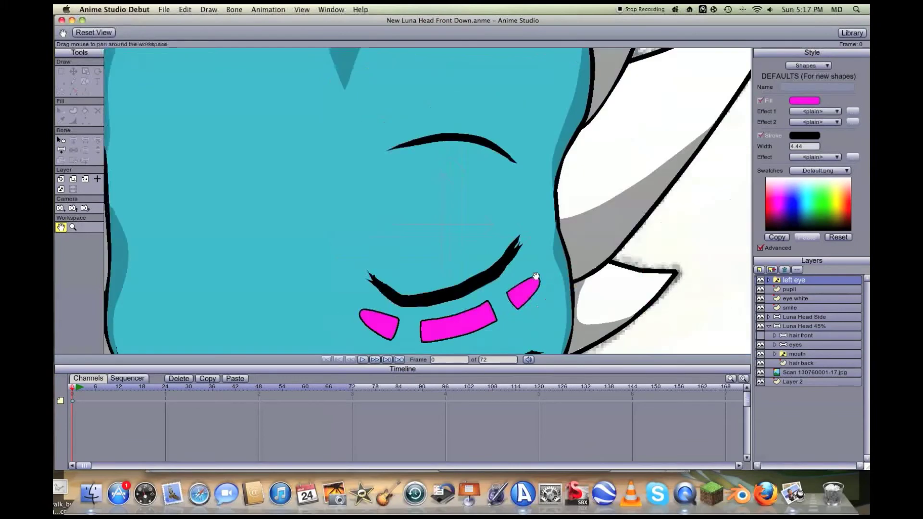
{"action": "left_click", "coordinate": [768, 281]}
{"action": "left_click", "coordinate": [812, 289]}
{"action": "left_click", "coordinate": [812, 308]}
{"action": "scroll", "coordinate": [571, 216], "scroll_direction": "up", "scroll_amount": 3}
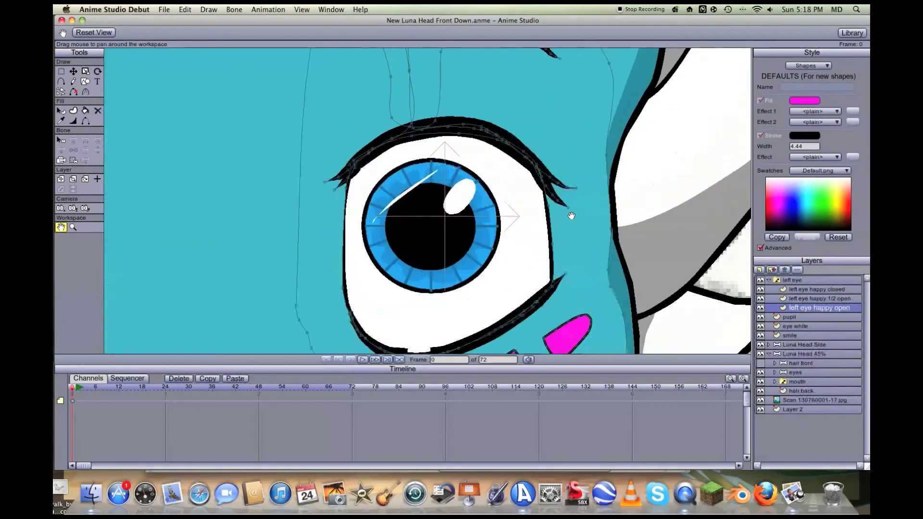
{"action": "key", "text": "t"}
{"action": "left_click", "coordinate": [441, 136]}
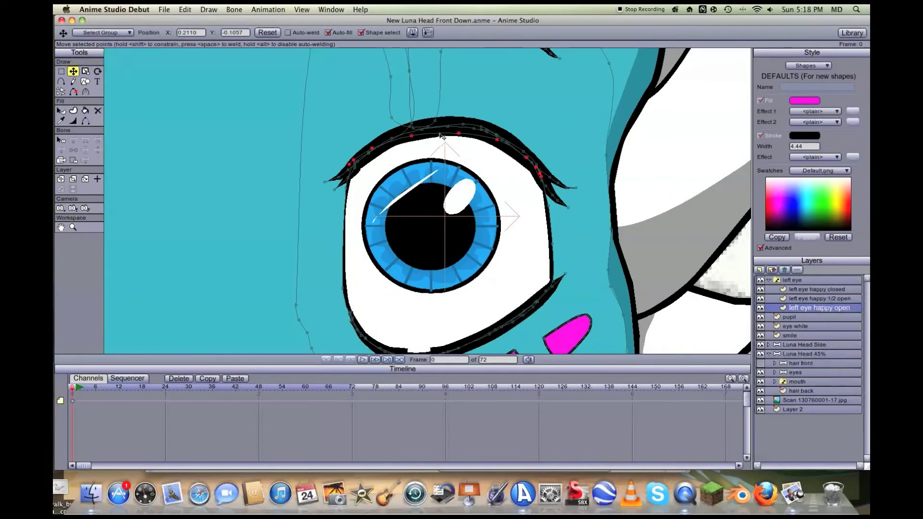
{"action": "double_click", "coordinate": [442, 134]}
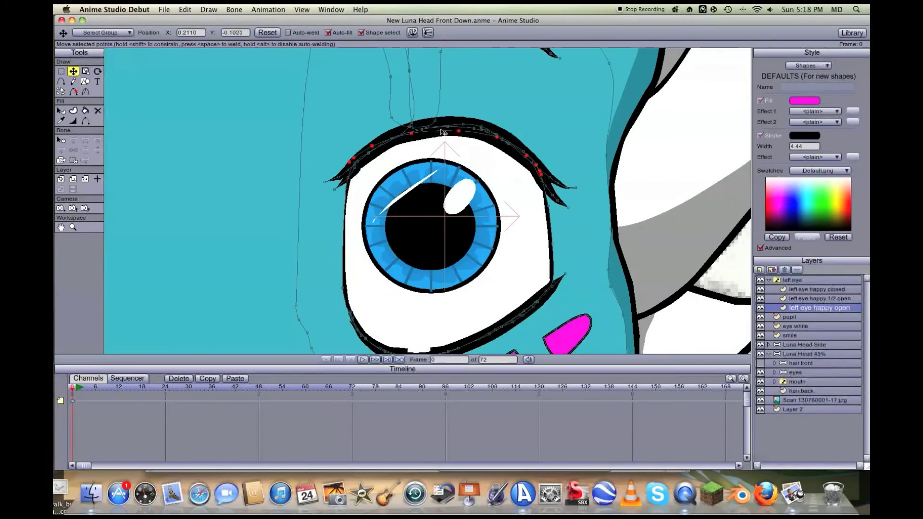
{"action": "left_click_drag", "start_coordinate": [443, 121], "coordinate": [446, 122]}
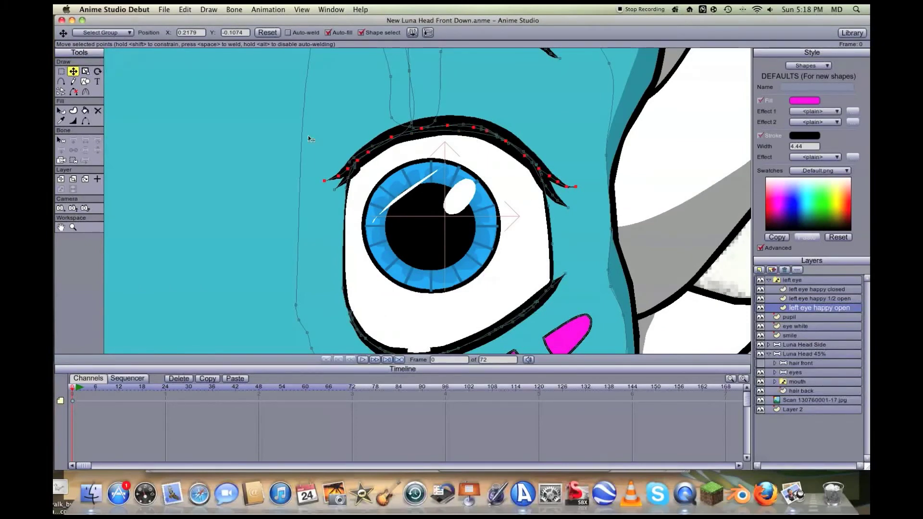
{"action": "left_click", "coordinate": [353, 169]}
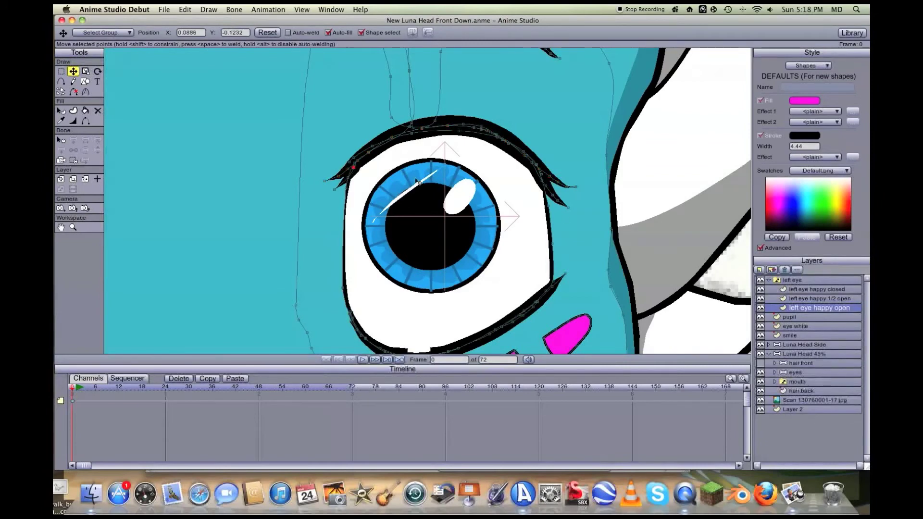
Step: On the left eye happy 1/2 open layer, nudge the main upper lash shape up slightly against the lid skin
{"action": "left_click", "coordinate": [811, 301]}
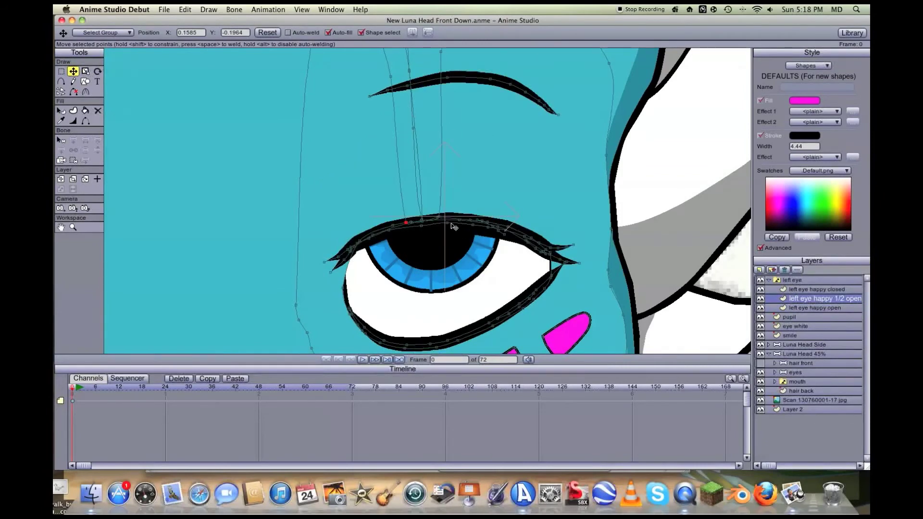
{"action": "scroll", "coordinate": [454, 227], "scroll_direction": "up", "scroll_amount": 2}
{"action": "double_click", "coordinate": [455, 222]}
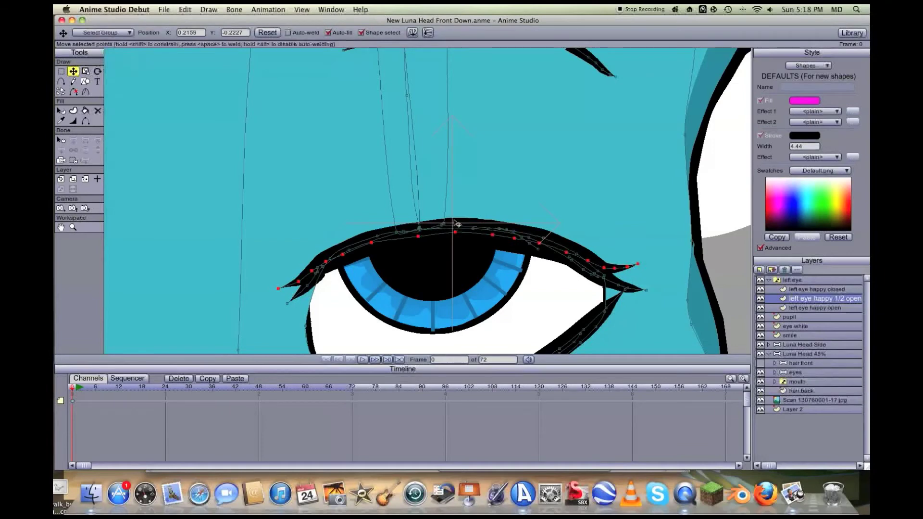
{"action": "left_click_drag", "start_coordinate": [457, 223], "coordinate": [457, 222]}
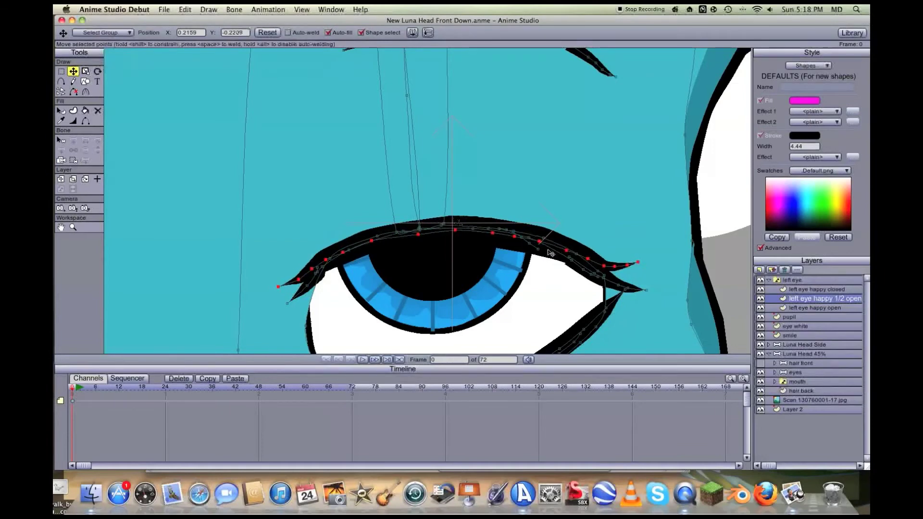
{"action": "left_click", "coordinate": [707, 297]}
{"action": "left_click", "coordinate": [768, 282]}
{"action": "scroll", "coordinate": [522, 283], "scroll_direction": "down", "scroll_amount": 4}
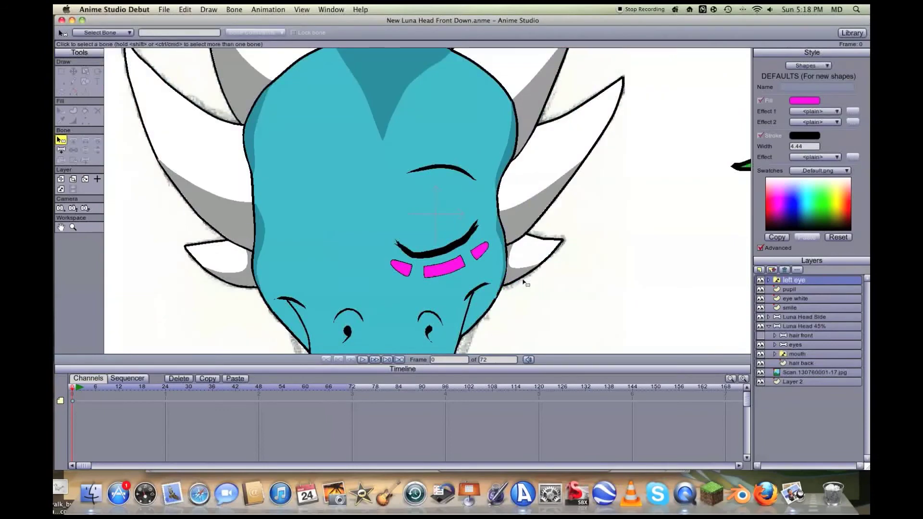
Step: Duplicate the left eye happy open layer and place the copy first in the left eye switch group
{"action": "left_click", "coordinate": [768, 281]}
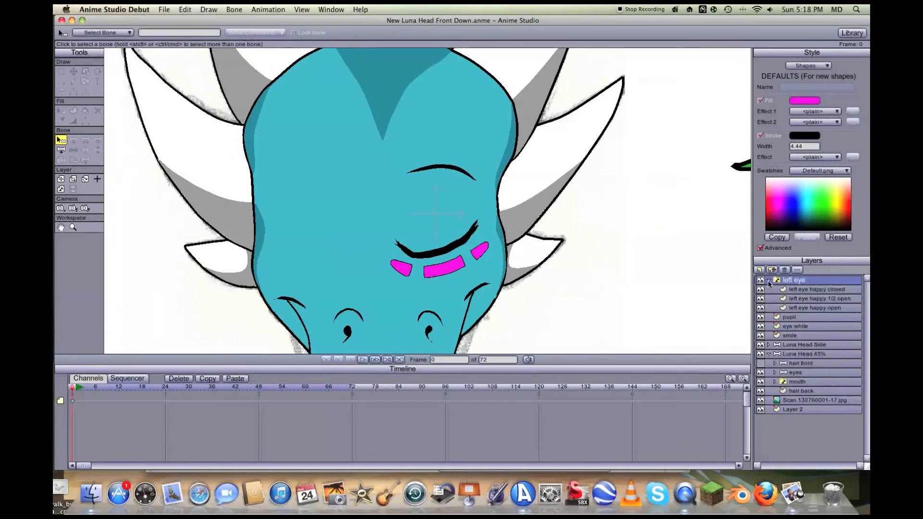
{"action": "left_click", "coordinate": [817, 308]}
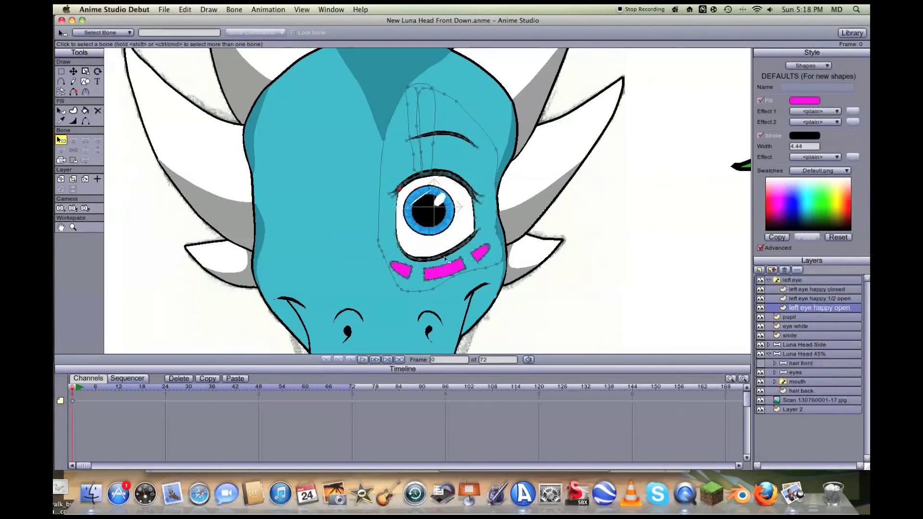
{"action": "left_click", "coordinate": [772, 270]}
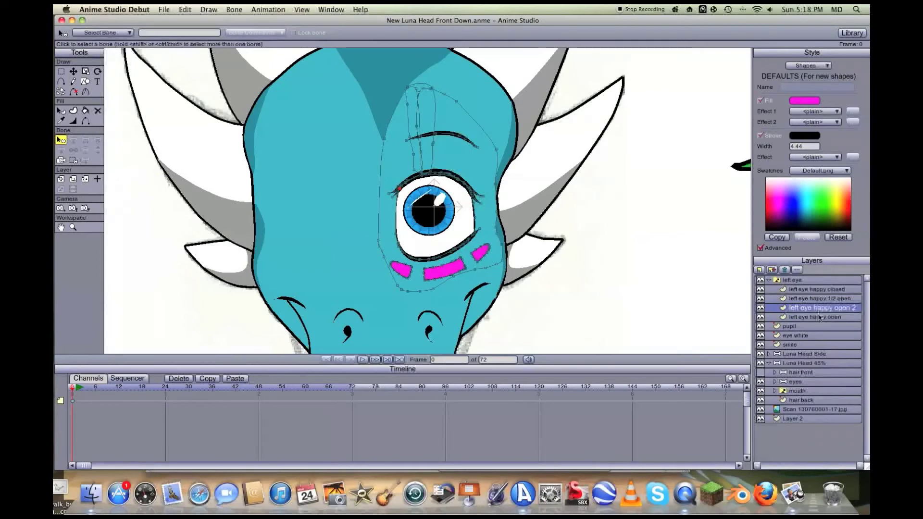
{"action": "left_click_drag", "start_coordinate": [819, 308], "coordinate": [818, 289]}
Step: Rename the duplicated eye layer as left eye angry open
{"action": "double_click", "coordinate": [812, 289]}
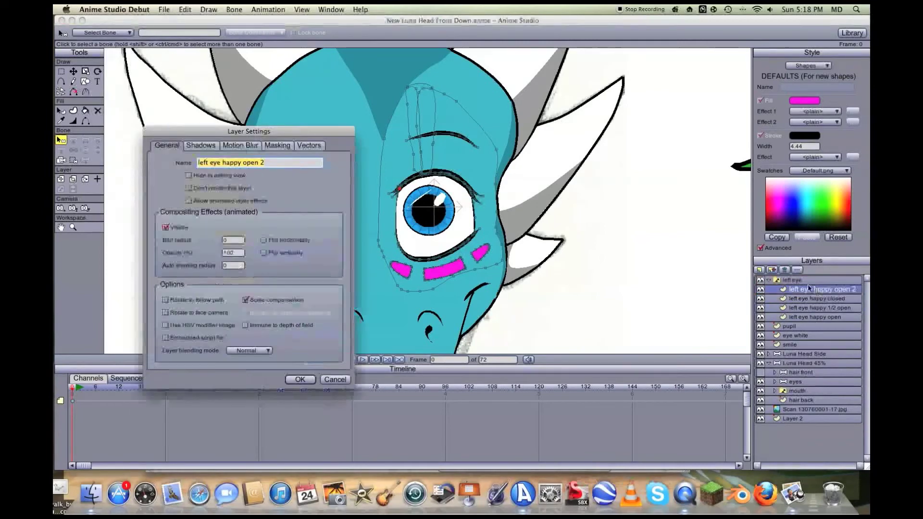
{"action": "type", "text": "n"}
{"action": "key", "text": "BackSpace"}
{"action": "key", "text": "BackSpace"}
{"action": "type", "text": "angry"}
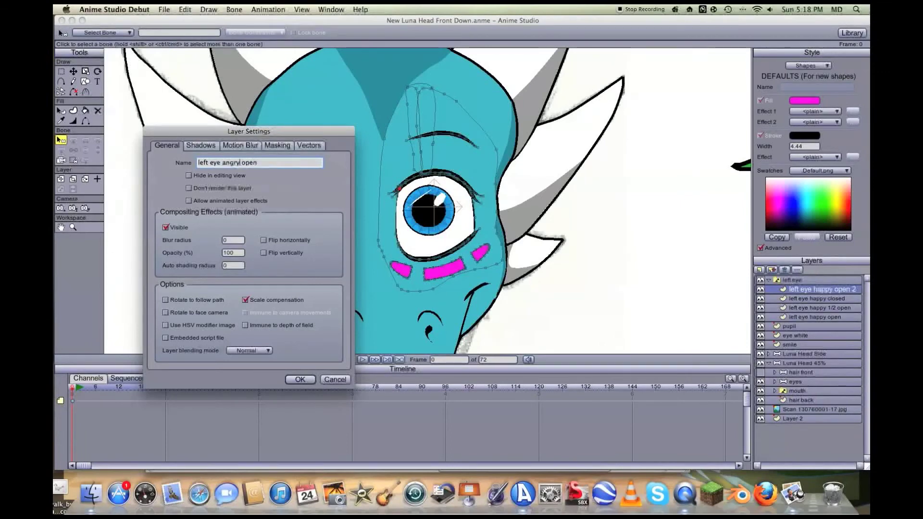
{"action": "key", "text": "Return"}
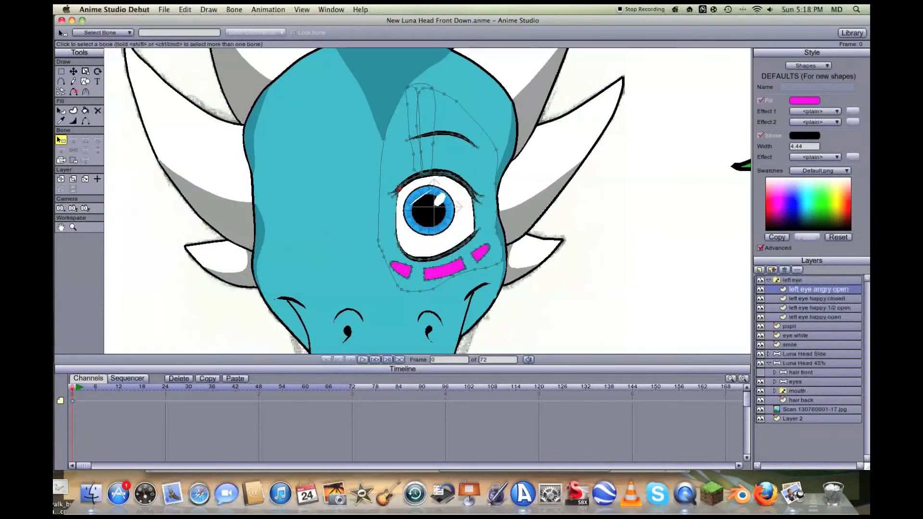
Step: On the left eye angry open layer, move the main upper lash shape down over the iris, referring to the other heads
{"action": "scroll", "coordinate": [435, 125], "scroll_direction": "up", "scroll_amount": 3}
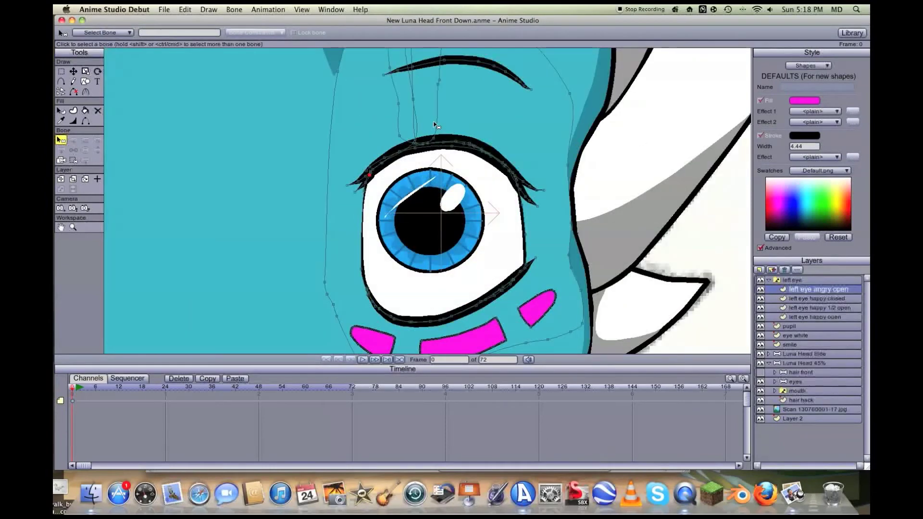
{"action": "key", "text": "t"}
{"action": "key", "text": "super+a"}
{"action": "left_click_drag", "start_coordinate": [443, 142], "coordinate": [161, 212]}
{"action": "key", "text": "super+r"}
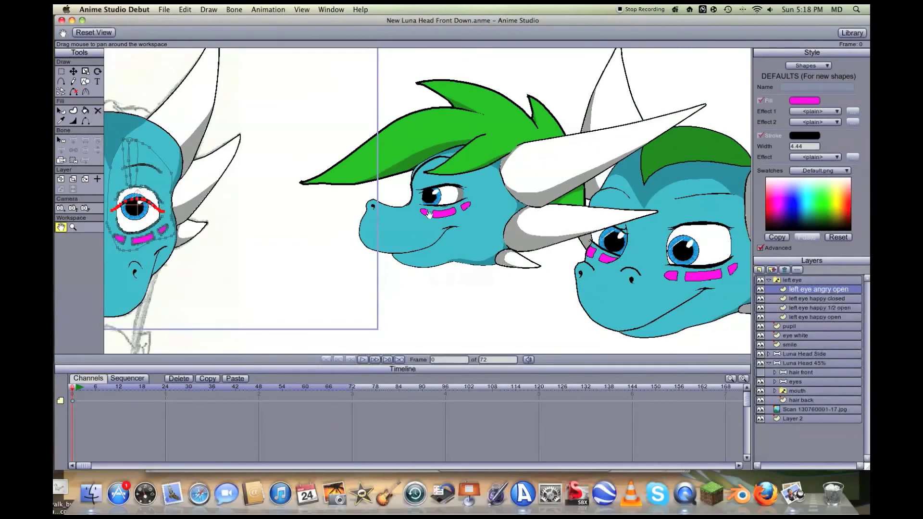
{"action": "left_click_drag", "start_coordinate": [281, 196], "coordinate": [554, 191]}
{"action": "scroll", "coordinate": [462, 203], "scroll_direction": "up", "scroll_amount": 8}
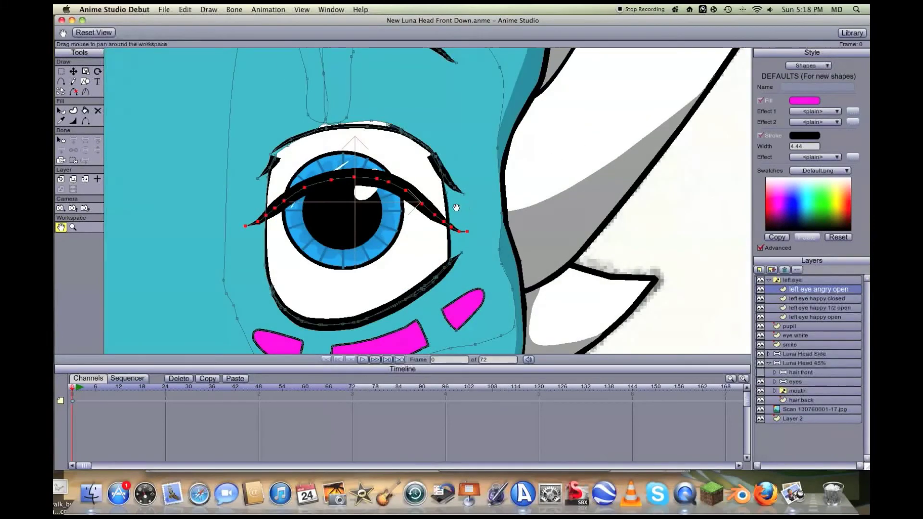
{"action": "scroll", "coordinate": [463, 203], "scroll_direction": "up", "scroll_amount": 2}
Step: Pull the inner end of the main upper lash down and outward past the eye's inner corner
{"action": "key", "text": "t"}
{"action": "left_click_drag", "start_coordinate": [308, 177], "coordinate": [303, 207]}
{"action": "left_click_drag", "start_coordinate": [235, 225], "coordinate": [178, 258]}
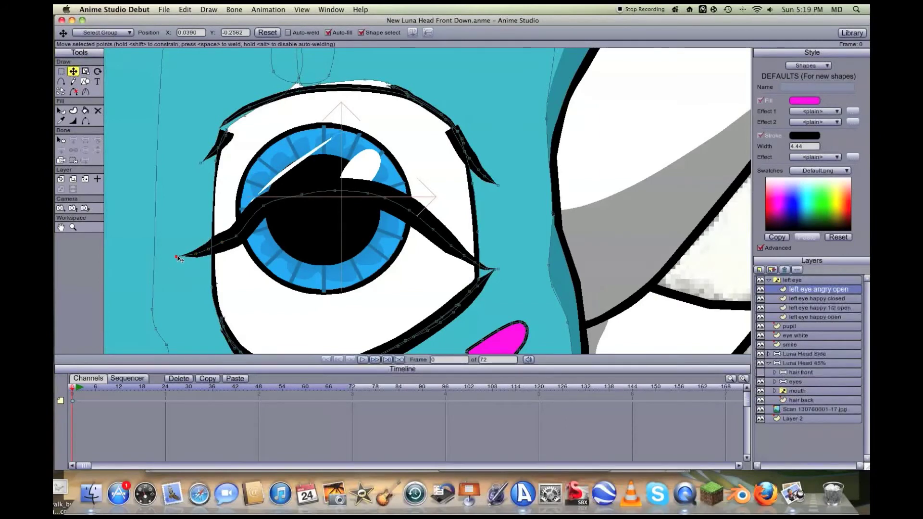
Step: Reposition the lash's inner and middle points into a smooth slope falling from above the pupil to the inner tip
{"action": "double_click", "coordinate": [265, 211]}
{"action": "left_click_drag", "start_coordinate": [266, 211], "coordinate": [270, 225]}
{"action": "left_click", "coordinate": [185, 9]}
{"action": "left_click", "coordinate": [193, 18]}
{"action": "left_click_drag", "start_coordinate": [263, 207], "coordinate": [304, 216]}
{"action": "double_click", "coordinate": [302, 195]}
{"action": "left_click", "coordinate": [185, 9]}
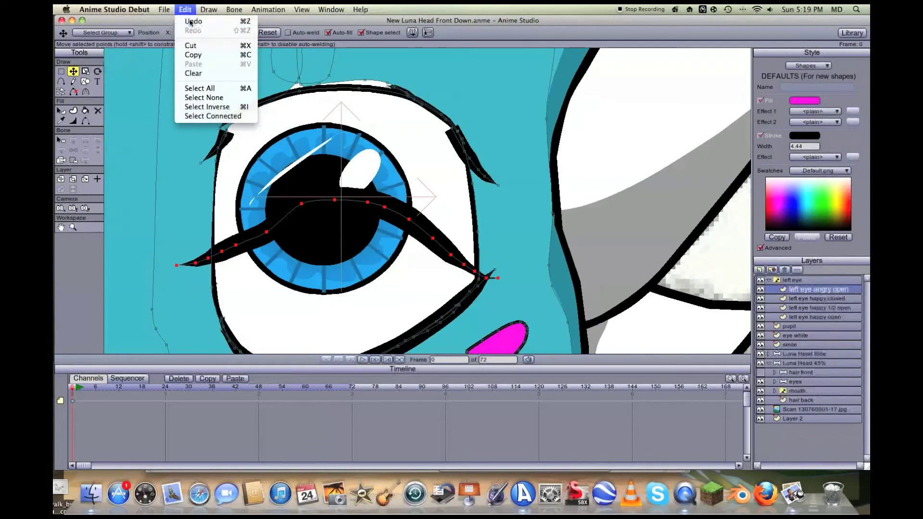
{"action": "left_click", "coordinate": [191, 22]}
{"action": "left_click_drag", "start_coordinate": [303, 196], "coordinate": [380, 201]}
{"action": "left_click", "coordinate": [386, 196]}
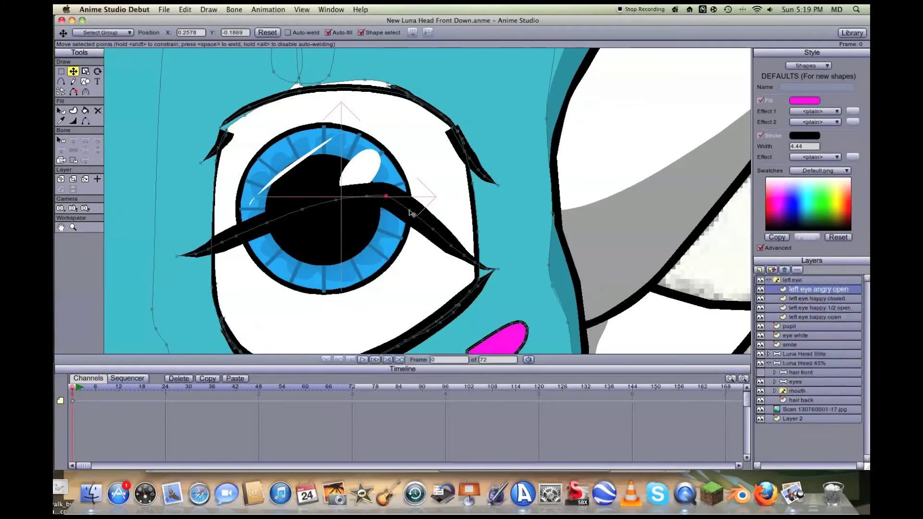
Step: Raise the outer points of the main upper lash so it falls gently to a tip just outside the eye white
{"action": "left_click_drag", "start_coordinate": [409, 210], "coordinate": [407, 199]}
{"action": "left_click_drag", "start_coordinate": [435, 232], "coordinate": [426, 208]}
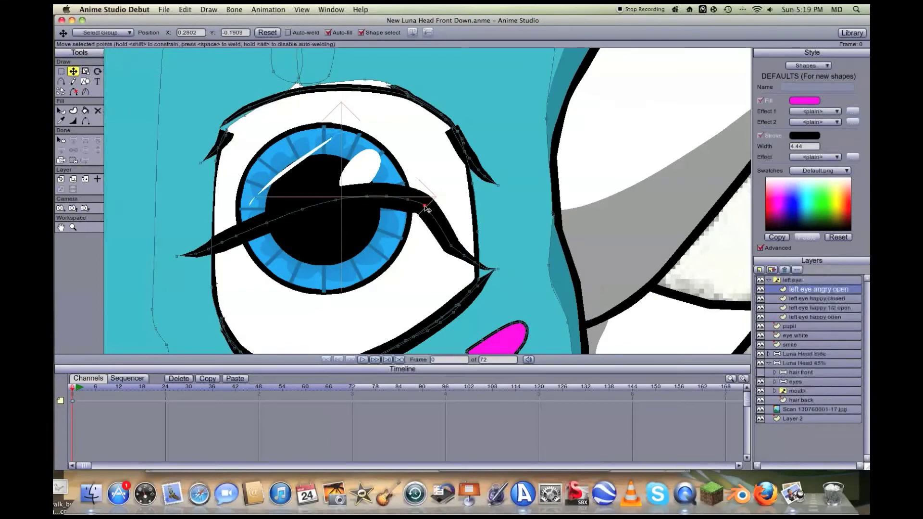
{"action": "left_click_drag", "start_coordinate": [456, 250], "coordinate": [462, 222]}
{"action": "left_click_drag", "start_coordinate": [475, 235], "coordinate": [475, 224]}
{"action": "left_click_drag", "start_coordinate": [489, 271], "coordinate": [493, 227]}
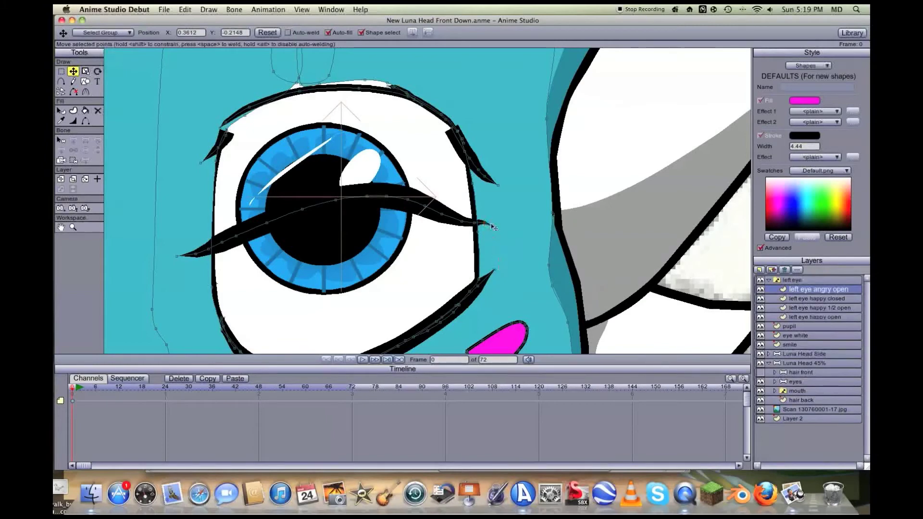
Step: Move the small outer lash spike down and rotate it to fit beneath the outer end of the main lash
{"action": "left_click_drag", "start_coordinate": [479, 165], "coordinate": [447, 227]}
{"action": "key", "text": "r"}
{"action": "key", "text": "t"}
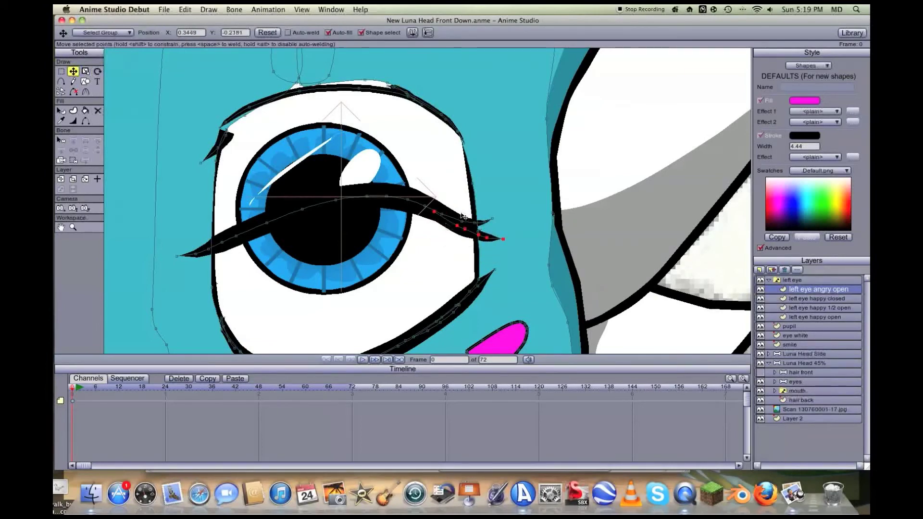
Step: Move the small inner lash spike down and rotate it to fit beneath the inner end of the main lash
{"action": "left_click", "coordinate": [230, 144]}
{"action": "key", "text": "r"}
{"action": "left_click_drag", "start_coordinate": [233, 142], "coordinate": [231, 254]}
{"action": "key", "text": "t"}
{"action": "key", "text": "r"}
{"action": "key", "text": "t"}
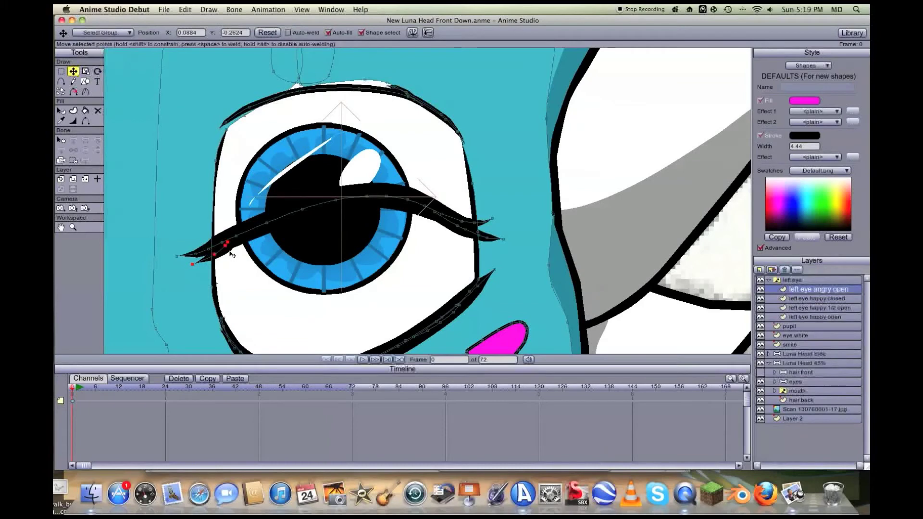
Step: Move the thin lash detail strokes from the top of the eye down onto the lowered main upper lash
{"action": "left_click_drag", "start_coordinate": [268, 102], "coordinate": [275, 222]}
{"action": "left_click", "coordinate": [419, 217]}
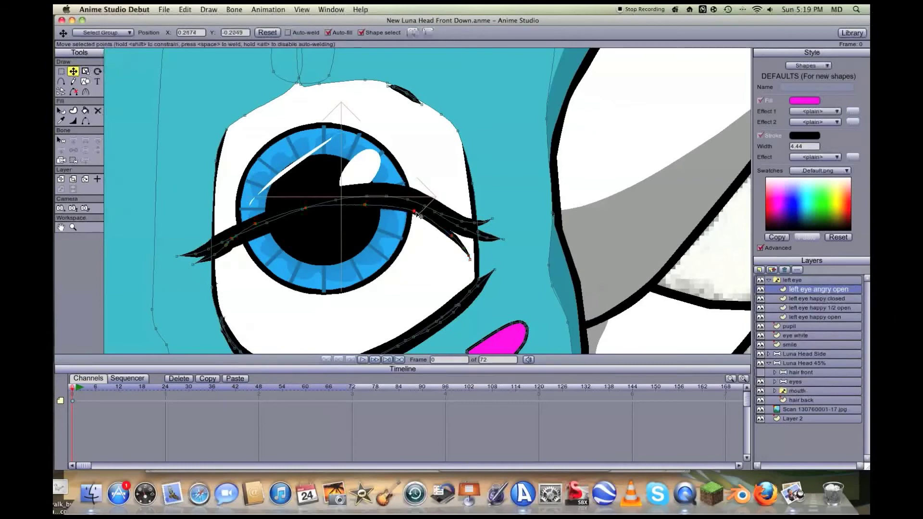
{"action": "left_click", "coordinate": [365, 206]}
{"action": "left_click_drag", "start_coordinate": [365, 206], "coordinate": [469, 236]}
{"action": "left_click_drag", "start_coordinate": [403, 98], "coordinate": [404, 201]}
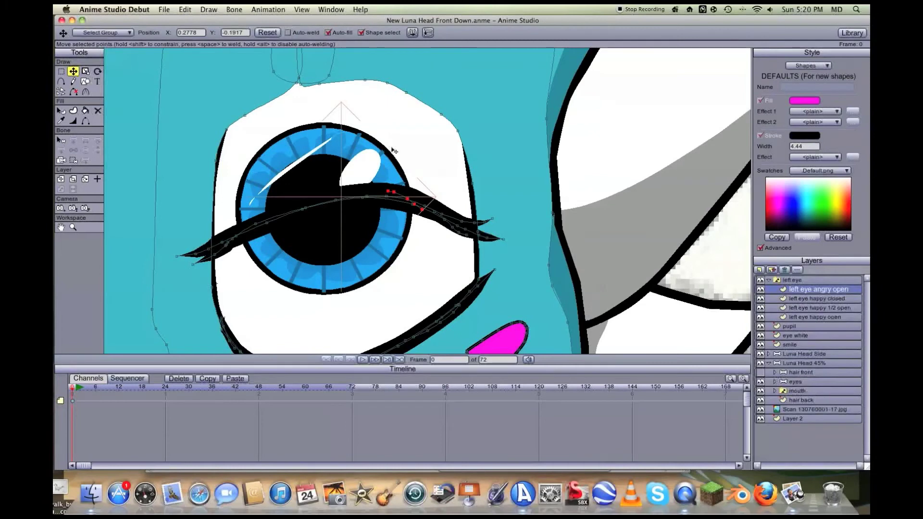
Step: Pull the outer and top-middle points of the eyelid opening down so its edge sits behind the main upper lash
{"action": "left_click_drag", "start_coordinate": [460, 136], "coordinate": [465, 215]}
{"action": "left_click_drag", "start_coordinate": [443, 115], "coordinate": [422, 203]}
{"action": "left_click_drag", "start_coordinate": [406, 92], "coordinate": [380, 194]}
{"action": "left_click_drag", "start_coordinate": [389, 88], "coordinate": [323, 88]}
{"action": "left_click_drag", "start_coordinate": [343, 193], "coordinate": [319, 199]}
Step: Lower the inner points of the eyelid opening and its seam points above the pupil onto the upper lash line
{"action": "left_click_drag", "start_coordinate": [216, 165], "coordinate": [211, 256]}
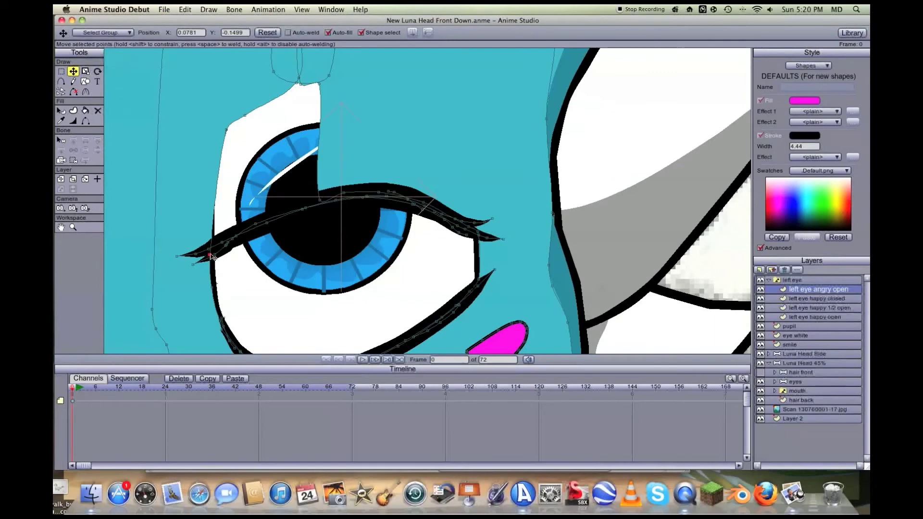
{"action": "left_click_drag", "start_coordinate": [227, 130], "coordinate": [221, 242]}
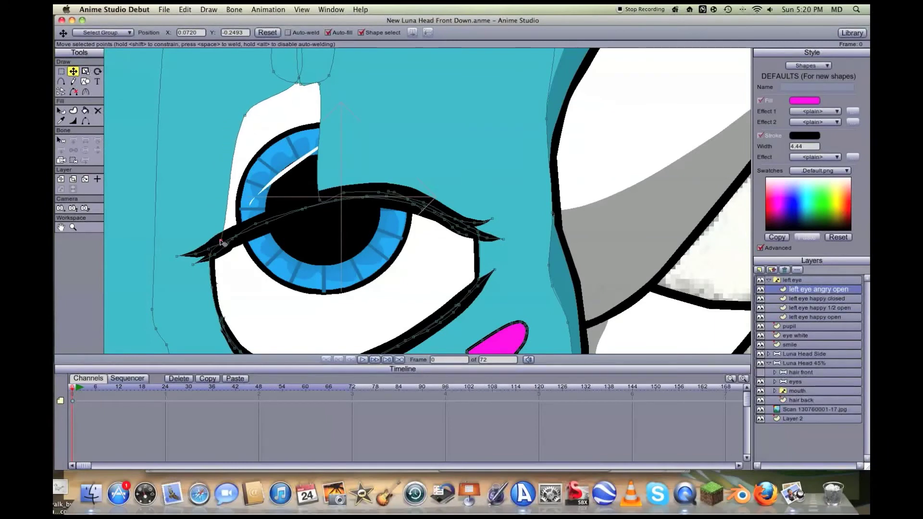
{"action": "left_click_drag", "start_coordinate": [247, 117], "coordinate": [267, 219]}
{"action": "left_click_drag", "start_coordinate": [318, 87], "coordinate": [300, 200]}
{"action": "left_click_drag", "start_coordinate": [297, 85], "coordinate": [290, 201]}
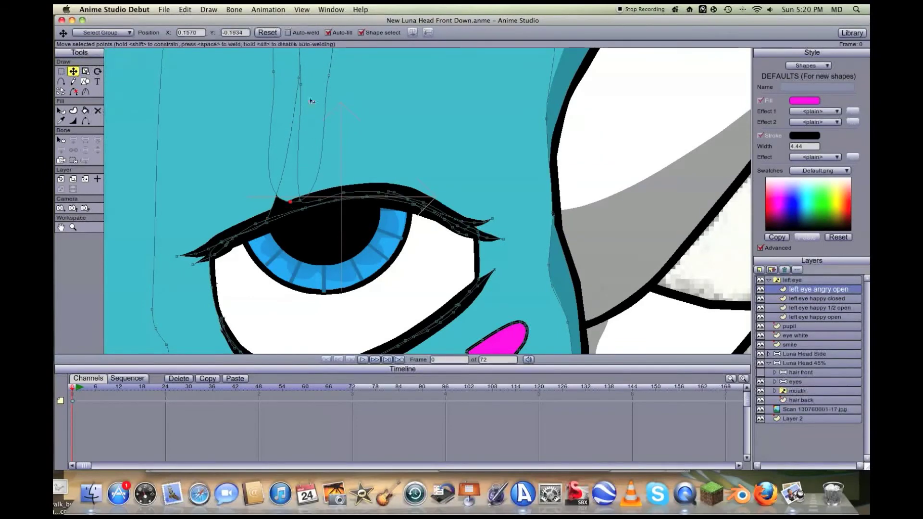
{"action": "left_click_drag", "start_coordinate": [300, 81], "coordinate": [299, 196]}
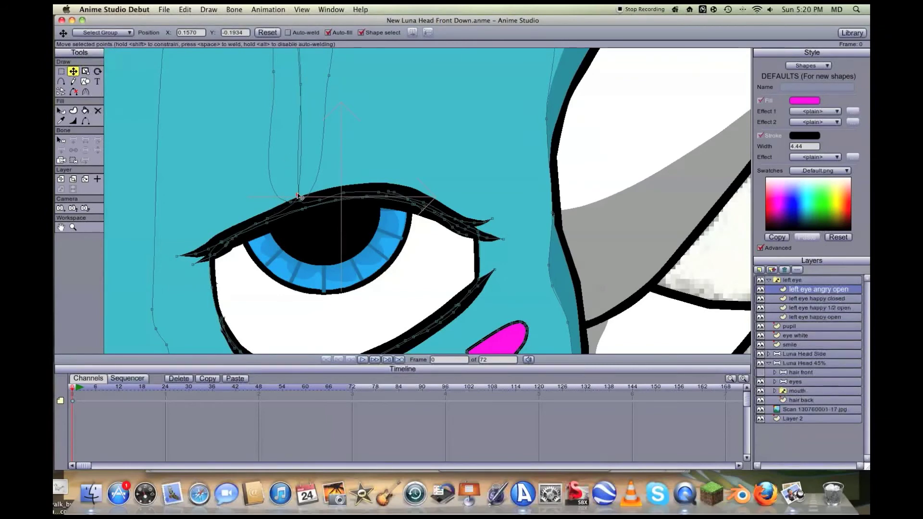
{"action": "left_click_drag", "start_coordinate": [329, 78], "coordinate": [318, 193]}
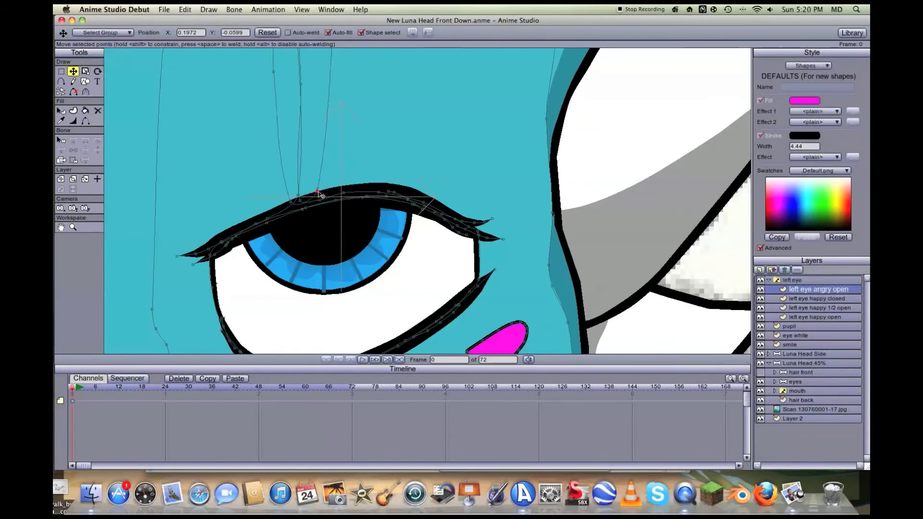
{"action": "left_click_drag", "start_coordinate": [274, 72], "coordinate": [266, 224]}
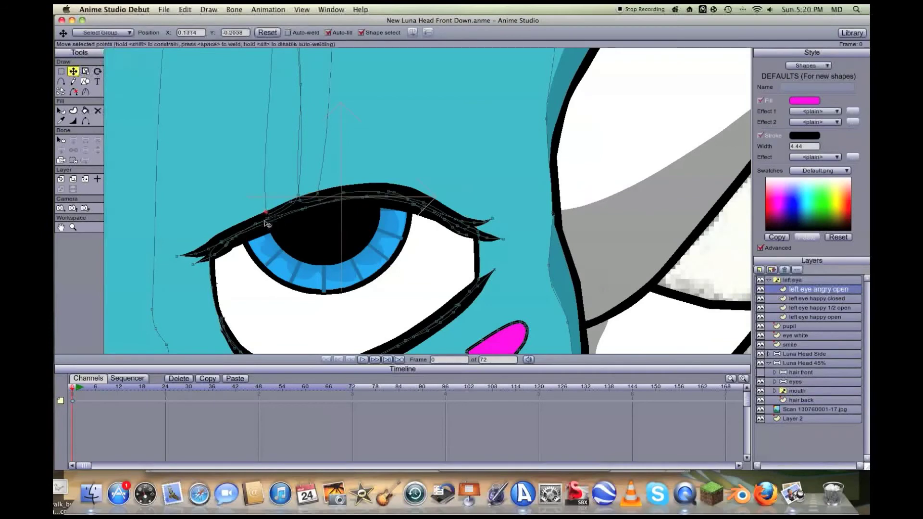
Step: Move the whole eyelid crease line up from behind the upper lash so it arches above the eye
{"action": "left_click", "coordinate": [215, 254]}
{"action": "left_click", "coordinate": [285, 216]}
{"action": "left_click_drag", "start_coordinate": [285, 217], "coordinate": [277, 152]}
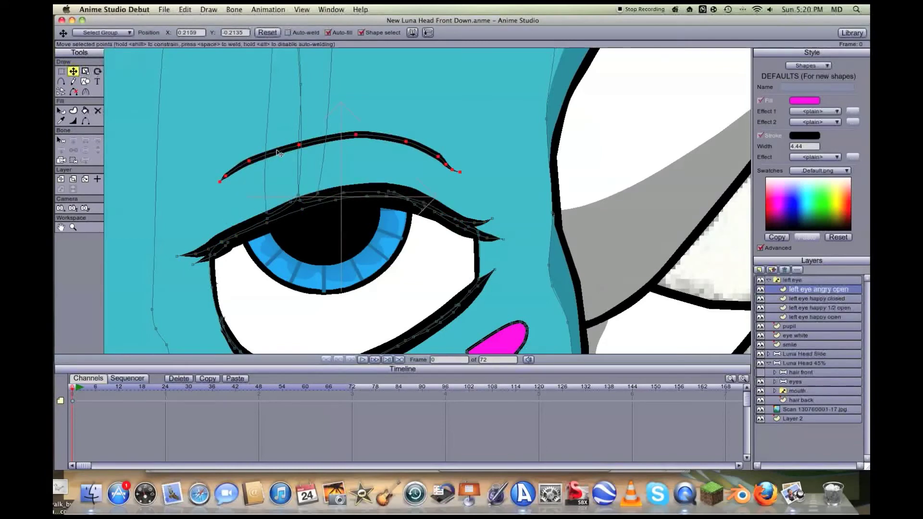
Step: Switch the left eye of Luna Head 45% to angry open as a reference, then collapse that head's layer group
{"action": "scroll", "coordinate": [520, 228], "scroll_direction": "down", "scroll_amount": 10}
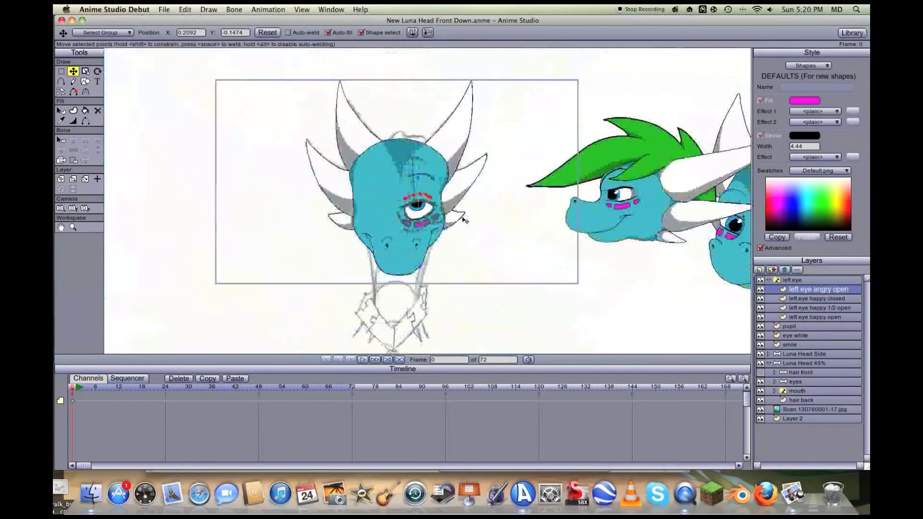
{"action": "left_click", "coordinate": [61, 227]}
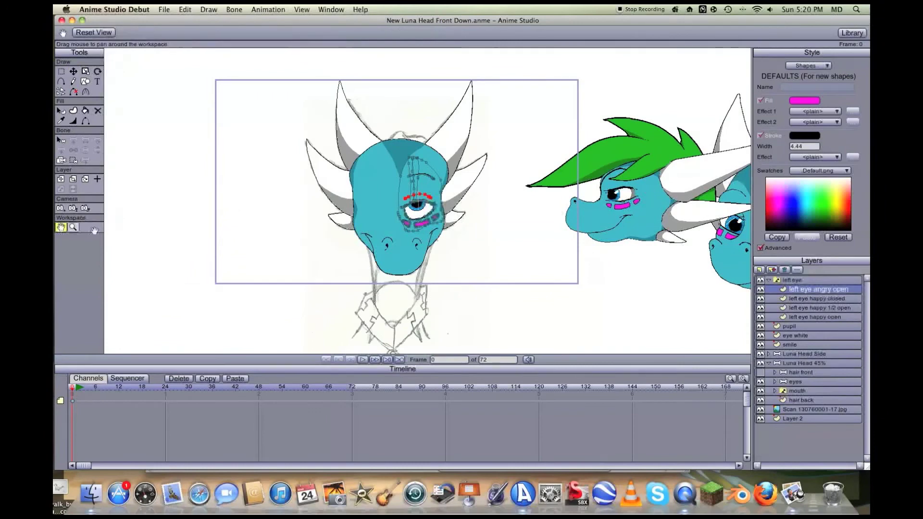
{"action": "left_click_drag", "start_coordinate": [489, 227], "coordinate": [235, 227]}
{"action": "scroll", "coordinate": [366, 225], "scroll_direction": "up", "scroll_amount": 2}
{"action": "left_click_drag", "start_coordinate": [453, 236], "coordinate": [365, 222]}
{"action": "scroll", "coordinate": [365, 223], "scroll_direction": "up", "scroll_amount": 3}
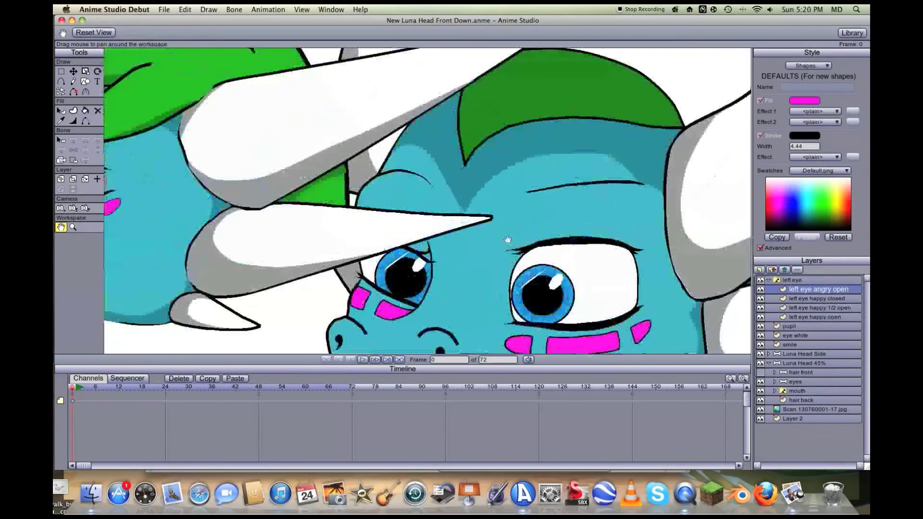
{"action": "left_click", "coordinate": [775, 381]}
{"action": "right_click", "coordinate": [807, 400]}
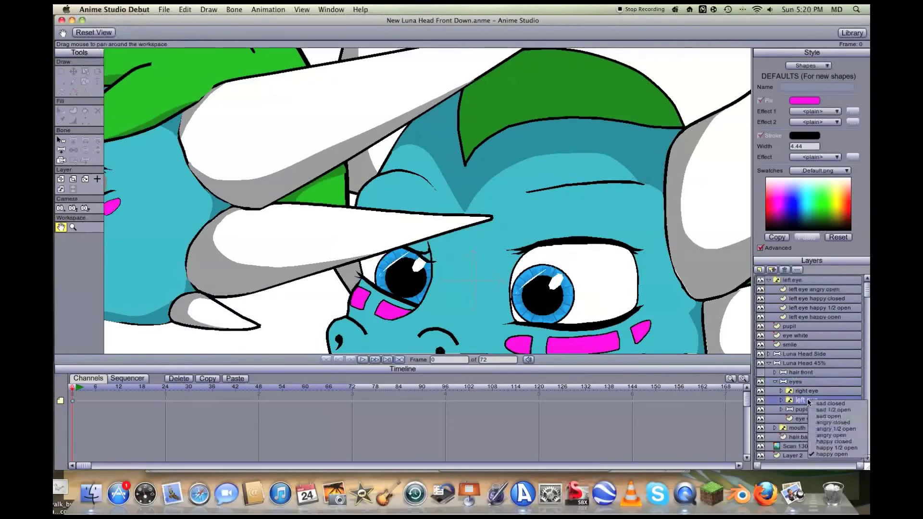
{"action": "left_click", "coordinate": [820, 436]}
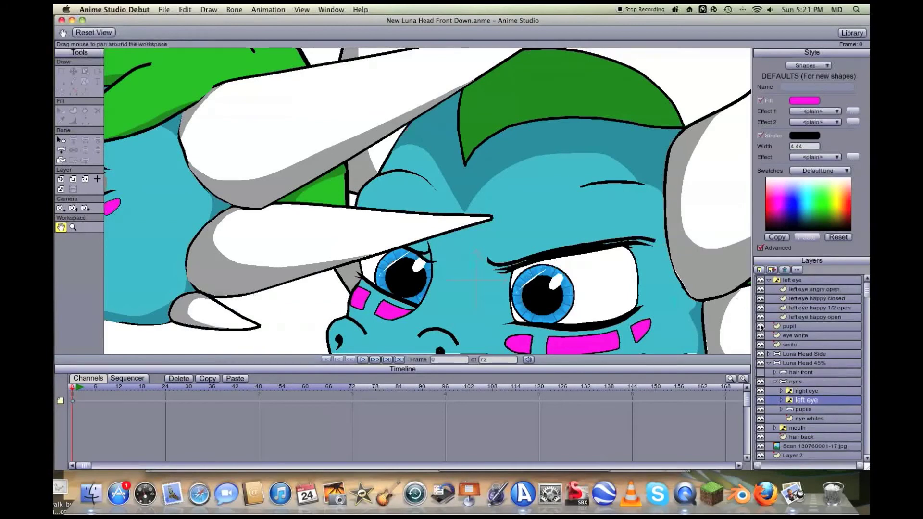
{"action": "left_click", "coordinate": [769, 363]}
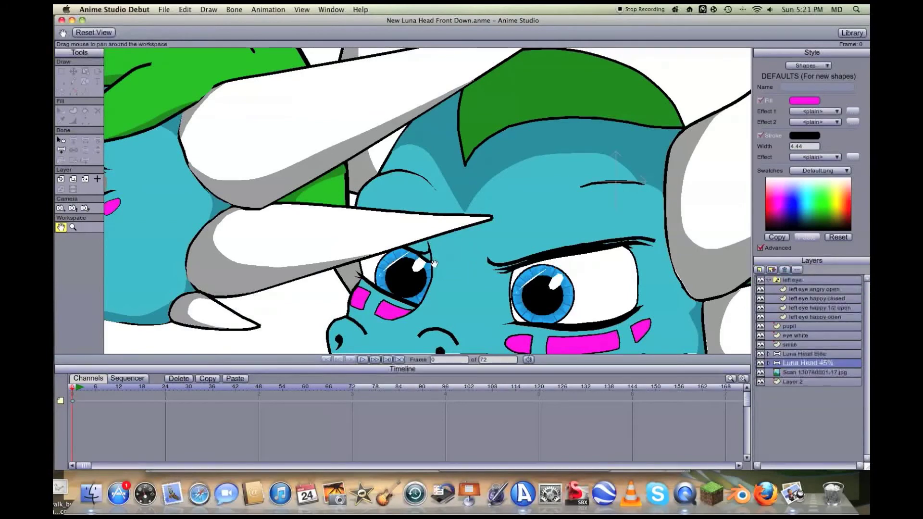
Step: On the left eye angry open layer, lower the crease's inner tip and neighbouring point to the inner end of the upper lash
{"action": "left_click_drag", "start_coordinate": [152, 219], "coordinate": [106, 145]}
{"action": "mouse_move", "coordinate": [223, 148]}
{"action": "left_mouse_down"}
{"action": "mouse_move", "coordinate": [423, 213]}
{"action": "mouse_move", "coordinate": [431, 227]}
{"action": "left_mouse_up"}
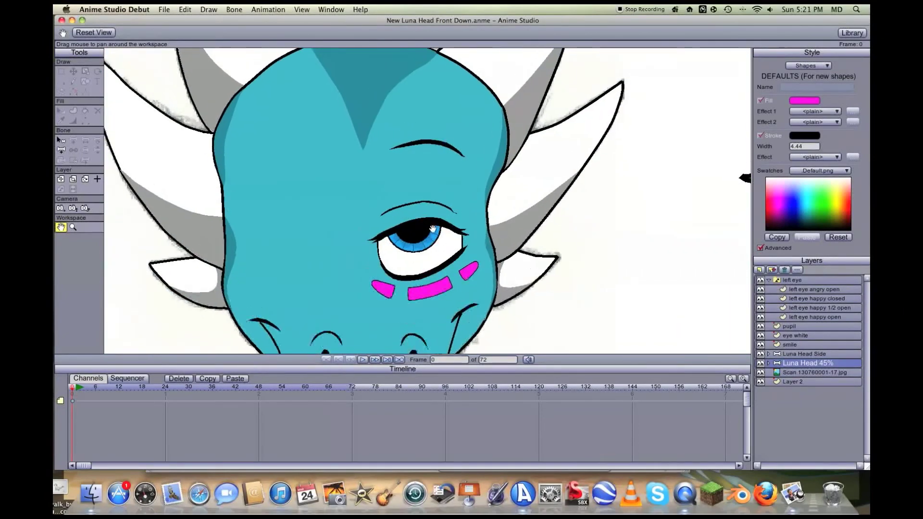
{"action": "scroll", "coordinate": [430, 231], "scroll_direction": "up", "scroll_amount": 3}
{"action": "scroll", "coordinate": [435, 210], "scroll_direction": "down", "scroll_amount": 2}
{"action": "scroll", "coordinate": [431, 202], "scroll_direction": "up", "scroll_amount": 5}
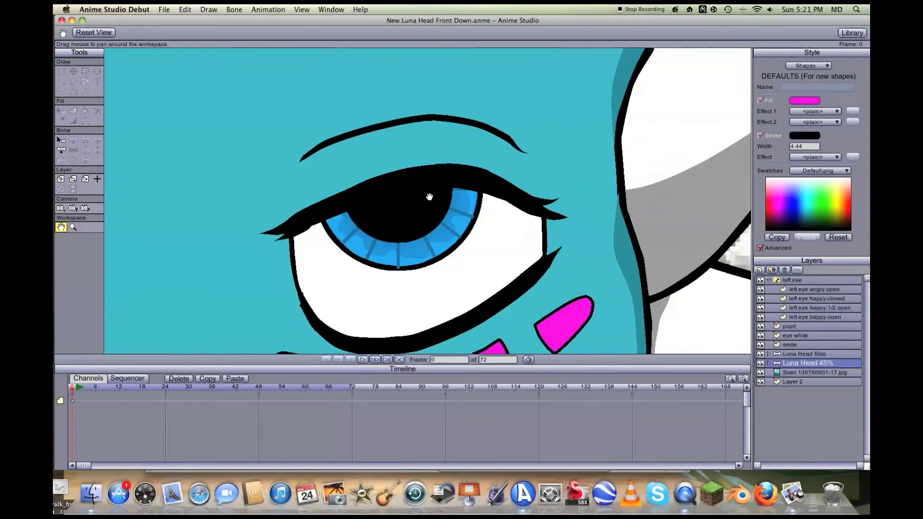
{"action": "left_click", "coordinate": [813, 289]}
{"action": "key", "text": "t"}
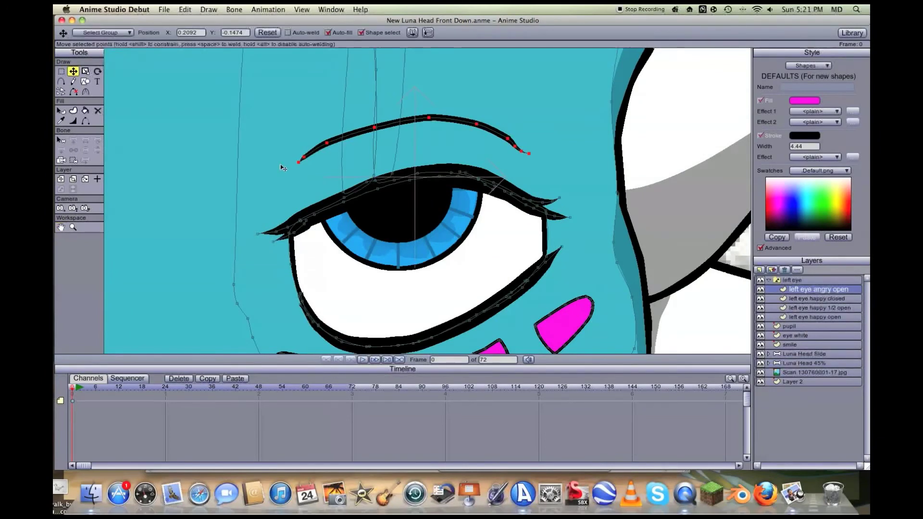
{"action": "left_click_drag", "start_coordinate": [298, 163], "coordinate": [271, 228]}
{"action": "left_click_drag", "start_coordinate": [329, 145], "coordinate": [299, 211]}
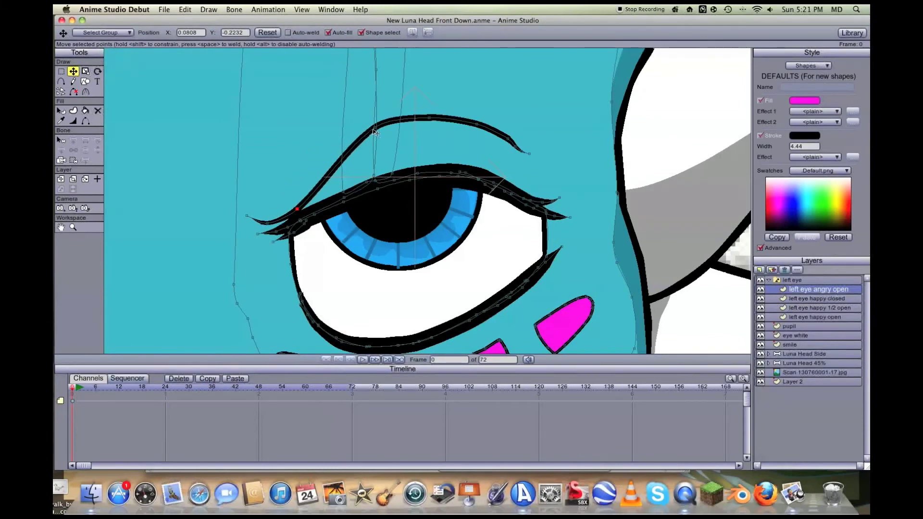
Step: Lower the crease's middle and outer points into a smooth, shallow arch following the upper lash
{"action": "left_click_drag", "start_coordinate": [375, 130], "coordinate": [367, 163]}
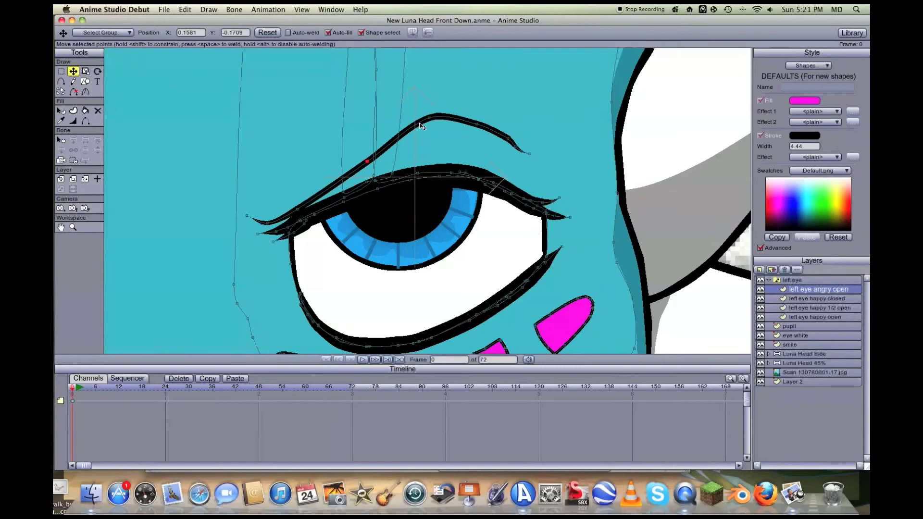
{"action": "left_click_drag", "start_coordinate": [430, 121], "coordinate": [513, 152]}
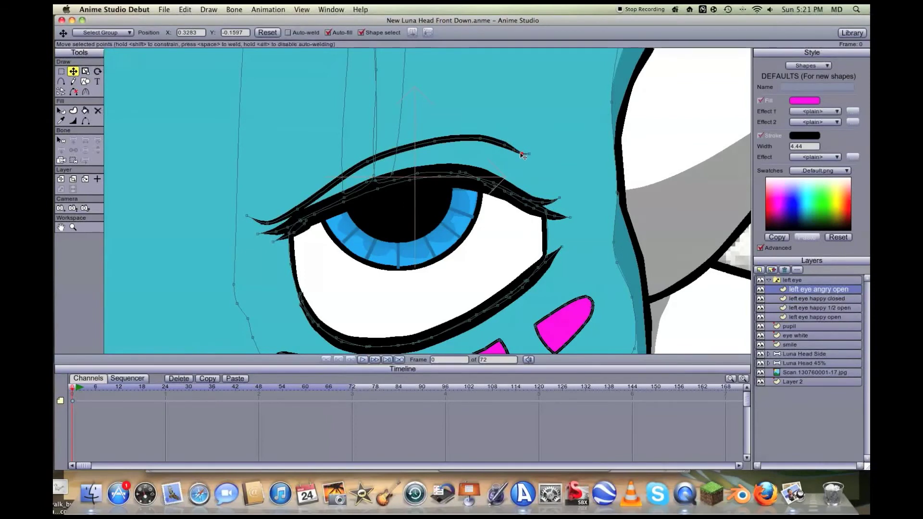
{"action": "left_click_drag", "start_coordinate": [537, 157], "coordinate": [537, 157]}
Step: Move the whole left eyebrow down closer to the eye
{"action": "scroll", "coordinate": [498, 147], "scroll_direction": "down", "scroll_amount": 2}
{"action": "scroll", "coordinate": [498, 147], "scroll_direction": "down", "scroll_amount": 3}
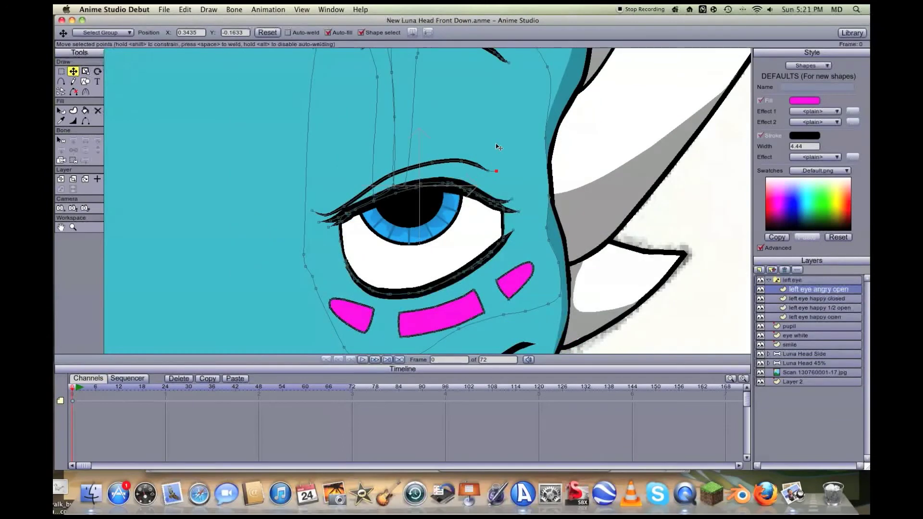
{"action": "left_click", "coordinate": [439, 98]}
{"action": "left_click_drag", "start_coordinate": [437, 97], "coordinate": [437, 130]}
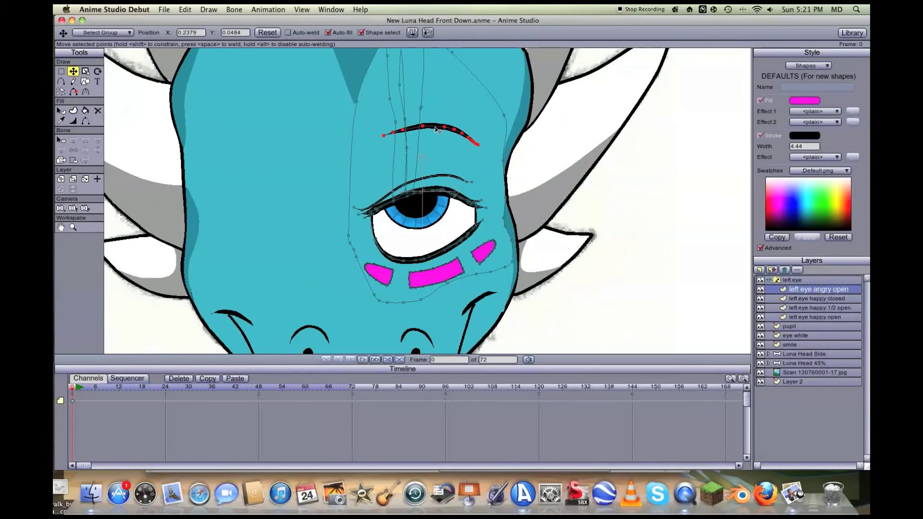
Step: Lower the eyebrow's inner tip and adjust its adjoining points so the brow slopes down toward the nose
{"action": "left_click", "coordinate": [644, 228]}
{"action": "scroll", "coordinate": [438, 152], "scroll_direction": "up", "scroll_amount": 1}
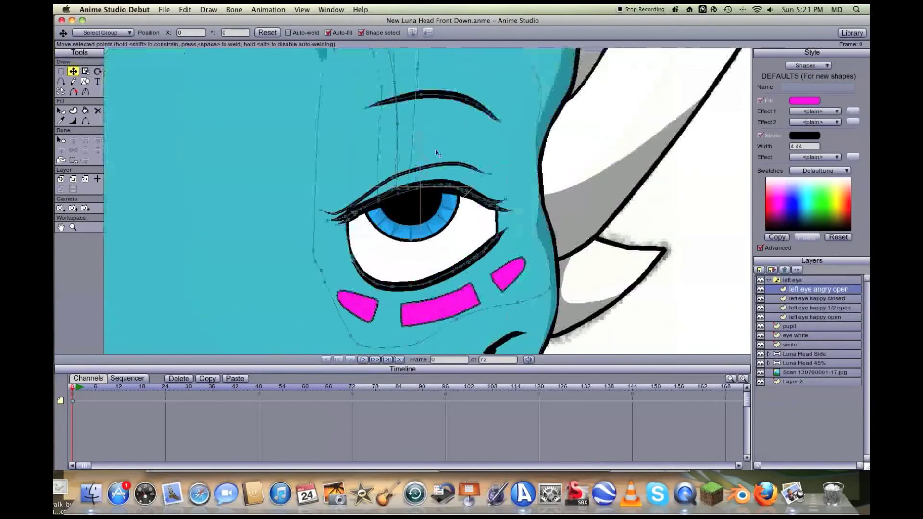
{"action": "left_click_drag", "start_coordinate": [365, 108], "coordinate": [353, 136]}
{"action": "left_click_drag", "start_coordinate": [380, 108], "coordinate": [426, 99]}
{"action": "left_click", "coordinate": [676, 234]}
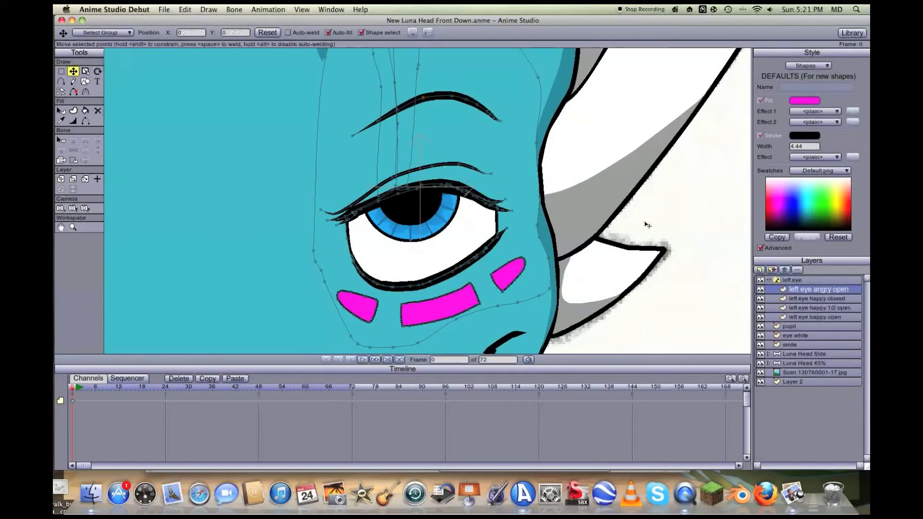
Step: Raise the main lower lash slightly and offset the small outer detail stroke below it
{"action": "left_click", "coordinate": [61, 226]}
{"action": "scroll", "coordinate": [397, 206], "scroll_direction": "down", "scroll_amount": 5}
{"action": "scroll", "coordinate": [442, 211], "scroll_direction": "up", "scroll_amount": 3}
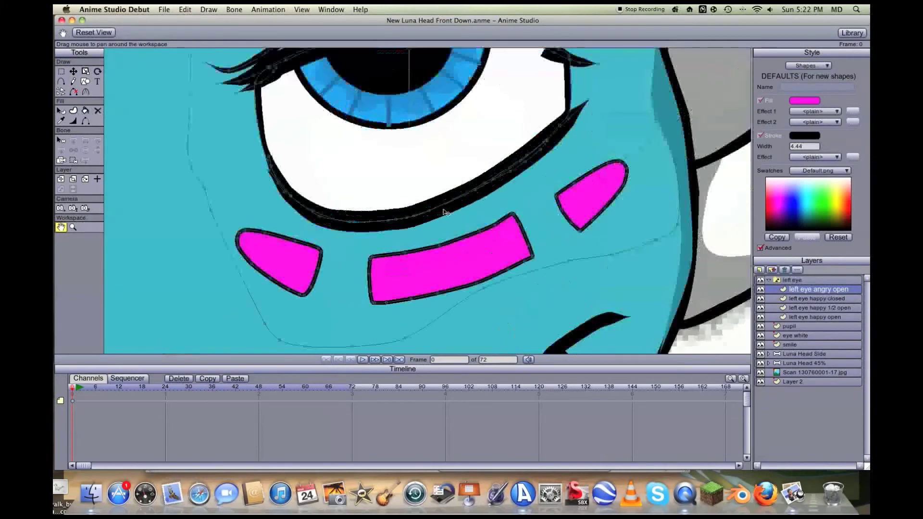
{"action": "key", "text": "t"}
{"action": "double_click", "coordinate": [444, 200]}
{"action": "left_click_drag", "start_coordinate": [518, 172], "coordinate": [523, 182]}
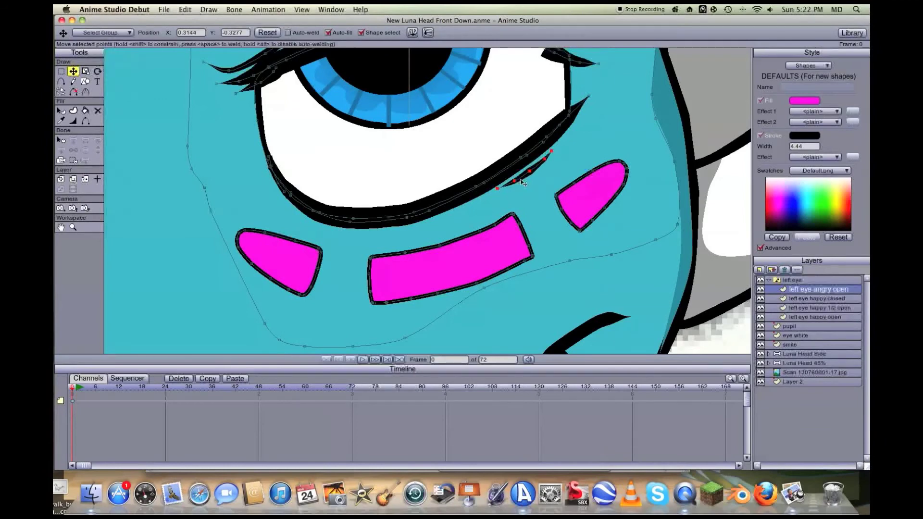
Step: Raise the main lower lash further and fine-tune the small detail strokes beneath its outer and inner ends
{"action": "scroll", "coordinate": [523, 182], "scroll_direction": "down", "scroll_amount": 4}
{"action": "scroll", "coordinate": [464, 203], "scroll_direction": "up", "scroll_amount": 3}
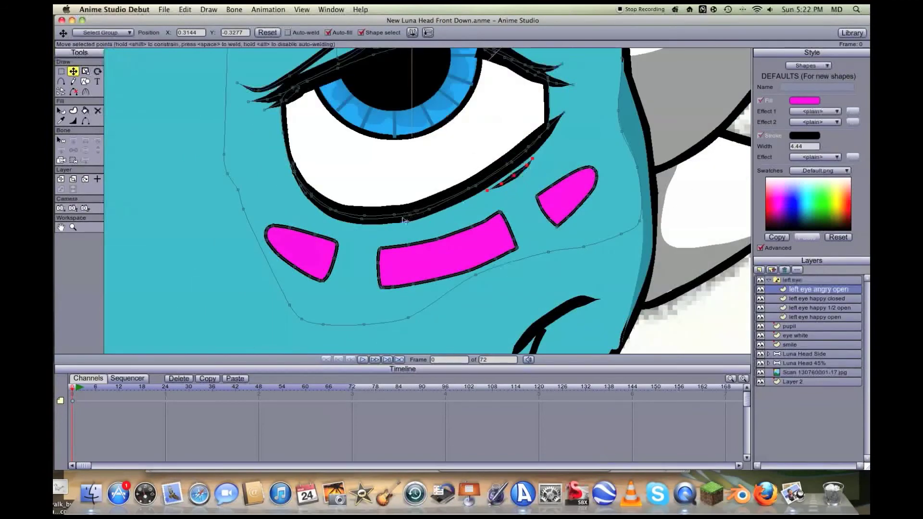
{"action": "double_click", "coordinate": [408, 210]}
{"action": "left_click_drag", "start_coordinate": [409, 210], "coordinate": [412, 202]}
{"action": "double_click", "coordinate": [506, 182]}
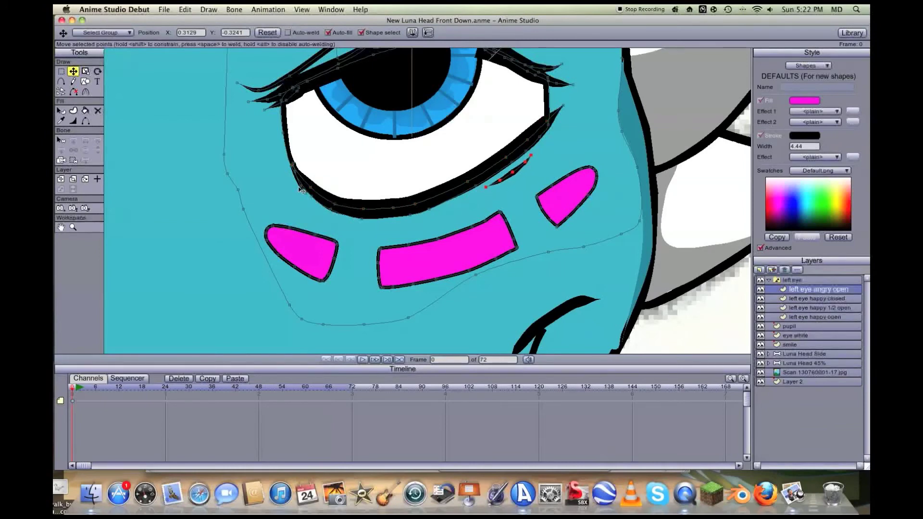
{"action": "left_click", "coordinate": [299, 187]}
Step: Move the inner, middle and outer pink cheek markings up slightly toward the raised lower lash
{"action": "double_click", "coordinate": [316, 260]}
{"action": "left_click_drag", "start_coordinate": [315, 260], "coordinate": [316, 253]}
{"action": "double_click", "coordinate": [429, 261]}
{"action": "left_click_drag", "start_coordinate": [429, 261], "coordinate": [428, 251]}
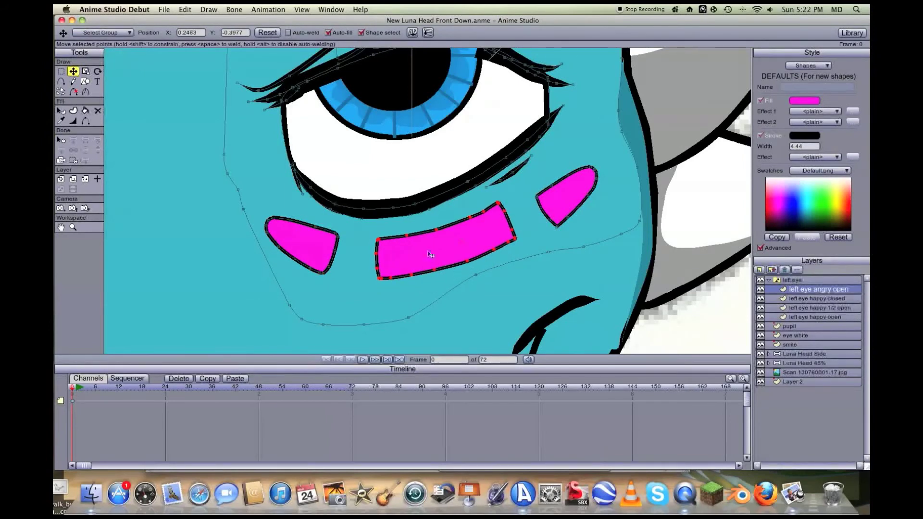
{"action": "double_click", "coordinate": [556, 193]}
{"action": "left_click_drag", "start_coordinate": [557, 193], "coordinate": [553, 185]}
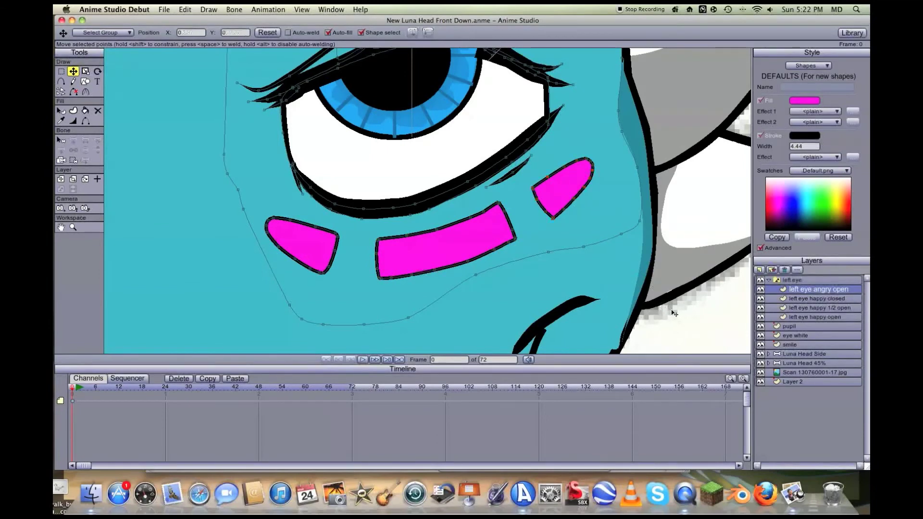
{"action": "left_click", "coordinate": [671, 311]}
Step: Select the left eye switch layer and examine the angry open pose against the whole head and close up
{"action": "scroll", "coordinate": [671, 313], "scroll_direction": "down", "scroll_amount": 3}
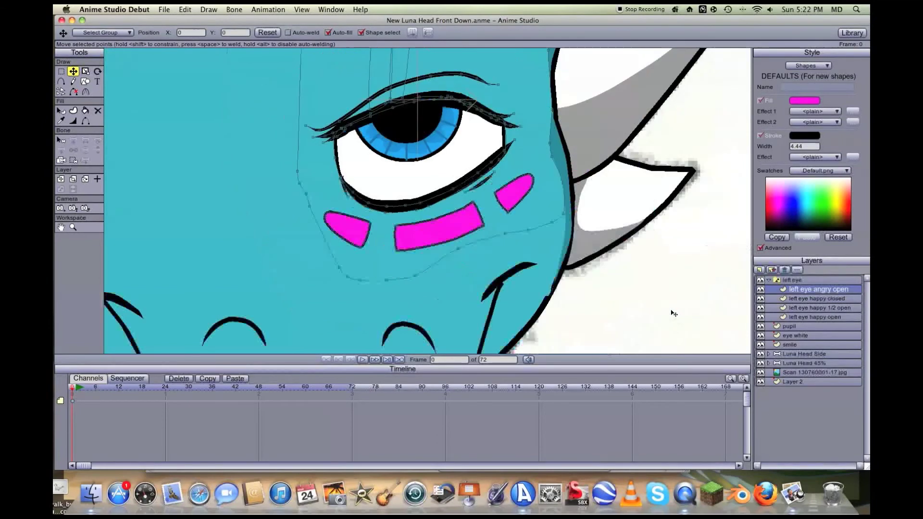
{"action": "left_click", "coordinate": [60, 227]}
{"action": "left_click_drag", "start_coordinate": [303, 169], "coordinate": [285, 221]}
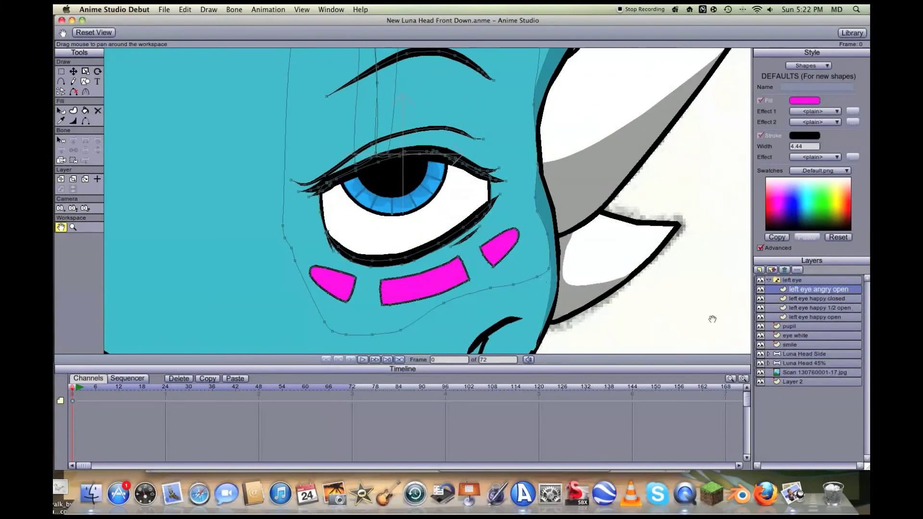
{"action": "left_click", "coordinate": [794, 281]}
{"action": "scroll", "coordinate": [670, 268], "scroll_direction": "down", "scroll_amount": 2}
{"action": "scroll", "coordinate": [446, 230], "scroll_direction": "down", "scroll_amount": 3}
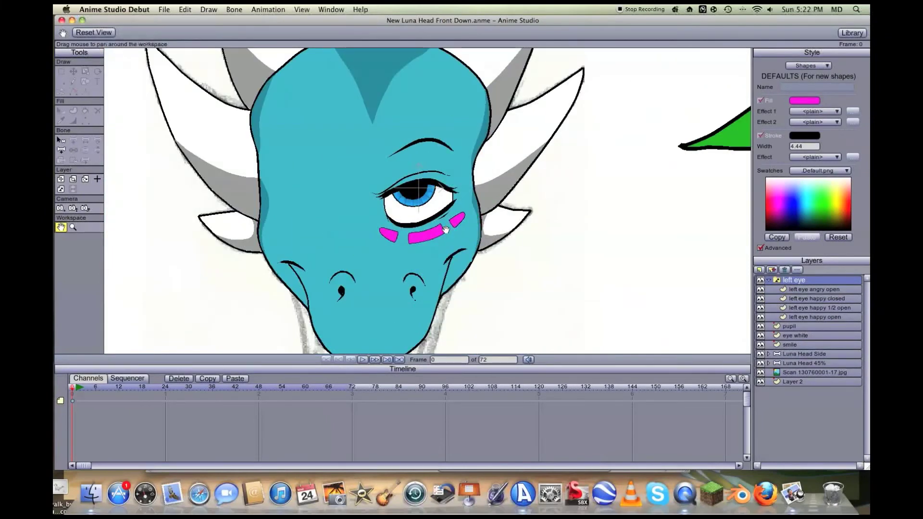
{"action": "scroll", "coordinate": [446, 230], "scroll_direction": "up", "scroll_amount": 4}
{"action": "scroll", "coordinate": [446, 230], "scroll_direction": "down", "scroll_amount": 1}
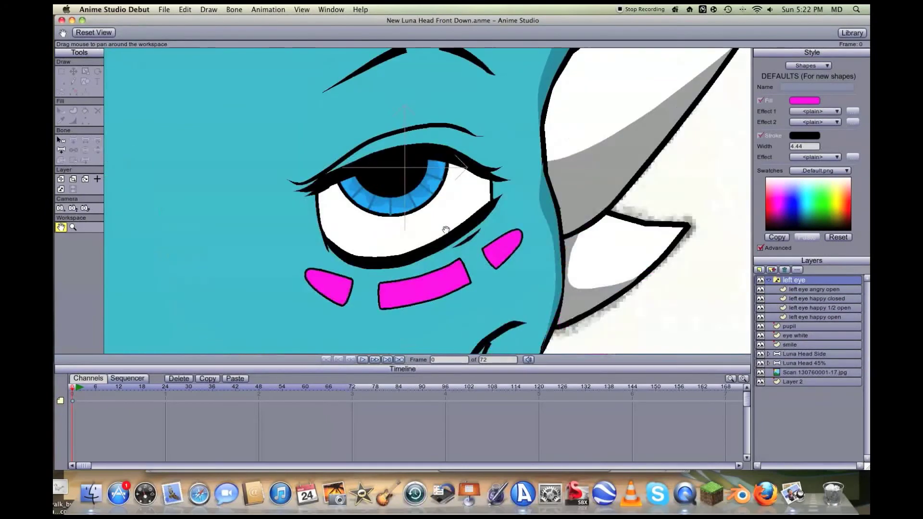
Step: Duplicate the left eye angry open layer and rename the copy "left eye angry 1/2 open"
{"action": "scroll", "coordinate": [446, 229], "scroll_direction": "down", "scroll_amount": 2}
{"action": "scroll", "coordinate": [445, 230], "scroll_direction": "up", "scroll_amount": 2}
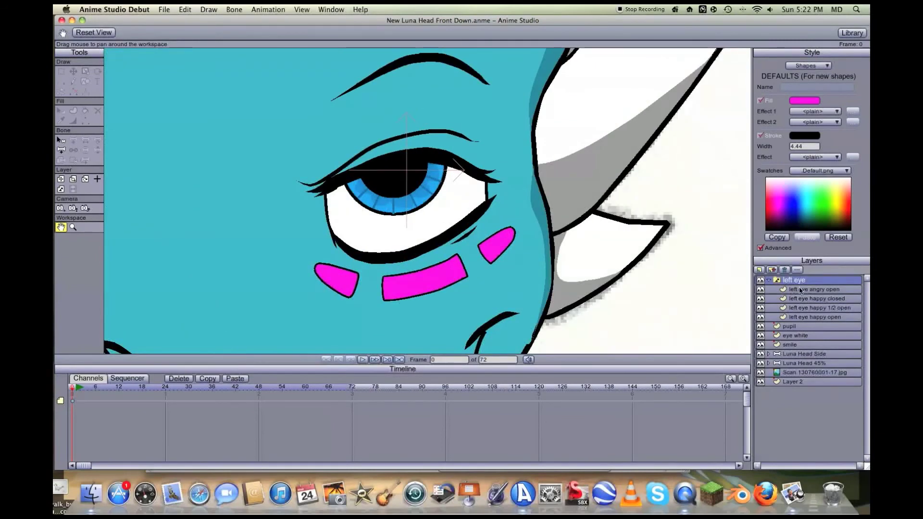
{"action": "left_click", "coordinate": [792, 289]}
{"action": "left_click", "coordinate": [771, 270]}
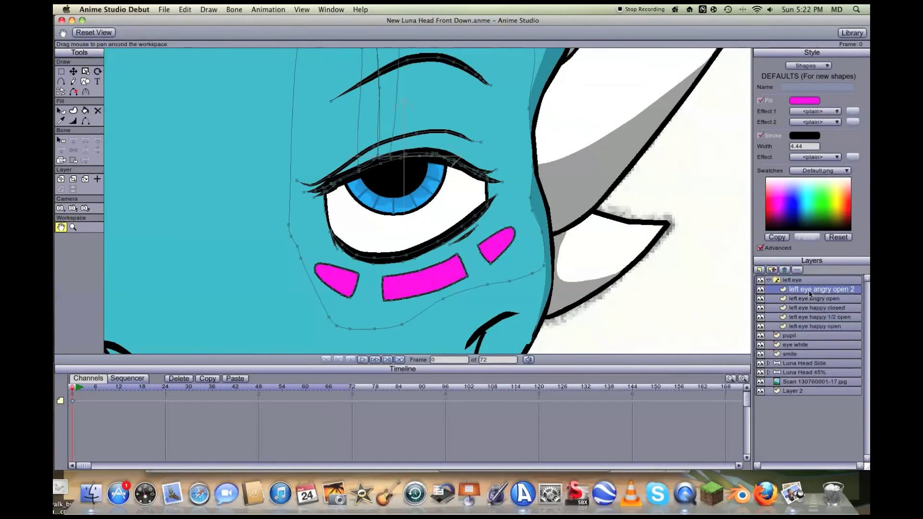
{"action": "double_click", "coordinate": [844, 291]}
{"action": "key", "text": "Right"}
{"action": "key", "text": "BackSpace"}
{"action": "key", "text": "BackSpace"}
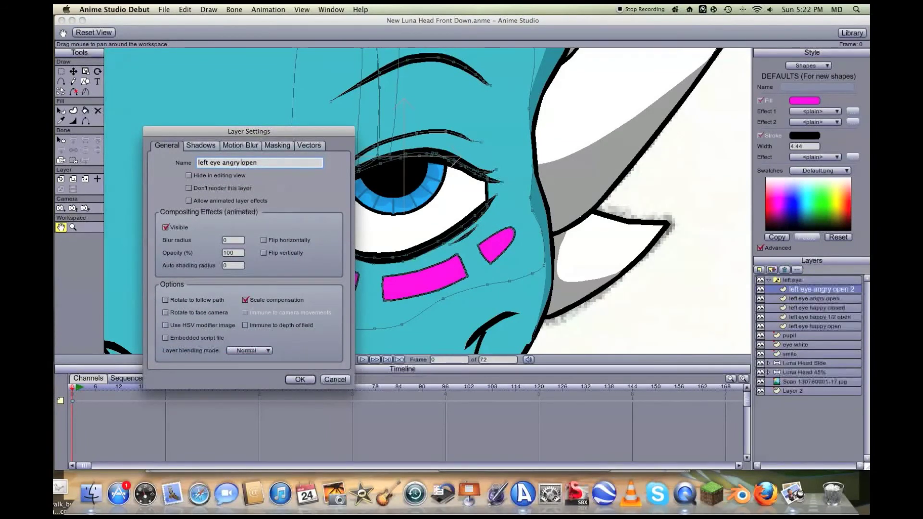
{"action": "type", "text": "1/2"}
{"action": "key", "text": "Return"}
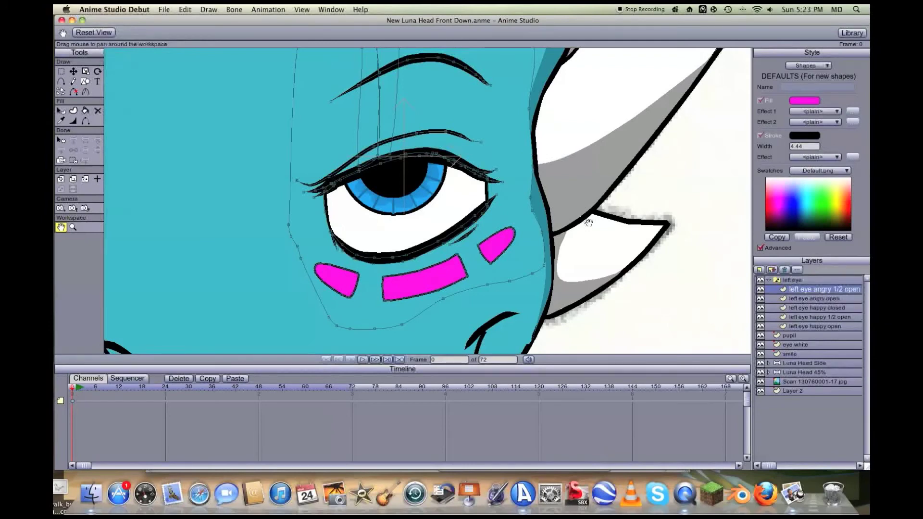
Step: Duplicate the left eye happy open layer, place the copy first in the left eye group and rename it "left eye sad open"
{"action": "left_click", "coordinate": [812, 326]}
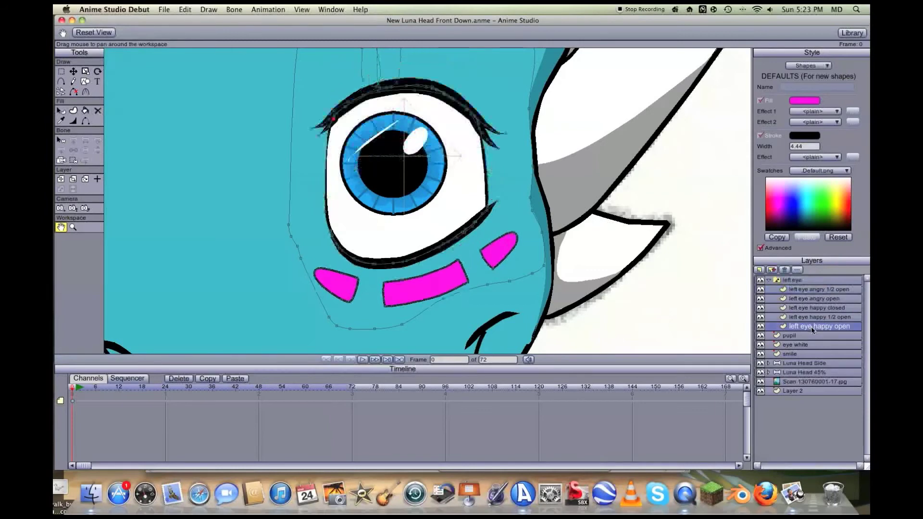
{"action": "left_click", "coordinate": [772, 269]}
{"action": "left_click_drag", "start_coordinate": [822, 332], "coordinate": [821, 294]}
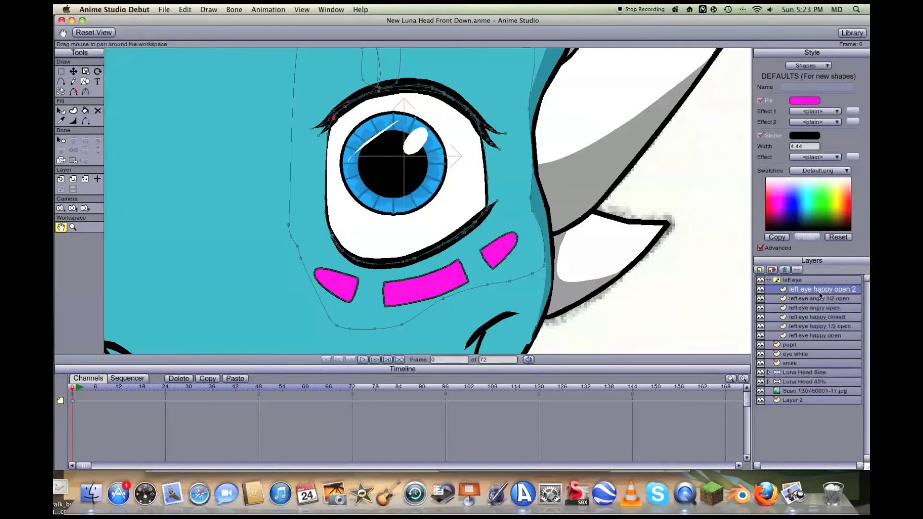
{"action": "double_click", "coordinate": [820, 294]}
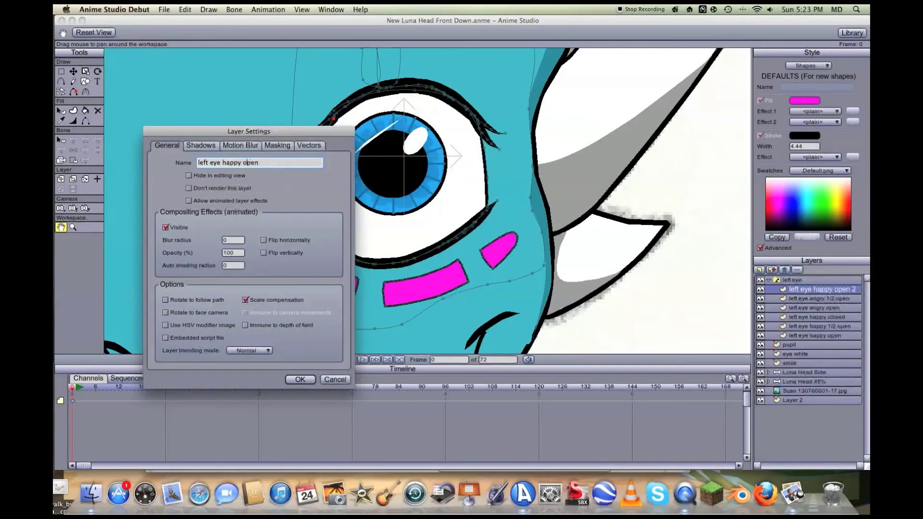
{"action": "key", "text": "BackSpace"}
{"action": "key", "text": "BackSpace"}
{"action": "key", "text": "BackSpace"}
{"action": "key", "text": "BackSpace"}
{"action": "key", "text": "BackSpace"}
{"action": "type", "text": "sad"}
{"action": "key", "text": "Return"}
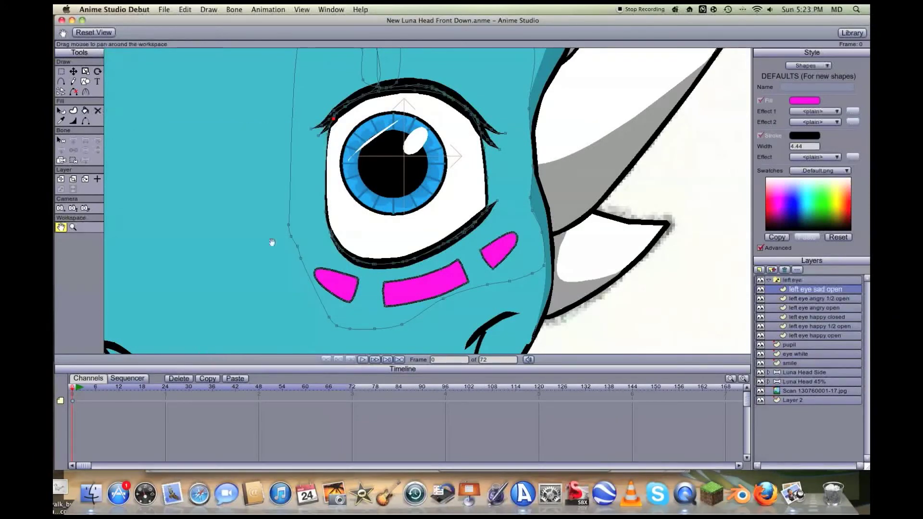
Step: Switch the eyes layer of Luna Head Side to the "eye open sad" pose as a reference
{"action": "scroll", "coordinate": [272, 241], "scroll_direction": "down", "scroll_amount": 5}
{"action": "scroll", "coordinate": [272, 241], "scroll_direction": "up", "scroll_amount": 4}
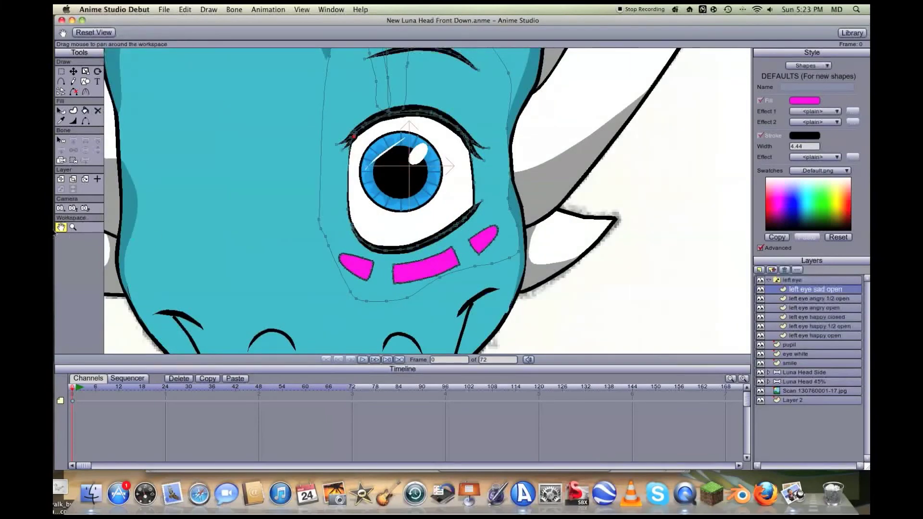
{"action": "scroll", "coordinate": [243, 253], "scroll_direction": "up", "scroll_amount": 3}
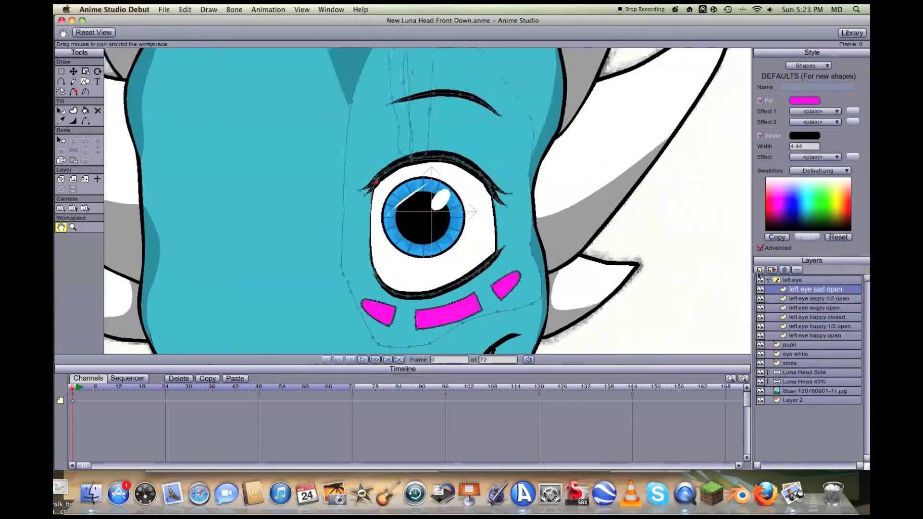
{"action": "scroll", "coordinate": [412, 181], "scroll_direction": "right", "scroll_amount": 15}
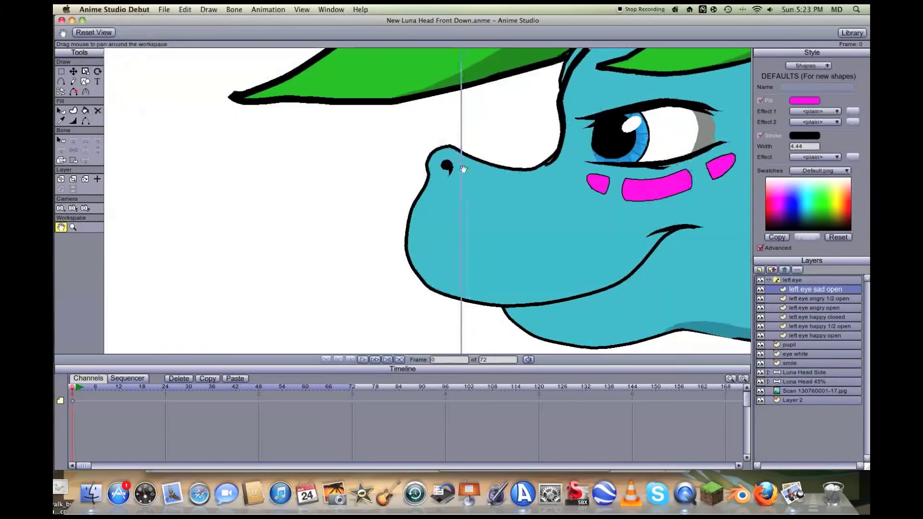
{"action": "scroll", "coordinate": [463, 169], "scroll_direction": "down", "scroll_amount": 2}
{"action": "scroll", "coordinate": [444, 186], "scroll_direction": "down", "scroll_amount": 2}
{"action": "scroll", "coordinate": [445, 187], "scroll_direction": "up", "scroll_amount": 2}
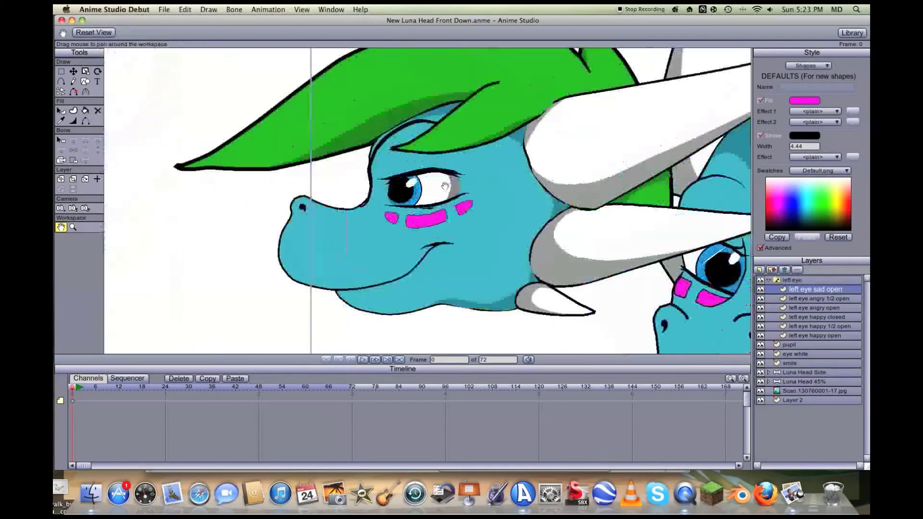
{"action": "scroll", "coordinate": [445, 186], "scroll_direction": "down", "scroll_amount": 2}
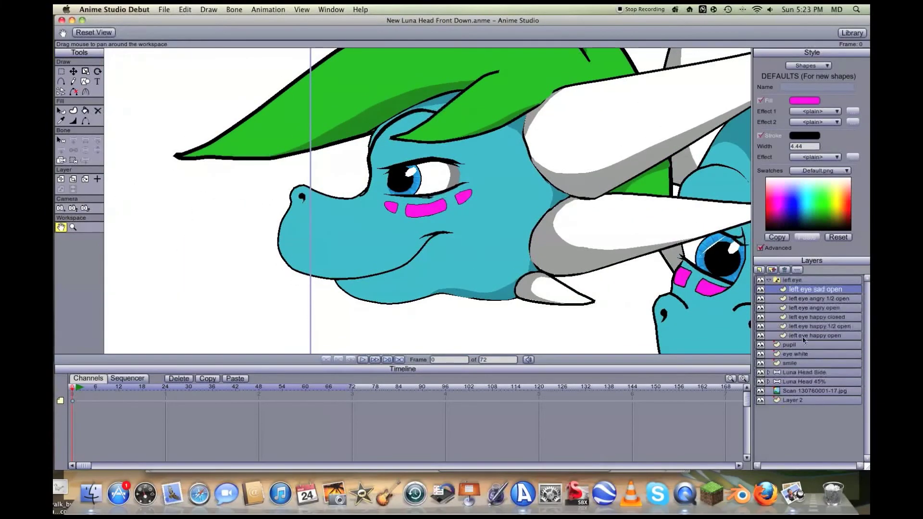
{"action": "key", "text": "t"}
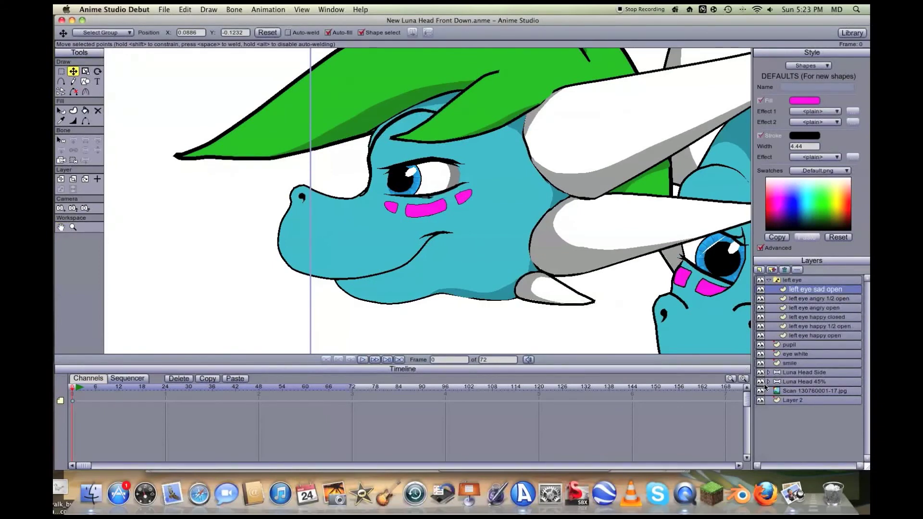
{"action": "left_click", "coordinate": [768, 373]}
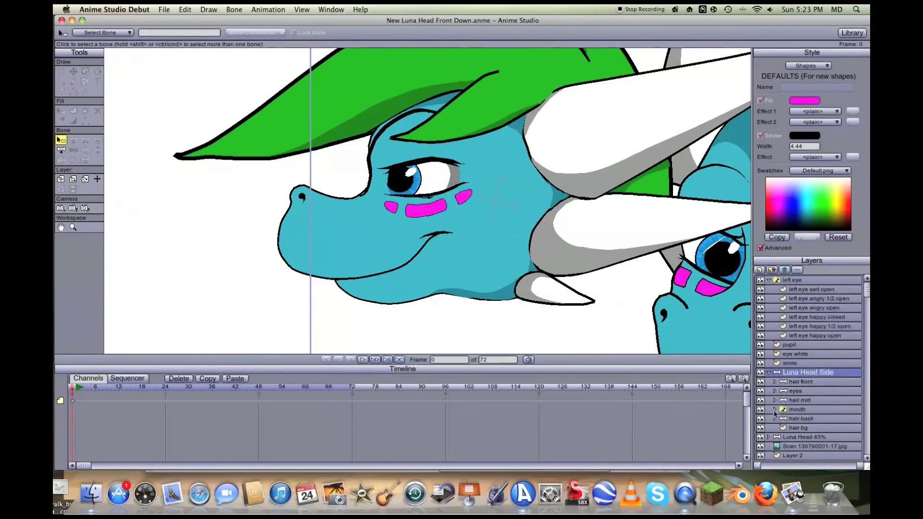
{"action": "left_click", "coordinate": [775, 391]}
{"action": "right_click", "coordinate": [812, 401]}
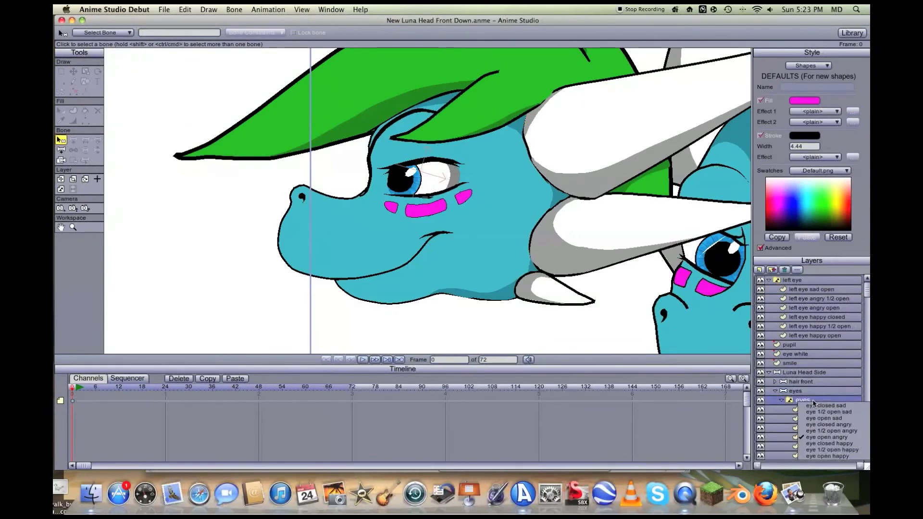
{"action": "left_click", "coordinate": [814, 418]}
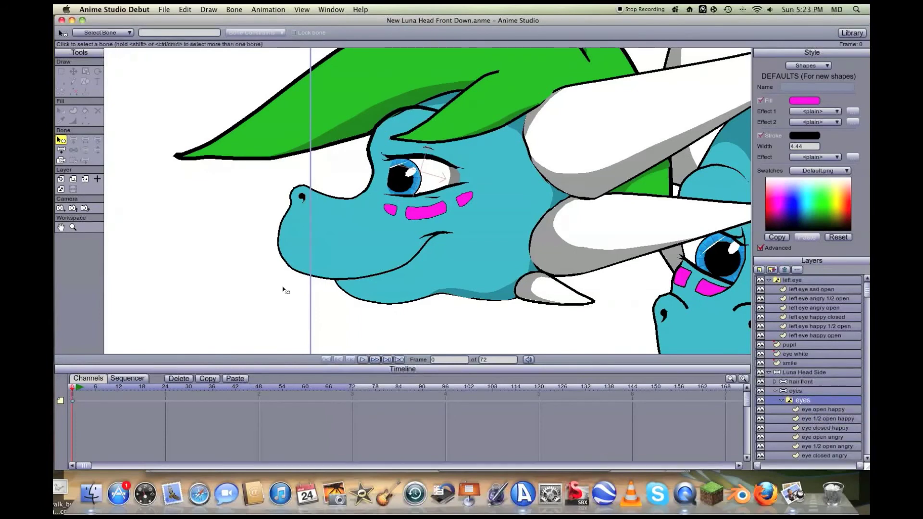
Step: Compare the side head's sad eye with the front-facing eye up close and collapse the Luna Head Side group
{"action": "left_click", "coordinate": [61, 228]}
{"action": "left_click_drag", "start_coordinate": [336, 207], "coordinate": [338, 255]}
{"action": "scroll", "coordinate": [338, 260], "scroll_direction": "up", "scroll_amount": 3}
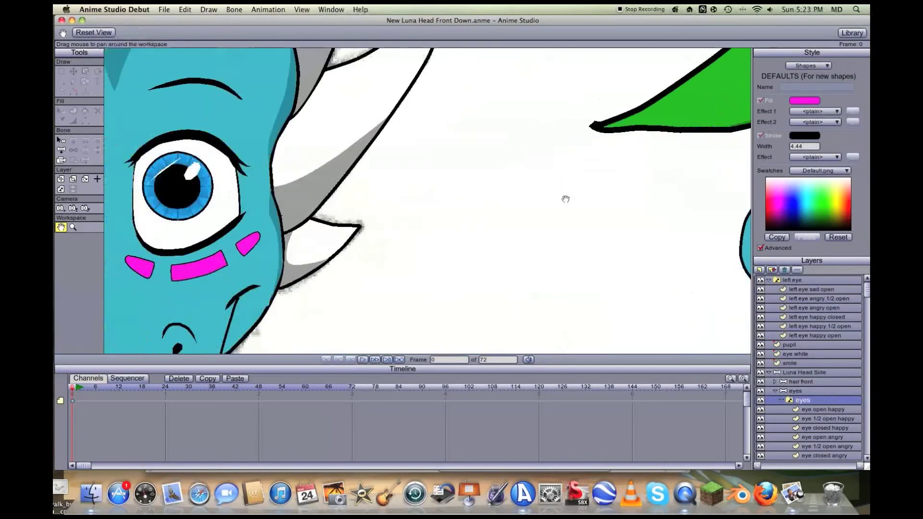
{"action": "scroll", "coordinate": [565, 198], "scroll_direction": "up", "scroll_amount": 2}
{"action": "scroll", "coordinate": [412, 181], "scroll_direction": "up", "scroll_amount": 3}
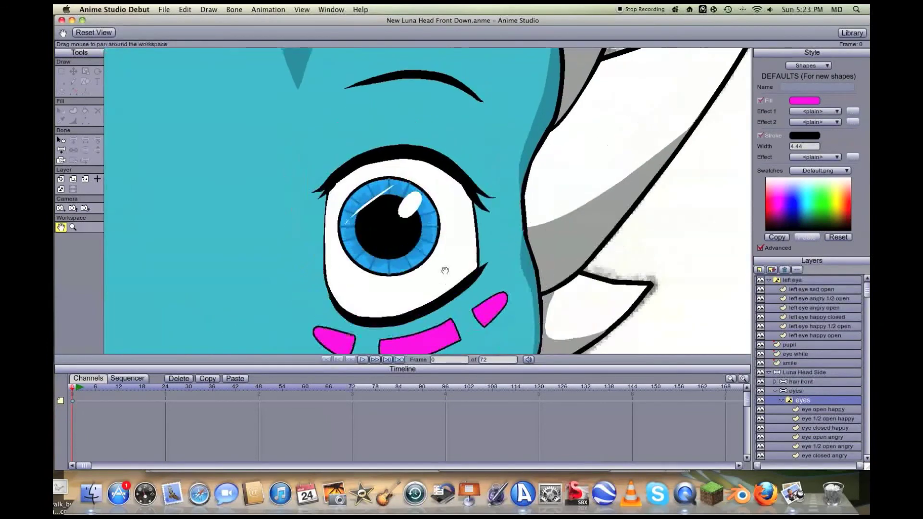
{"action": "scroll", "coordinate": [445, 271], "scroll_direction": "down", "scroll_amount": 2}
{"action": "scroll", "coordinate": [432, 237], "scroll_direction": "down", "scroll_amount": 2}
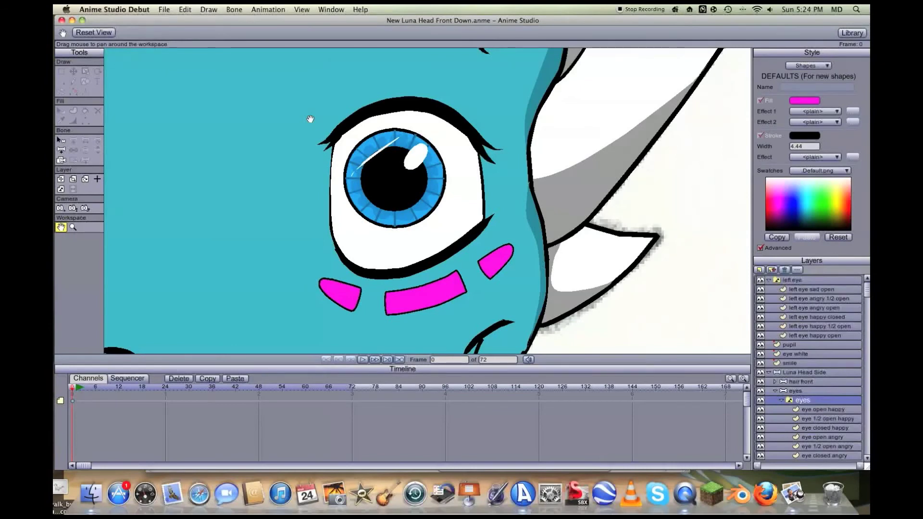
{"action": "left_click", "coordinate": [769, 373]}
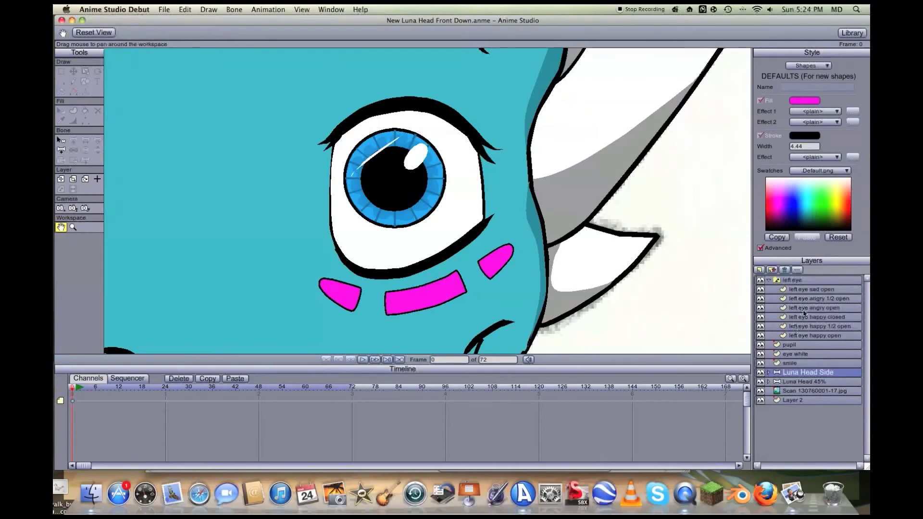
Step: Lower the main upper lash over the pupil on the left eye sad open layer
{"action": "left_click", "coordinate": [812, 290]}
{"action": "key", "text": "t"}
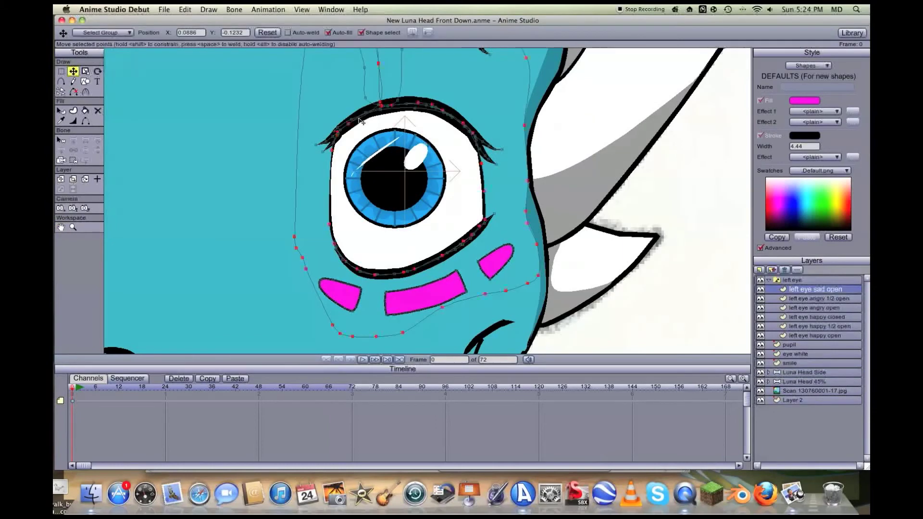
{"action": "left_click_drag", "start_coordinate": [363, 122], "coordinate": [364, 166]}
Step: Examine the sad eye drawings in New Cotton Head Sketch Front.jpg and return to Anime Studio
{"action": "left_click_drag", "start_coordinate": [238, 22], "coordinate": [865, 7]}
{"action": "scroll", "coordinate": [477, 201], "scroll_direction": "down", "scroll_amount": 2}
{"action": "scroll", "coordinate": [477, 201], "scroll_direction": "left", "scroll_amount": 5}
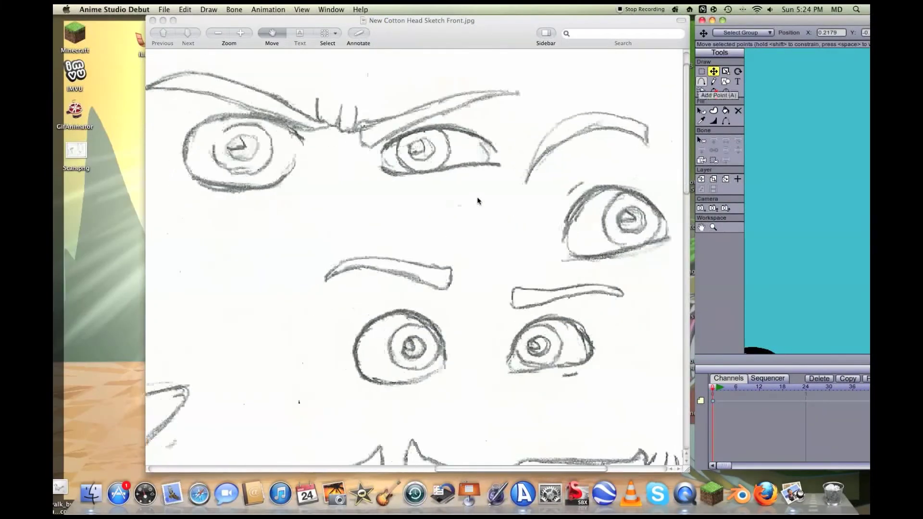
{"action": "scroll", "coordinate": [477, 201], "scroll_direction": "down", "scroll_amount": 10}
{"action": "scroll", "coordinate": [477, 201], "scroll_direction": "right", "scroll_amount": 3}
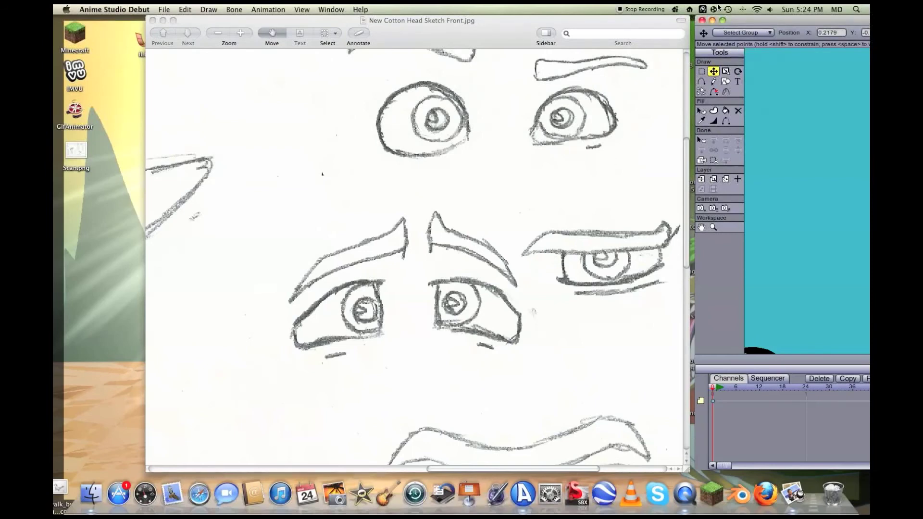
{"action": "left_click_drag", "start_coordinate": [744, 22], "coordinate": [105, 9]}
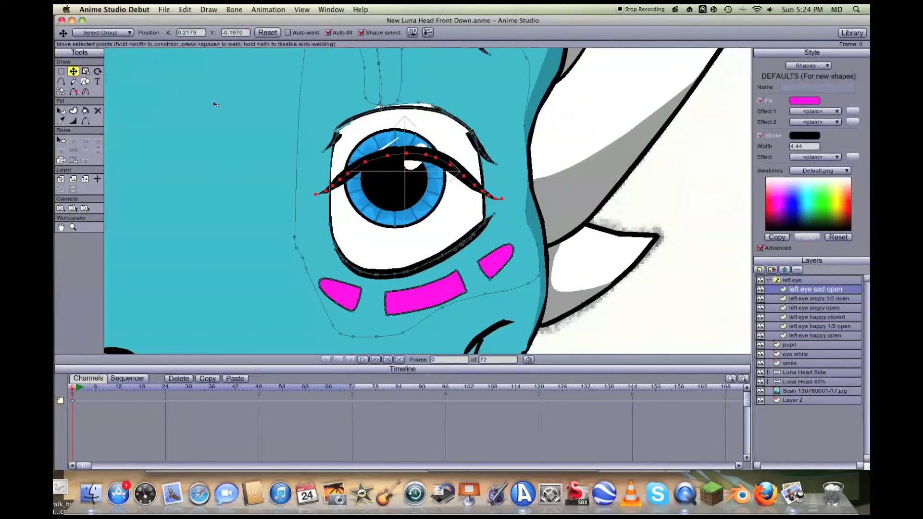
Step: Raise the inner points of the main upper lash into a flatter slope and reposition the small inner lash beside them
{"action": "scroll", "coordinate": [212, 101], "scroll_direction": "up", "scroll_amount": 2}
{"action": "left_click", "coordinate": [314, 161]}
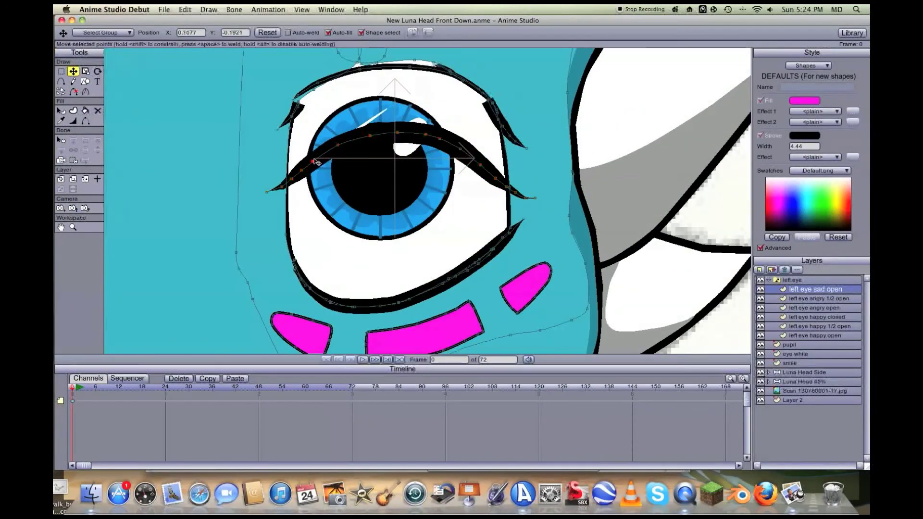
{"action": "left_click_drag", "start_coordinate": [314, 162], "coordinate": [370, 131]}
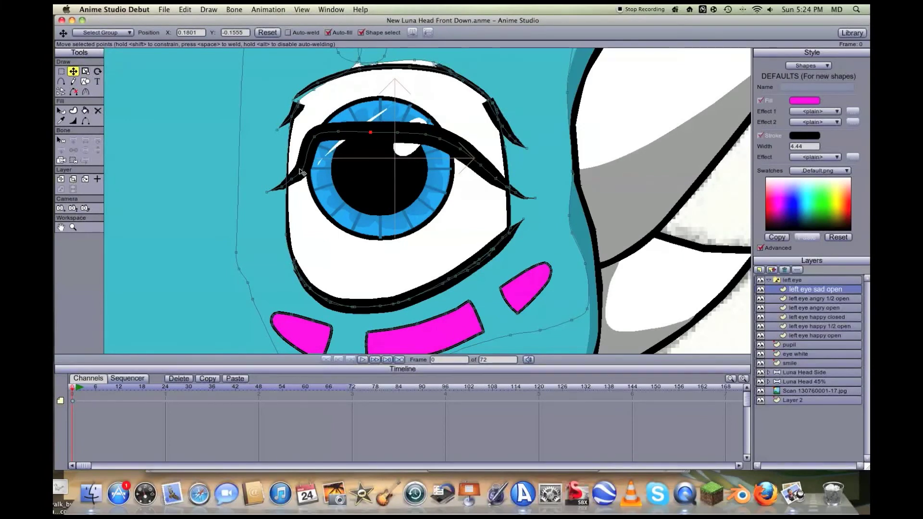
{"action": "left_click_drag", "start_coordinate": [302, 172], "coordinate": [282, 137]}
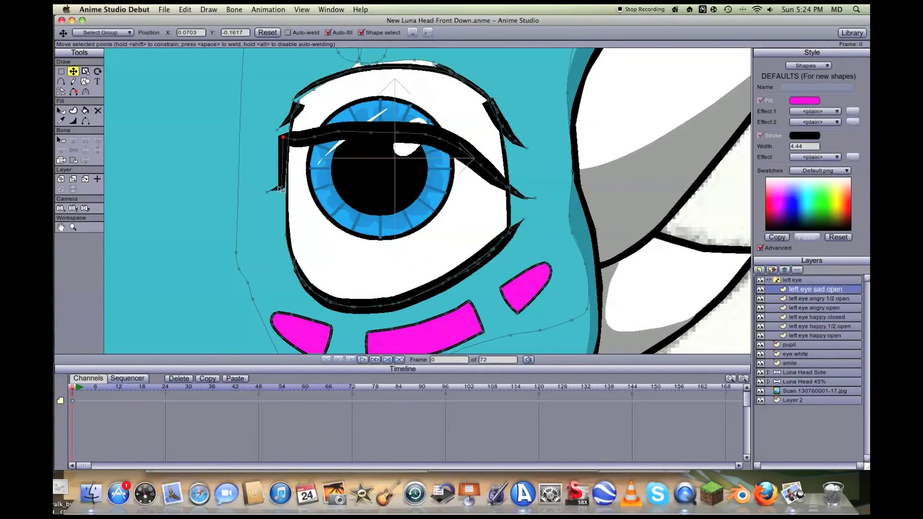
{"action": "left_click_drag", "start_coordinate": [283, 190], "coordinate": [274, 152]}
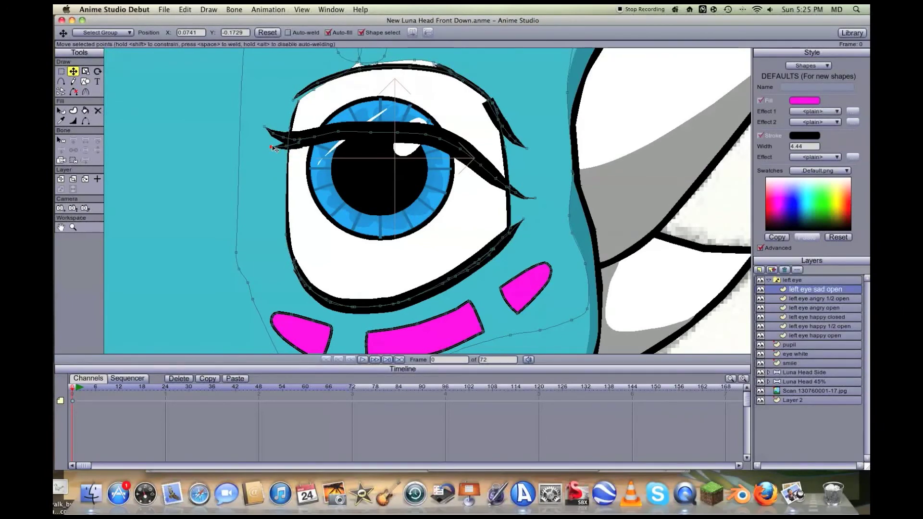
Step: Move the small outer lash down to the main upper lash's outer end and reshape the lash's outer half into a straighter slope
{"action": "left_click", "coordinate": [507, 132]}
{"action": "left_click_drag", "start_coordinate": [508, 132], "coordinate": [488, 187]}
{"action": "key", "text": "r"}
{"action": "key", "text": "t"}
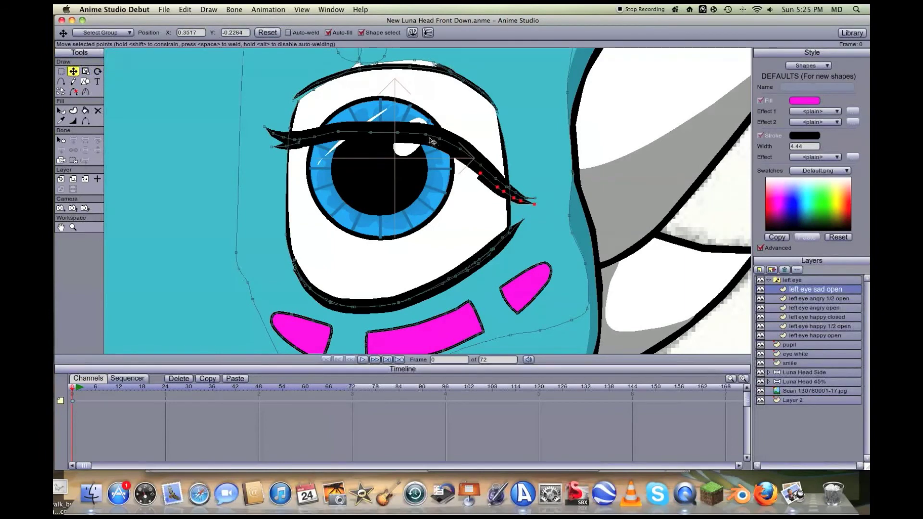
{"action": "left_click_drag", "start_coordinate": [426, 135], "coordinate": [481, 175]}
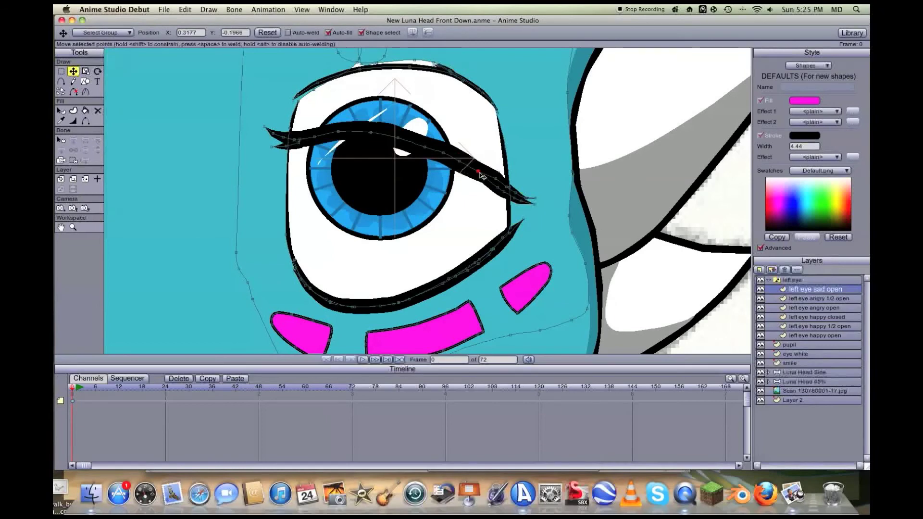
Step: Raise the whole main upper lash to uncover more of the iris and adjust the points of its outer half
{"action": "double_click", "coordinate": [436, 152]}
{"action": "left_click_drag", "start_coordinate": [435, 152], "coordinate": [444, 131]}
{"action": "left_click", "coordinate": [444, 130]}
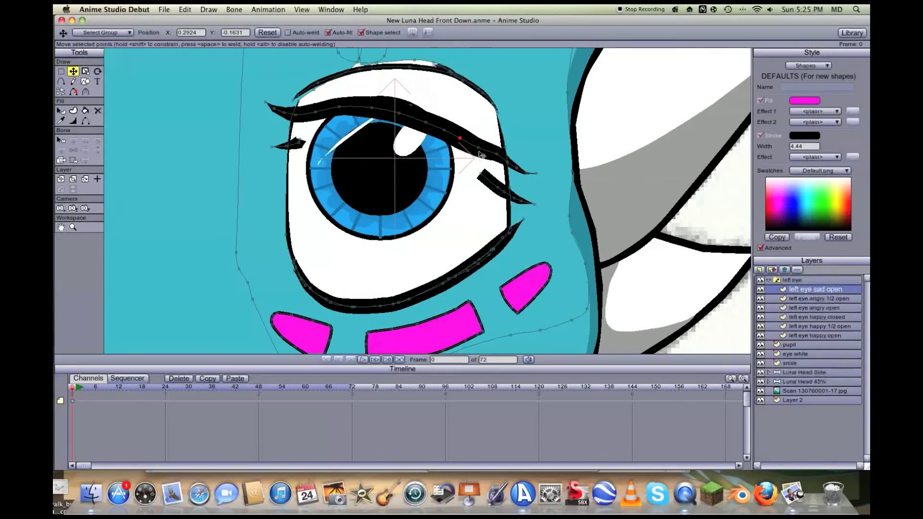
{"action": "left_click", "coordinate": [495, 154]}
{"action": "left_click_drag", "start_coordinate": [496, 158], "coordinate": [528, 175]}
Step: Lift the main upper lash's outer tip slightly and raise the small inner and outer lashes to meet the main lash
{"action": "double_click", "coordinate": [527, 175]}
{"action": "left_click", "coordinate": [527, 175]}
{"action": "left_click_drag", "start_coordinate": [538, 176], "coordinate": [536, 165]}
{"action": "left_click_drag", "start_coordinate": [294, 145], "coordinate": [293, 126]}
{"action": "left_click_drag", "start_coordinate": [493, 192], "coordinate": [493, 170]}
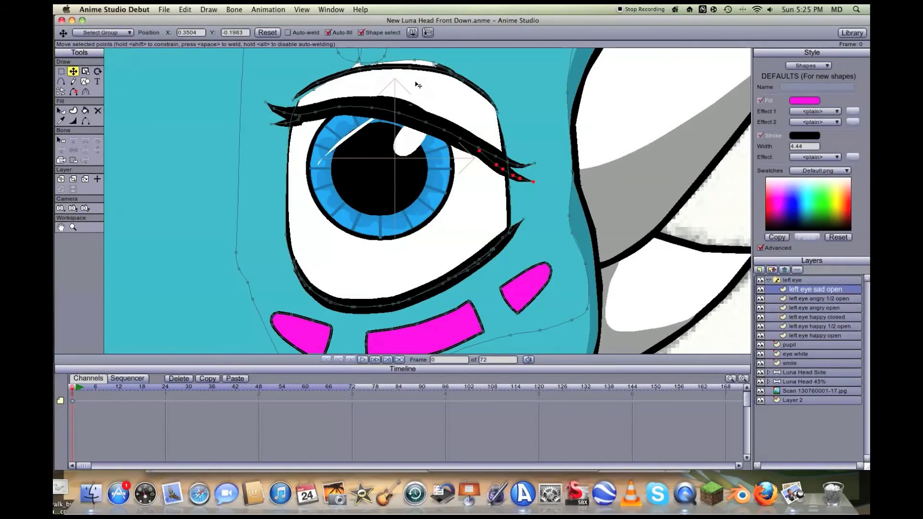
Step: Lower the thin eyelid crease line and move its points down so they tuck behind the main upper lash
{"action": "left_click_drag", "start_coordinate": [397, 70], "coordinate": [396, 89]}
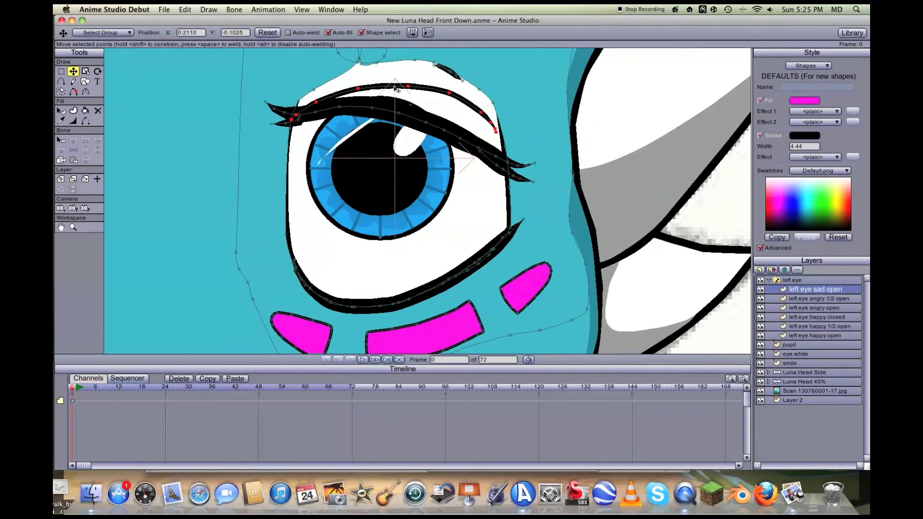
{"action": "left_click_drag", "start_coordinate": [358, 89], "coordinate": [359, 104]}
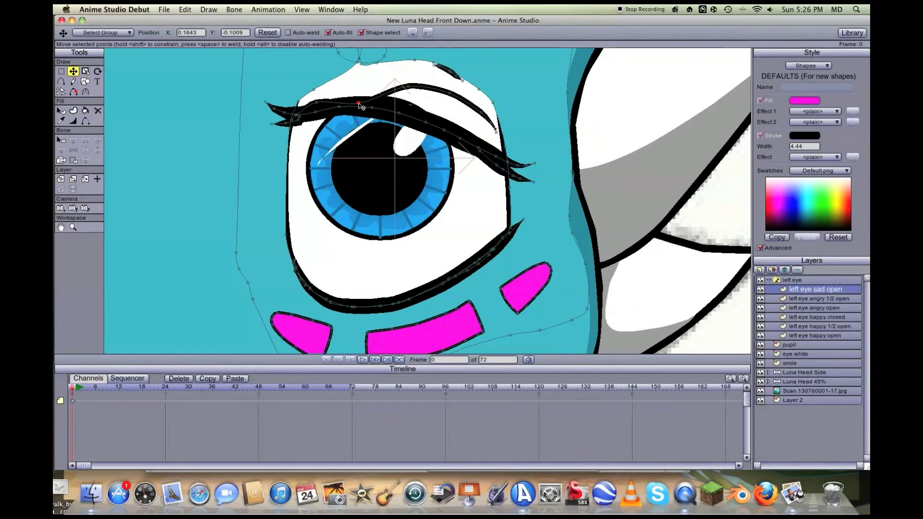
{"action": "left_click_drag", "start_coordinate": [412, 91], "coordinate": [493, 153]}
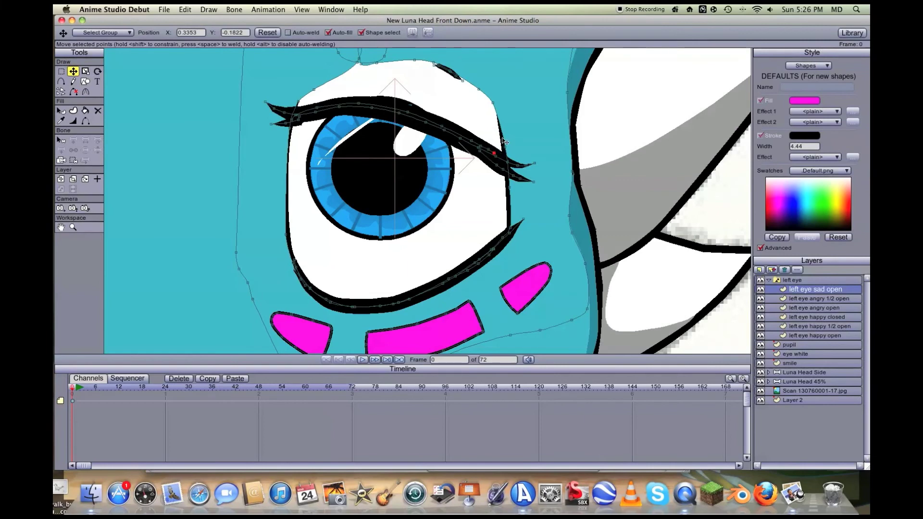
Step: Pull the skin shape's edge points down to the main upper lash to cover the white area above it
{"action": "left_click_drag", "start_coordinate": [416, 63], "coordinate": [447, 126]}
{"action": "left_click_drag", "start_coordinate": [481, 91], "coordinate": [504, 159]}
{"action": "left_click", "coordinate": [61, 227]}
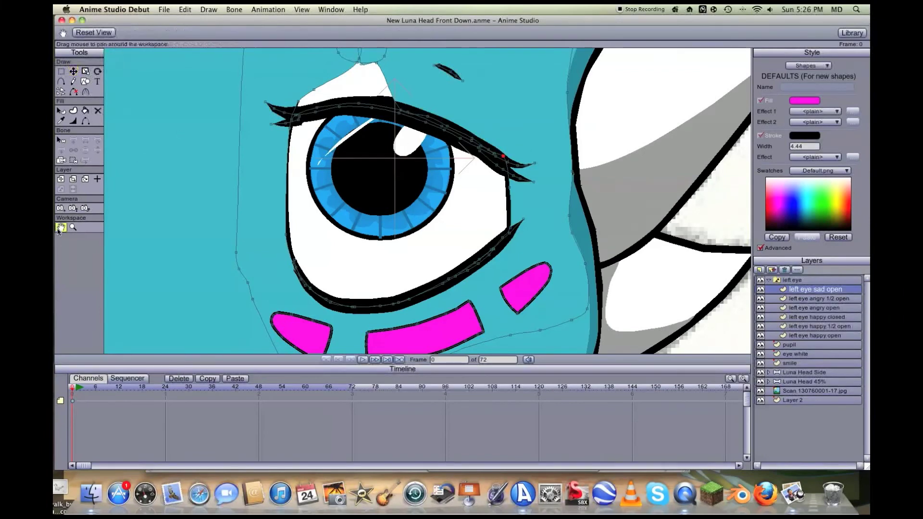
{"action": "left_click_drag", "start_coordinate": [227, 128], "coordinate": [233, 221]}
{"action": "key", "text": "t"}
{"action": "left_click", "coordinate": [304, 194]}
{"action": "mouse_move", "coordinate": [305, 196]}
{"action": "left_mouse_down"}
{"action": "mouse_move", "coordinate": [305, 207]}
{"action": "mouse_move", "coordinate": [321, 192]}
{"action": "mouse_move", "coordinate": [319, 203]}
{"action": "left_mouse_up"}
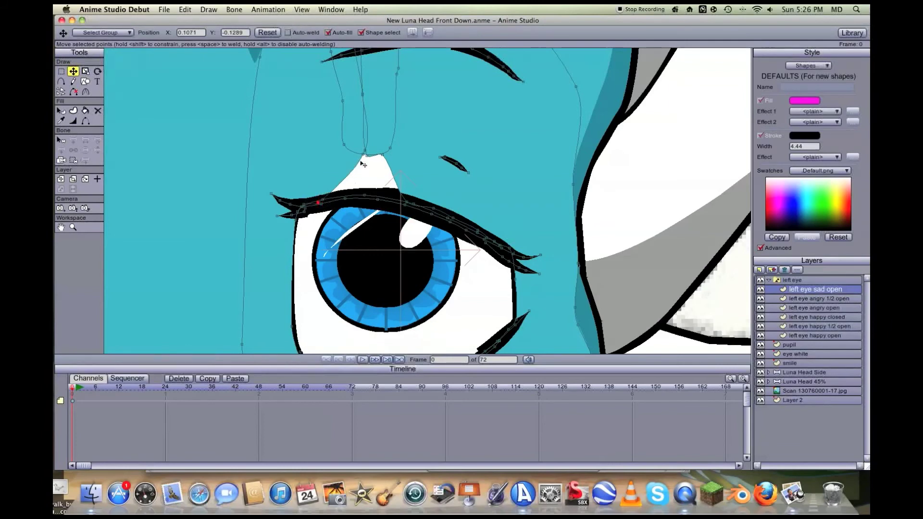
{"action": "left_click_drag", "start_coordinate": [365, 156], "coordinate": [365, 192]}
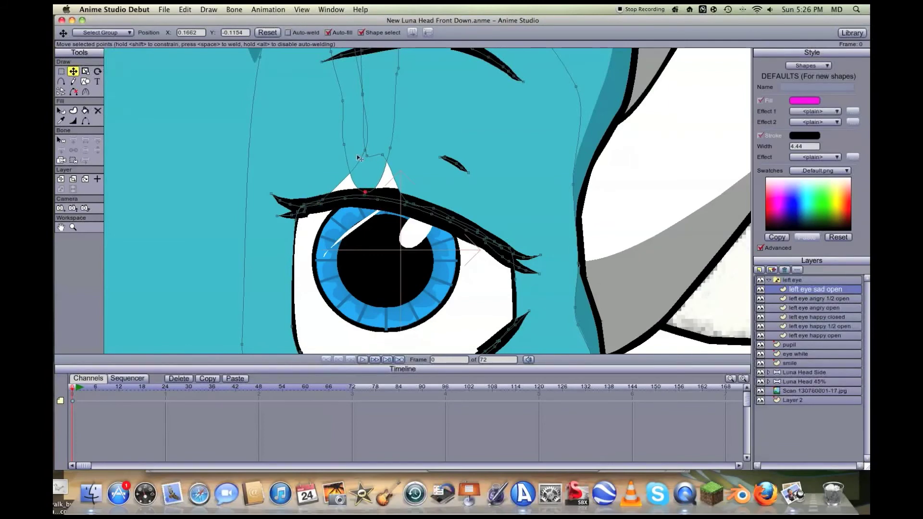
{"action": "left_click_drag", "start_coordinate": [365, 152], "coordinate": [366, 192]}
{"action": "left_click_drag", "start_coordinate": [387, 162], "coordinate": [368, 191]}
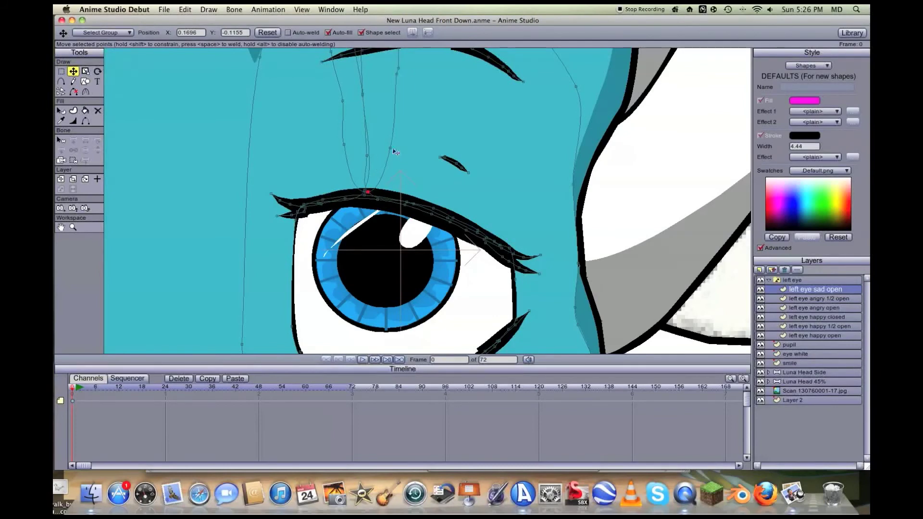
{"action": "left_click_drag", "start_coordinate": [365, 191], "coordinate": [343, 194]}
Step: Lower the short crease stroke above the upper lash and move the short under-eye crease slightly down
{"action": "left_click_drag", "start_coordinate": [452, 166], "coordinate": [453, 195]}
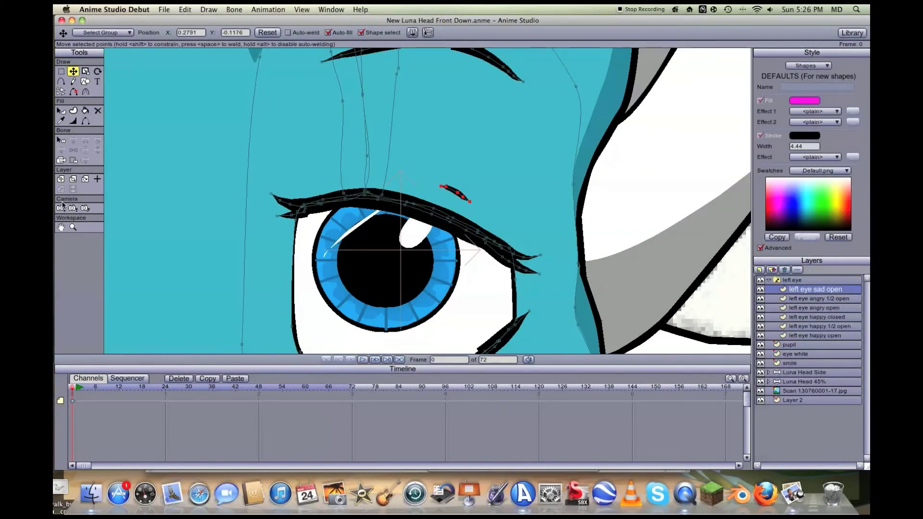
{"action": "left_click", "coordinate": [61, 227]}
{"action": "left_click_drag", "start_coordinate": [328, 235], "coordinate": [327, 125]}
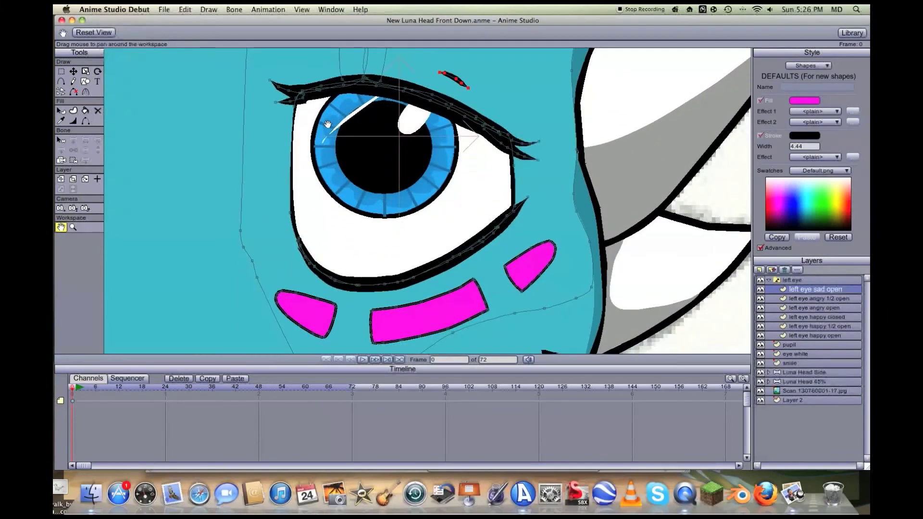
{"action": "scroll", "coordinate": [438, 210], "scroll_direction": "down", "scroll_amount": 3}
{"action": "scroll", "coordinate": [506, 262], "scroll_direction": "up", "scroll_amount": 5}
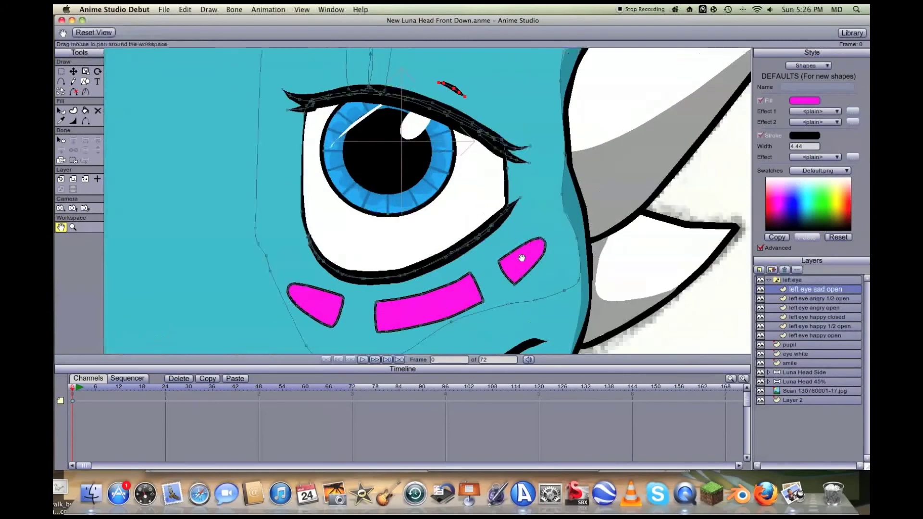
{"action": "key", "text": "t"}
{"action": "left_click_drag", "start_coordinate": [506, 262], "coordinate": [499, 281]}
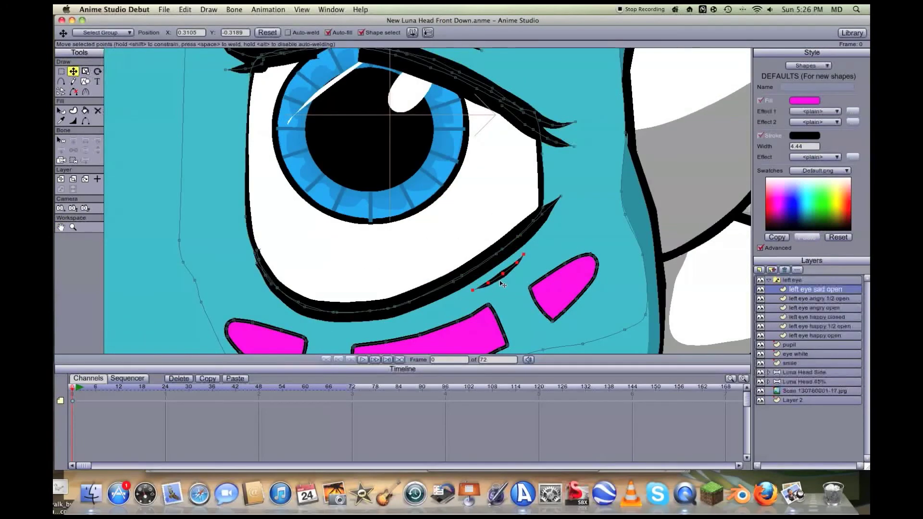
Step: Raise the lower lash line and adjust its points and the adjoining skin edge into a flatter lower lid
{"action": "left_click", "coordinate": [494, 253]}
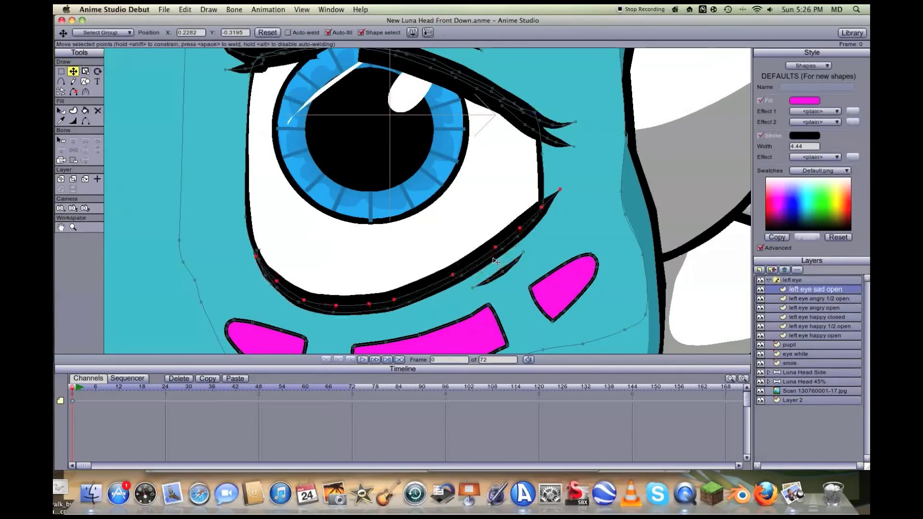
{"action": "left_click_drag", "start_coordinate": [494, 254], "coordinate": [495, 250]}
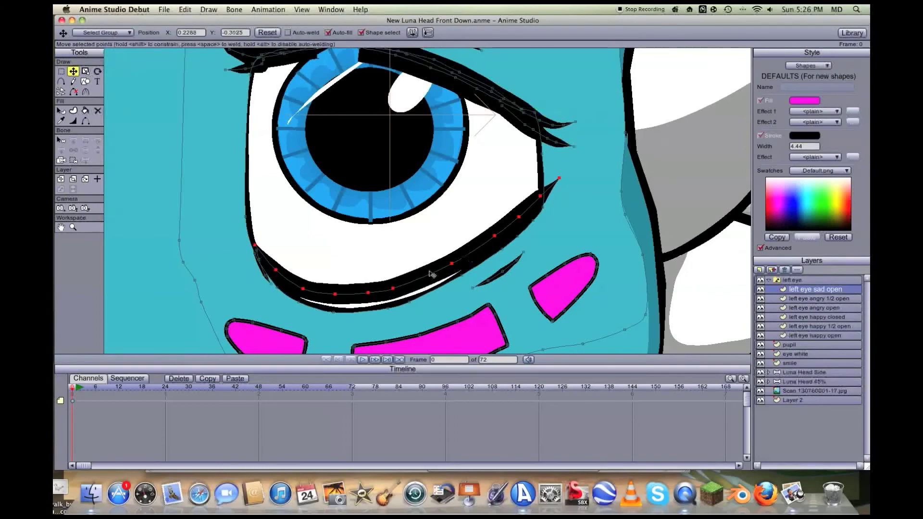
{"action": "mouse_move", "coordinate": [305, 293]}
{"action": "left_mouse_down"}
{"action": "mouse_move", "coordinate": [310, 281]}
{"action": "mouse_move", "coordinate": [371, 288]}
{"action": "mouse_move", "coordinate": [371, 279]}
{"action": "mouse_move", "coordinate": [396, 277]}
{"action": "left_mouse_up"}
{"action": "left_click_drag", "start_coordinate": [460, 276], "coordinate": [526, 218]}
{"action": "mouse_move", "coordinate": [409, 303]}
{"action": "left_mouse_down"}
{"action": "mouse_move", "coordinate": [411, 281]}
{"action": "mouse_move", "coordinate": [376, 284]}
{"action": "left_mouse_up"}
{"action": "mouse_move", "coordinate": [335, 311]}
{"action": "left_mouse_down"}
{"action": "mouse_move", "coordinate": [327, 285]}
{"action": "mouse_move", "coordinate": [287, 289]}
{"action": "mouse_move", "coordinate": [264, 277]}
{"action": "mouse_move", "coordinate": [272, 291]}
{"action": "left_mouse_up"}
{"action": "scroll", "coordinate": [314, 210], "scroll_direction": "down", "scroll_amount": 2}
{"action": "scroll", "coordinate": [313, 210], "scroll_direction": "up", "scroll_amount": 3}
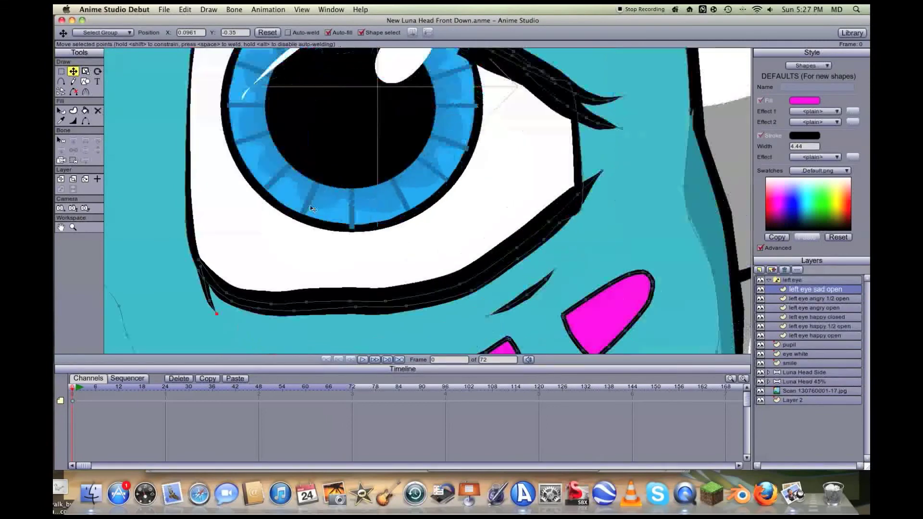
Step: Fine-tune the points along the bottom of the lower lid and move the short under-eye crease closer to it
{"action": "scroll", "coordinate": [312, 209], "scroll_direction": "down", "scroll_amount": 2}
{"action": "left_click_drag", "start_coordinate": [291, 332], "coordinate": [291, 316]}
{"action": "left_click", "coordinate": [395, 334]}
{"action": "left_click_drag", "start_coordinate": [395, 333], "coordinate": [393, 322]}
{"action": "left_click", "coordinate": [541, 271]}
{"action": "mouse_move", "coordinate": [542, 270]}
{"action": "left_mouse_down"}
{"action": "mouse_move", "coordinate": [537, 260]}
{"action": "mouse_move", "coordinate": [488, 263]}
{"action": "left_mouse_up"}
{"action": "left_click", "coordinate": [490, 266]}
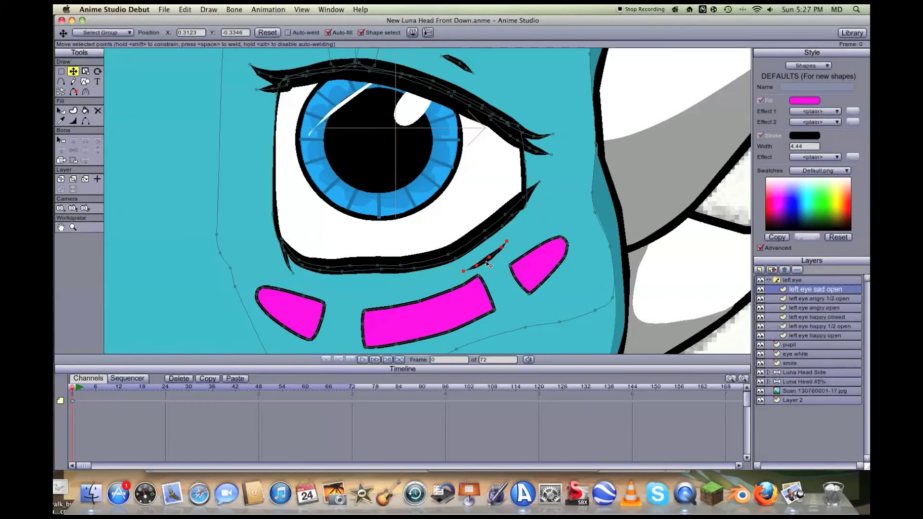
{"action": "key", "text": "r"}
Step: Reshape the eyebrow into a sad slope by raising its inner end and lowering the points of its outer half
{"action": "left_click", "coordinate": [61, 228]}
{"action": "left_click_drag", "start_coordinate": [334, 174], "coordinate": [313, 322]}
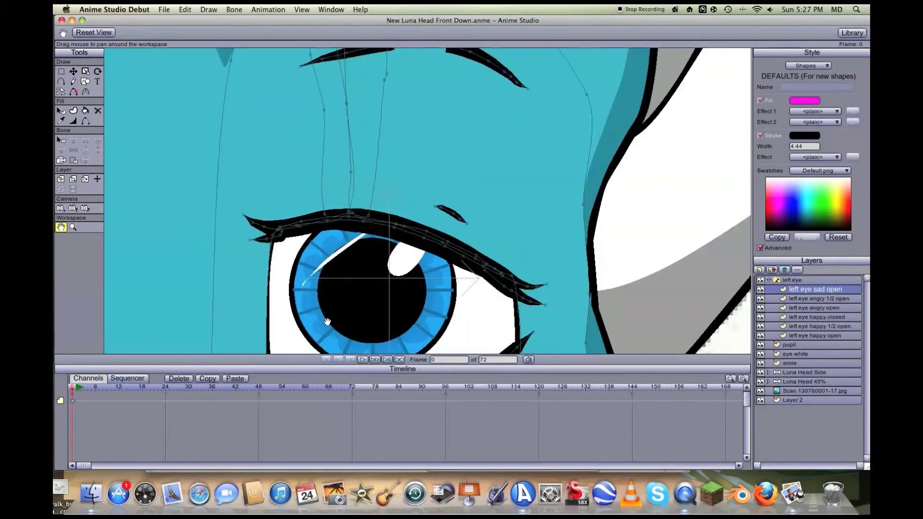
{"action": "left_click_drag", "start_coordinate": [385, 204], "coordinate": [386, 264]}
{"action": "key", "text": "t"}
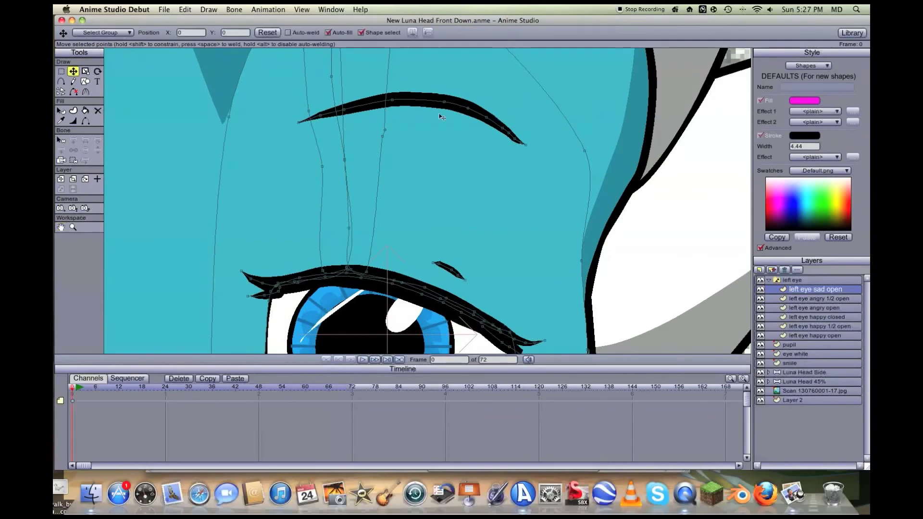
{"action": "key", "text": "super+r"}
{"action": "scroll", "coordinate": [749, 352], "scroll_direction": "up", "scroll_amount": 8}
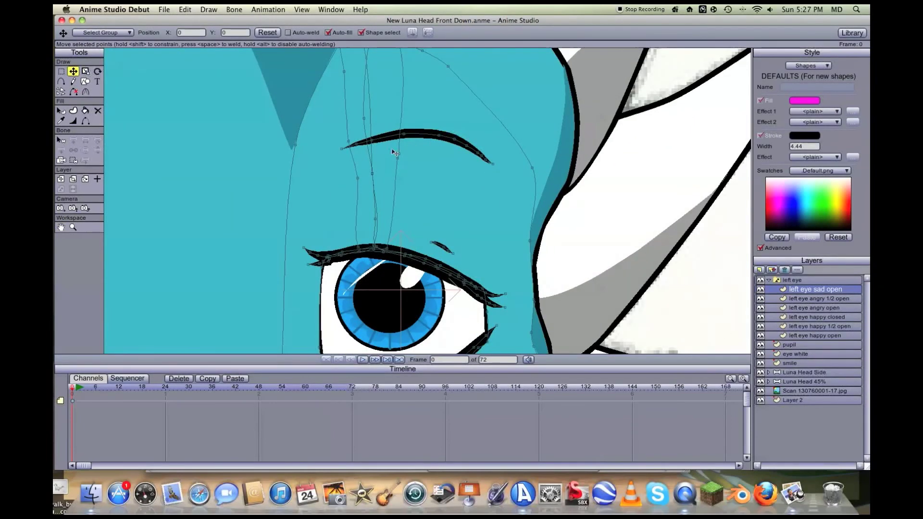
{"action": "mouse_move", "coordinate": [335, 143]}
{"action": "left_mouse_down"}
{"action": "mouse_move", "coordinate": [323, 130]}
{"action": "mouse_move", "coordinate": [376, 151]}
{"action": "mouse_move", "coordinate": [402, 137]}
{"action": "mouse_move", "coordinate": [442, 166]}
{"action": "left_mouse_up"}
{"action": "left_click", "coordinate": [437, 138]}
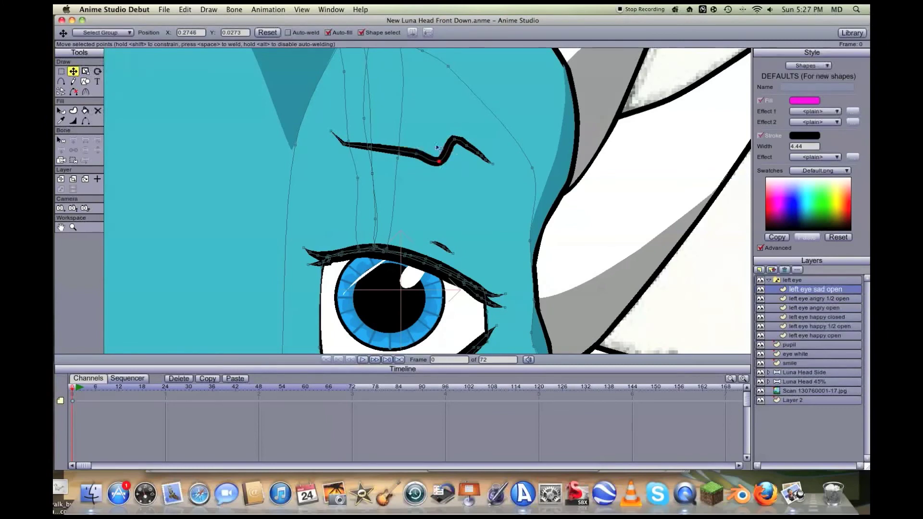
{"action": "left_click_drag", "start_coordinate": [347, 146], "coordinate": [364, 150]}
{"action": "left_click", "coordinate": [360, 146]}
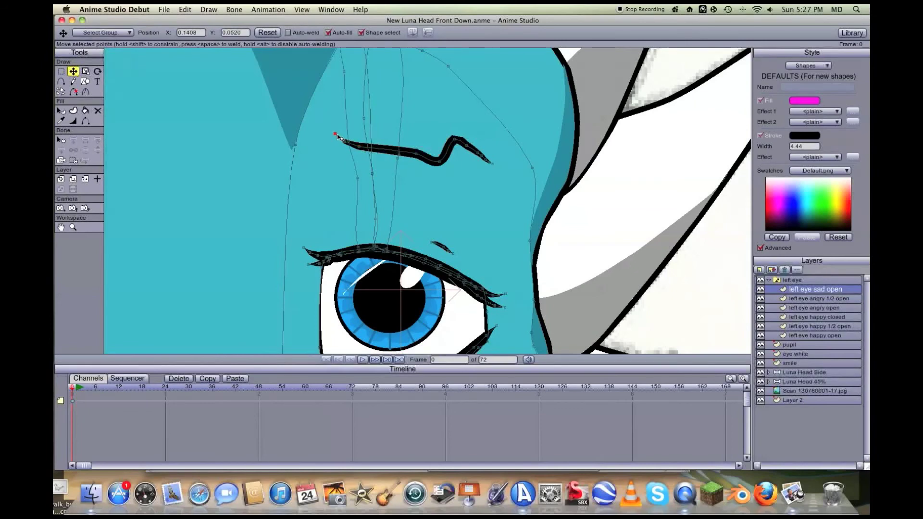
{"action": "left_click_drag", "start_coordinate": [456, 144], "coordinate": [490, 190]}
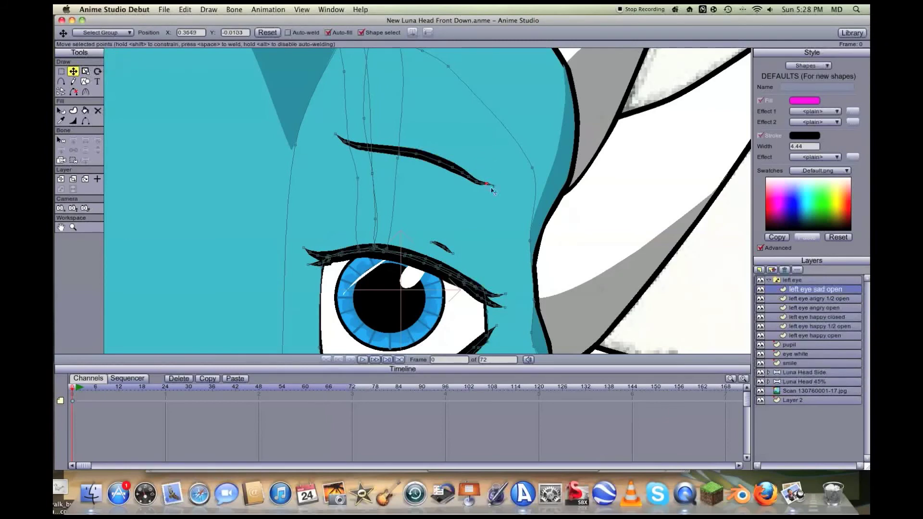
Step: Select the whole eyebrow and shift it slightly toward the outer side of the face
{"action": "scroll", "coordinate": [494, 185], "scroll_direction": "down", "scroll_amount": 5}
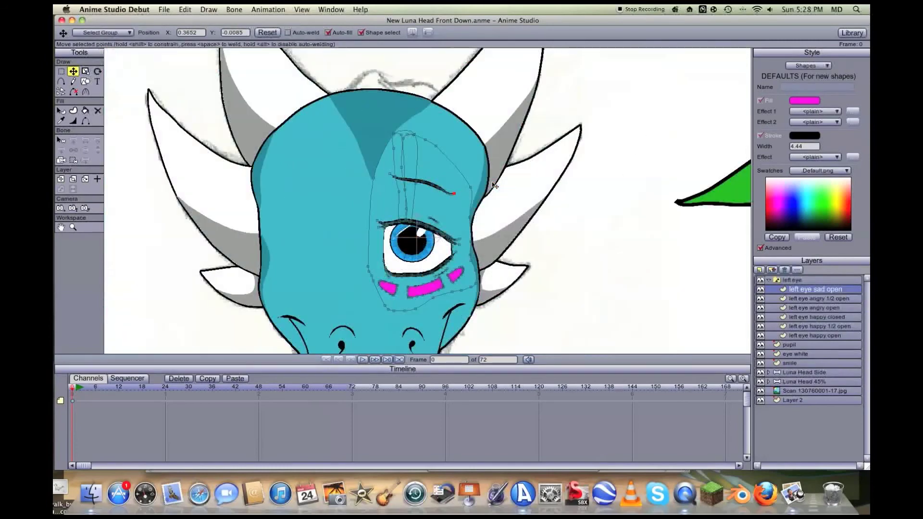
{"action": "scroll", "coordinate": [494, 185], "scroll_direction": "up", "scroll_amount": 6}
{"action": "left_click", "coordinate": [458, 159]}
{"action": "double_click", "coordinate": [439, 157]}
{"action": "left_click_drag", "start_coordinate": [439, 157], "coordinate": [445, 157]}
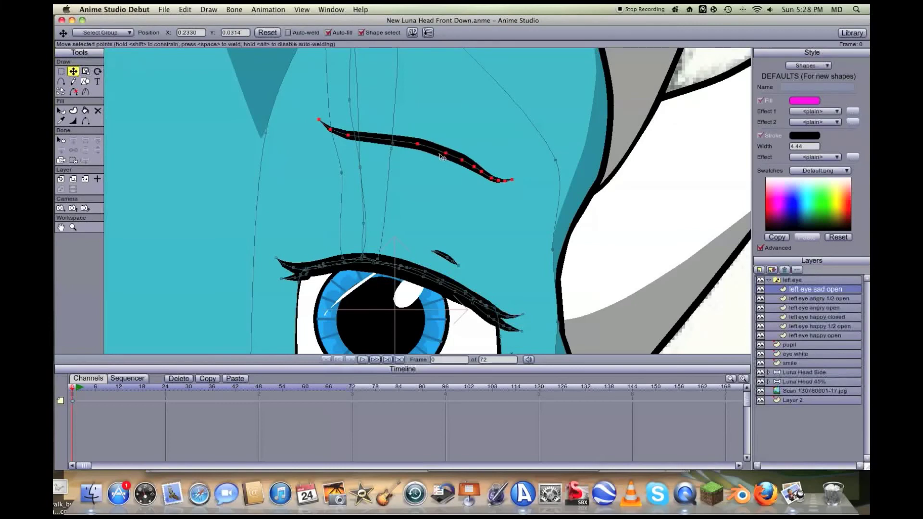
Step: Switch the left eye in the Luna Head 45% group to its sad pose and compare it with the front-facing eye
{"action": "scroll", "coordinate": [680, 319], "scroll_direction": "down", "scroll_amount": 5}
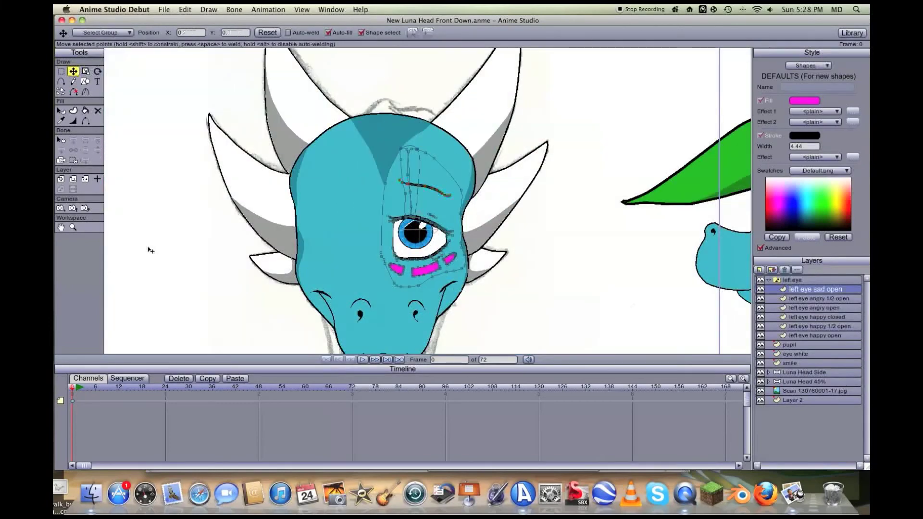
{"action": "left_click", "coordinate": [60, 227]}
{"action": "left_click_drag", "start_coordinate": [552, 284], "coordinate": [149, 301]}
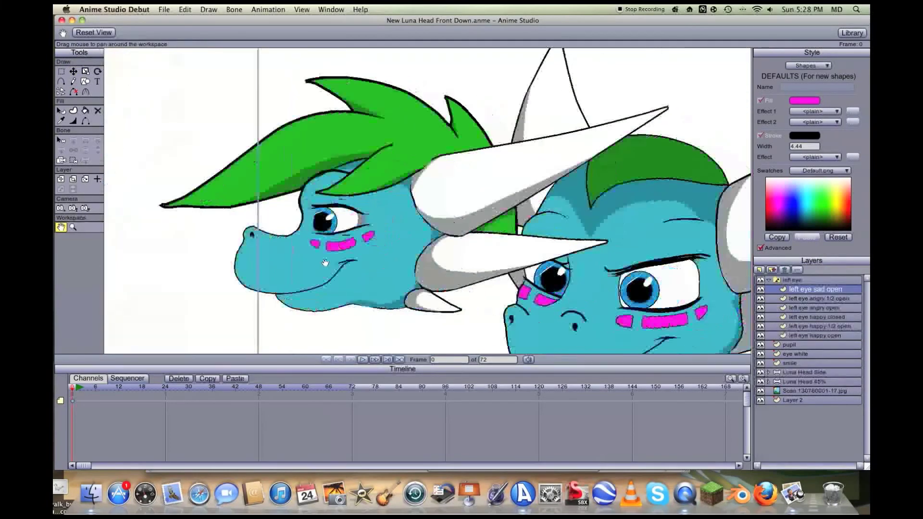
{"action": "left_click", "coordinate": [769, 381]}
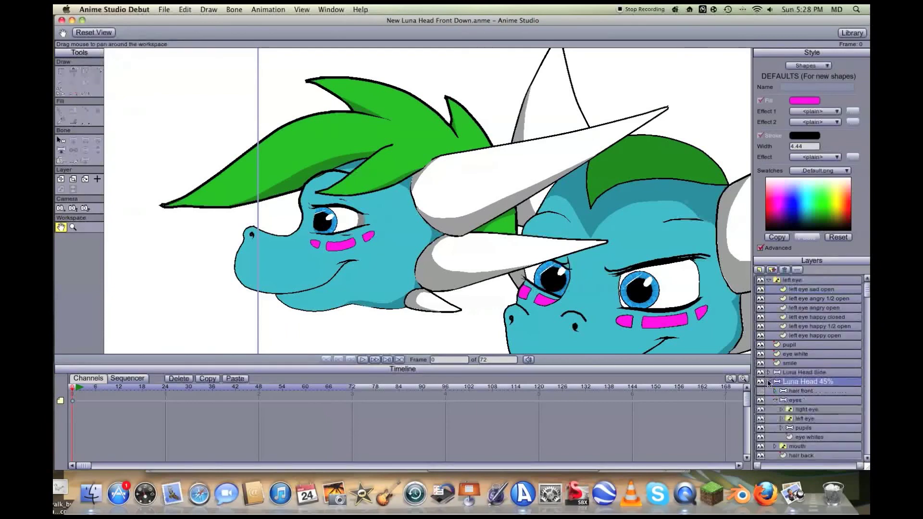
{"action": "left_click", "coordinate": [813, 419]}
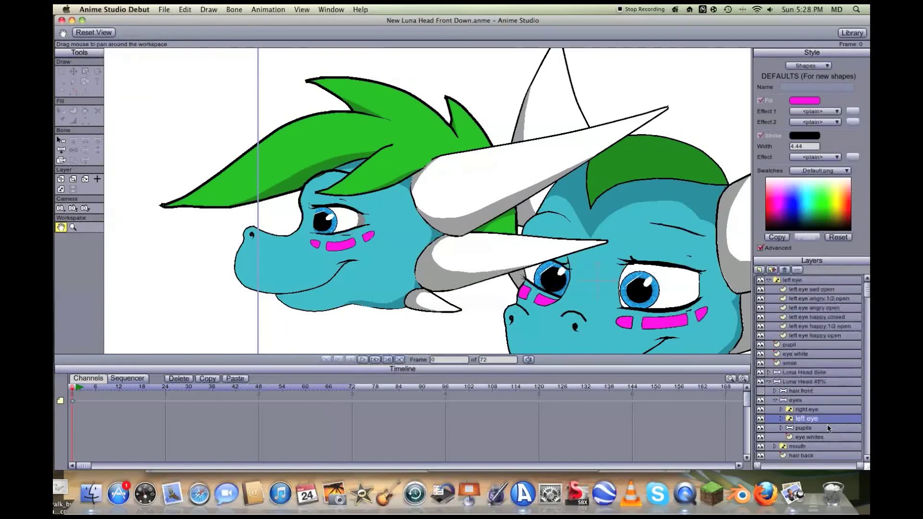
{"action": "scroll", "coordinate": [461, 222], "scroll_direction": "down", "scroll_amount": 5}
{"action": "scroll", "coordinate": [439, 208], "scroll_direction": "up", "scroll_amount": 4}
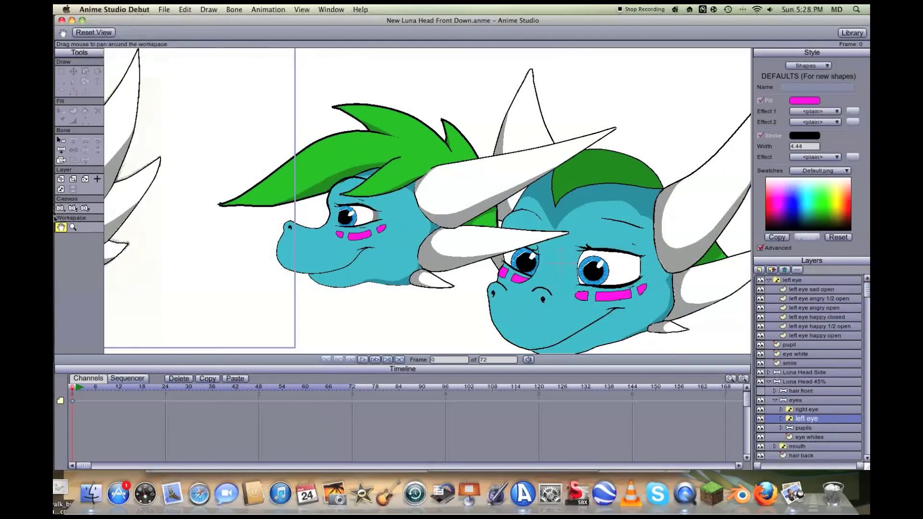
{"action": "left_click_drag", "start_coordinate": [208, 214], "coordinate": [580, 257]}
{"action": "left_click_drag", "start_coordinate": [365, 241], "coordinate": [474, 215]}
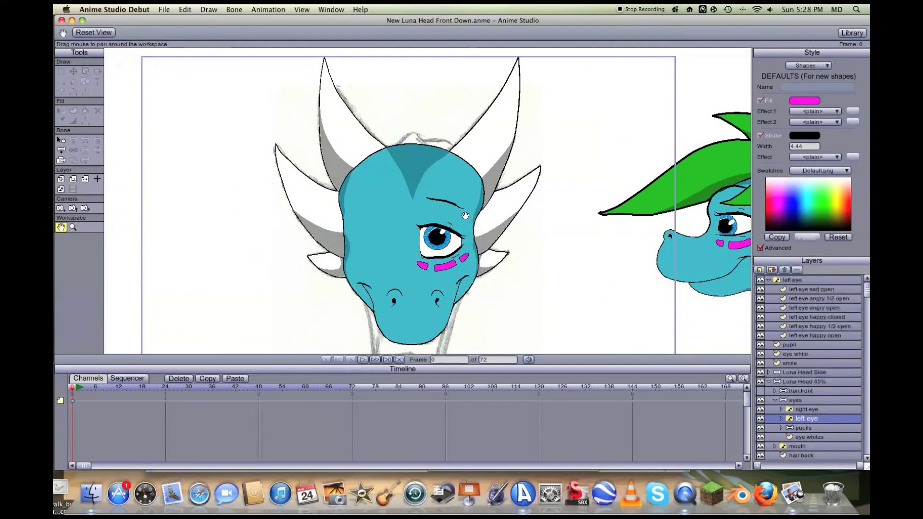
Step: Collapse the Luna Head 45% group and save the project
{"action": "scroll", "coordinate": [475, 215], "scroll_direction": "up", "scroll_amount": 3}
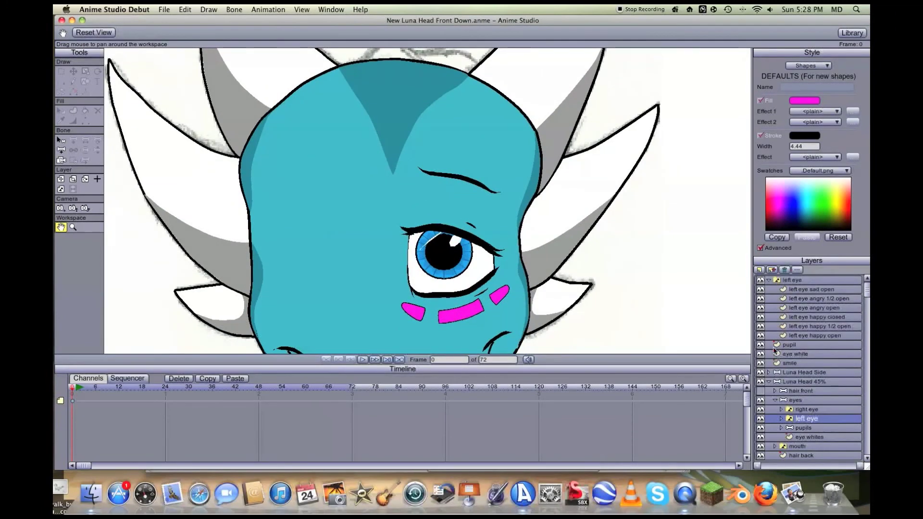
{"action": "left_click", "coordinate": [768, 382]}
{"action": "left_click", "coordinate": [164, 9]}
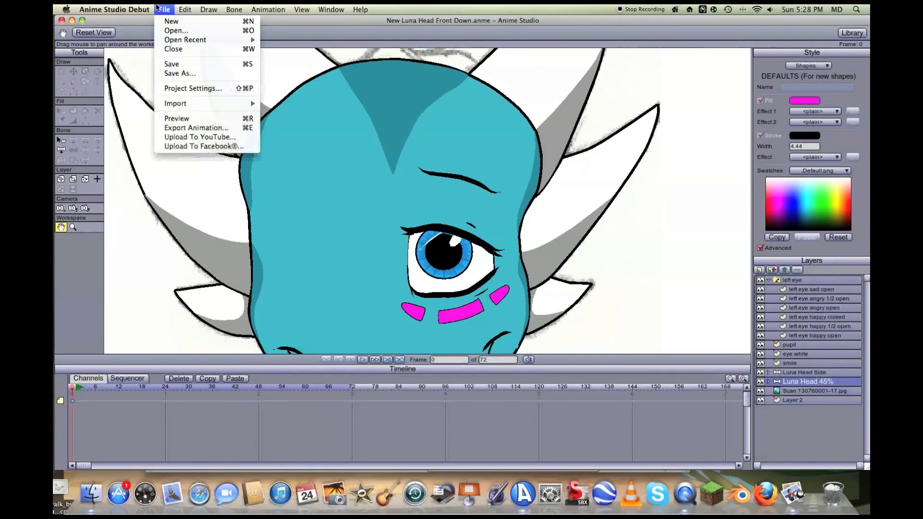
{"action": "left_click", "coordinate": [171, 64]}
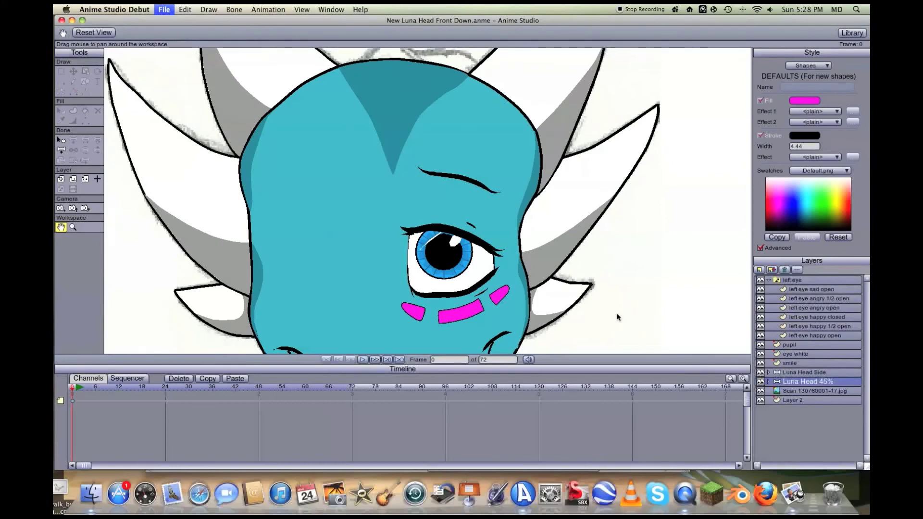
Step: Key the front-facing left eye switch layer to left eye sad open at frame 13
{"action": "left_click", "coordinate": [796, 282]}
{"action": "left_click", "coordinate": [122, 387]}
{"action": "right_click", "coordinate": [816, 283]}
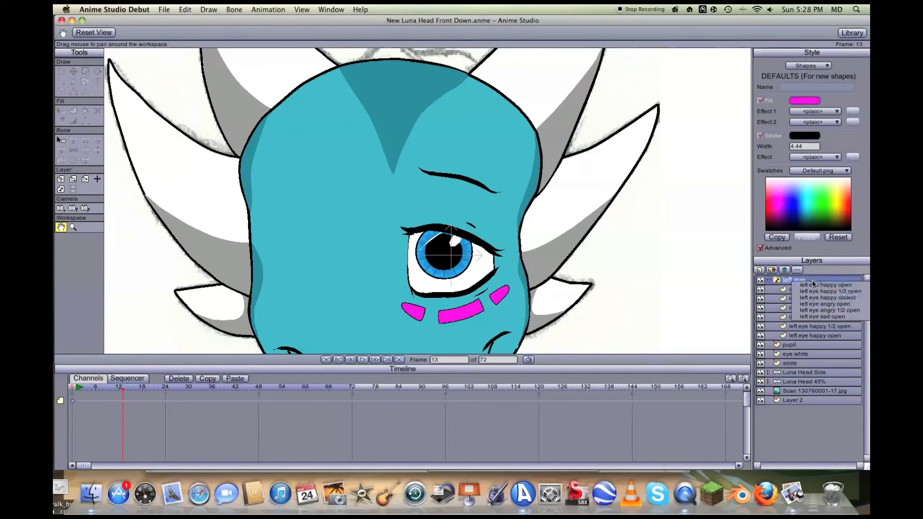
{"action": "left_click", "coordinate": [815, 317]}
Step: Key the left eye switch layer to left eye happy 1/2 open at frame 19 and advance to frame 22
{"action": "key", "text": "ctrl+Right"}
{"action": "key", "text": "ctrl+Right"}
{"action": "key", "text": "ctrl+Right"}
{"action": "key", "text": "ctrl+Right"}
{"action": "key", "text": "ctrl+Right"}
{"action": "key", "text": "ctrl+Right"}
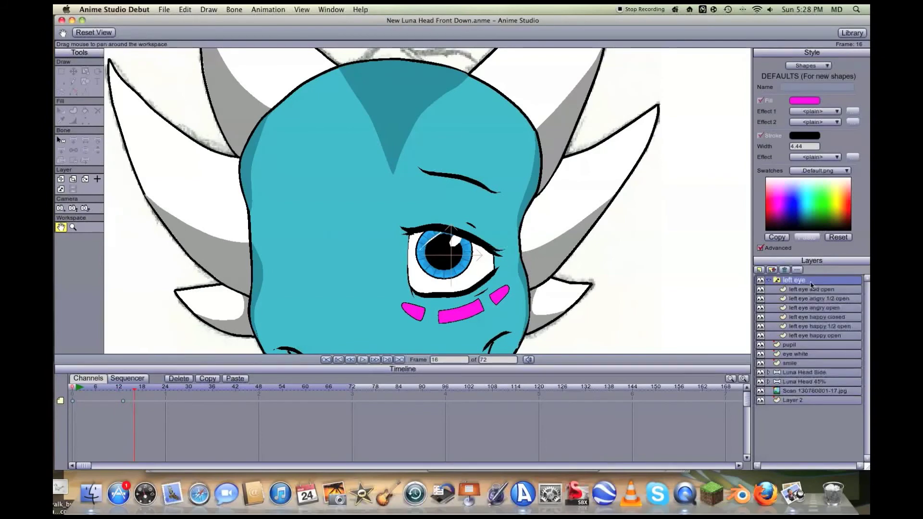
{"action": "right_click", "coordinate": [812, 280]}
{"action": "left_click", "coordinate": [812, 290]}
{"action": "key", "text": "ctrl+Right"}
{"action": "key", "text": "ctrl+Right"}
{"action": "key", "text": "ctrl+Right"}
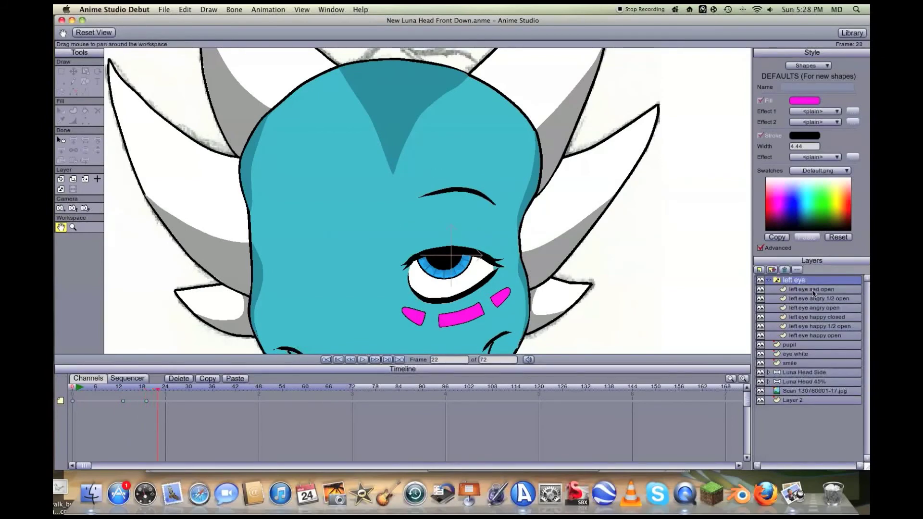
Step: Key the front-facing left eye switch layer to left eye angry open at frame 26
{"action": "key", "text": "ctrl+Right"}
{"action": "key", "text": "ctrl+Right"}
{"action": "right_click", "coordinate": [810, 285]}
{"action": "left_click", "coordinate": [812, 306]}
Step: Key the left eye switch layer to left eye angry 1/2 open at frame 33
{"action": "key", "text": "ctrl+Right"}
{"action": "key", "text": "ctrl+Right"}
{"action": "key", "text": "ctrl+Right"}
{"action": "key", "text": "ctrl+Right"}
{"action": "key", "text": "ctrl+Right"}
{"action": "key", "text": "ctrl+Right"}
{"action": "key", "text": "ctrl+Right"}
{"action": "right_click", "coordinate": [812, 301]}
{"action": "left_click", "coordinate": [810, 312]}
Step: Key the left eye switch layer to left eye happy open at frame 38
{"action": "key", "text": "ctrl+Right"}
{"action": "key", "text": "ctrl+Right"}
{"action": "key", "text": "ctrl+Right"}
{"action": "key", "text": "ctrl+Right"}
{"action": "key", "text": "ctrl+Right"}
{"action": "right_click", "coordinate": [812, 286]}
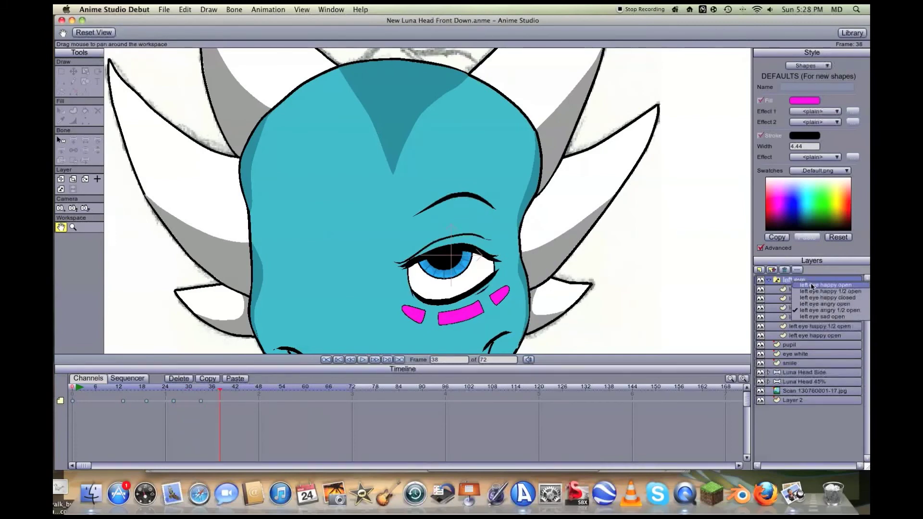
Step: Key the left eye switch layer to left eye sad open at frame 44
{"action": "key", "text": "ctrl+Right"}
{"action": "key", "text": "ctrl+Right"}
{"action": "key", "text": "ctrl+Right"}
{"action": "key", "text": "ctrl+Right"}
{"action": "key", "text": "ctrl+Right"}
{"action": "key", "text": "ctrl+Right"}
{"action": "right_click", "coordinate": [824, 287]}
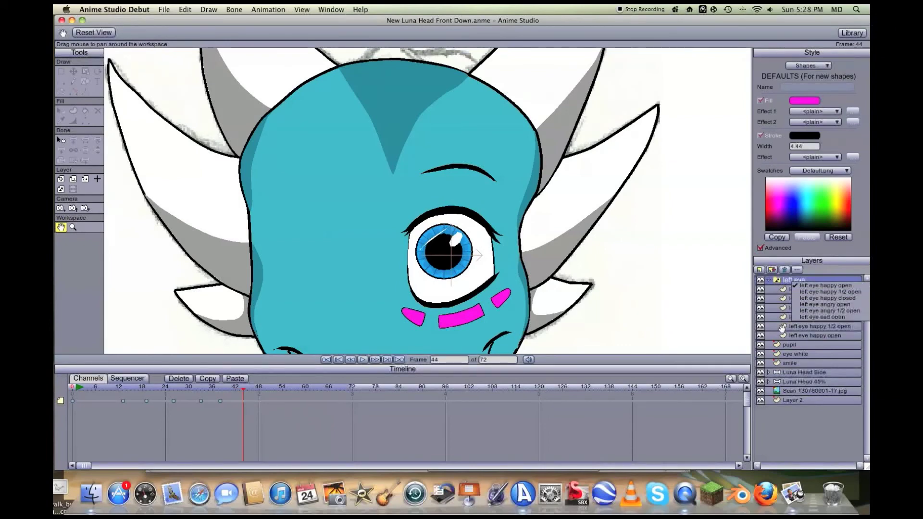
{"action": "left_click", "coordinate": [822, 317]}
Step: Scrub and play back the keyed left eye poses up close to examine how they interpolate
{"action": "left_click_drag", "start_coordinate": [123, 393], "coordinate": [228, 393]}
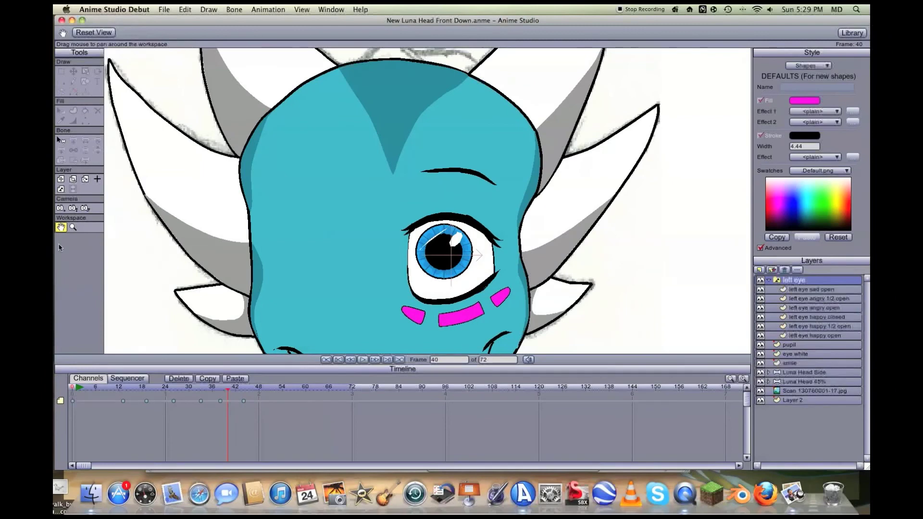
{"action": "scroll", "coordinate": [368, 237], "scroll_direction": "up", "scroll_amount": 5}
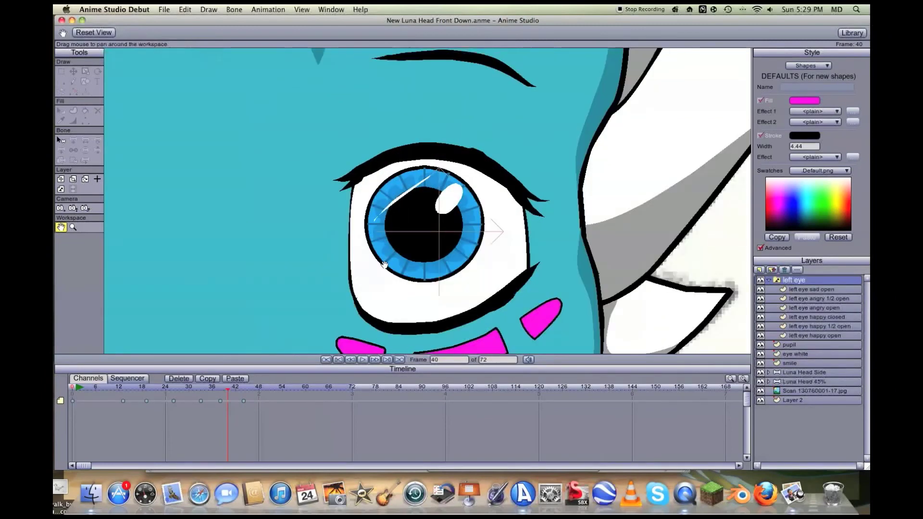
{"action": "scroll", "coordinate": [380, 242], "scroll_direction": "down", "scroll_amount": 2}
{"action": "scroll", "coordinate": [375, 254], "scroll_direction": "up", "scroll_amount": 2}
{"action": "left_click_drag", "start_coordinate": [373, 257], "coordinate": [370, 267]}
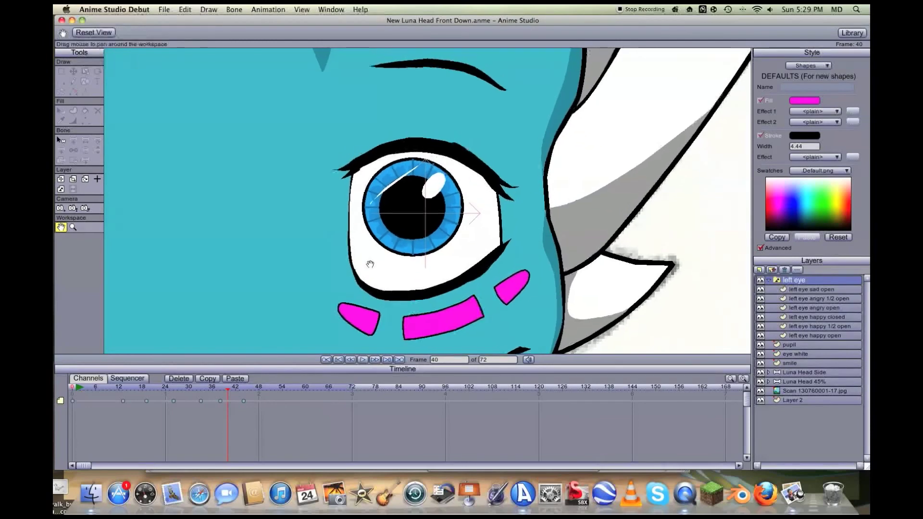
{"action": "left_click_drag", "start_coordinate": [102, 392], "coordinate": [258, 390]}
{"action": "key", "text": "space"}
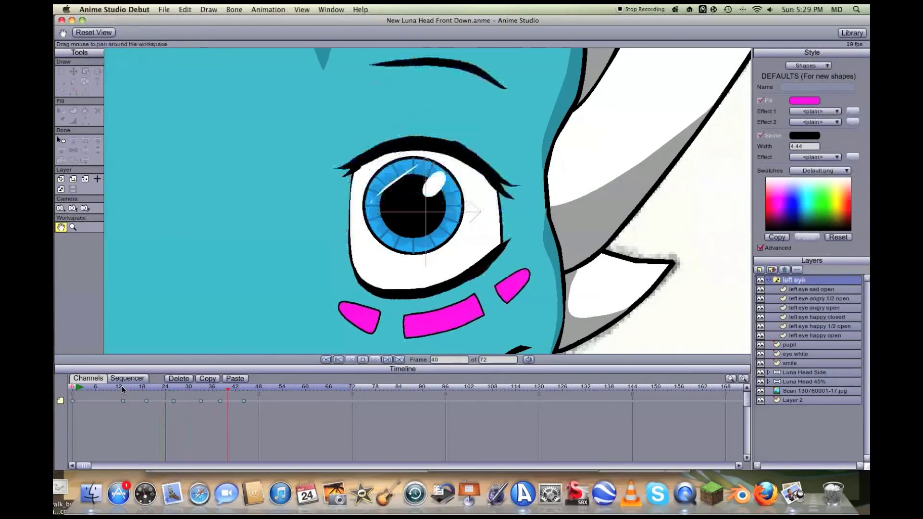
{"action": "key", "text": "space"}
{"action": "left_click_drag", "start_coordinate": [122, 394], "coordinate": [165, 390]}
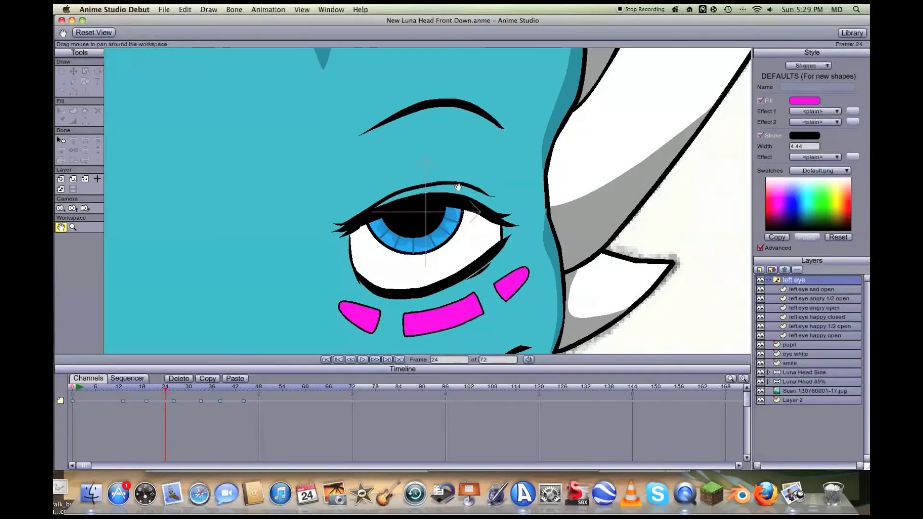
Step: Delete the left eye's test pose keyframes after frame 0 and save the project
{"action": "left_click_drag", "start_coordinate": [187, 390], "coordinate": [267, 407]}
{"action": "left_click", "coordinate": [183, 383]}
{"action": "left_click", "coordinate": [164, 9]}
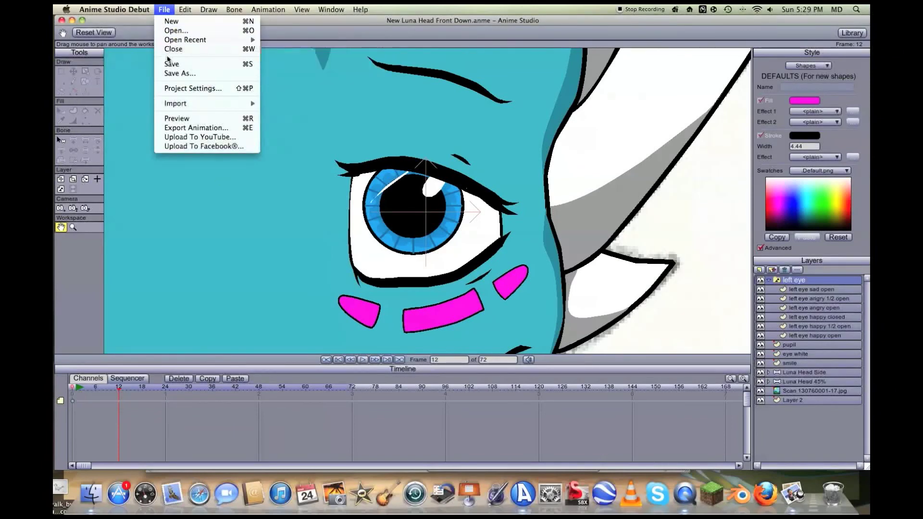
{"action": "left_click", "coordinate": [171, 63]}
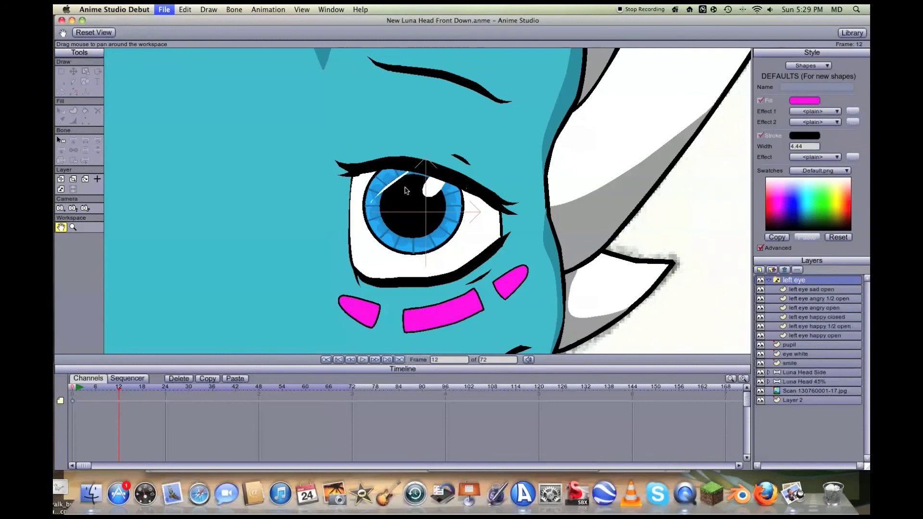
Step: Examine the left eye's pose against the whole front-facing head, from the horns down to the muzzle
{"action": "scroll", "coordinate": [408, 191], "scroll_direction": "down", "scroll_amount": 5}
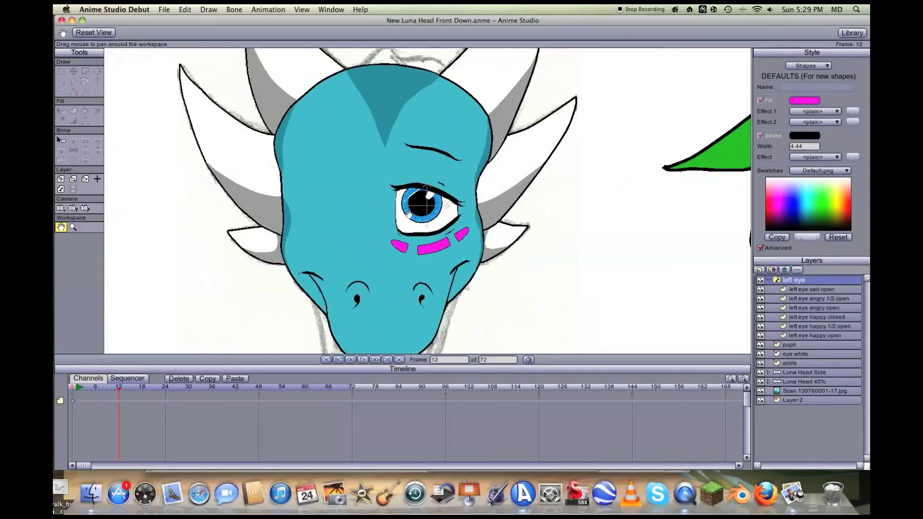
{"action": "left_click_drag", "start_coordinate": [410, 203], "coordinate": [442, 210]}
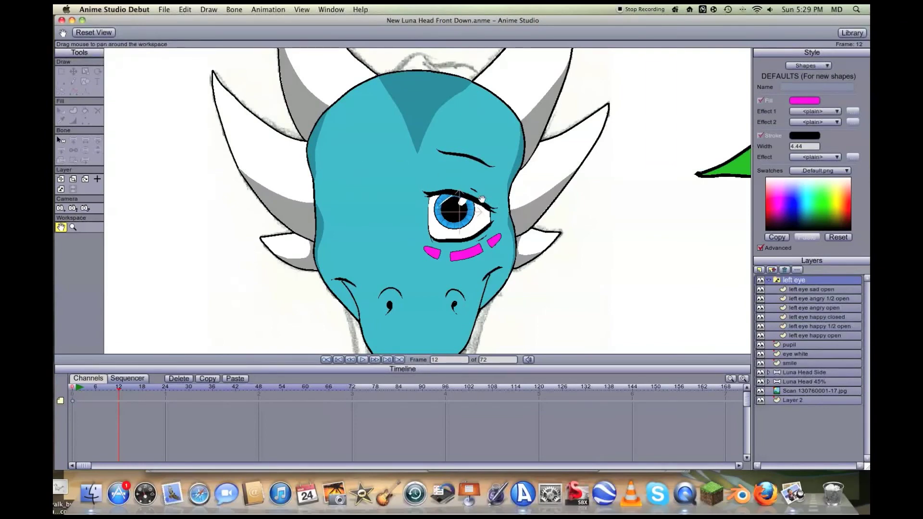
{"action": "scroll", "coordinate": [481, 198], "scroll_direction": "up", "scroll_amount": 2}
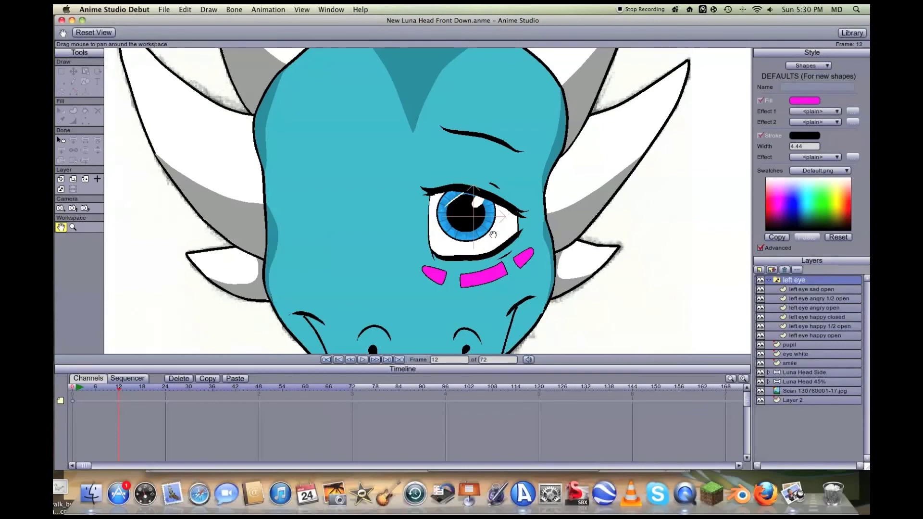
{"action": "scroll", "coordinate": [493, 234], "scroll_direction": "down", "scroll_amount": 5}
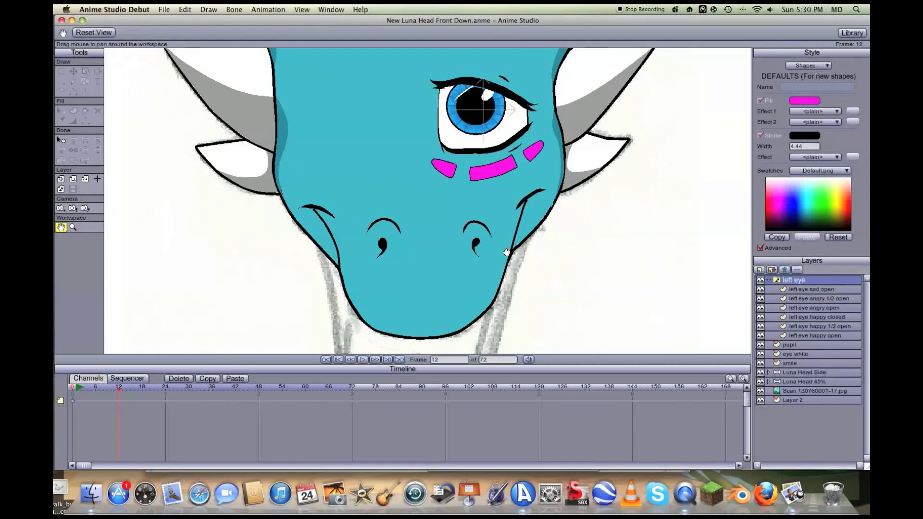
{"action": "scroll", "coordinate": [493, 255], "scroll_direction": "down", "scroll_amount": 5}
{"action": "scroll", "coordinate": [494, 259], "scroll_direction": "up", "scroll_amount": 4}
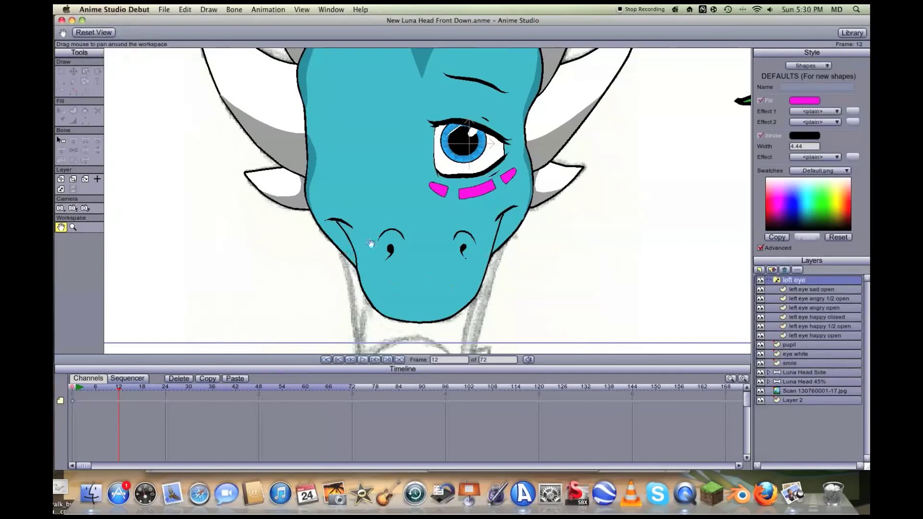
{"action": "scroll", "coordinate": [523, 202], "scroll_direction": "up", "scroll_amount": 2}
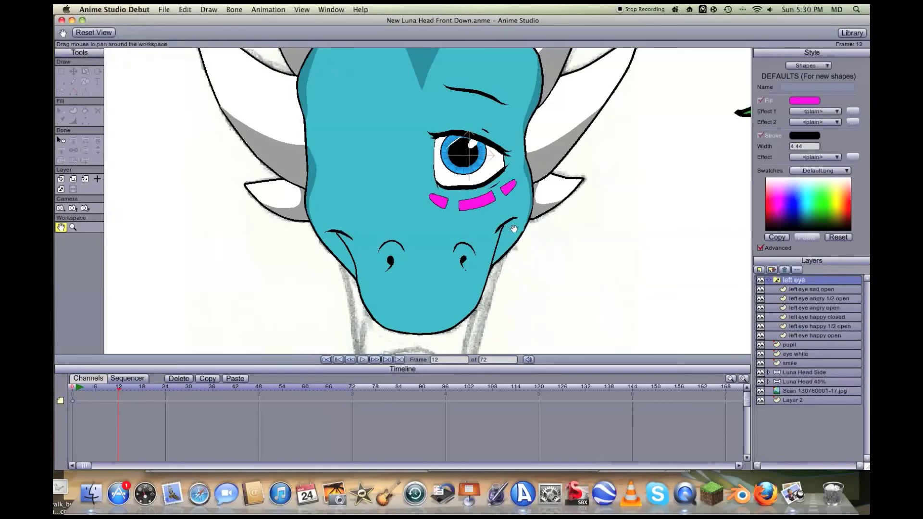
{"action": "left_click_drag", "start_coordinate": [464, 197], "coordinate": [475, 219]}
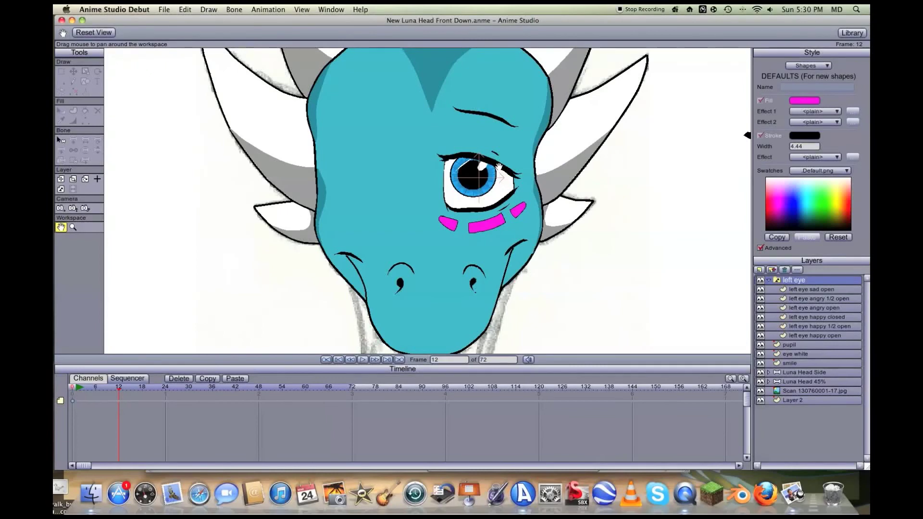